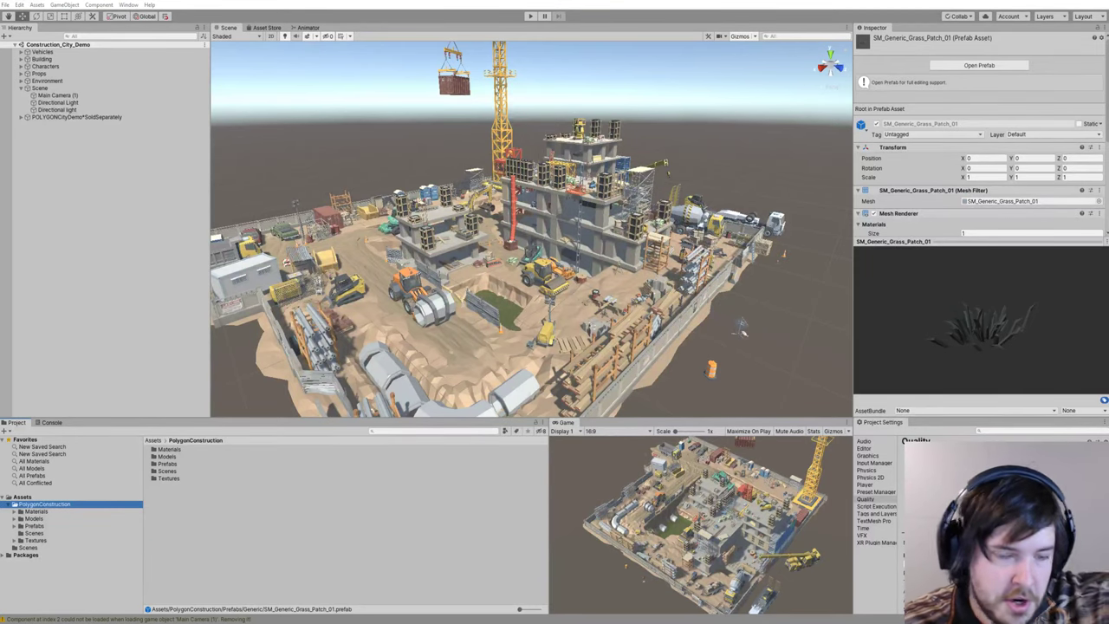
Step: Try rotating the yellow mini excavator's arm to about 10.8° around X, and undo the rotation
{"action": "mouse_move", "coordinate": [513, 183]}
{"action": "right_mouse_down"}
{"action": "mouse_move", "coordinate": [468, 175]}
{"action": "mouse_move", "coordinate": [501, 179]}
{"action": "right_mouse_up"}
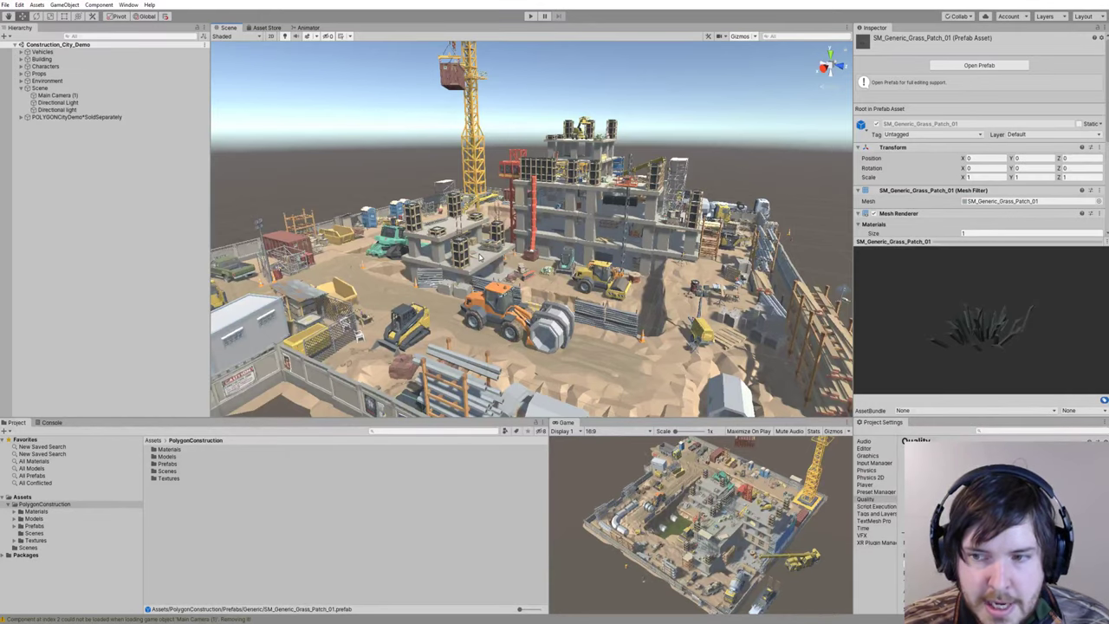
{"action": "right_click_drag", "start_coordinate": [494, 252], "coordinate": [460, 260]}
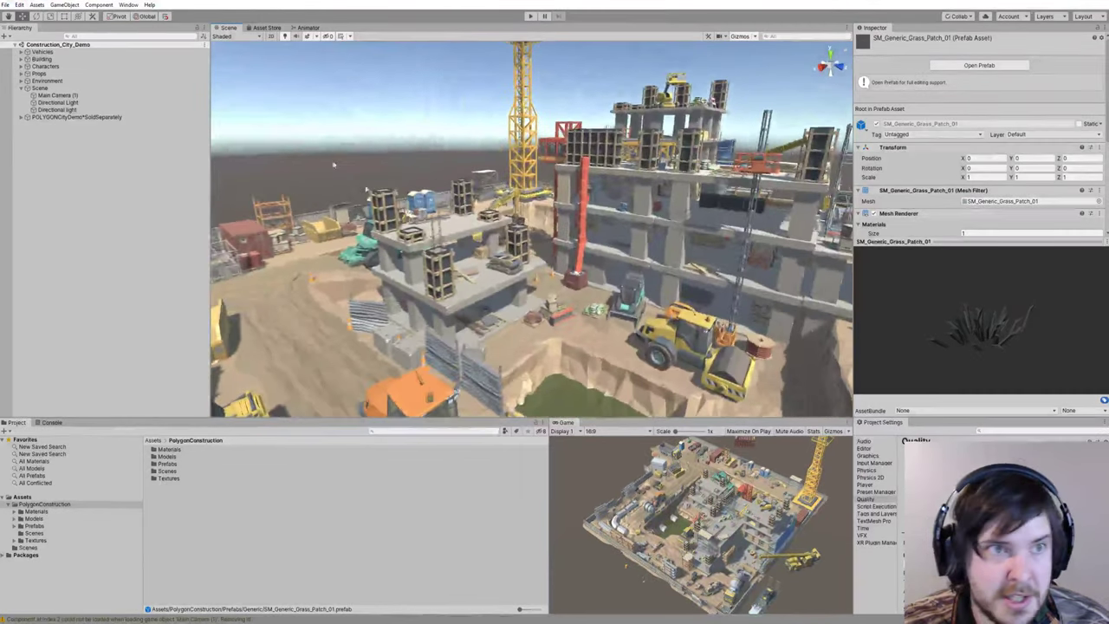
{"action": "right_click_drag", "start_coordinate": [583, 277], "coordinate": [623, 317]}
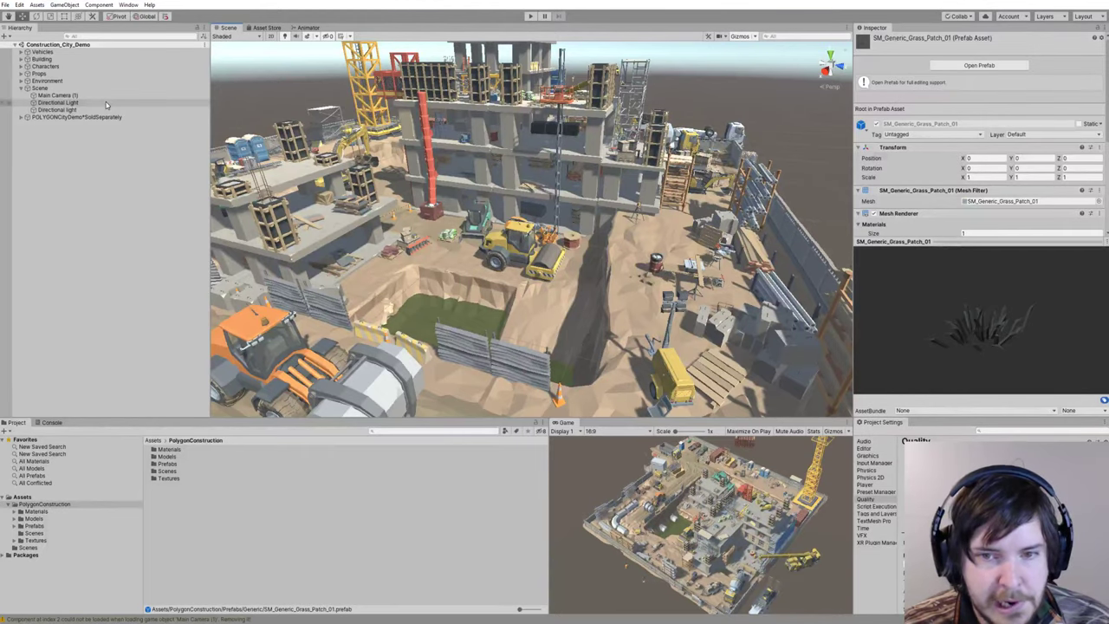
{"action": "right_click_drag", "start_coordinate": [539, 257], "coordinate": [347, 170]}
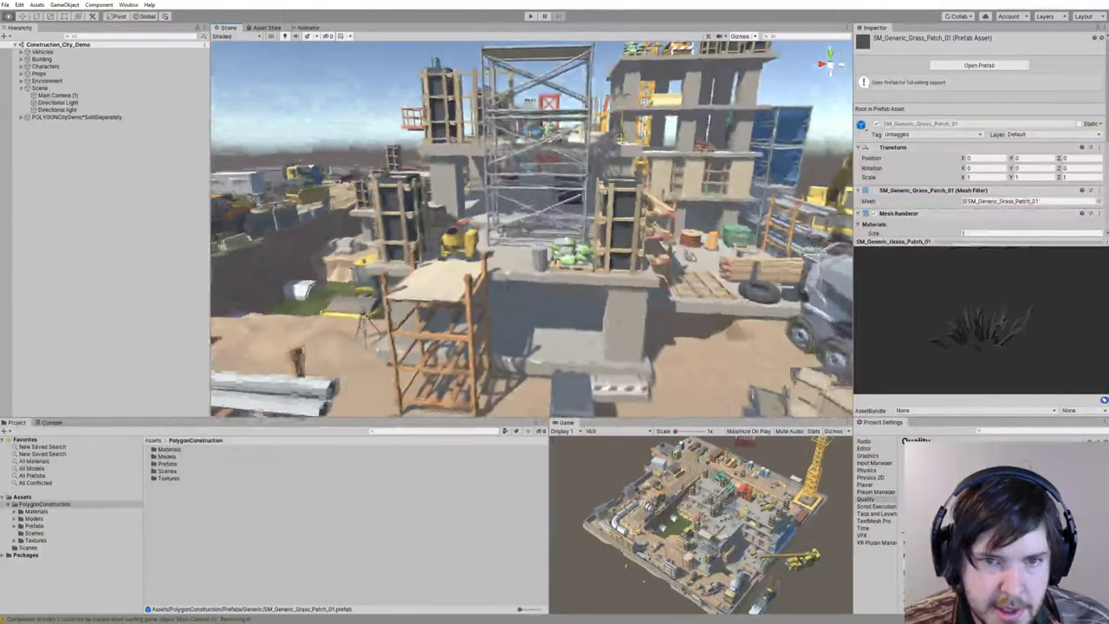
{"action": "right_click_drag", "start_coordinate": [468, 252], "coordinate": [546, 197]}
{"action": "left_click", "coordinate": [560, 173]}
{"action": "key", "text": "e"}
{"action": "mouse_move", "coordinate": [544, 204]}
{"action": "left_mouse_down"}
{"action": "mouse_move", "coordinate": [567, 222]}
{"action": "mouse_move", "coordinate": [539, 196]}
{"action": "mouse_move", "coordinate": [557, 206]}
{"action": "left_mouse_up"}
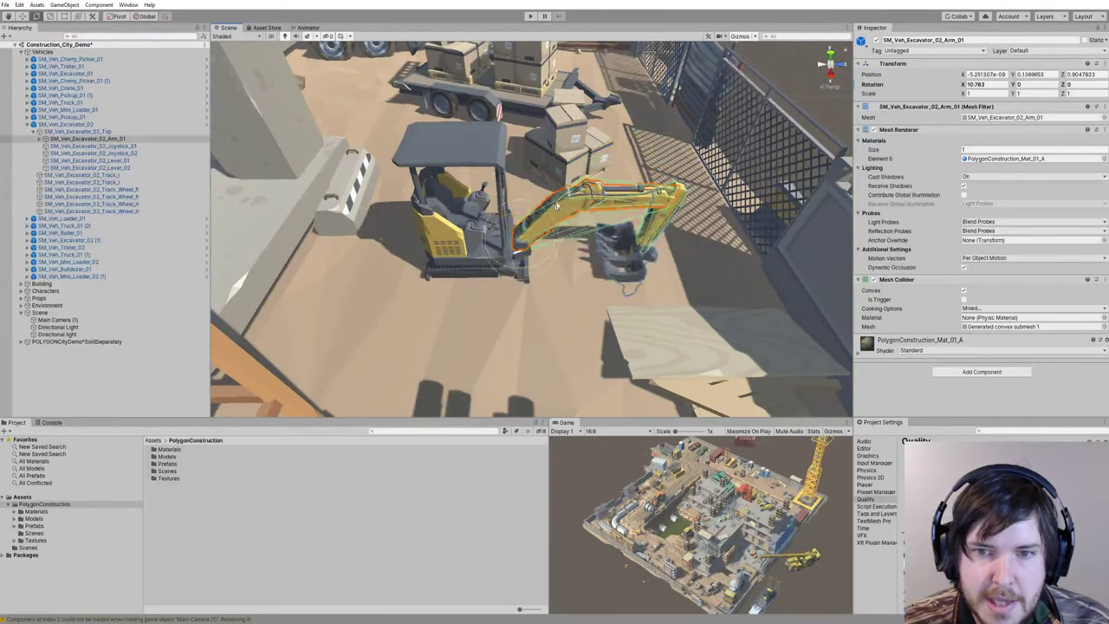
{"action": "right_click_drag", "start_coordinate": [557, 207], "coordinate": [557, 244]}
{"action": "key", "text": "ctrl+z"}
{"action": "key", "text": "ctrl+z"}
Step: Expand the material of the mini excavator's right track and set its main texture offset Y to about -5.88
{"action": "left_click", "coordinate": [557, 244]}
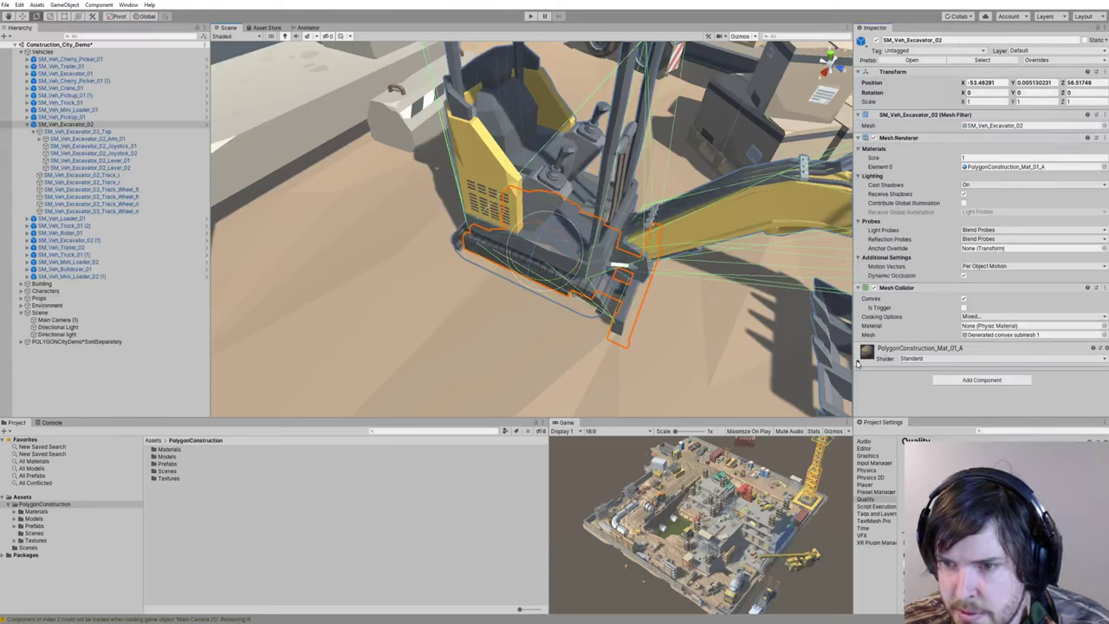
{"action": "left_click", "coordinate": [612, 302]}
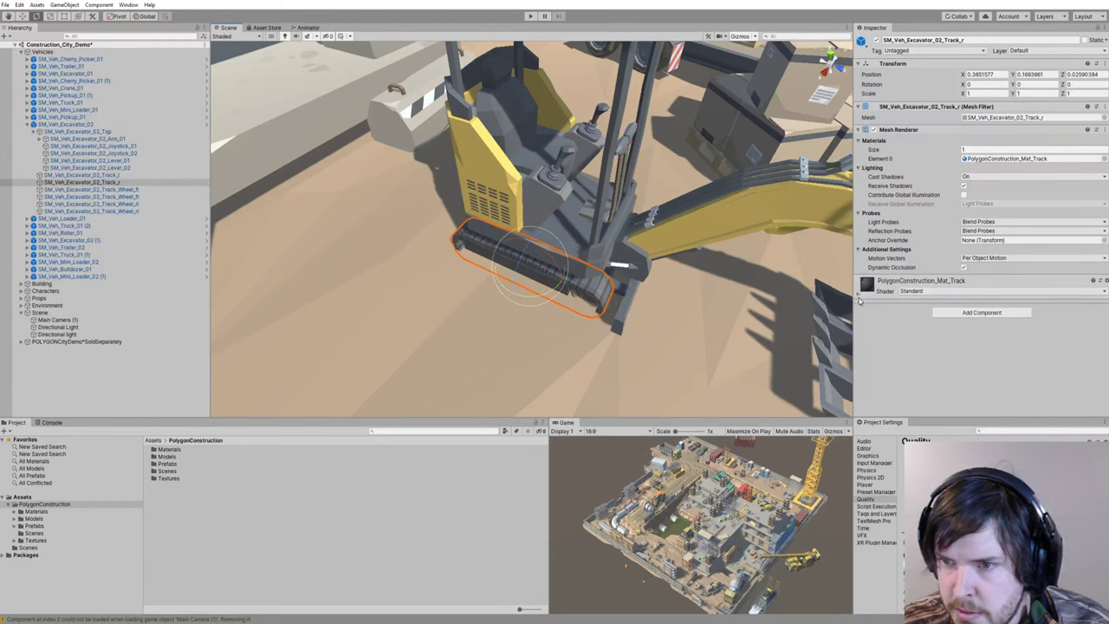
{"action": "left_click", "coordinate": [860, 297]}
{"action": "scroll", "coordinate": [895, 303], "scroll_direction": "down", "scroll_amount": 3}
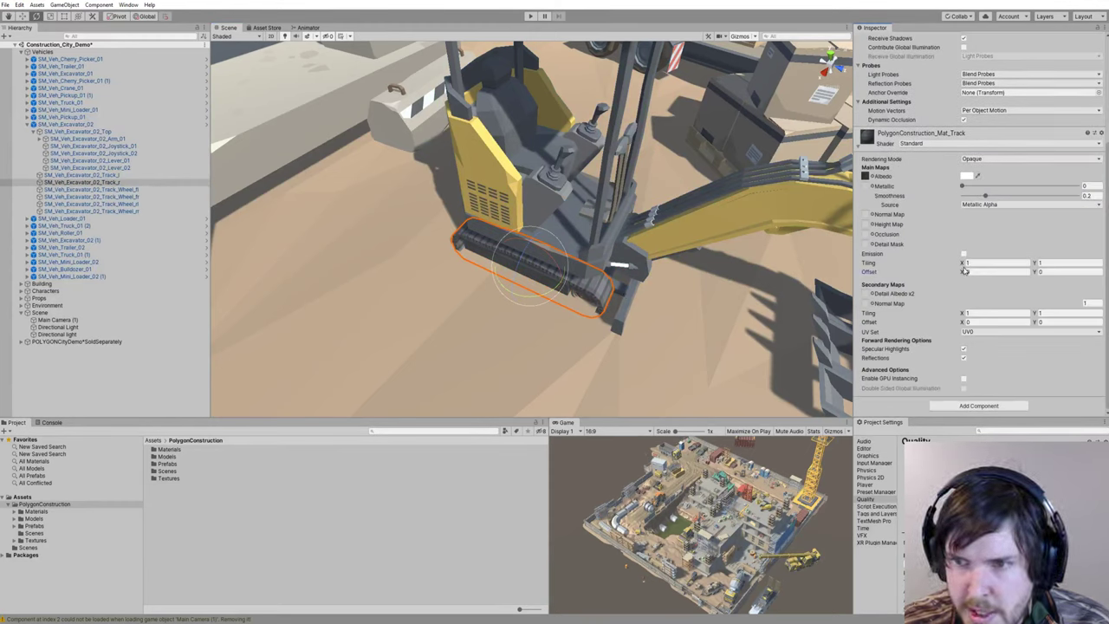
{"action": "left_click_drag", "start_coordinate": [964, 271], "coordinate": [885, 271]}
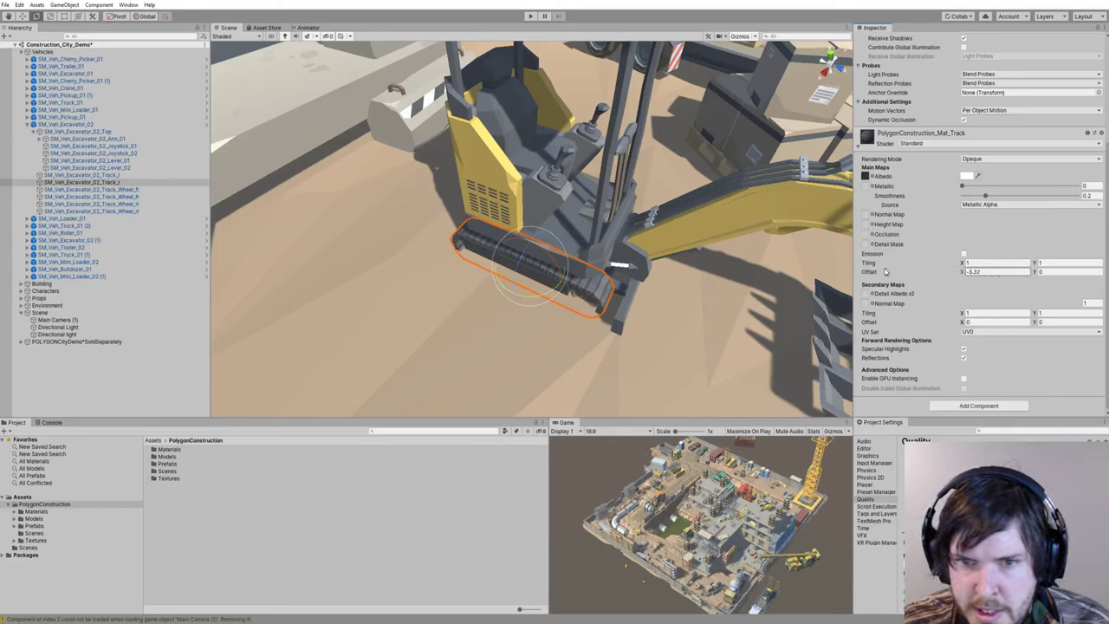
{"action": "key", "text": "ctrl+z"}
{"action": "left_click_drag", "start_coordinate": [1034, 273], "coordinate": [955, 267]}
{"action": "left_click_drag", "start_coordinate": [637, 253], "coordinate": [579, 257], "text": "alt"}
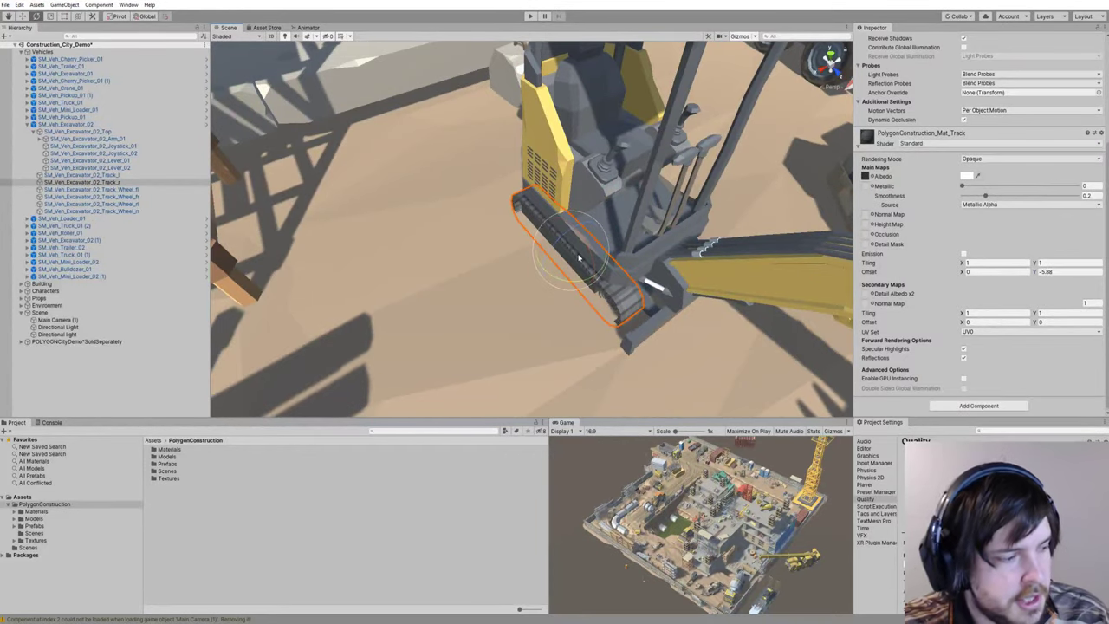
Step: Examine the whole construction site from a distance and from several sides
{"action": "scroll", "coordinate": [590, 234], "scroll_direction": "down", "scroll_amount": 10}
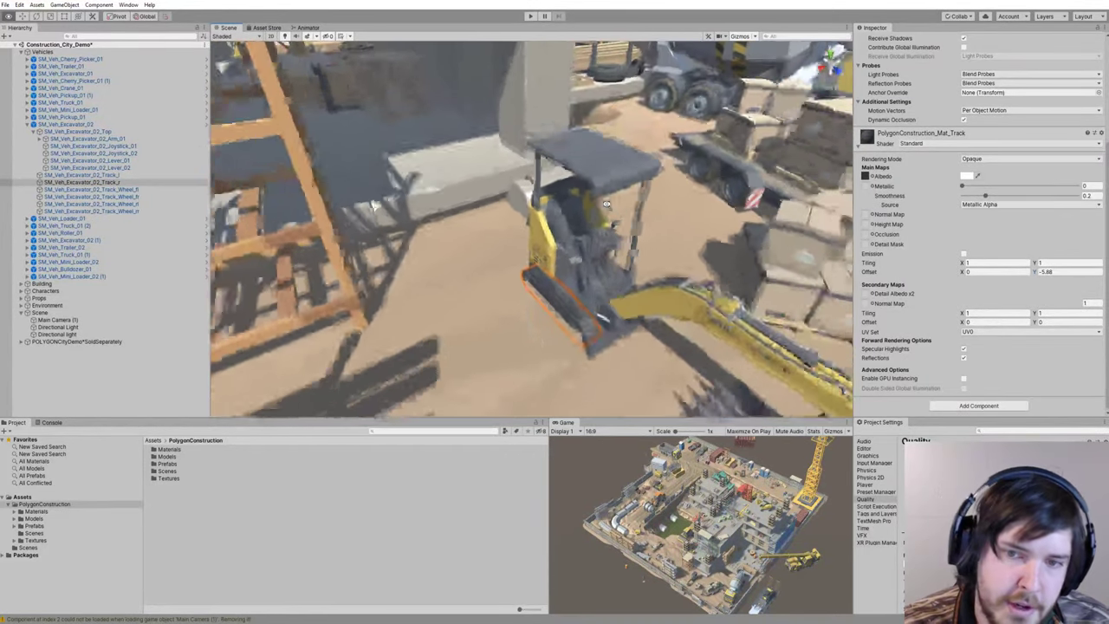
{"action": "scroll", "coordinate": [609, 205], "scroll_direction": "down", "scroll_amount": 8}
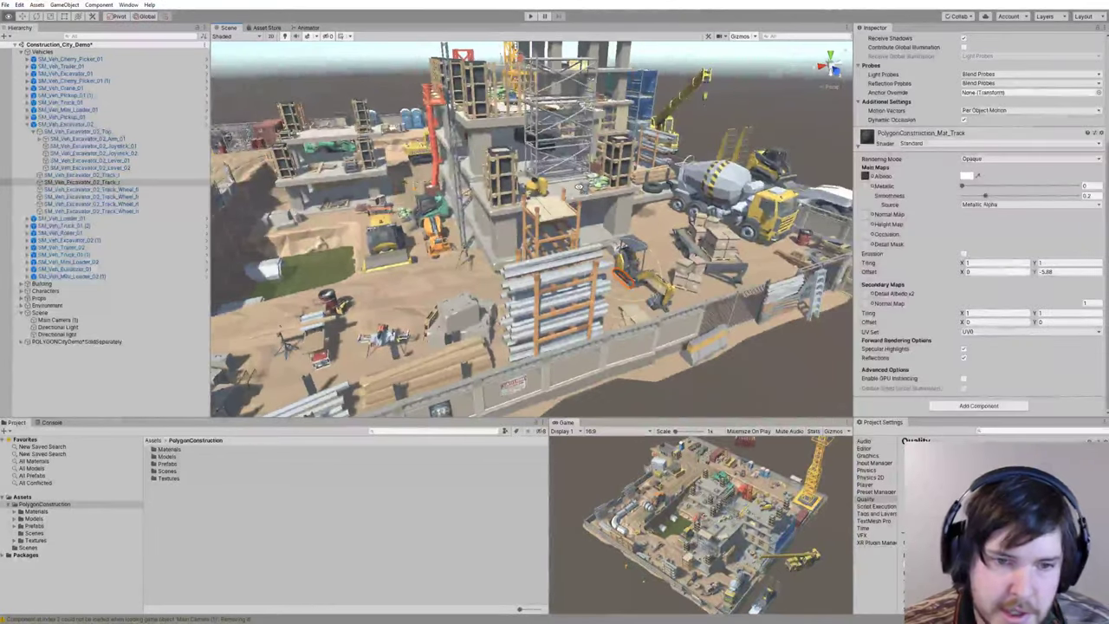
{"action": "key", "text": "a"}
{"action": "right_click_drag", "start_coordinate": [578, 187], "coordinate": [602, 193]}
{"action": "key", "text": "w"}
{"action": "scroll", "coordinate": [447, 202], "scroll_direction": "down", "scroll_amount": 10}
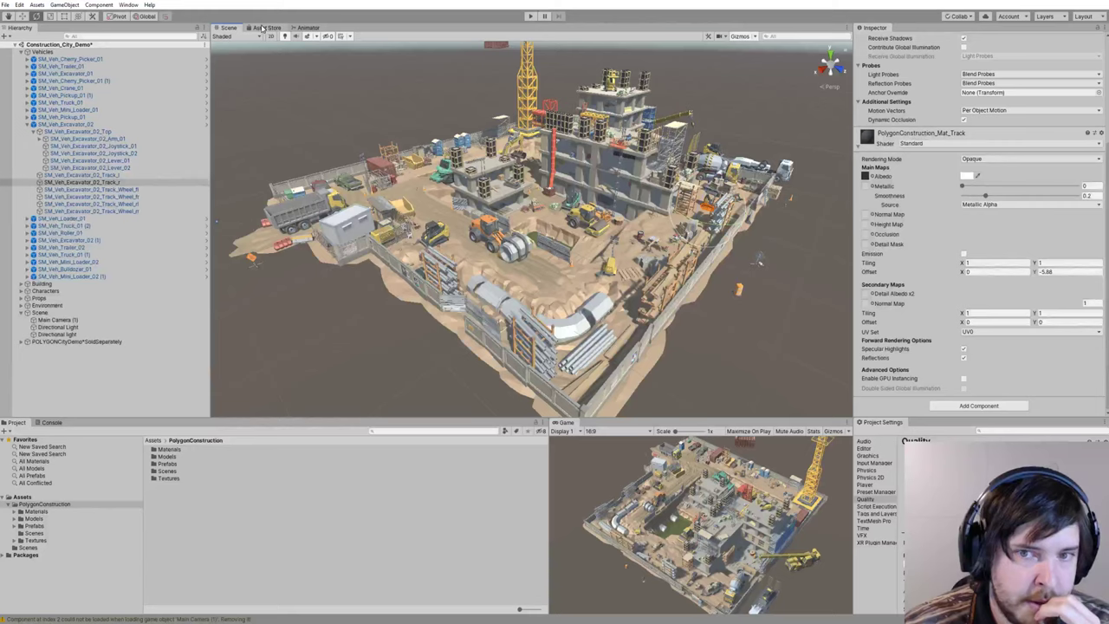
{"action": "right_click_drag", "start_coordinate": [517, 198], "coordinate": [462, 194]}
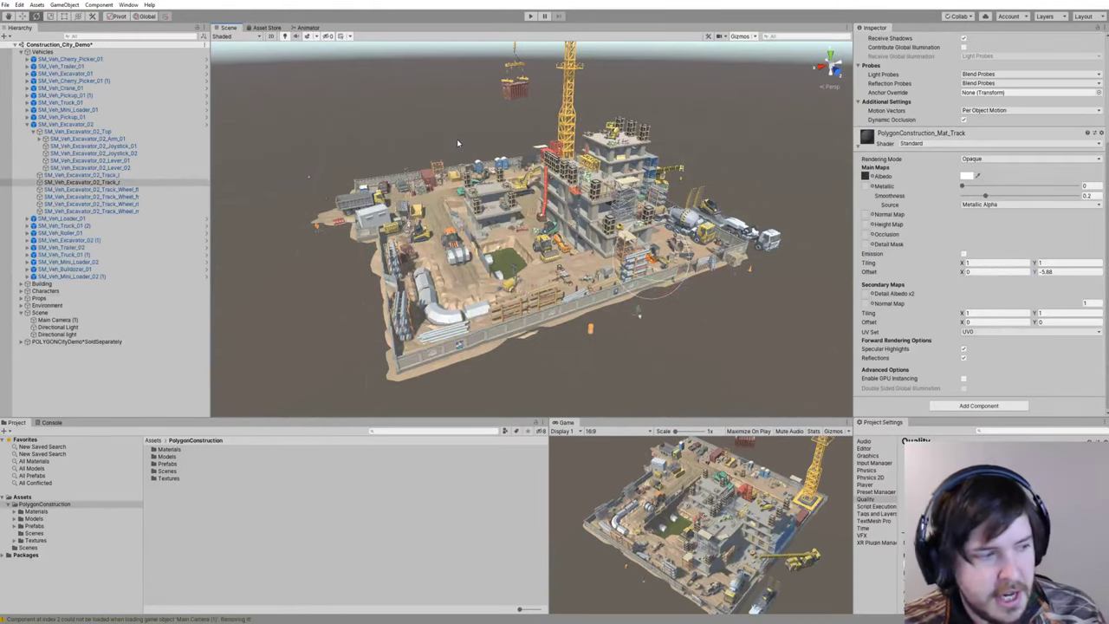
Step: Import the complete POLYGON - City Pack from the Asset Store into the project
{"action": "left_click", "coordinate": [266, 26]}
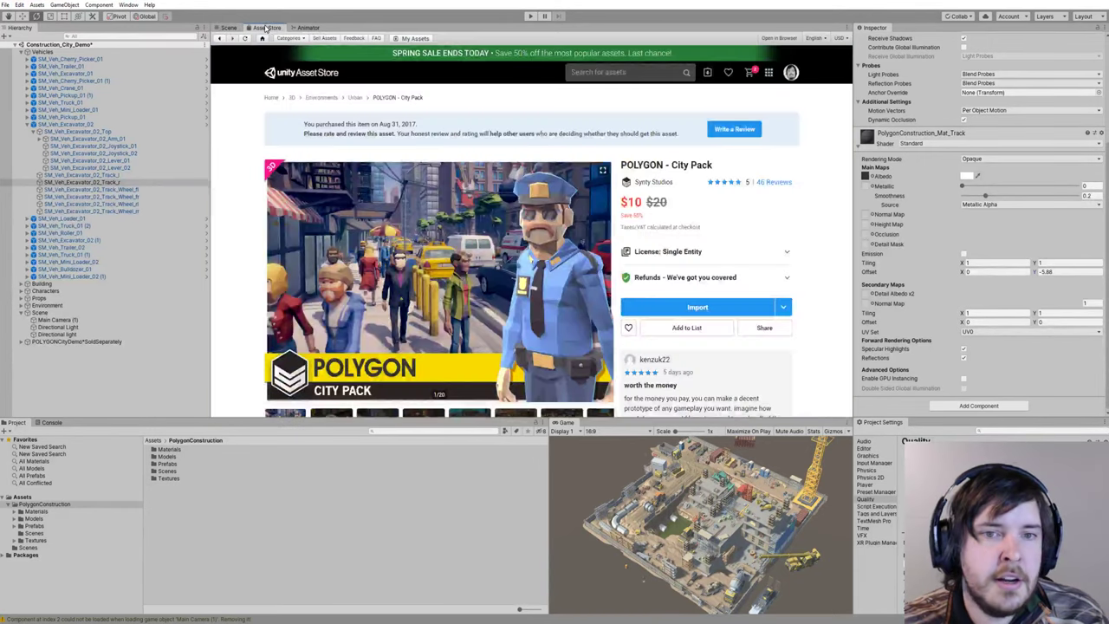
{"action": "left_click", "coordinate": [713, 298]}
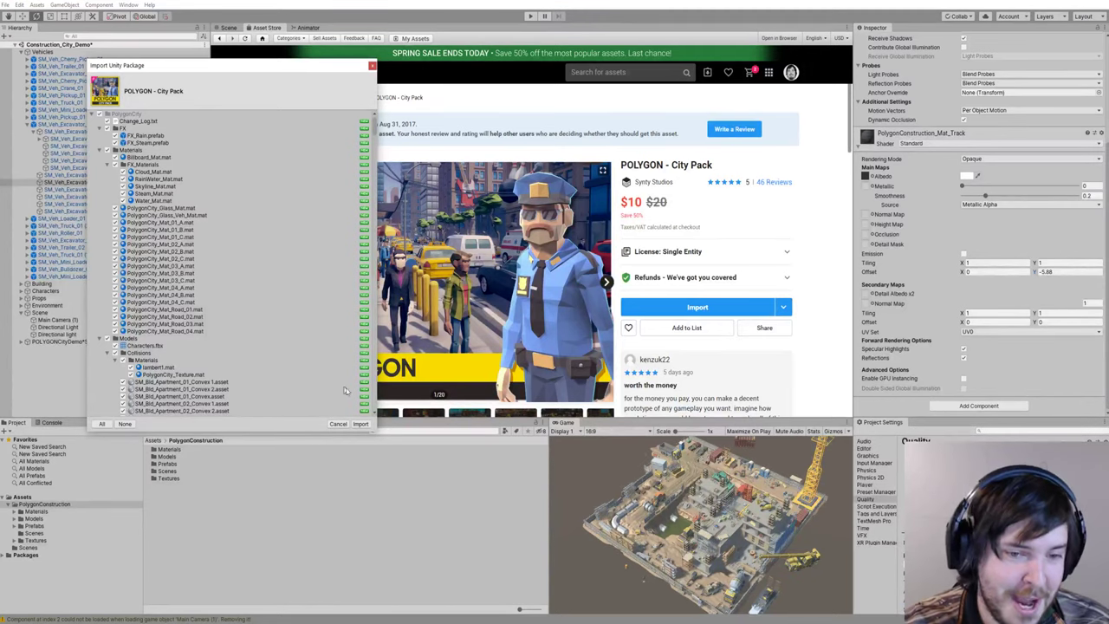
{"action": "left_click", "coordinate": [361, 424]}
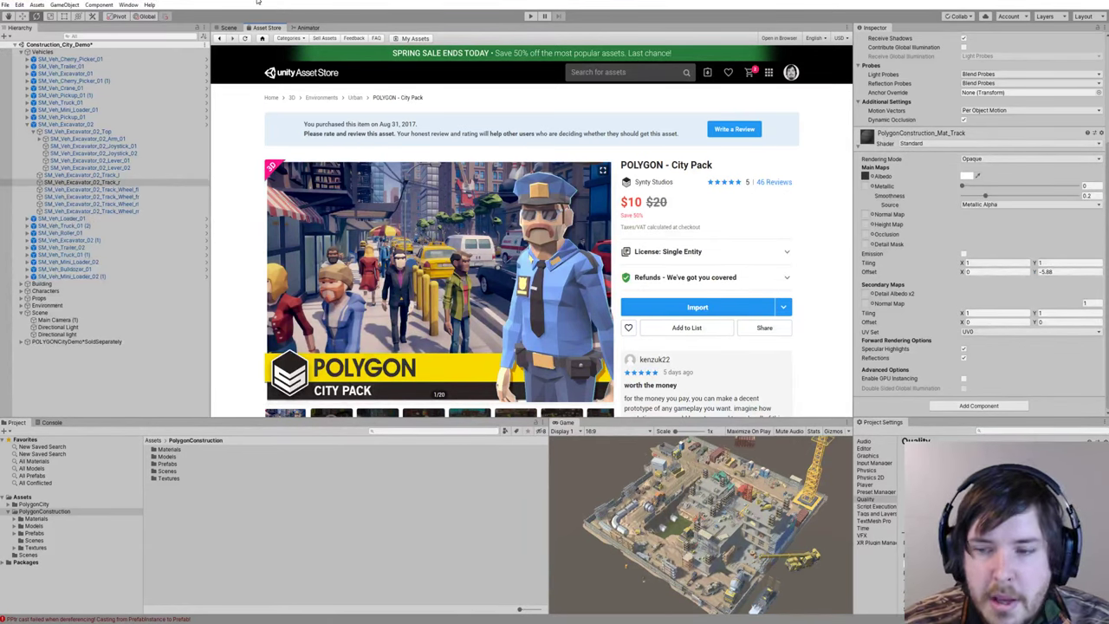
Step: Return to the scene view and expand the POLYGONCityDemo*SoldSeparately group
{"action": "left_click", "coordinate": [228, 28]}
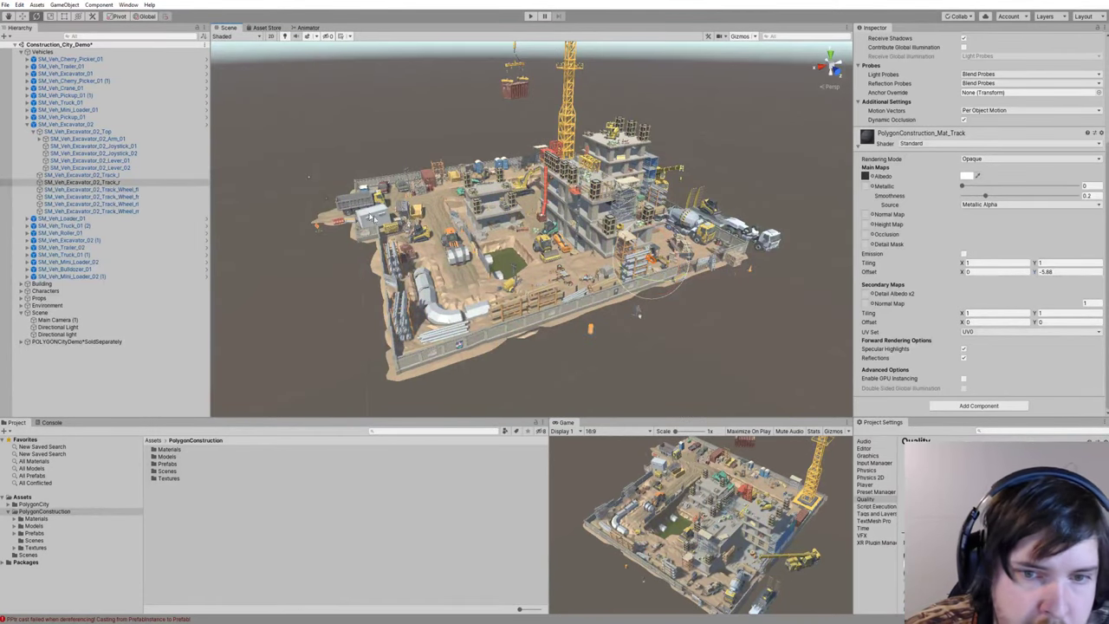
{"action": "right_click_drag", "start_coordinate": [441, 252], "coordinate": [436, 238]}
{"action": "scroll", "coordinate": [436, 238], "scroll_direction": "up", "scroll_amount": 3}
{"action": "key", "text": "w"}
{"action": "right_click_drag", "start_coordinate": [416, 282], "coordinate": [367, 267]}
{"action": "left_click", "coordinate": [23, 342]}
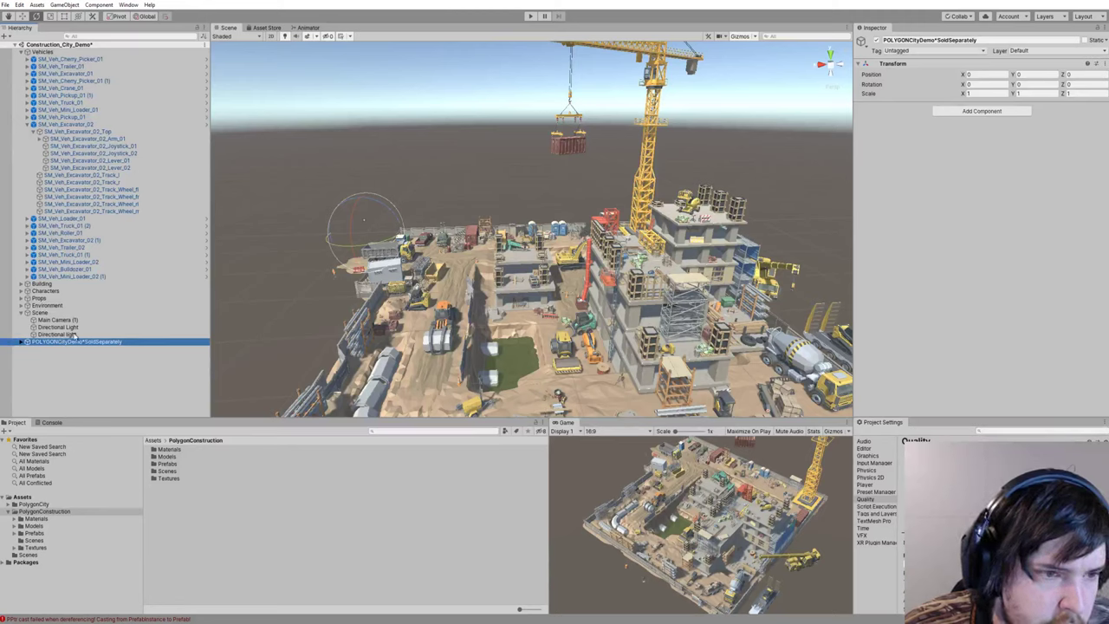
{"action": "left_click", "coordinate": [75, 335]}
{"action": "left_click", "coordinate": [74, 336]}
{"action": "left_click", "coordinate": [126, 342]}
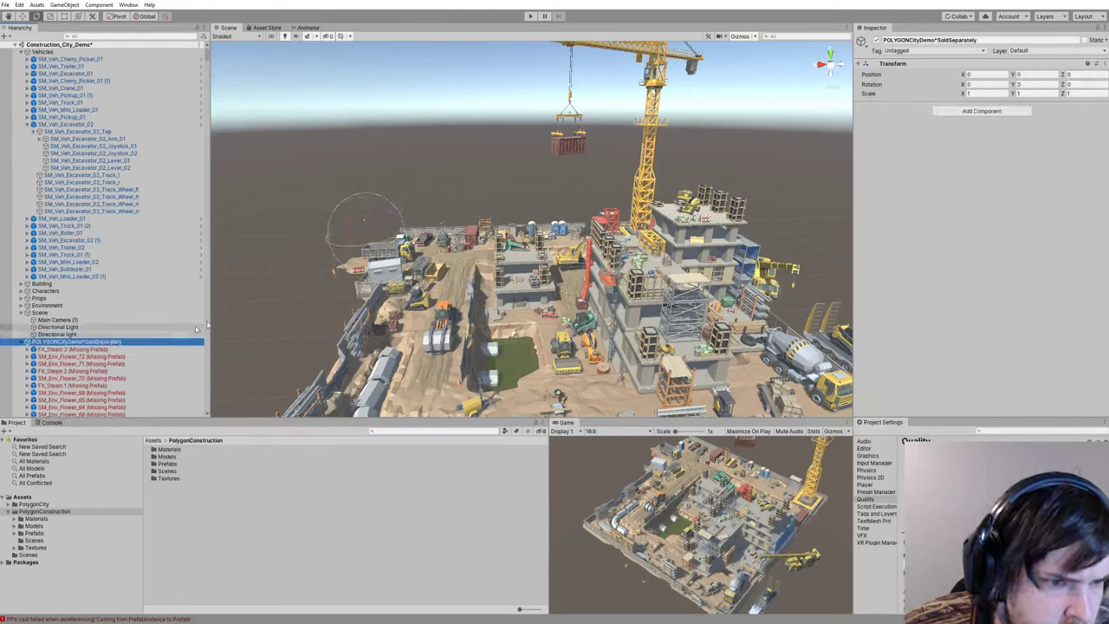
Step: Check the SM_Env_Flower prefabs inside the POLYGONCityDemo*SoldSeparately group, including SM_Env_Flower_42, and collapse the group
{"action": "scroll", "coordinate": [150, 329], "scroll_direction": "down", "scroll_amount": 14}
{"action": "left_click", "coordinate": [189, 208]}
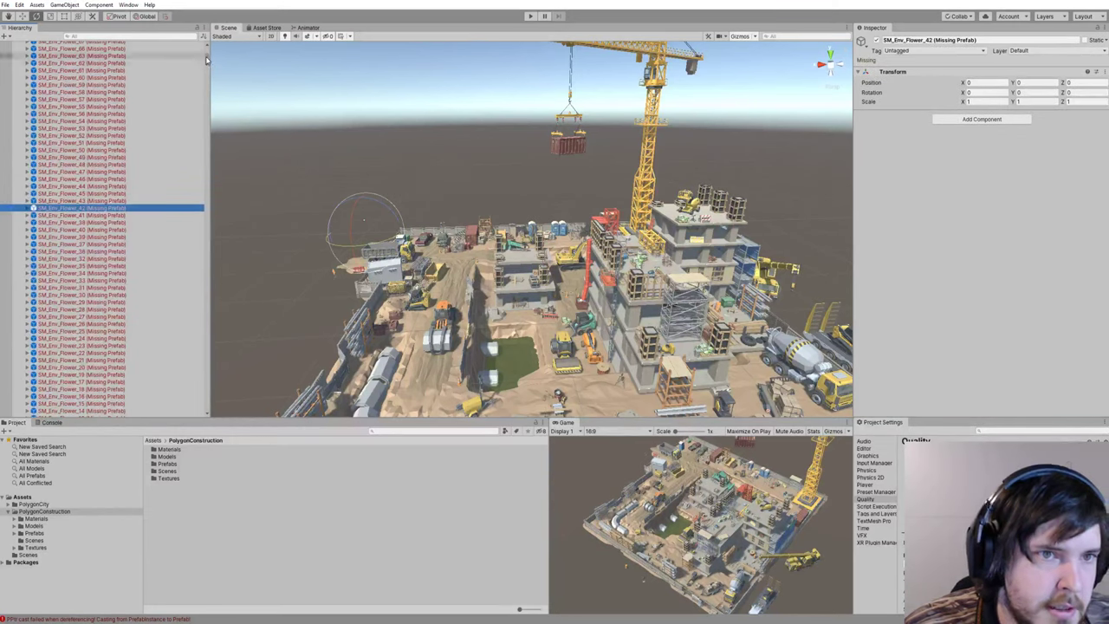
{"action": "scroll", "coordinate": [206, 60], "scroll_direction": "up", "scroll_amount": 5}
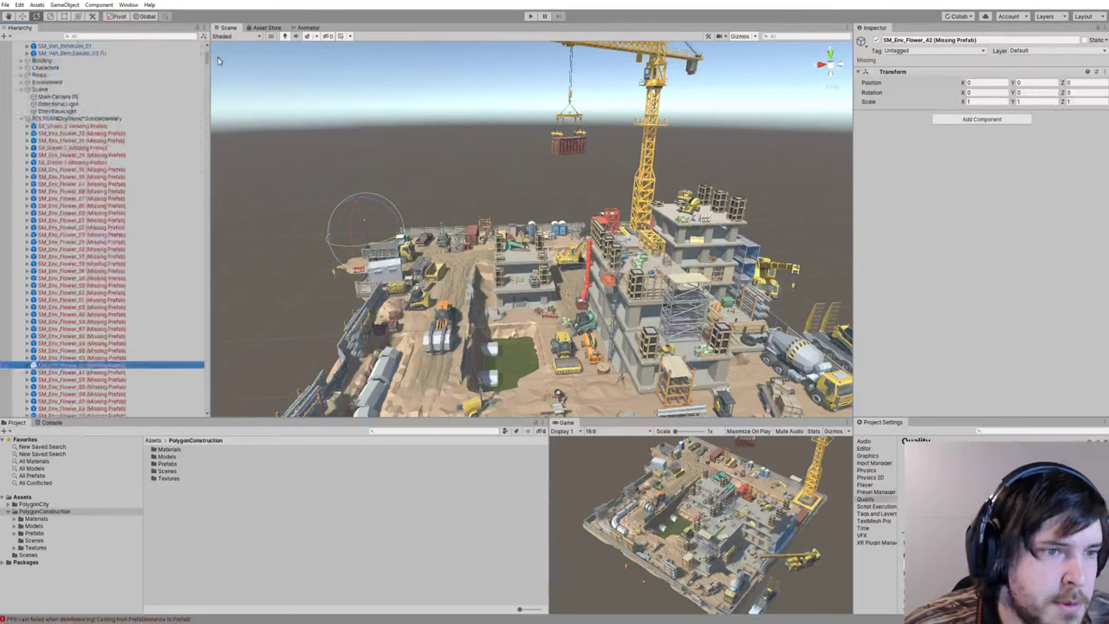
{"action": "left_click_drag", "start_coordinate": [219, 59], "coordinate": [219, 62]}
{"action": "scroll", "coordinate": [176, 90], "scroll_direction": "up", "scroll_amount": 12}
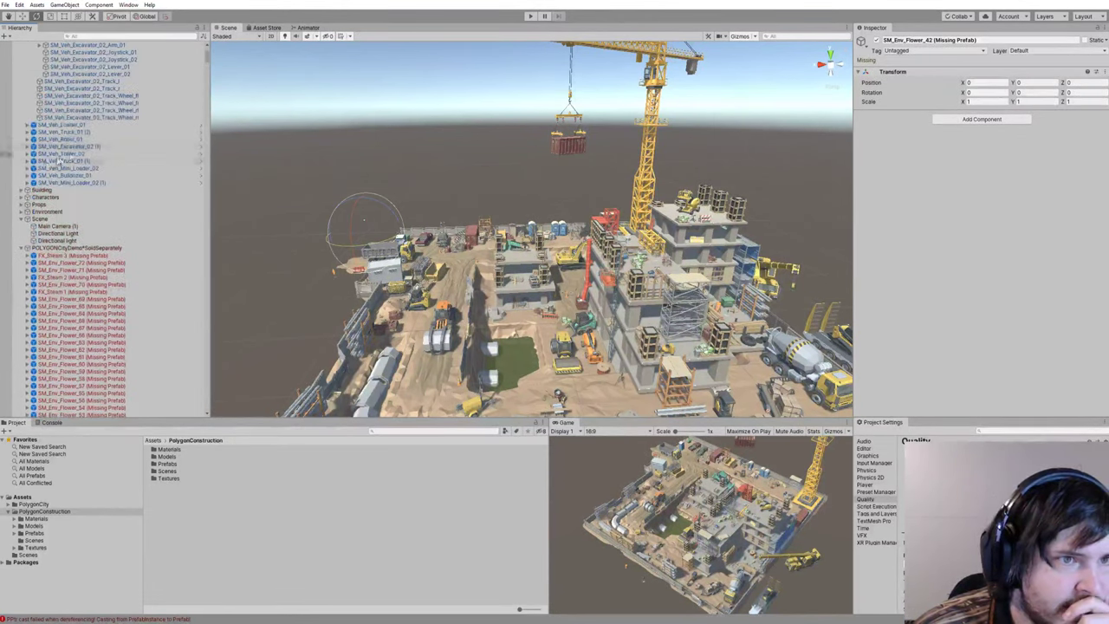
{"action": "left_click", "coordinate": [20, 248]}
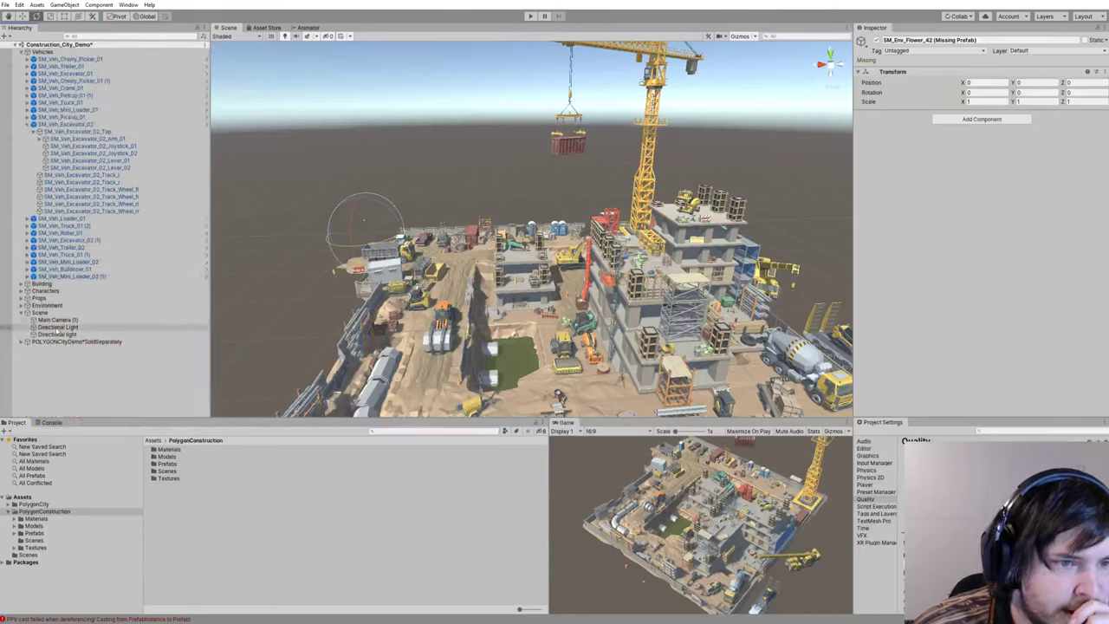
Step: Reopen the POLYGONCityDemo*SoldSeparately group, check its road and sidewalk prefabs including SM_Env_Sidewalk_Straight_359, and collapse it
{"action": "left_click", "coordinate": [52, 342]}
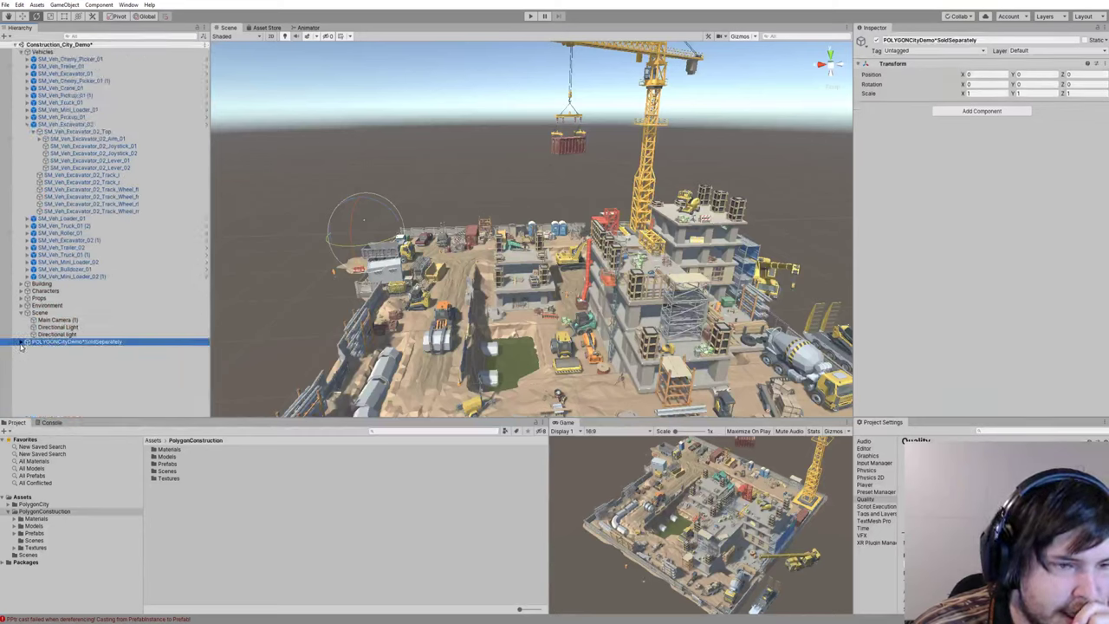
{"action": "left_click", "coordinate": [311, 156]}
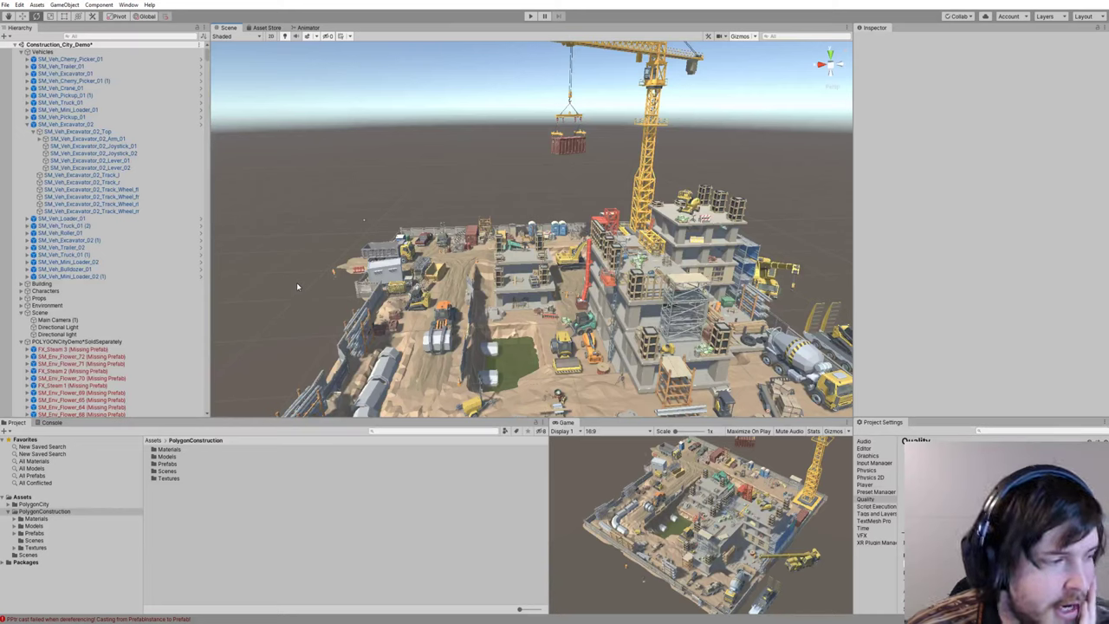
{"action": "scroll", "coordinate": [128, 289], "scroll_direction": "down", "scroll_amount": 5}
{"action": "scroll", "coordinate": [129, 289], "scroll_direction": "down", "scroll_amount": 3}
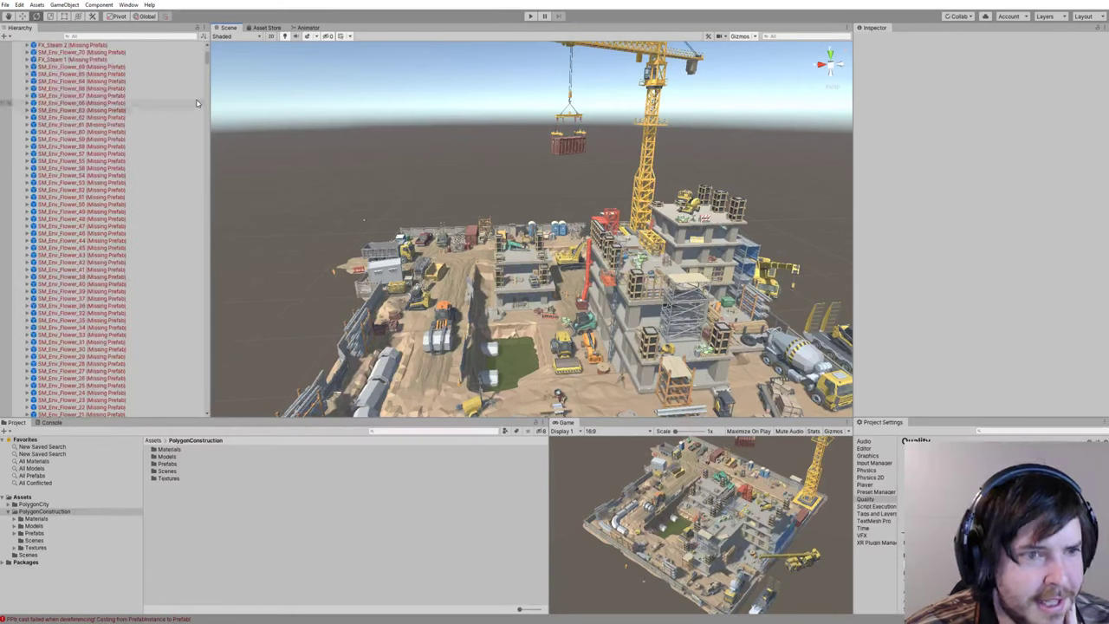
{"action": "left_click_drag", "start_coordinate": [207, 60], "coordinate": [216, 287]}
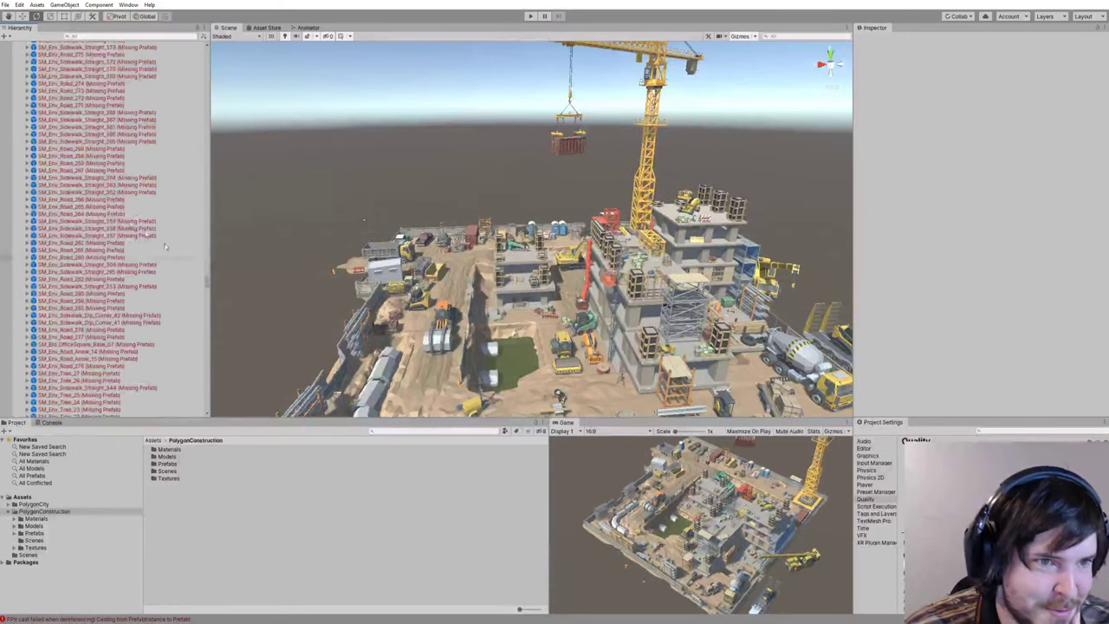
{"action": "left_click", "coordinate": [121, 206]}
{"action": "left_click", "coordinate": [120, 220]}
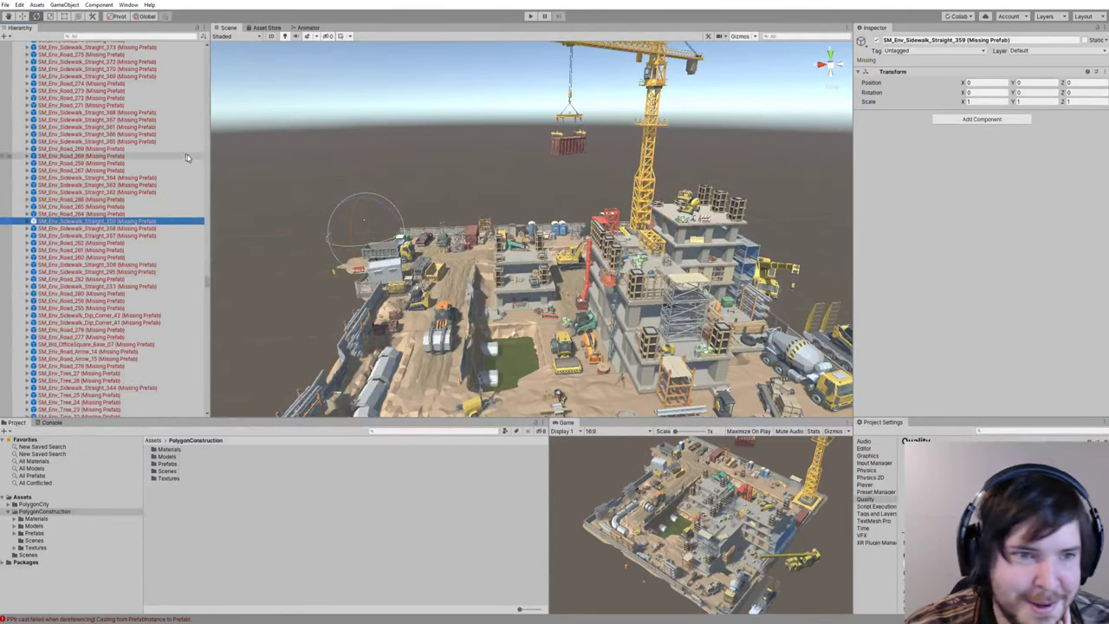
{"action": "scroll", "coordinate": [144, 130], "scroll_direction": "up", "scroll_amount": 10}
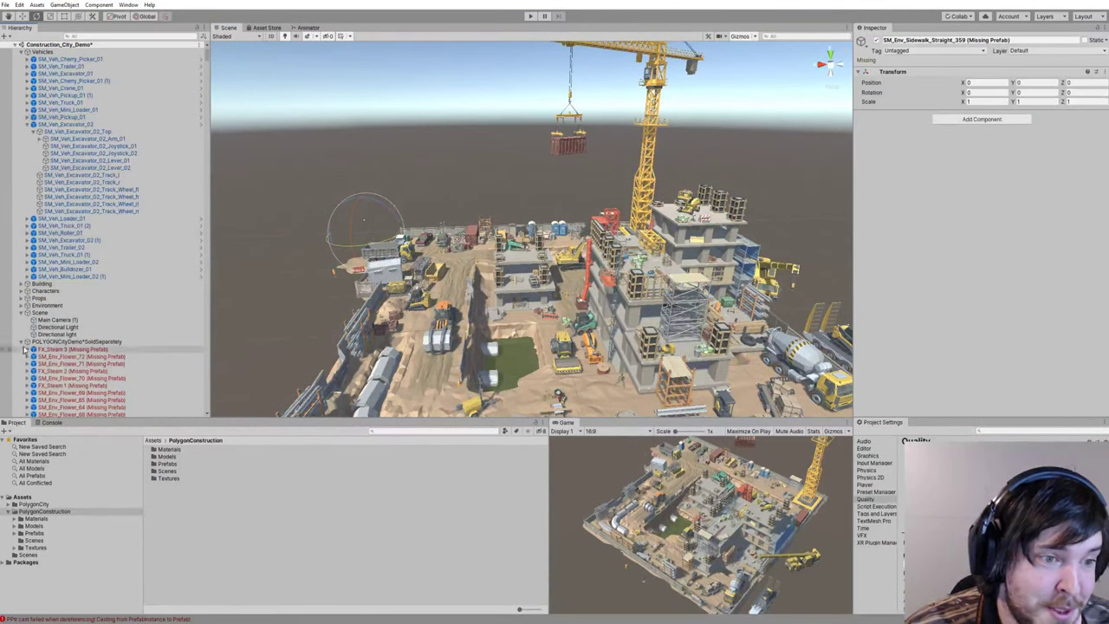
{"action": "left_click", "coordinate": [26, 343]}
{"action": "left_click", "coordinate": [69, 342]}
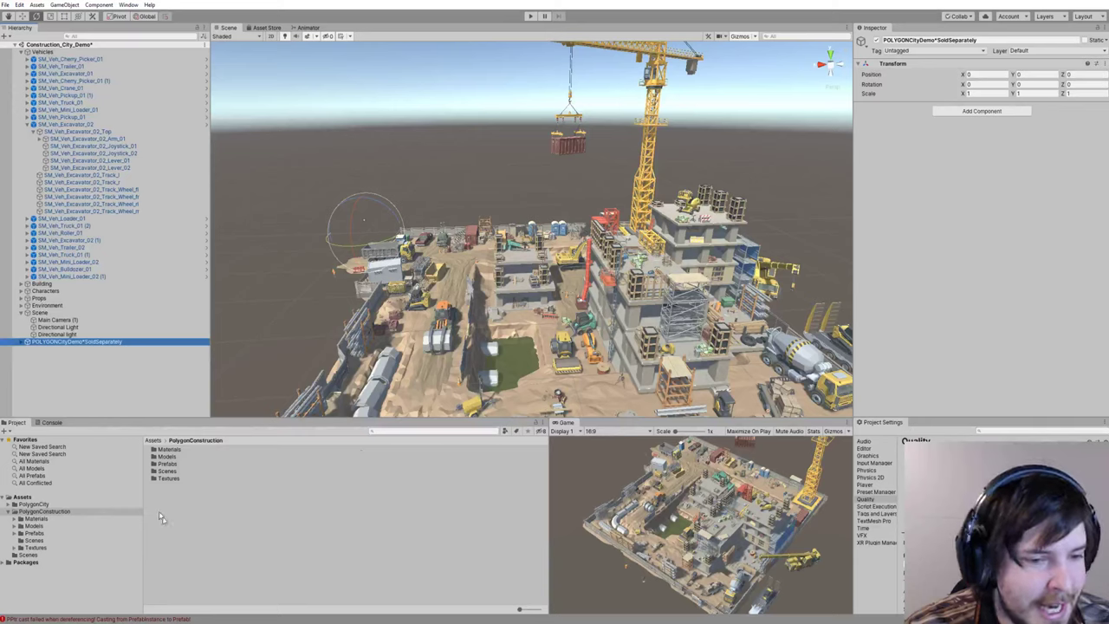
Step: Reload the city scene by opening Construction_House_Demo from the PolygonConstruction scenes and reopening Construction_City_Demo
{"action": "left_click", "coordinate": [40, 541]}
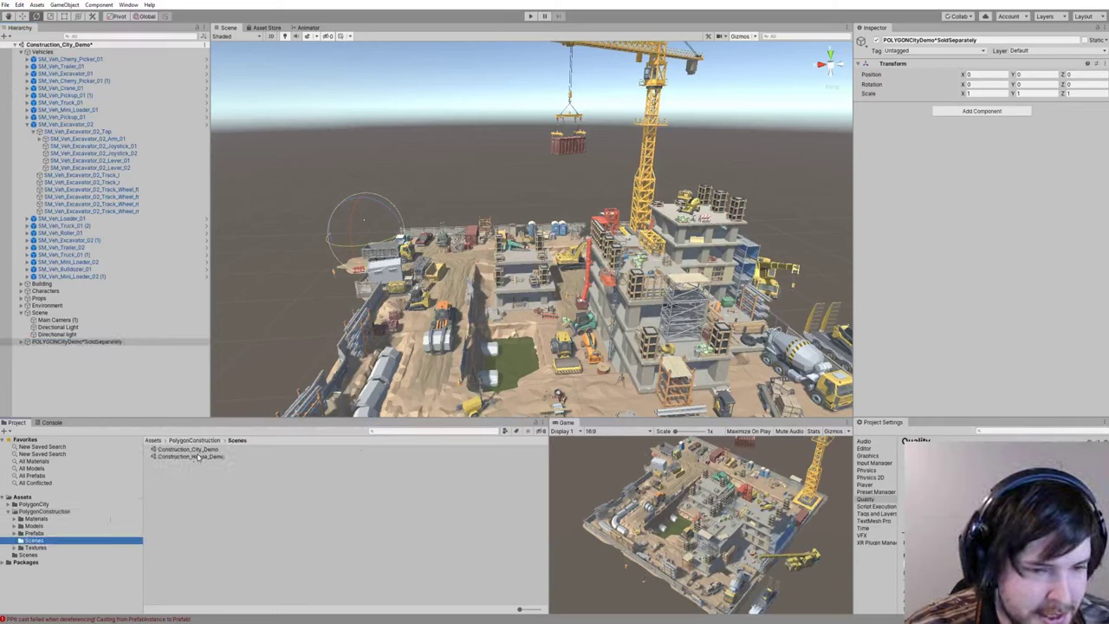
{"action": "double_click", "coordinate": [198, 460]}
{"action": "left_click", "coordinate": [595, 331]}
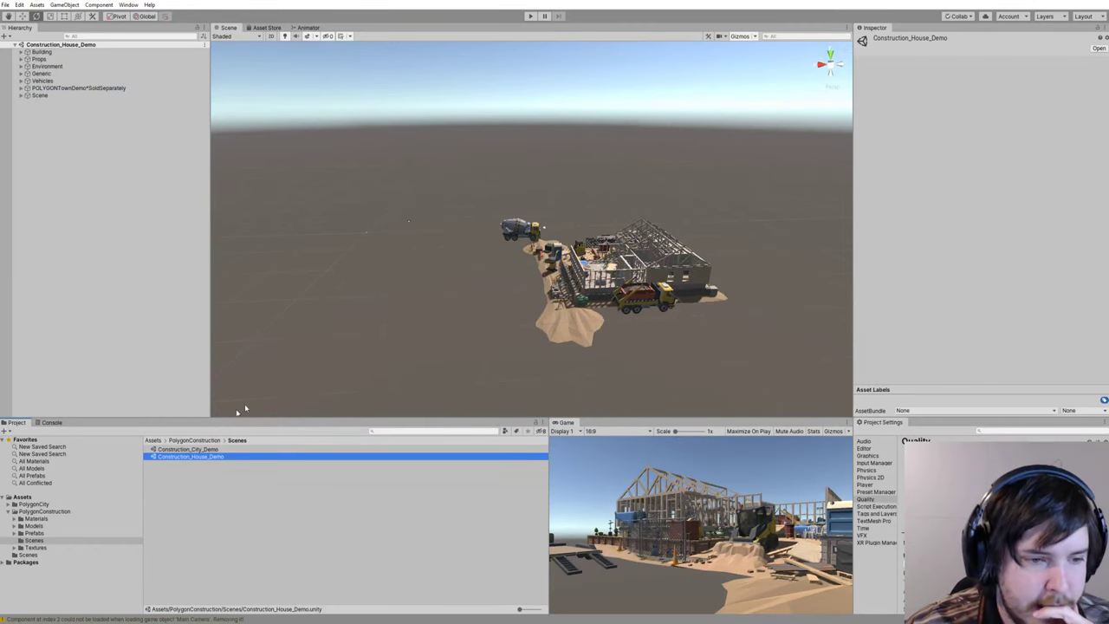
{"action": "left_click", "coordinate": [199, 450]}
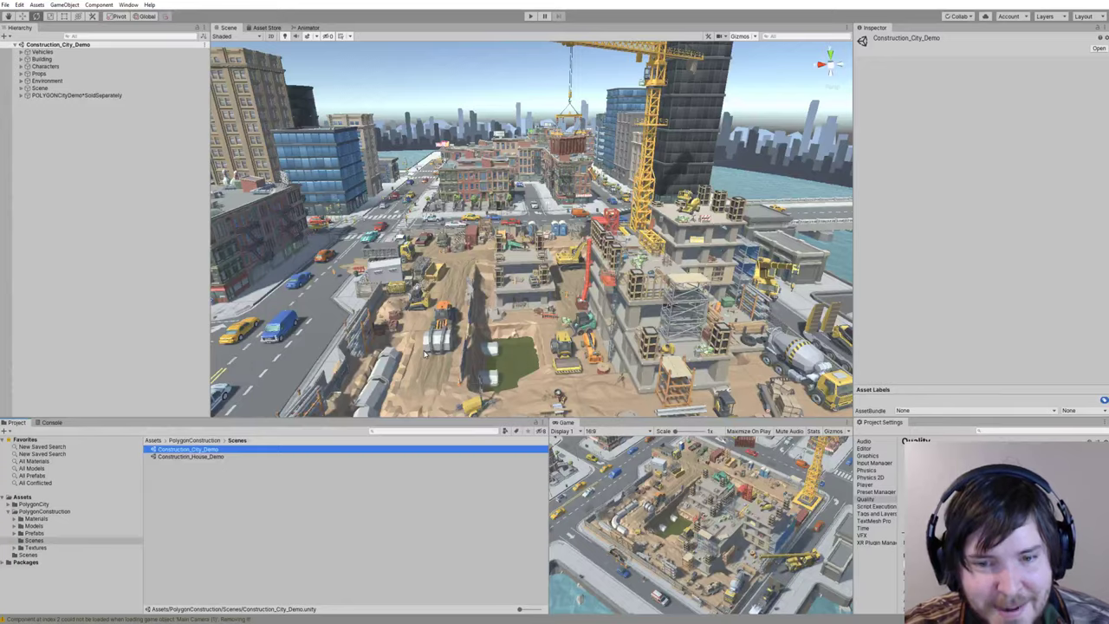
{"action": "right_click_drag", "start_coordinate": [479, 283], "coordinate": [407, 225]}
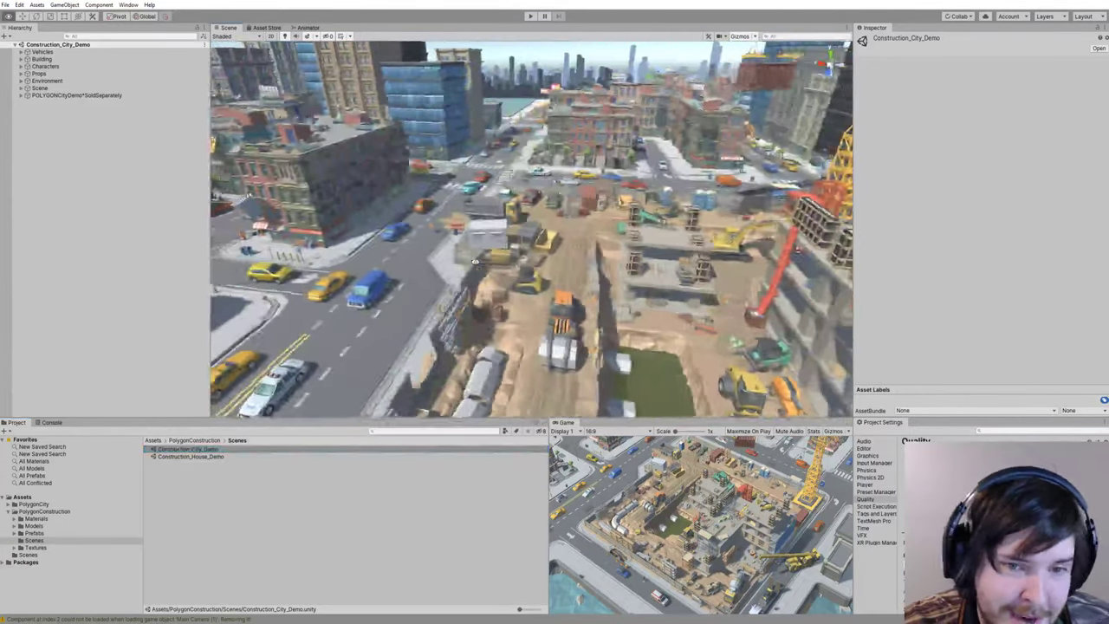
Step: Examine the city demo's construction site, surrounding streets, parked vehicles and waterfront from several angles
{"action": "right_click_drag", "start_coordinate": [475, 261], "coordinate": [508, 260]}
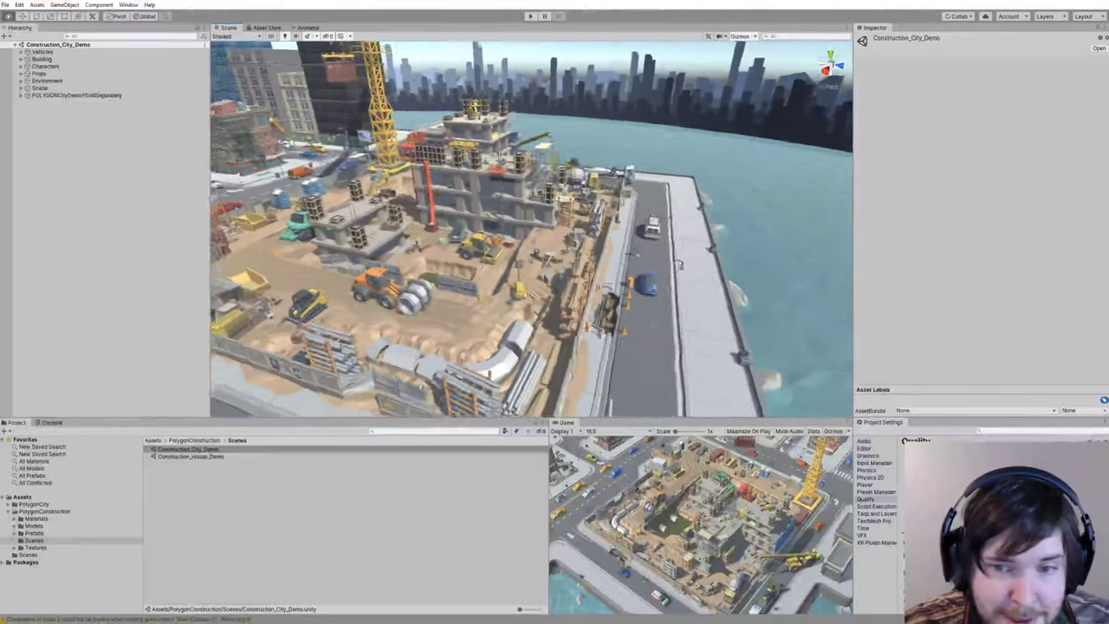
{"action": "right_click_drag", "start_coordinate": [681, 264], "coordinate": [672, 251]}
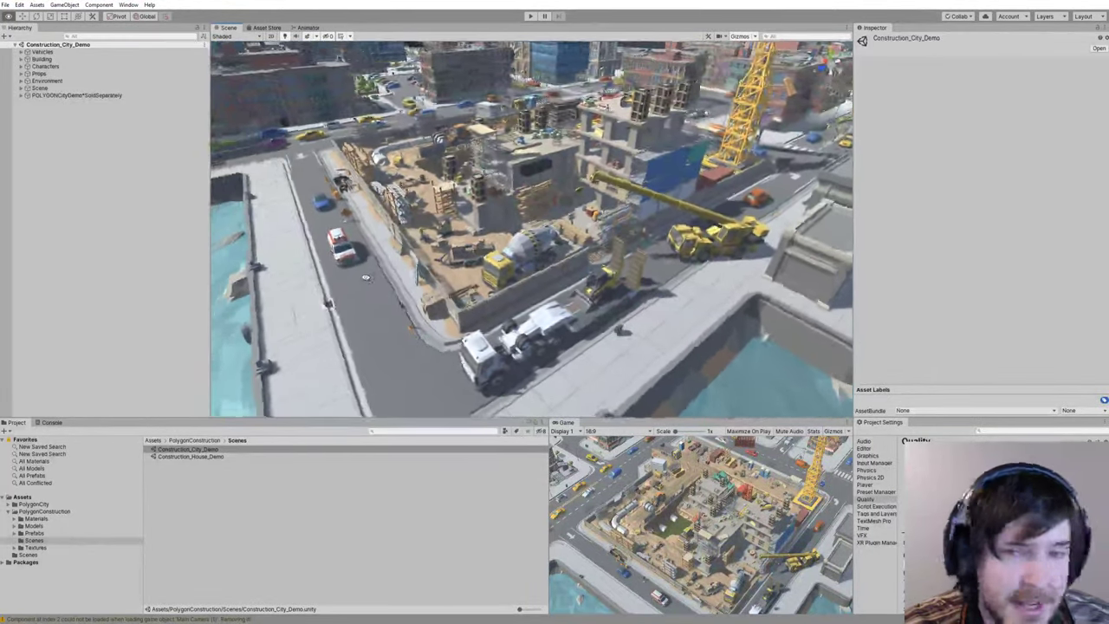
{"action": "right_click_drag", "start_coordinate": [365, 278], "coordinate": [328, 272]}
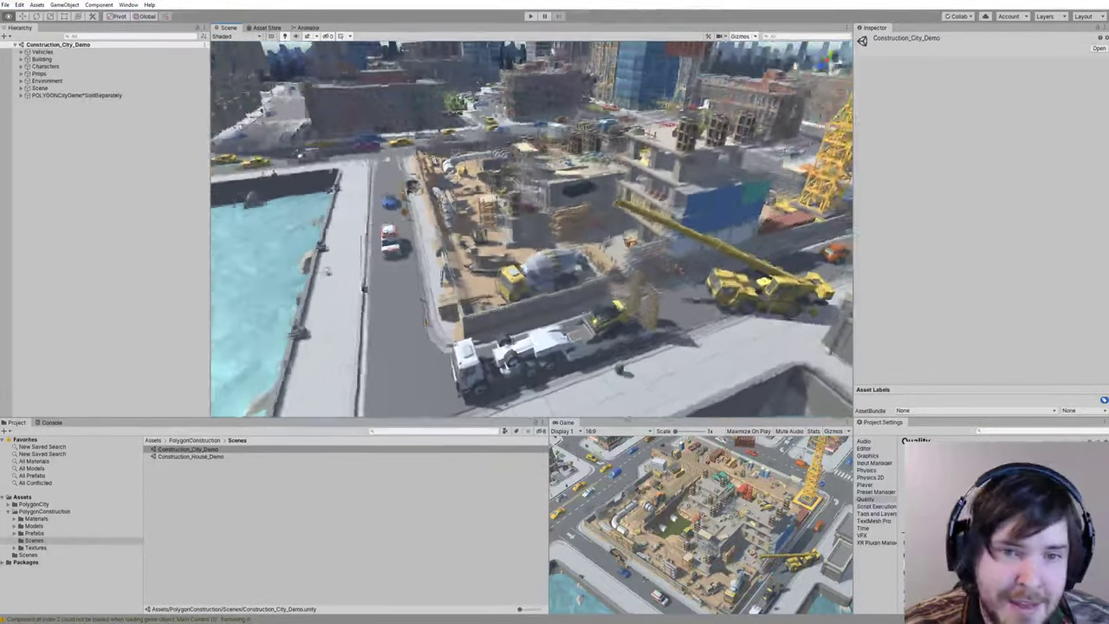
{"action": "right_click_drag", "start_coordinate": [247, 267], "coordinate": [98, 252]}
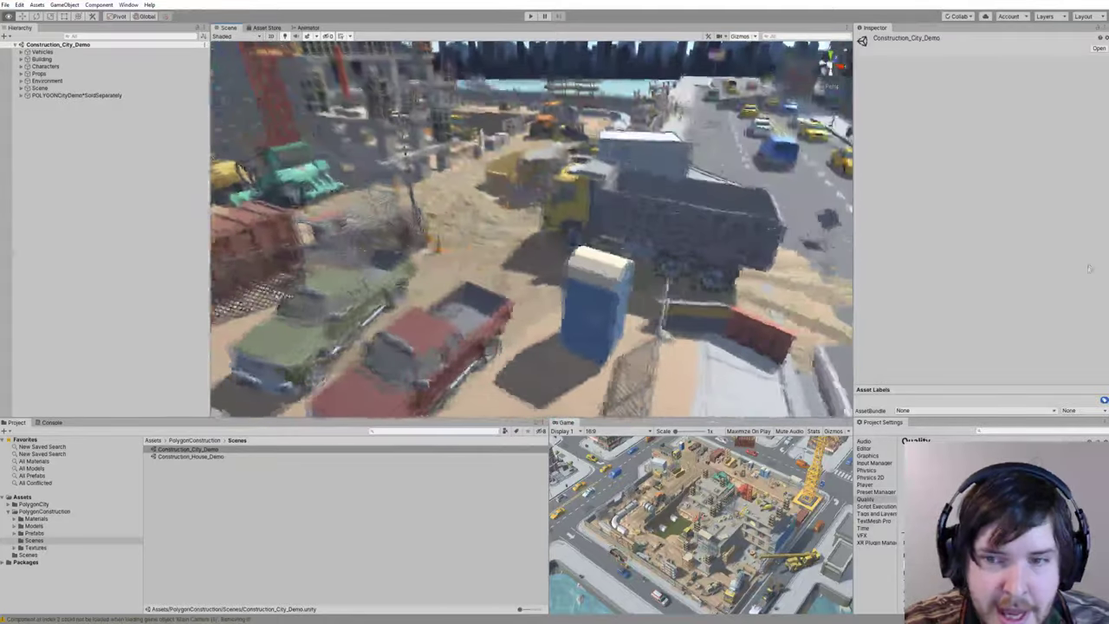
{"action": "right_click_drag", "start_coordinate": [1016, 283], "coordinate": [848, 311]}
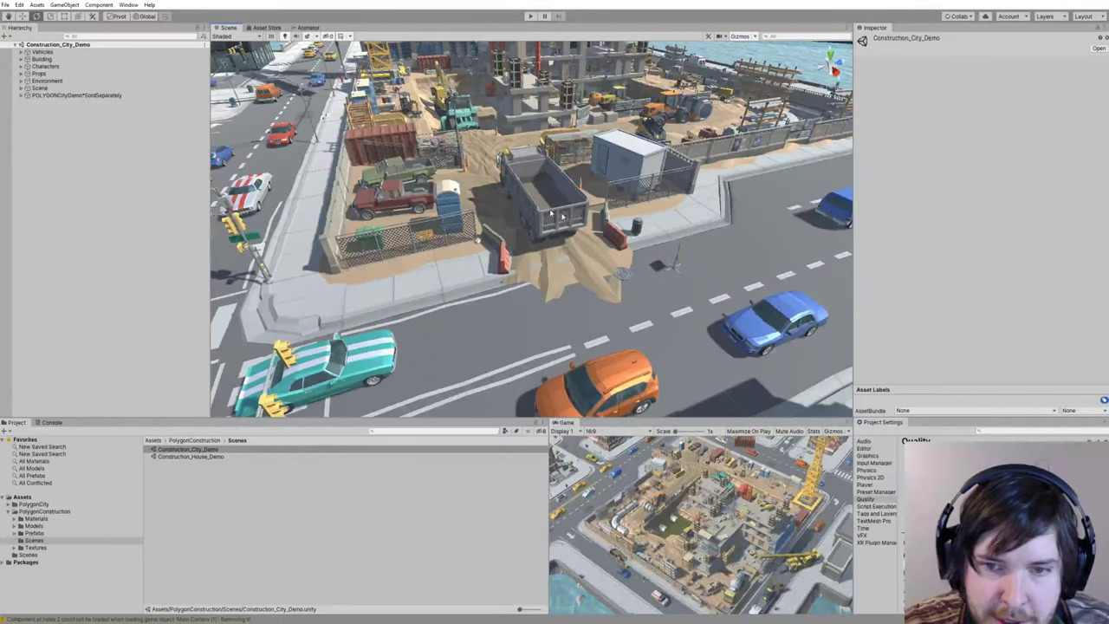
{"action": "right_click_drag", "start_coordinate": [538, 171], "coordinate": [516, 137]}
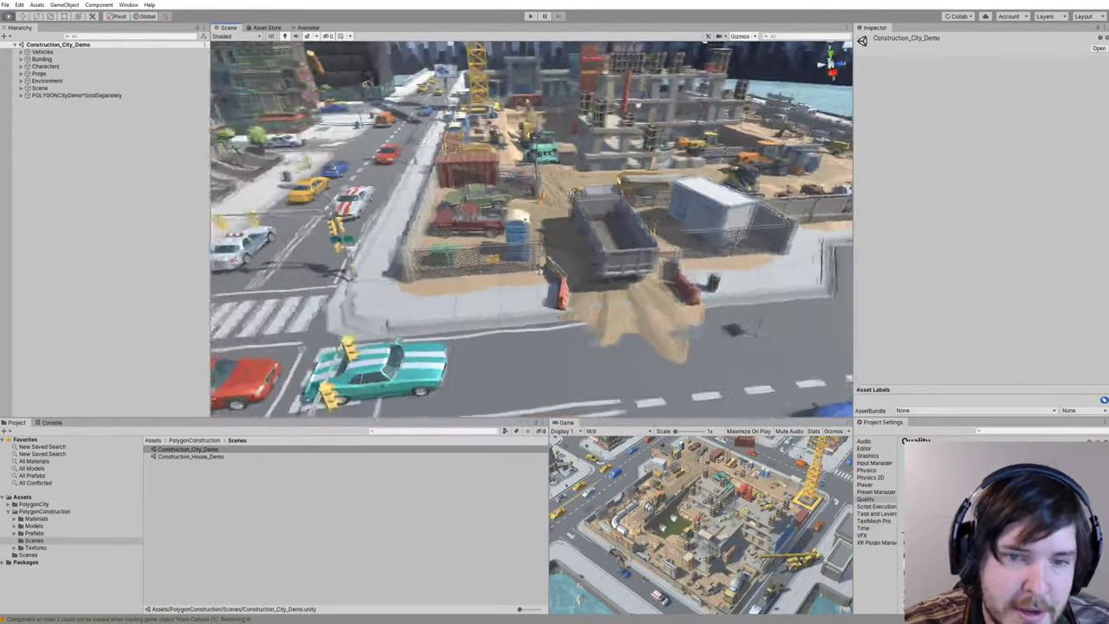
{"action": "key", "text": "s"}
{"action": "right_click_drag", "start_coordinate": [384, 146], "coordinate": [387, 142]}
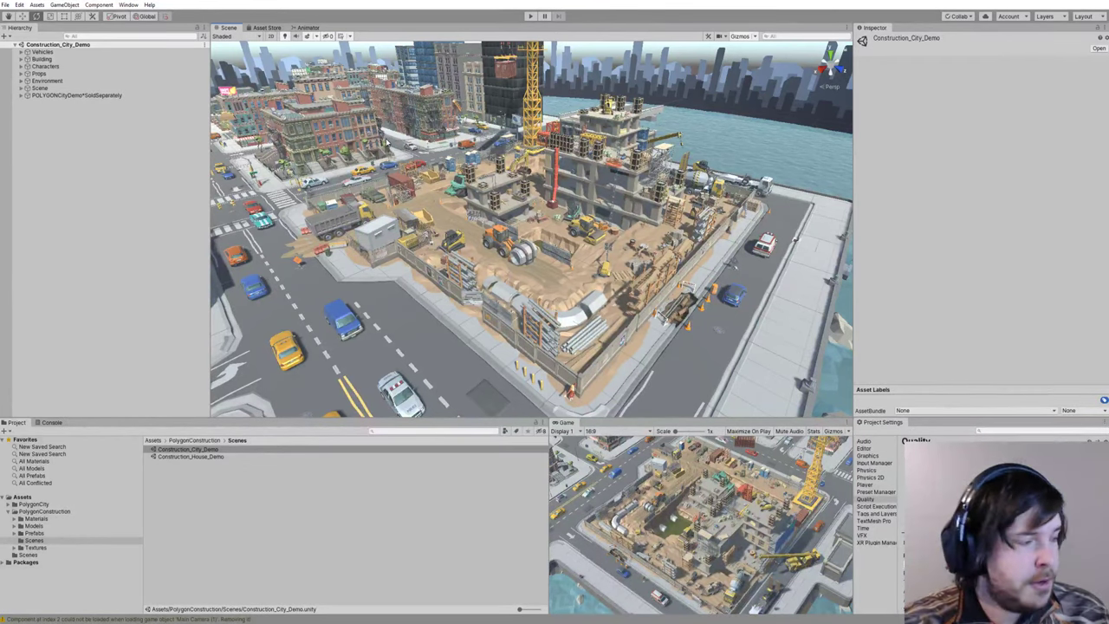
{"action": "mouse_move", "coordinate": [388, 142]}
{"action": "right_mouse_down"}
{"action": "mouse_move", "coordinate": [368, 138]}
{"action": "mouse_move", "coordinate": [392, 212]}
{"action": "mouse_move", "coordinate": [407, 147]}
{"action": "right_mouse_up"}
{"action": "key", "text": "d"}
{"action": "key", "text": "d"}
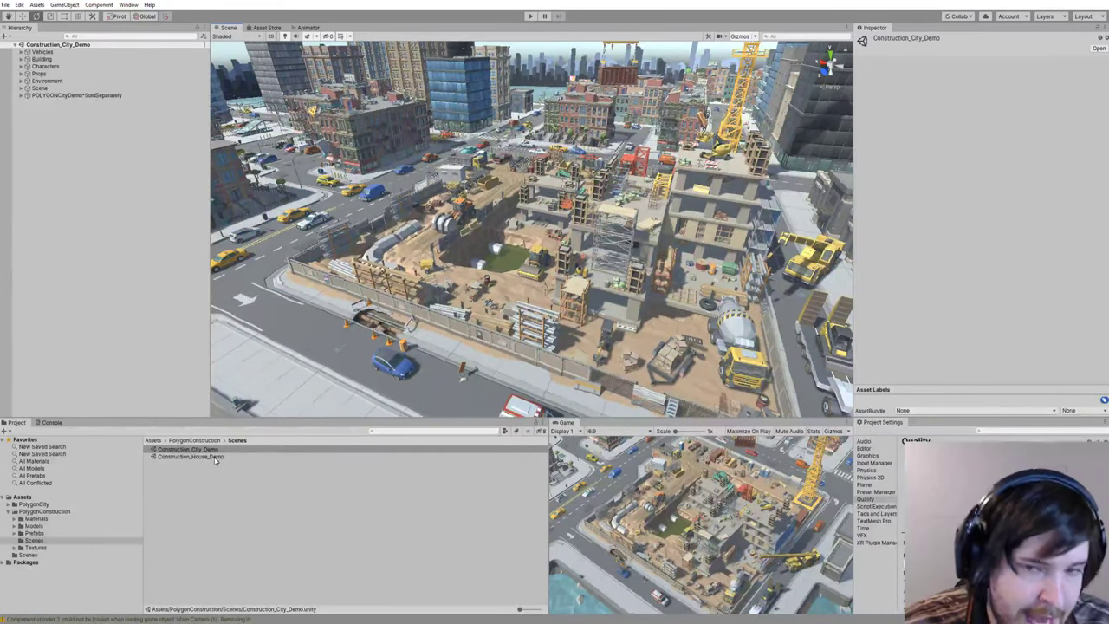
Step: Open the Construction_House_Demo scene and examine the unfinished house, its wall frames and the vehicles around it
{"action": "left_click", "coordinate": [215, 459]}
{"action": "double_click", "coordinate": [215, 459]}
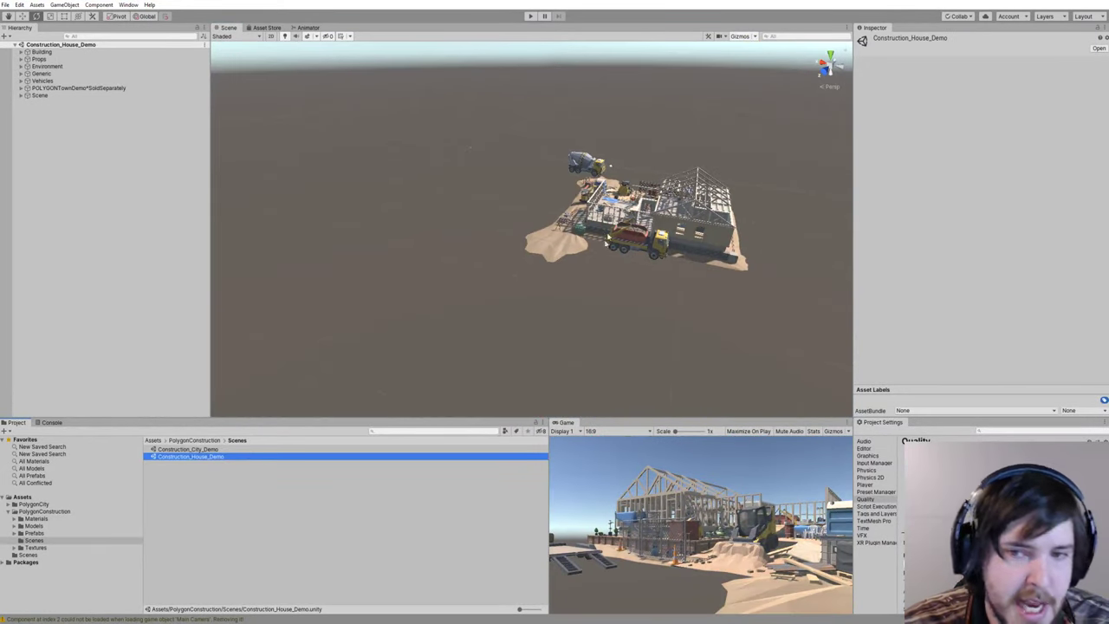
{"action": "right_click_drag", "start_coordinate": [593, 216], "coordinate": [1107, 230]}
{"action": "key", "text": "w"}
{"action": "key", "text": "a"}
{"action": "key", "text": "s"}
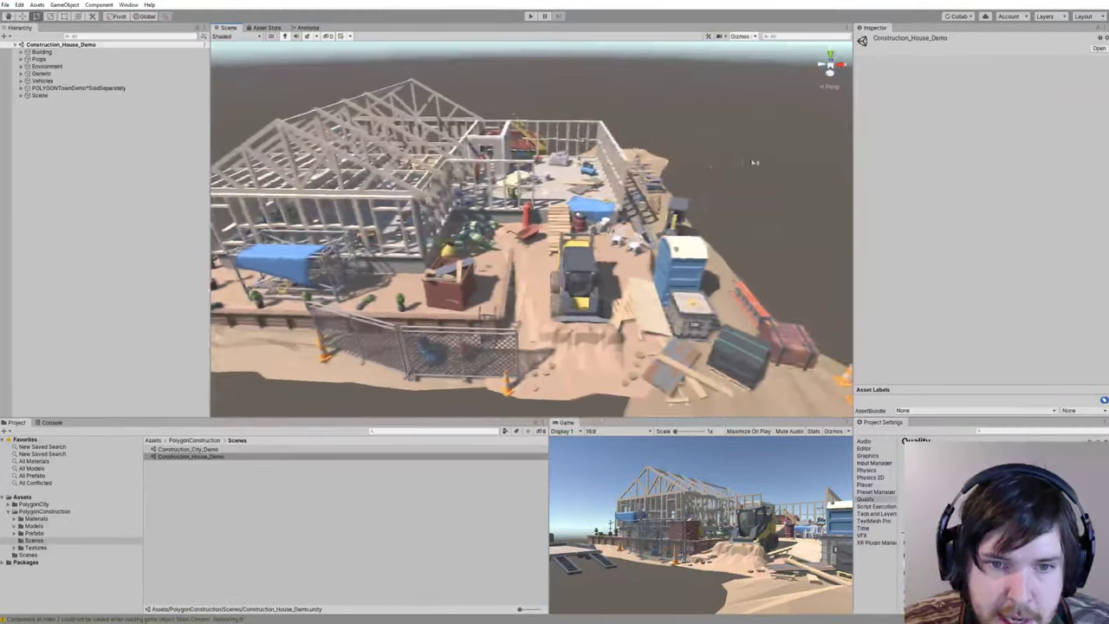
{"action": "left_click", "coordinate": [501, 163]}
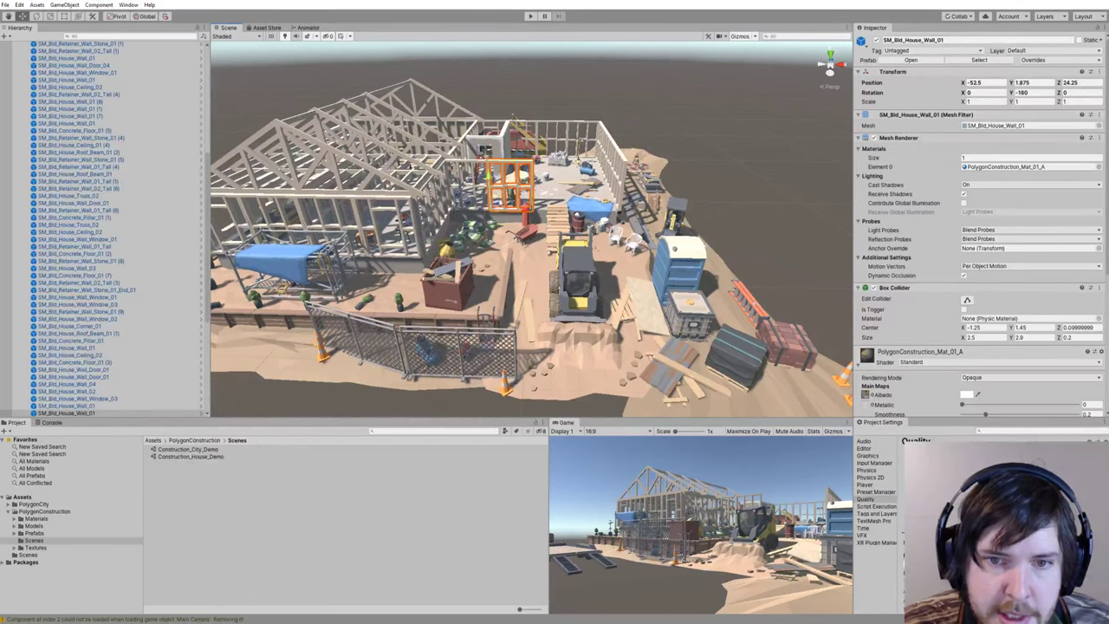
{"action": "key", "text": "ctrl+z"}
{"action": "key", "text": "s"}
{"action": "right_click_drag", "start_coordinate": [590, 252], "coordinate": [488, 294]}
{"action": "key", "text": "d"}
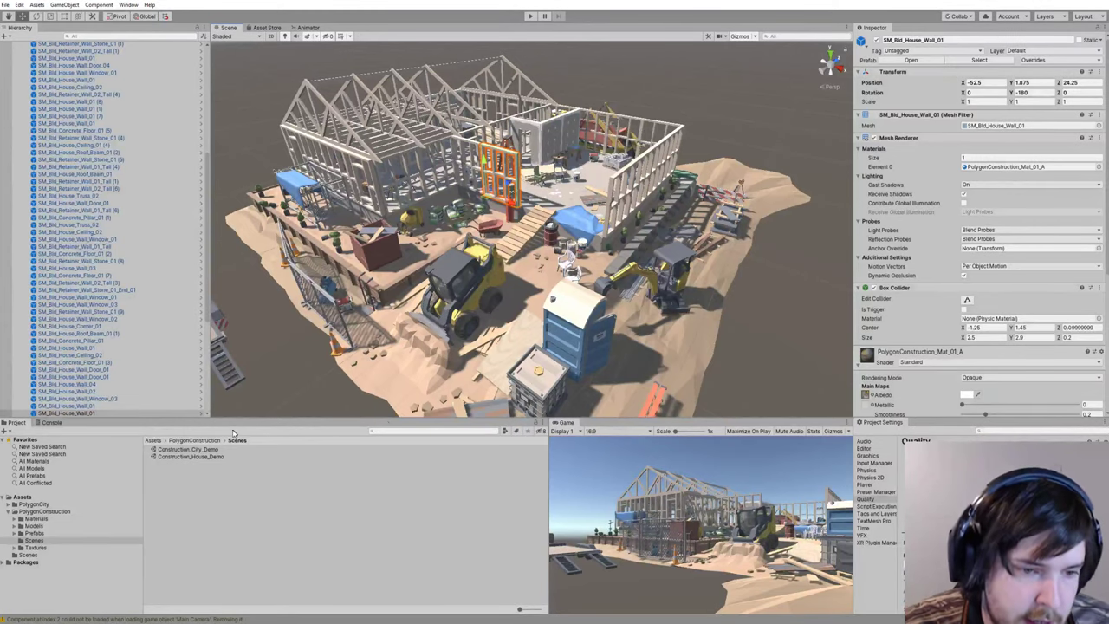
Step: Reopen the Construction_City_Demo scene and look over its construction site
{"action": "left_click", "coordinate": [208, 450]}
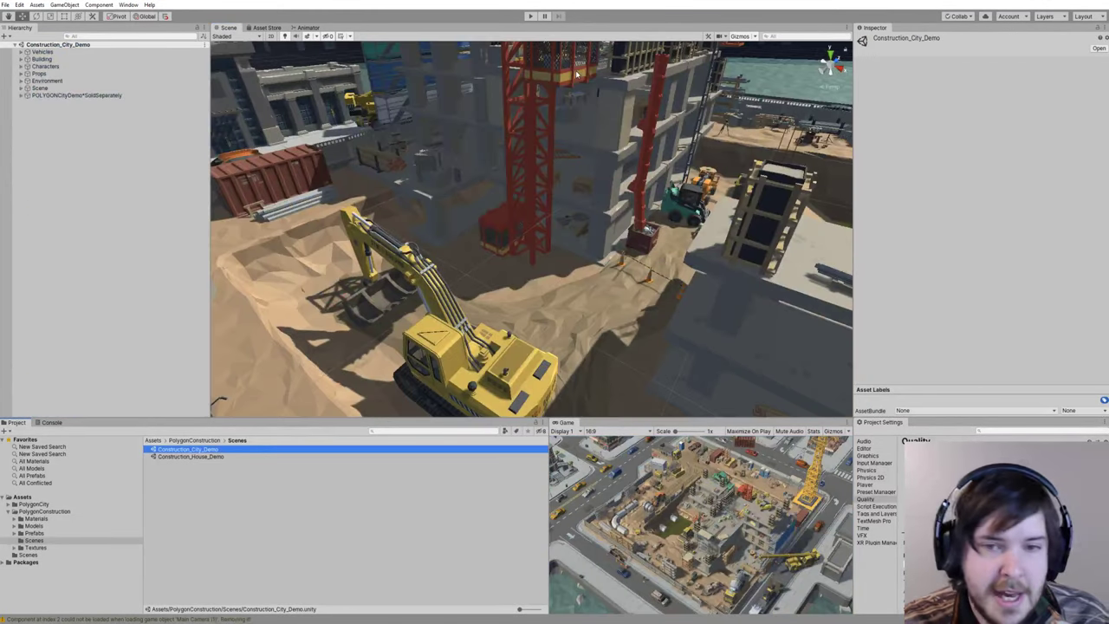
{"action": "right_click_drag", "start_coordinate": [576, 74], "coordinate": [315, 184]}
{"action": "key", "text": "s"}
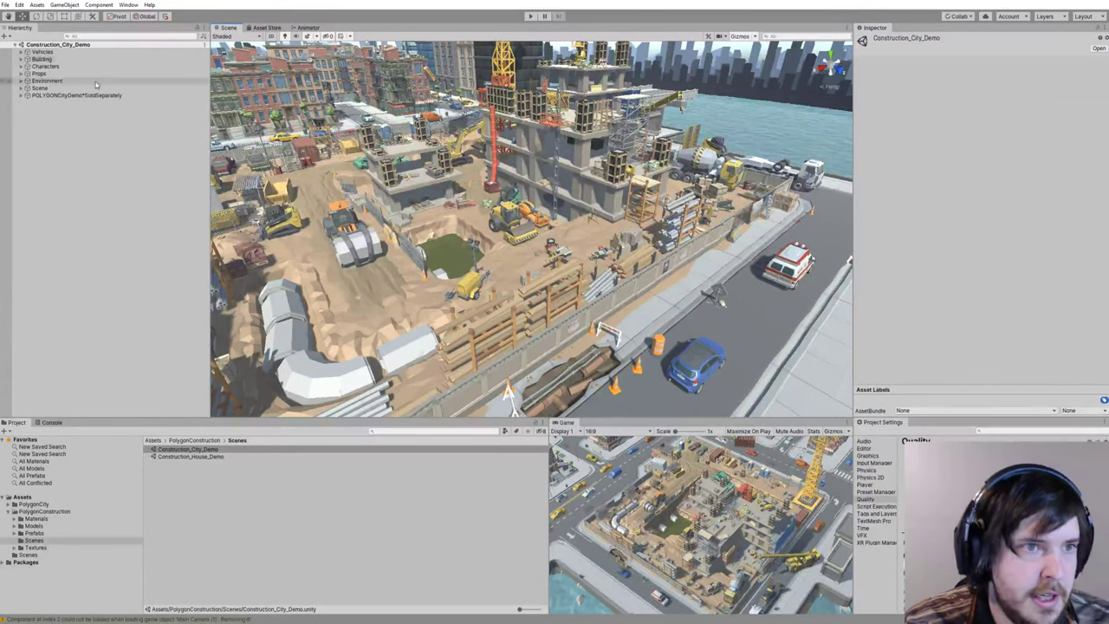
Step: Align Main Camera (1) from the Scene group with a close view of the unfinished concrete building
{"action": "left_click", "coordinate": [21, 88]}
{"action": "double_click", "coordinate": [58, 95]}
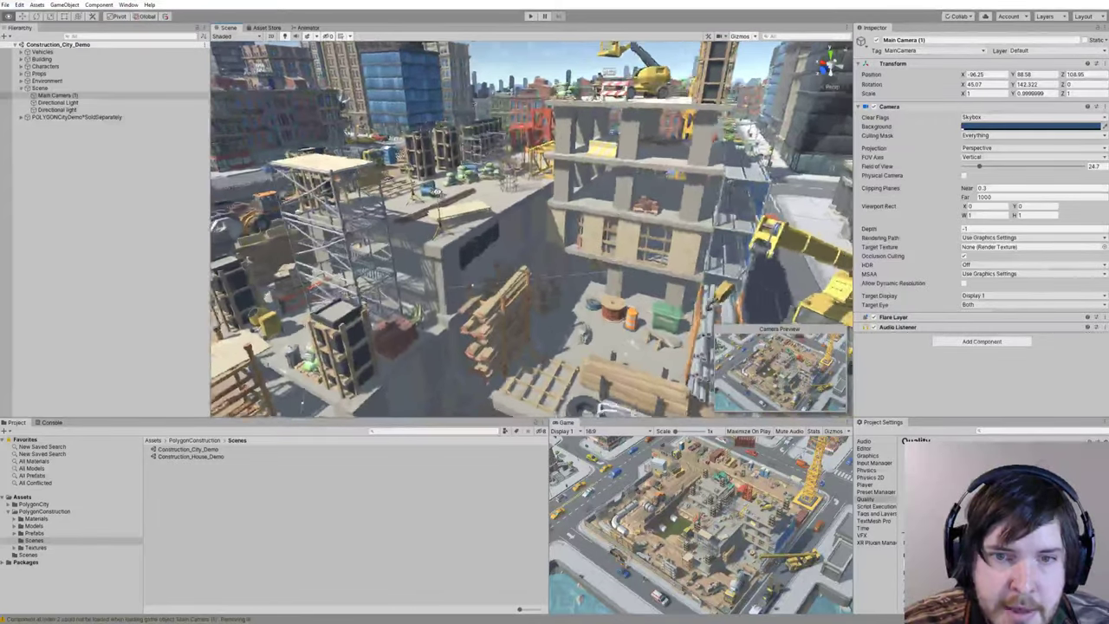
{"action": "key", "text": "ctrl+shift+f"}
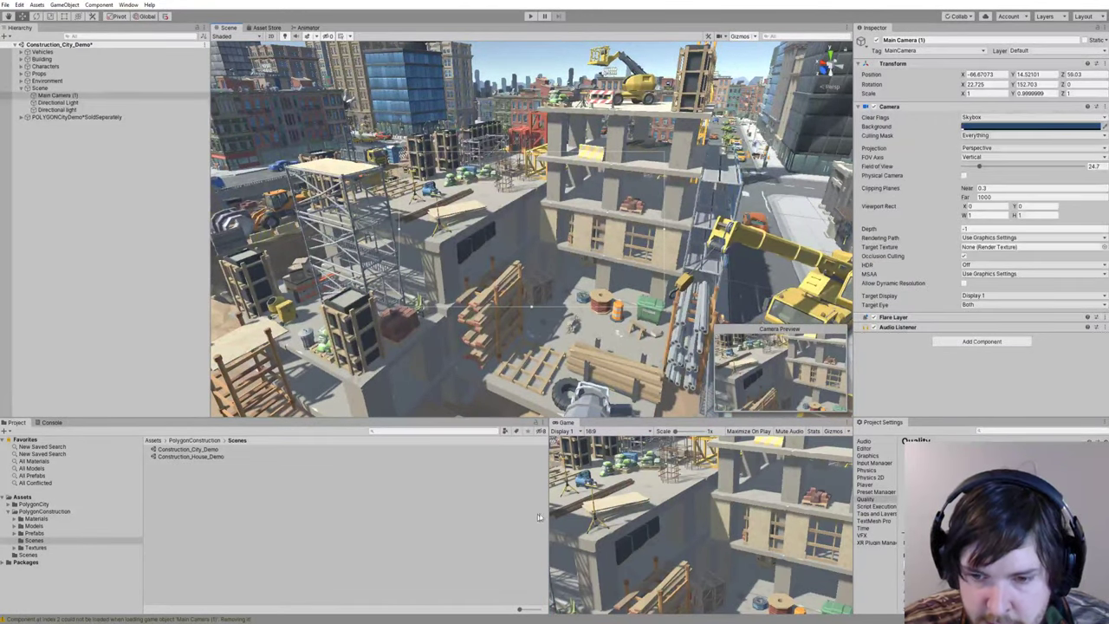
Step: Refine the framing of Main Camera (1) on the unfinished building and set its field of view to about 45.5
{"action": "scroll", "coordinate": [524, 212], "scroll_direction": "down", "scroll_amount": 3}
{"action": "right_click_drag", "start_coordinate": [537, 217], "coordinate": [685, 260]}
{"action": "key", "text": "w"}
{"action": "key", "text": "ctrl+shift+f"}
{"action": "key", "text": "ctrl+shift+f"}
{"action": "key", "text": "ctrl+shift+f"}
{"action": "key", "text": "ctrl+shift+f"}
{"action": "key", "text": "ctrl+shift+f"}
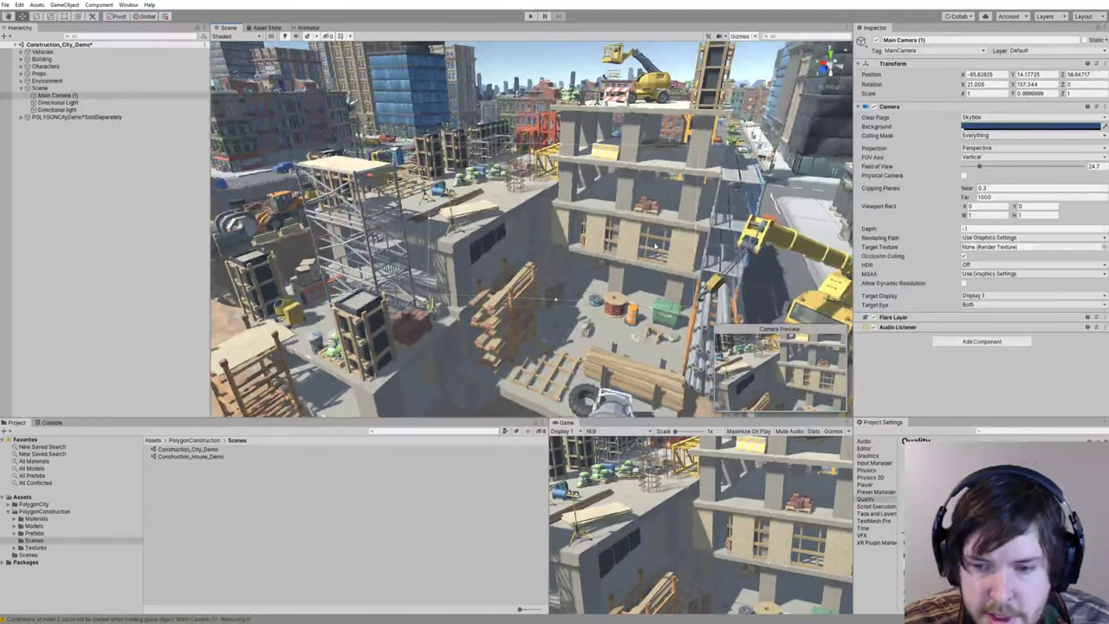
{"action": "key", "text": "ctrl+shift+f"}
{"action": "left_click_drag", "start_coordinate": [981, 169], "coordinate": [994, 168]}
Step: Delete both directional lights from the Scene group
{"action": "right_click_drag", "start_coordinate": [628, 203], "coordinate": [335, 77]}
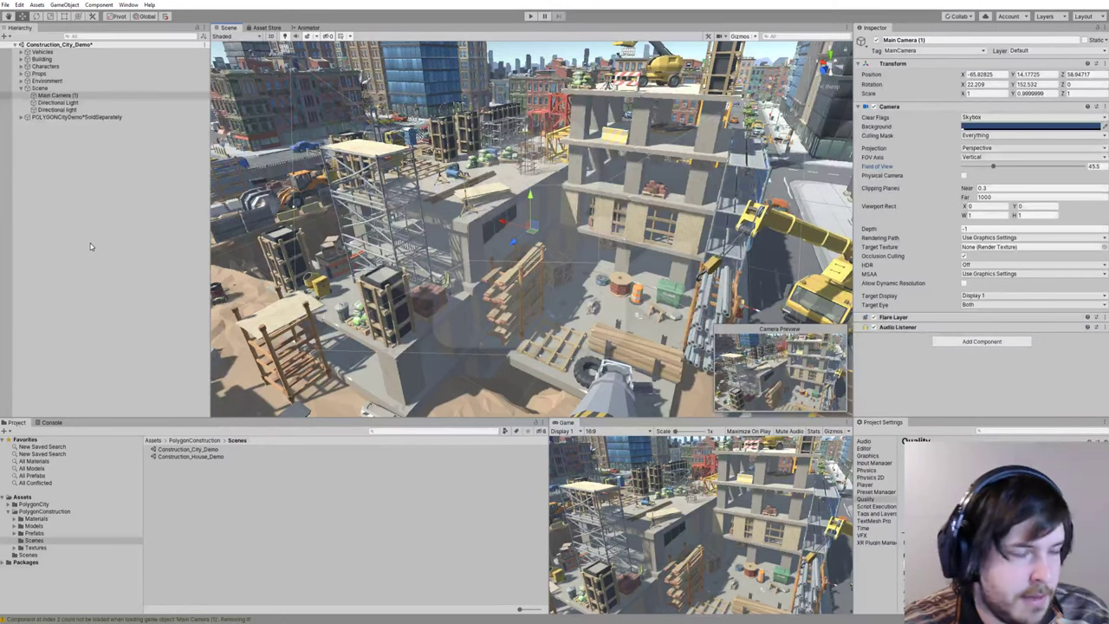
{"action": "left_click", "coordinate": [57, 103]}
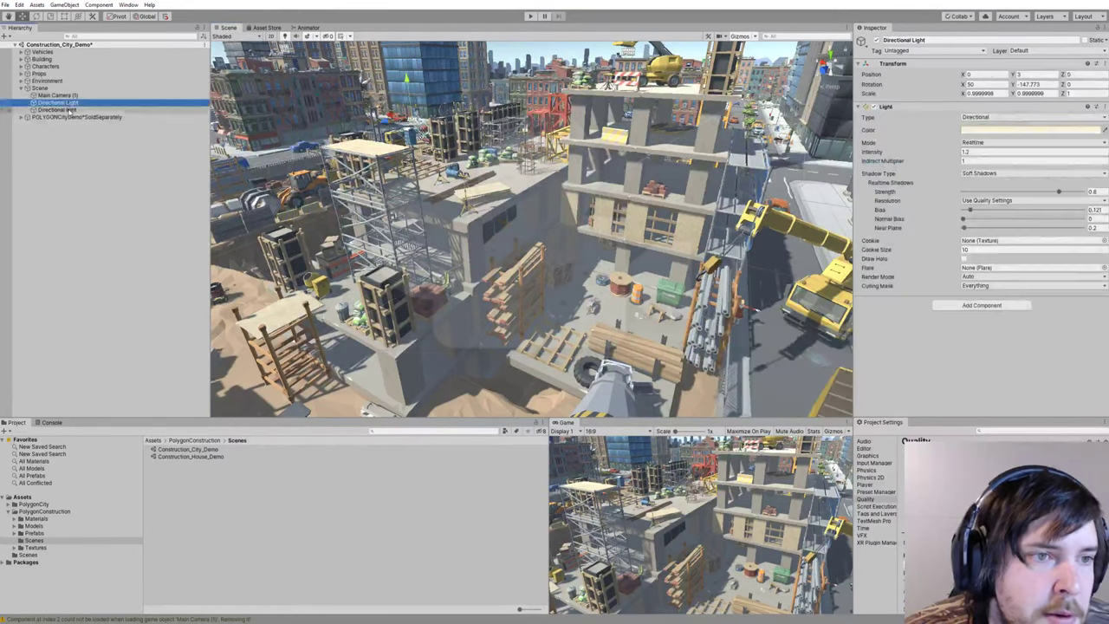
{"action": "left_click", "coordinate": [69, 110], "text": "shift"}
{"action": "key", "text": "Delete"}
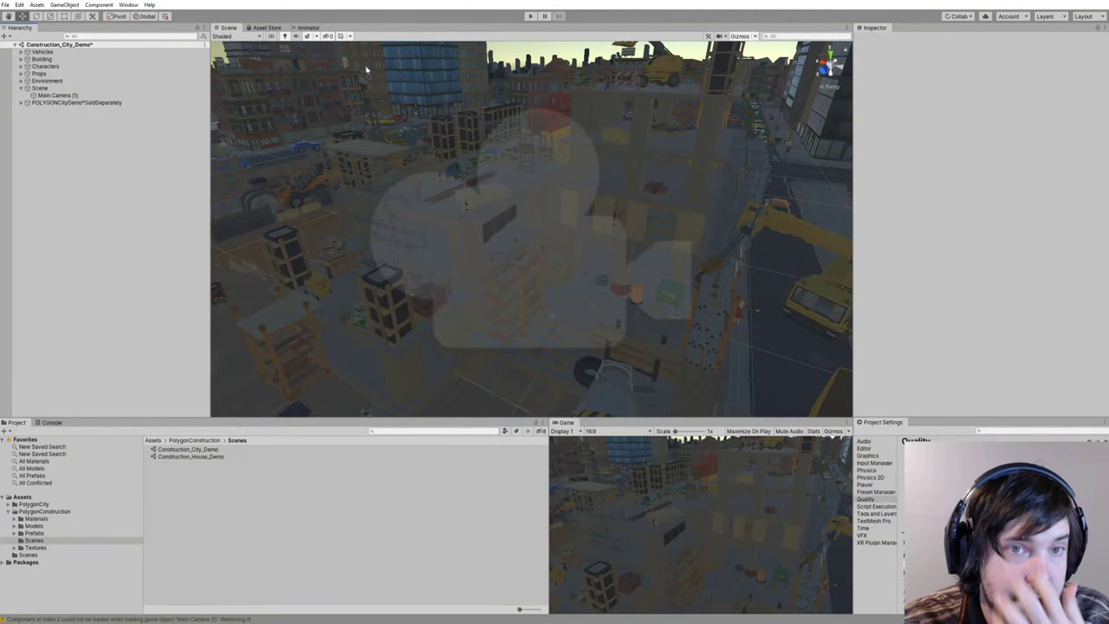
Step: Try an environment lighting Intensity Multiplier of 0 in the Lighting settings, undo it and close the settings
{"action": "left_click", "coordinate": [130, 4]}
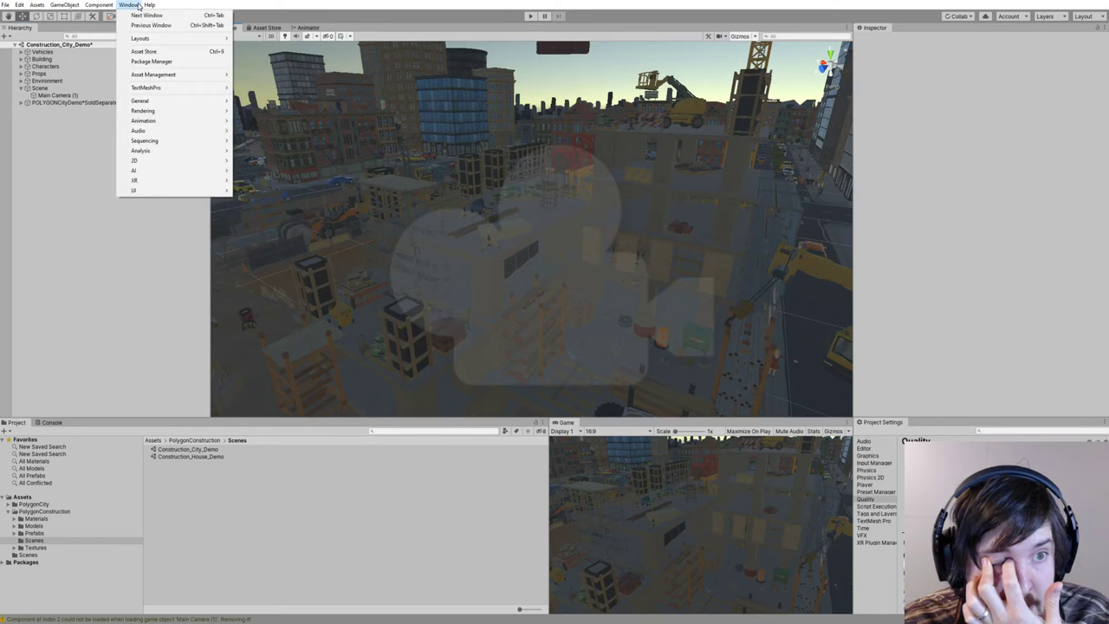
{"action": "mouse_move", "coordinate": [162, 113]}
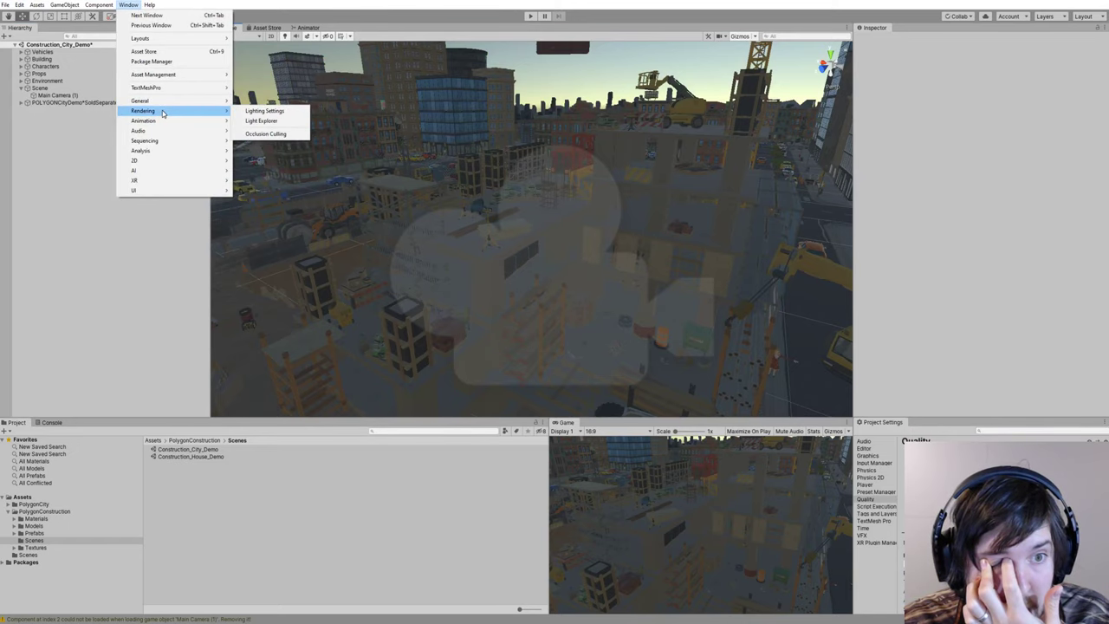
{"action": "left_click", "coordinate": [265, 111]}
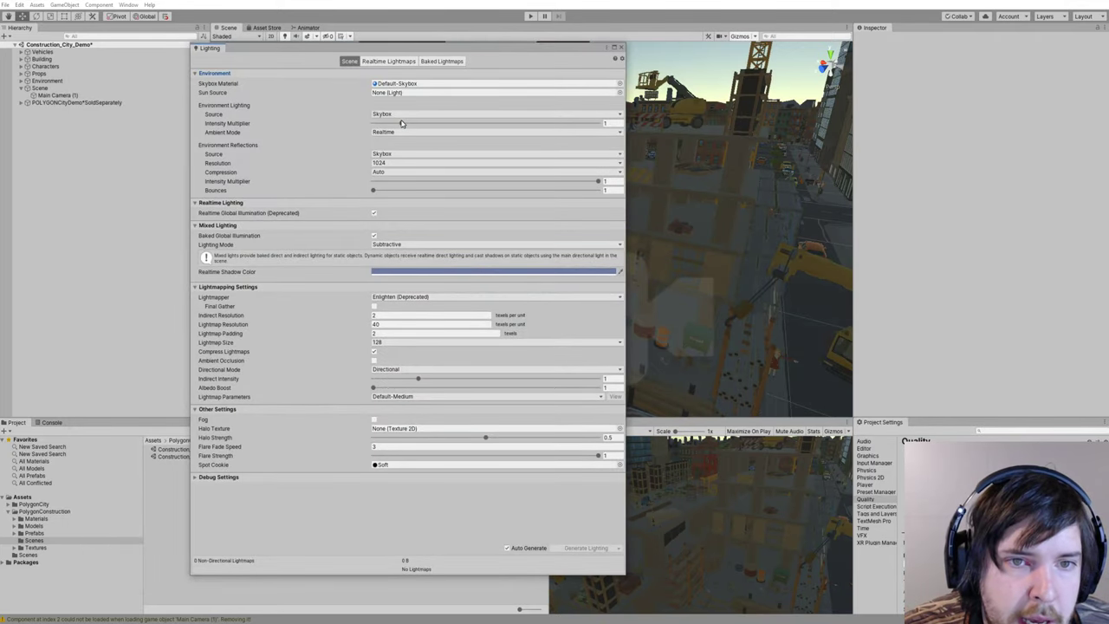
{"action": "left_click_drag", "start_coordinate": [401, 123], "coordinate": [275, 122]}
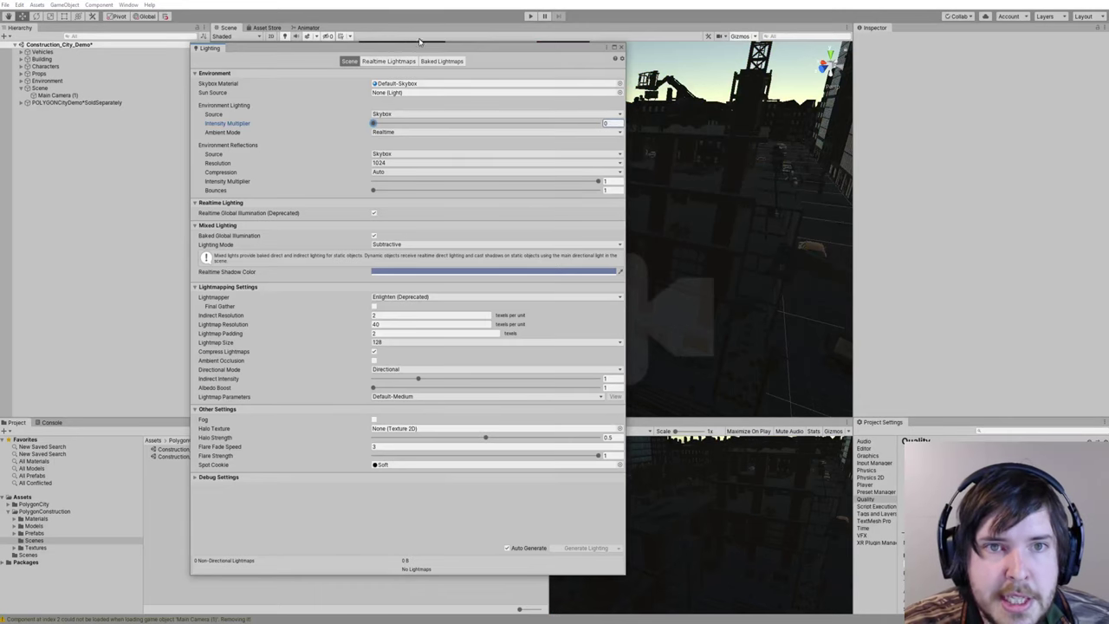
{"action": "left_click_drag", "start_coordinate": [420, 49], "coordinate": [139, 53]}
{"action": "key", "text": "ctrl+z"}
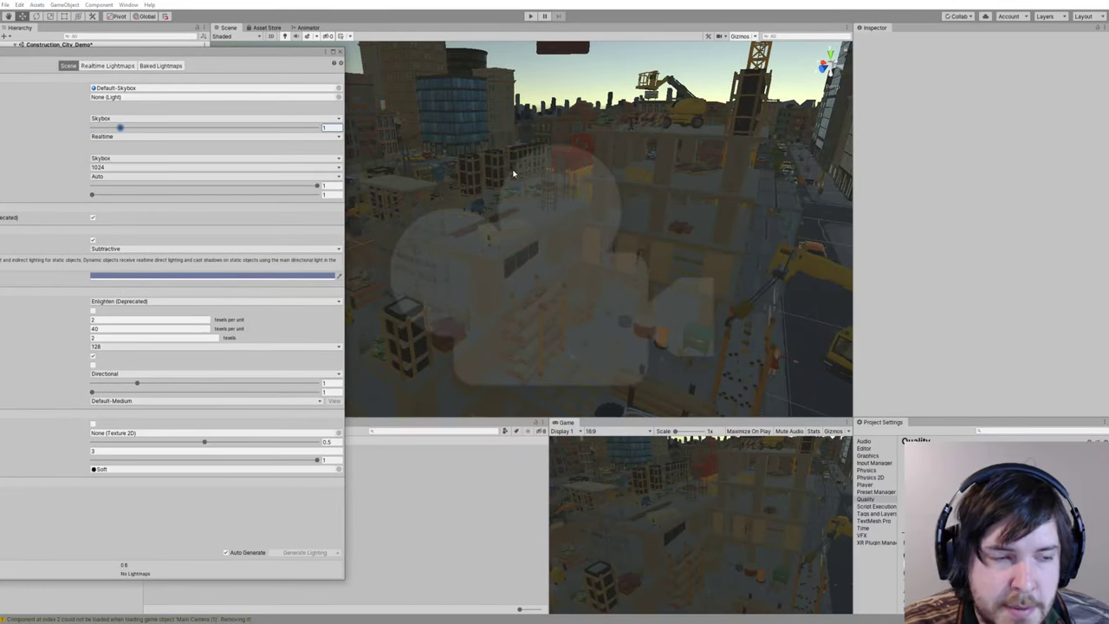
{"action": "left_click_drag", "start_coordinate": [252, 53], "coordinate": [1108, 105]}
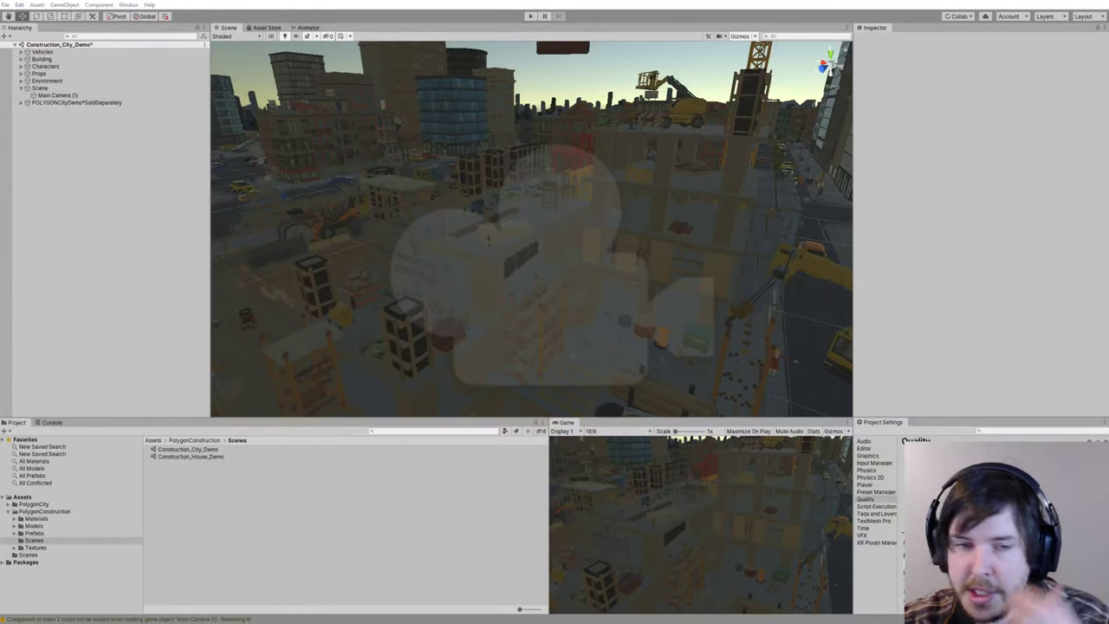
{"action": "left_click_drag", "start_coordinate": [1108, 39], "coordinate": [751, 54]}
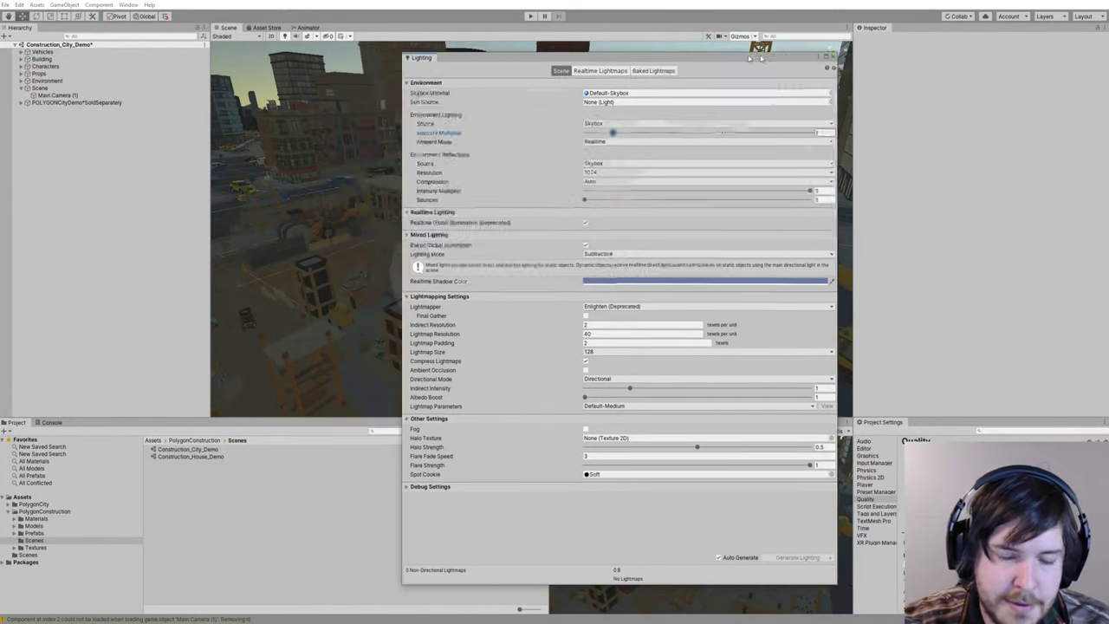
{"action": "left_click", "coordinate": [840, 53]}
Step: Add a new directional light to the city scene
{"action": "right_click_drag", "start_coordinate": [484, 147], "coordinate": [456, 146]}
{"action": "left_click", "coordinate": [66, 5]}
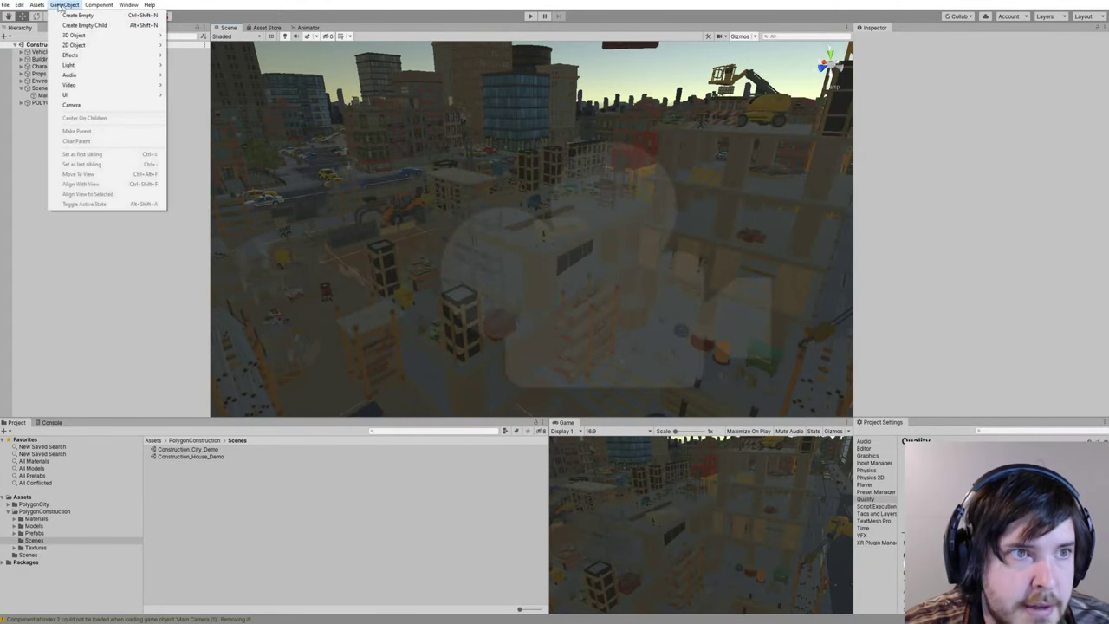
{"action": "mouse_move", "coordinate": [100, 66]}
{"action": "left_click", "coordinate": [196, 66]}
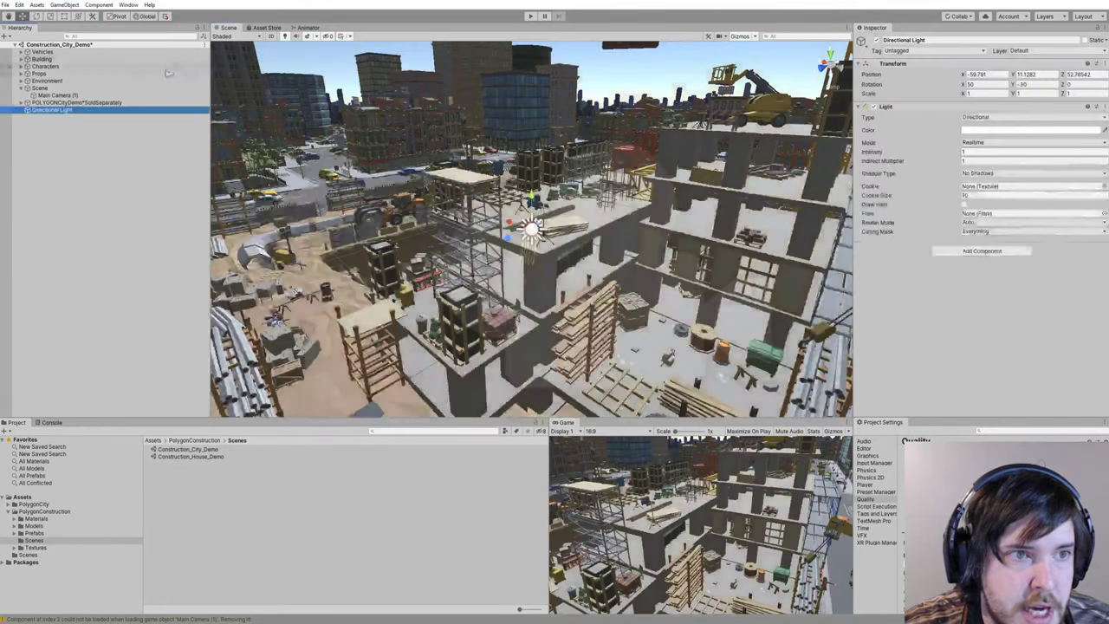
Step: Rotate the new directional light to about X 54.6, Y 120.8, Z 141.6 and set its shadow type to Soft Shadows
{"action": "right_click_drag", "start_coordinate": [450, 161], "coordinate": [655, 208]}
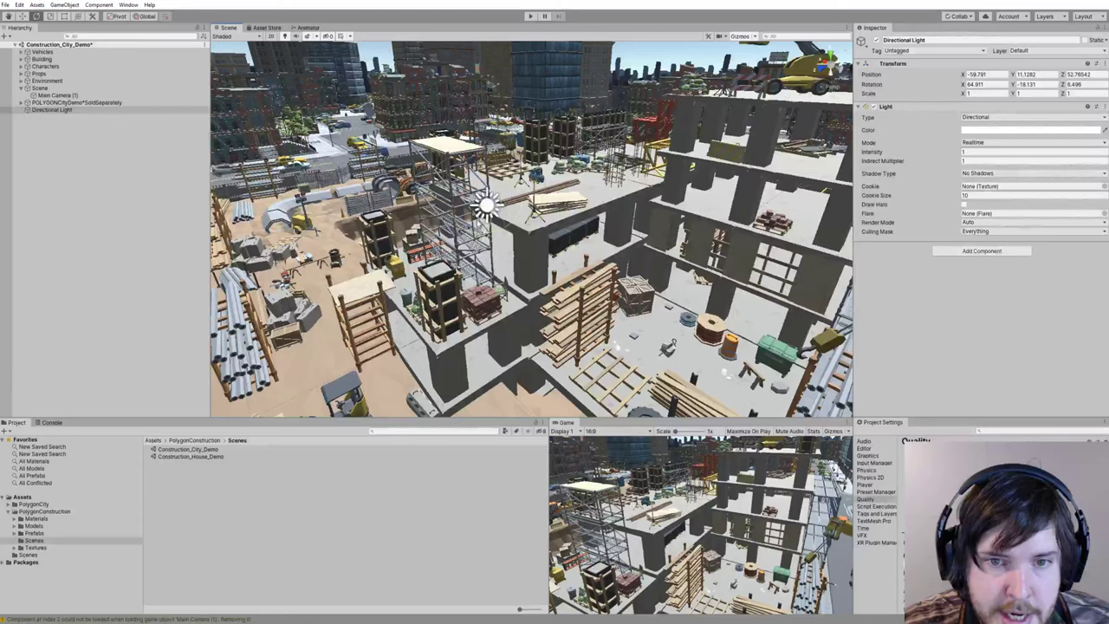
{"action": "left_click_drag", "start_coordinate": [518, 186], "coordinate": [605, 164]}
{"action": "left_click_drag", "start_coordinate": [555, 211], "coordinate": [579, 227]}
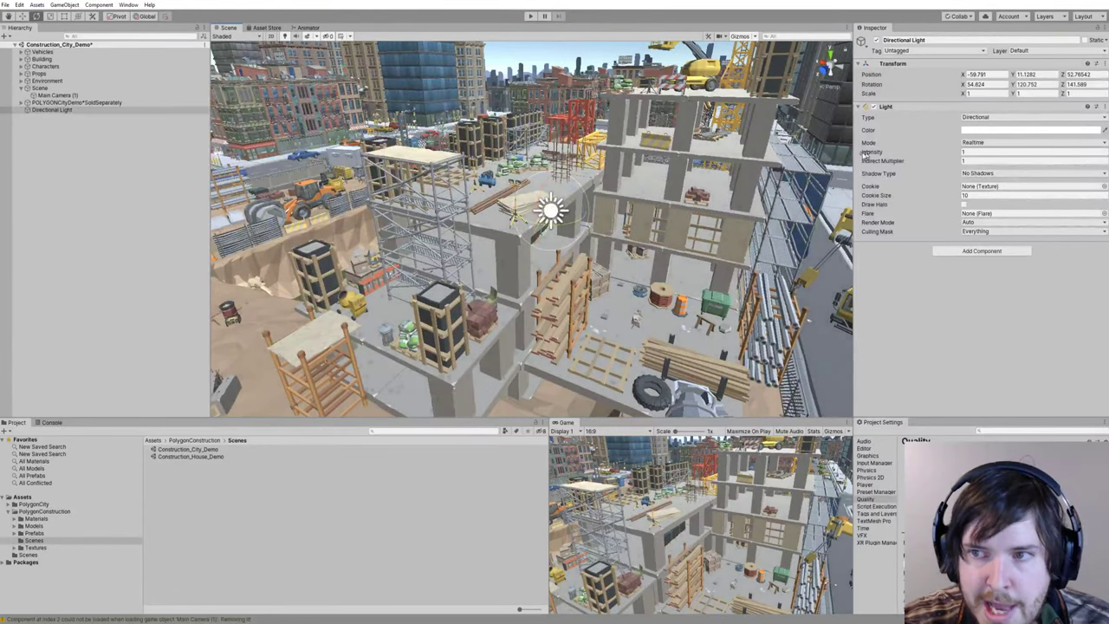
{"action": "left_click", "coordinate": [995, 173]}
{"action": "left_click", "coordinate": [991, 203]}
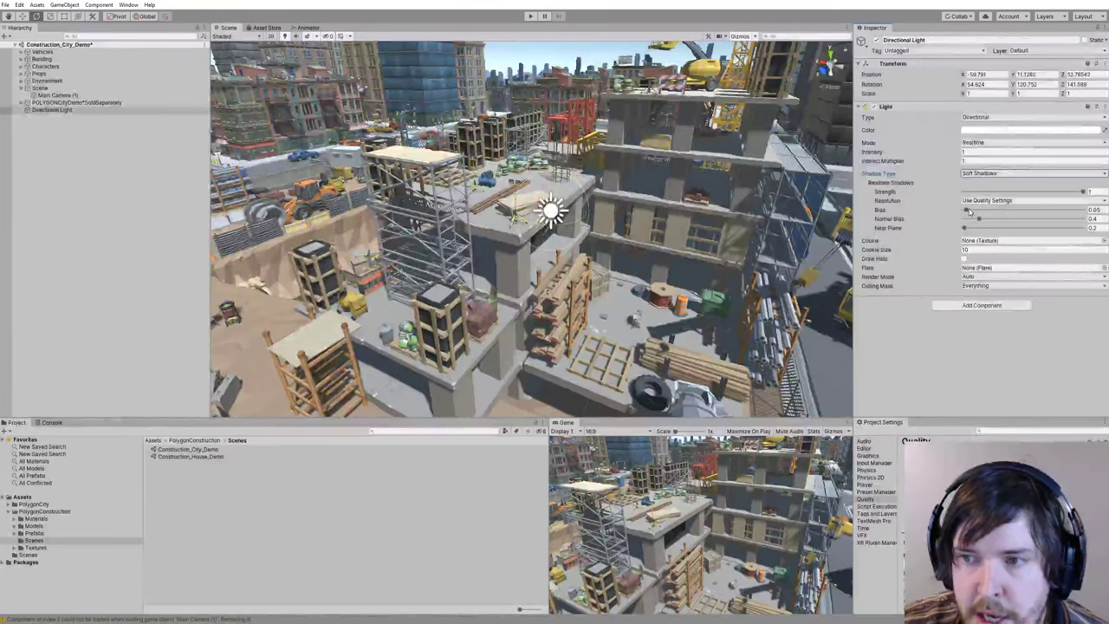
Step: Set the directional light's Normal Bias to 0.01 and Bias to about 0.028, checking the shadows around the cable spool
{"action": "right_click_drag", "start_coordinate": [678, 241], "coordinate": [737, 318]}
{"action": "key", "text": "w"}
{"action": "right_click_drag", "start_coordinate": [738, 317], "coordinate": [619, 312]}
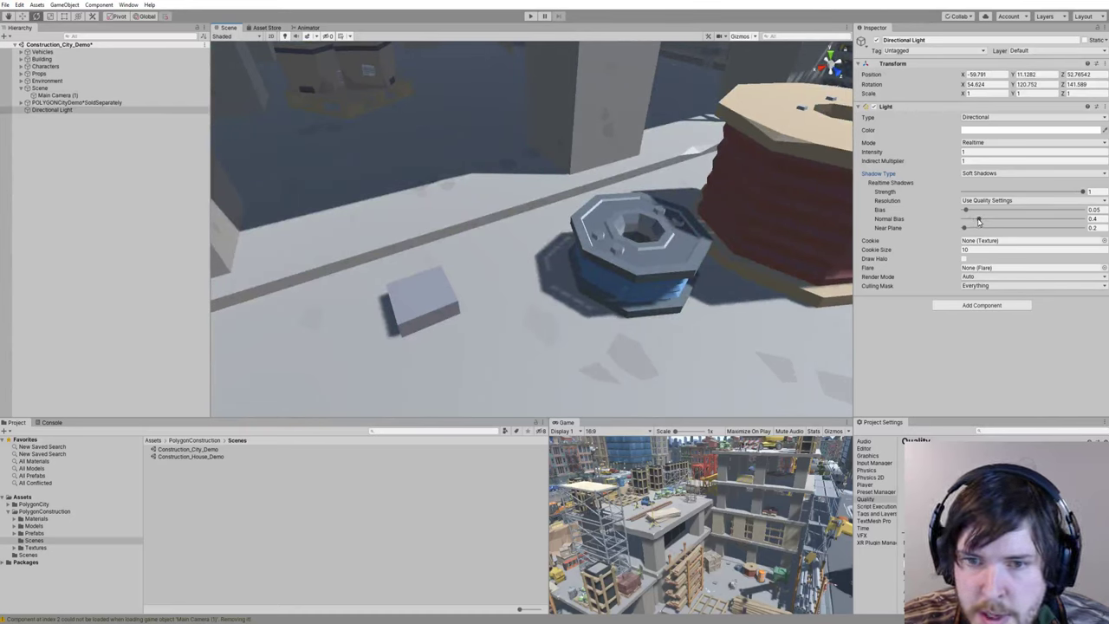
{"action": "mouse_move", "coordinate": [979, 221]}
{"action": "left_mouse_down"}
{"action": "mouse_move", "coordinate": [963, 223]}
{"action": "mouse_move", "coordinate": [963, 211]}
{"action": "left_mouse_up"}
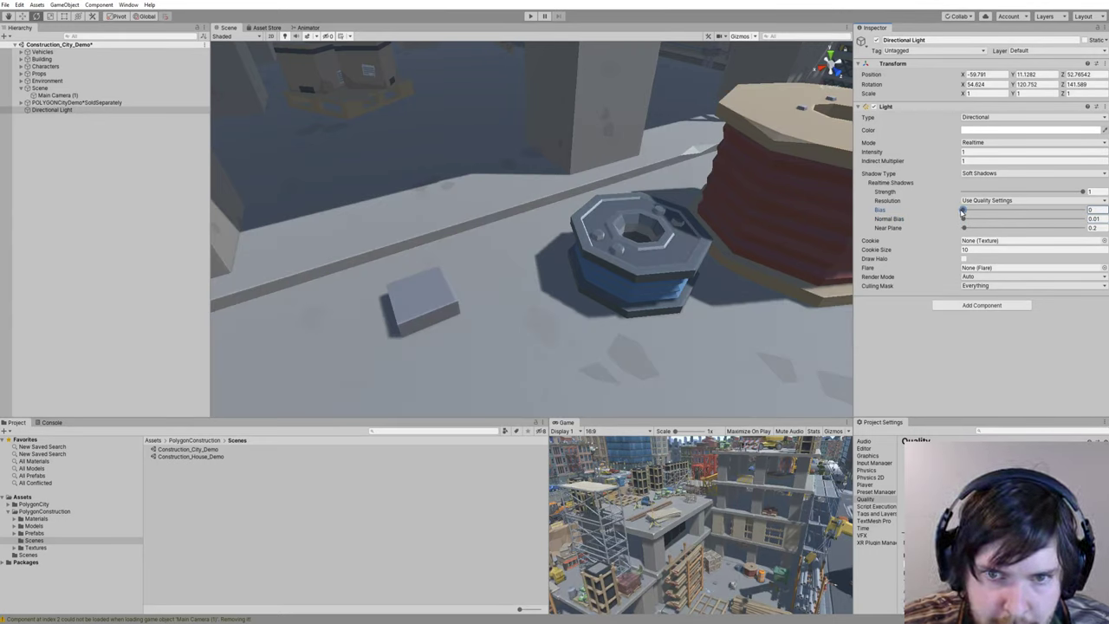
{"action": "left_click_drag", "start_coordinate": [963, 210], "coordinate": [964, 212]}
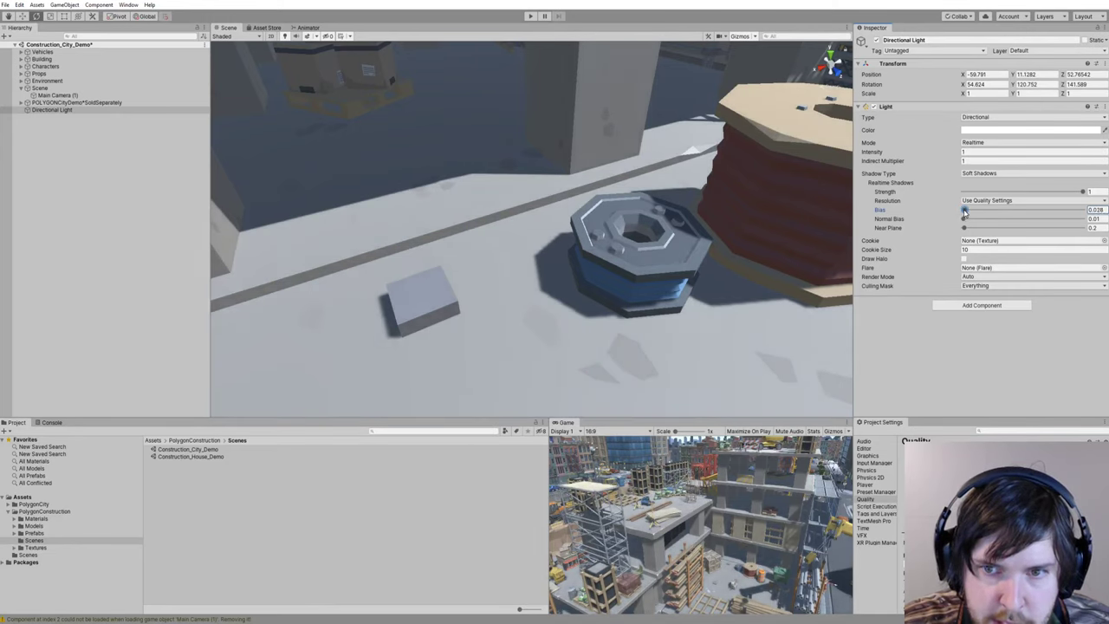
Step: Set the directional light's color to the warm cream FDECCC
{"action": "key", "text": "s"}
{"action": "right_click_drag", "start_coordinate": [648, 262], "coordinate": [499, 221]}
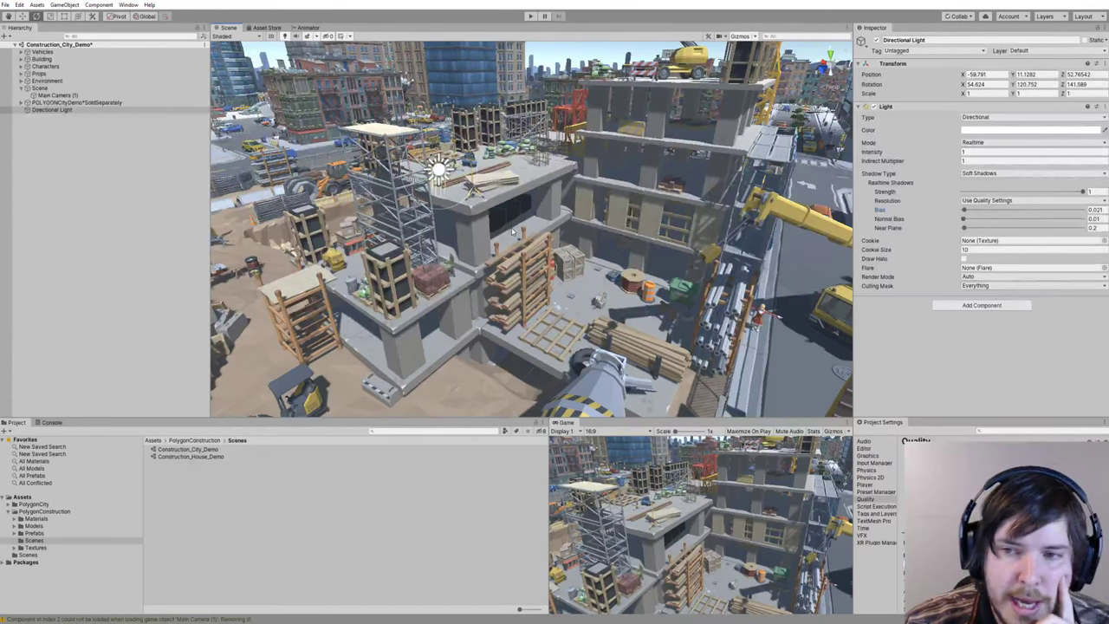
{"action": "right_click_drag", "start_coordinate": [512, 231], "coordinate": [519, 232]}
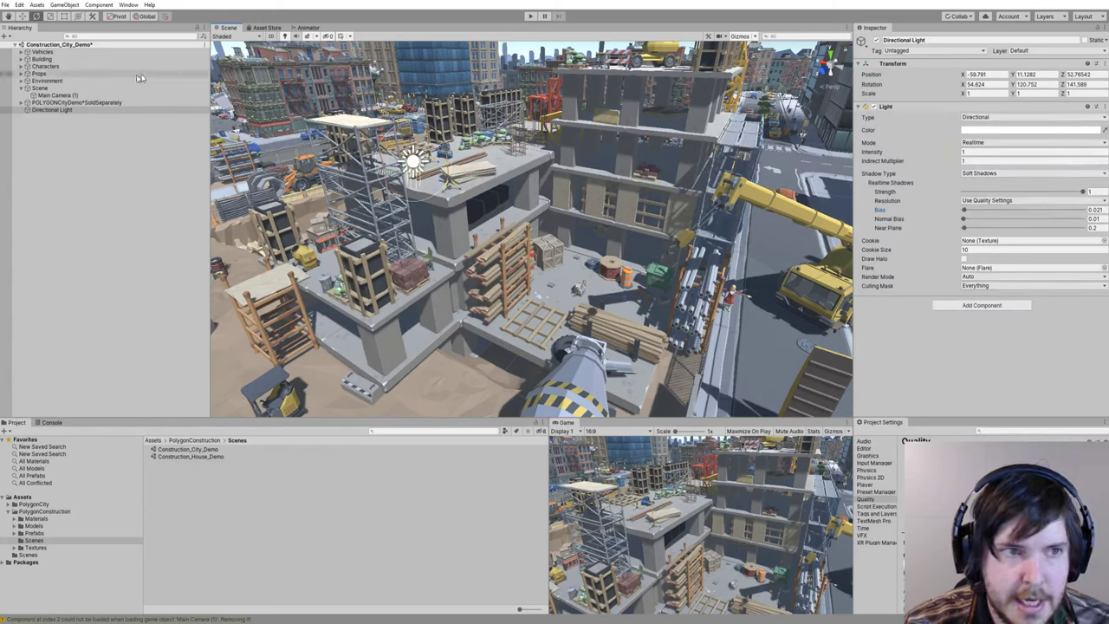
{"action": "left_click", "coordinate": [988, 131]}
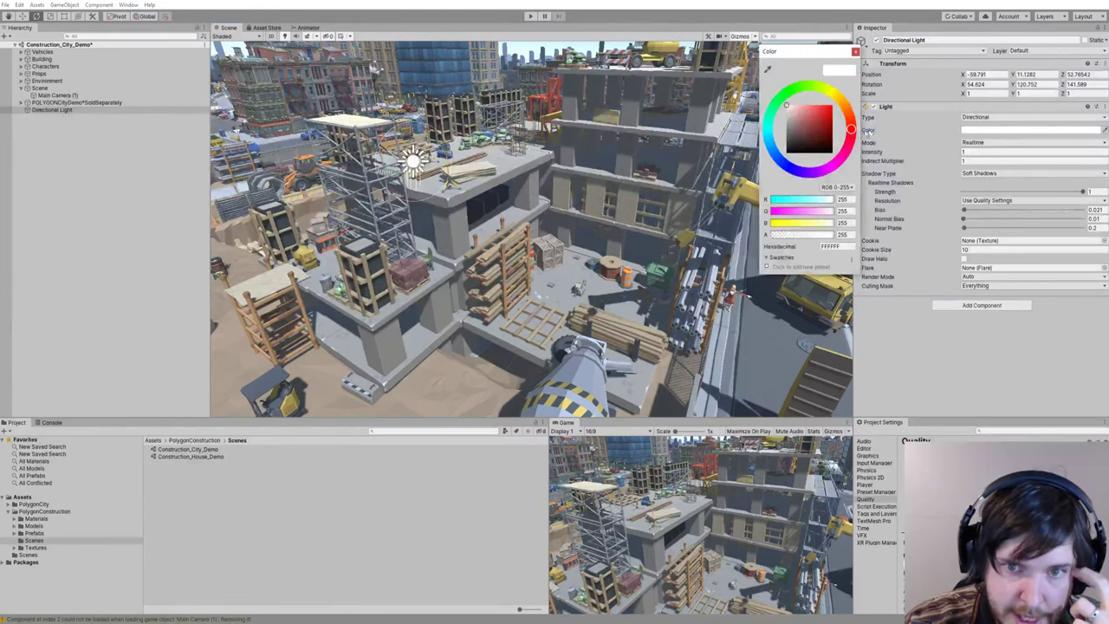
{"action": "left_click", "coordinate": [836, 96]}
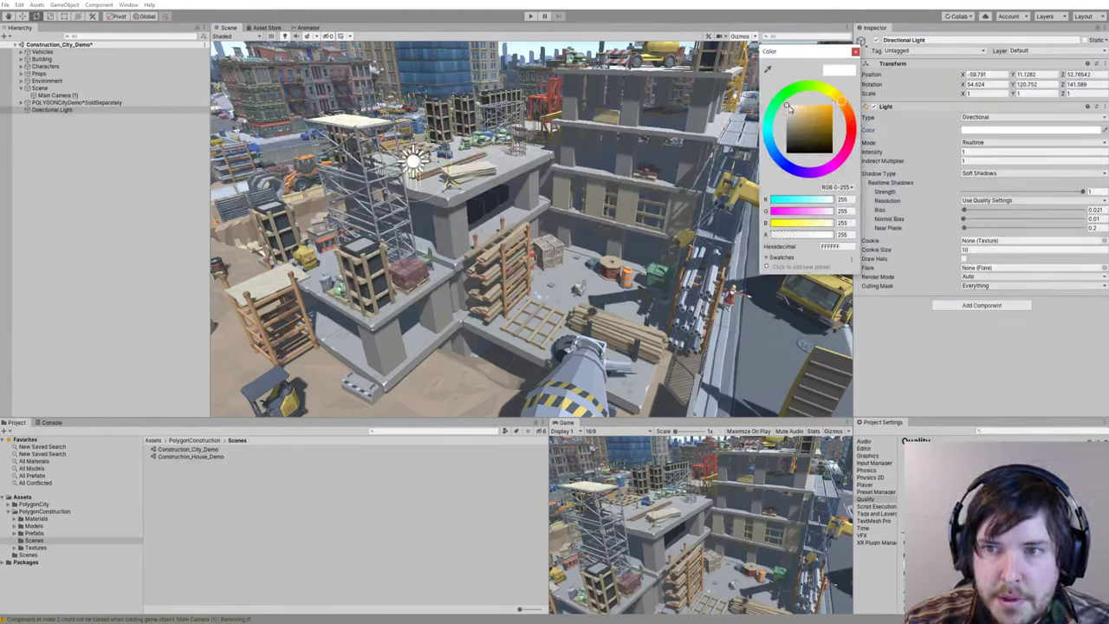
{"action": "left_click", "coordinate": [799, 108]}
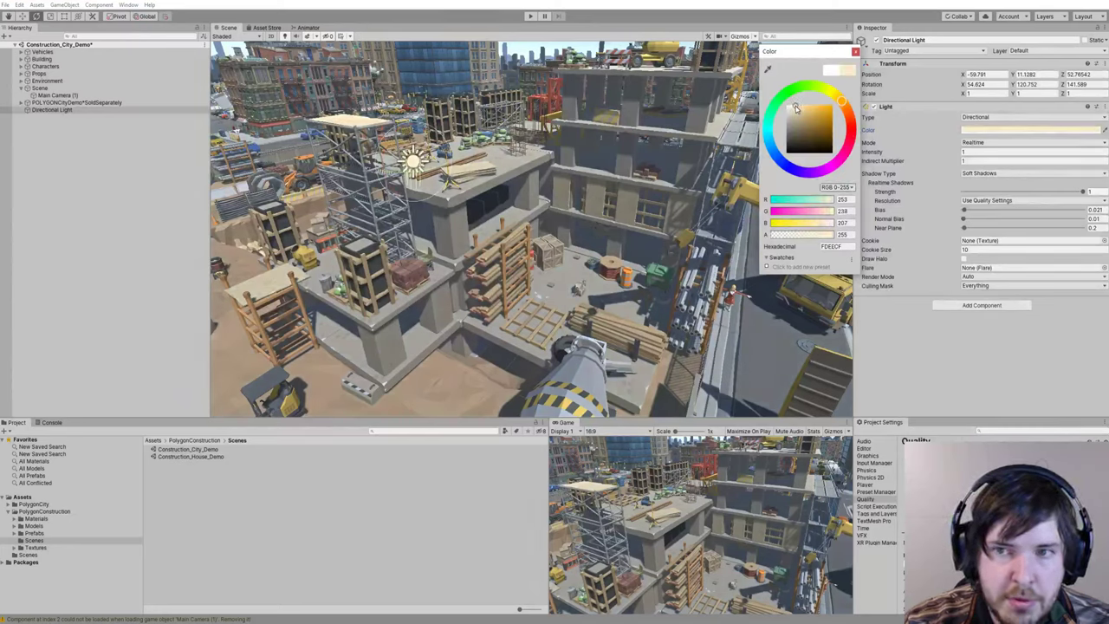
{"action": "left_click", "coordinate": [837, 99]}
{"action": "left_click_drag", "start_coordinate": [838, 99], "coordinate": [796, 105]}
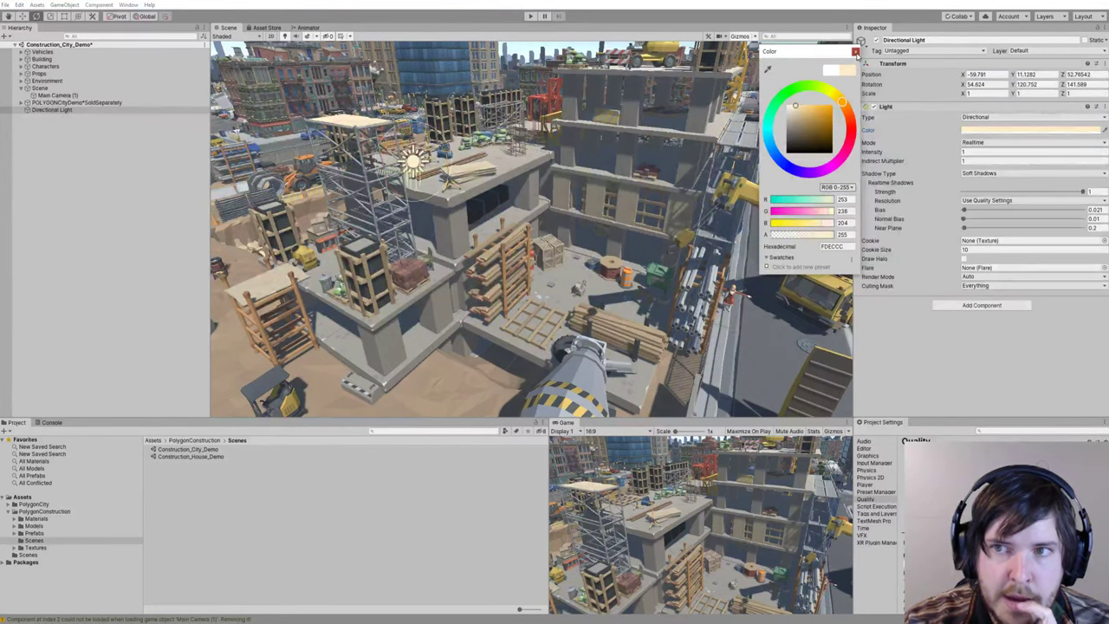
{"action": "left_click", "coordinate": [855, 52]}
Step: Duplicate the directional light, place the copy at about X -58.6, Z 54.2 and rotate it to about Y 293.8
{"action": "left_click", "coordinate": [52, 111]}
{"action": "key", "text": "ctrl+d"}
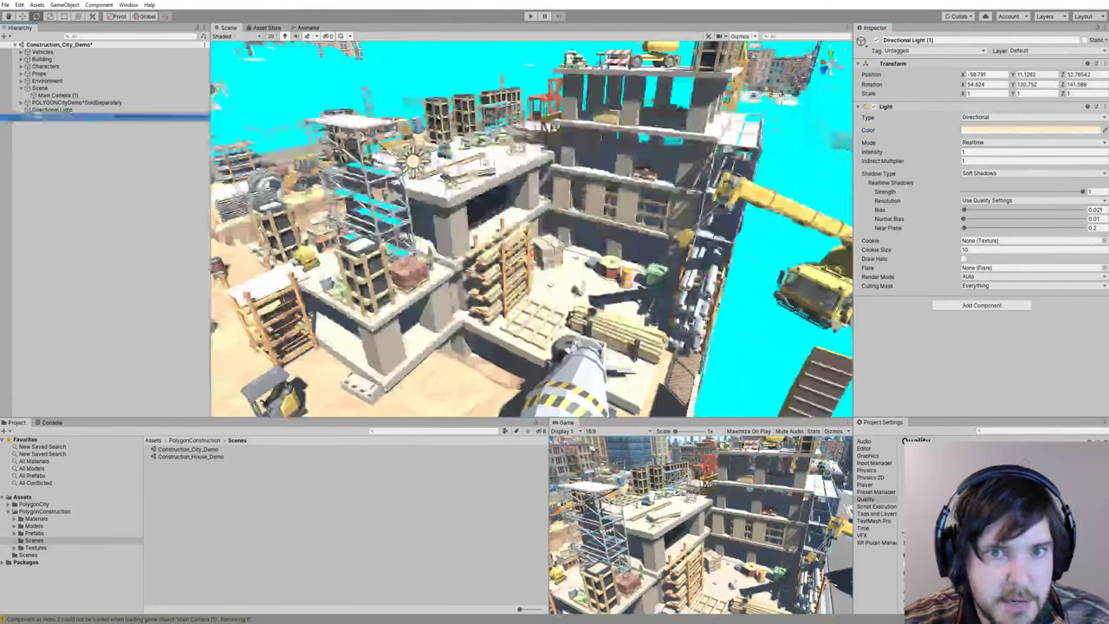
{"action": "mouse_move", "coordinate": [367, 161]}
{"action": "right_mouse_down"}
{"action": "mouse_move", "coordinate": [322, 166]}
{"action": "mouse_move", "coordinate": [375, 140]}
{"action": "right_mouse_up"}
{"action": "key", "text": "s"}
{"action": "key", "text": "a"}
{"action": "key", "text": "w"}
{"action": "left_click_drag", "start_coordinate": [548, 209], "coordinate": [460, 223]}
{"action": "key", "text": "w"}
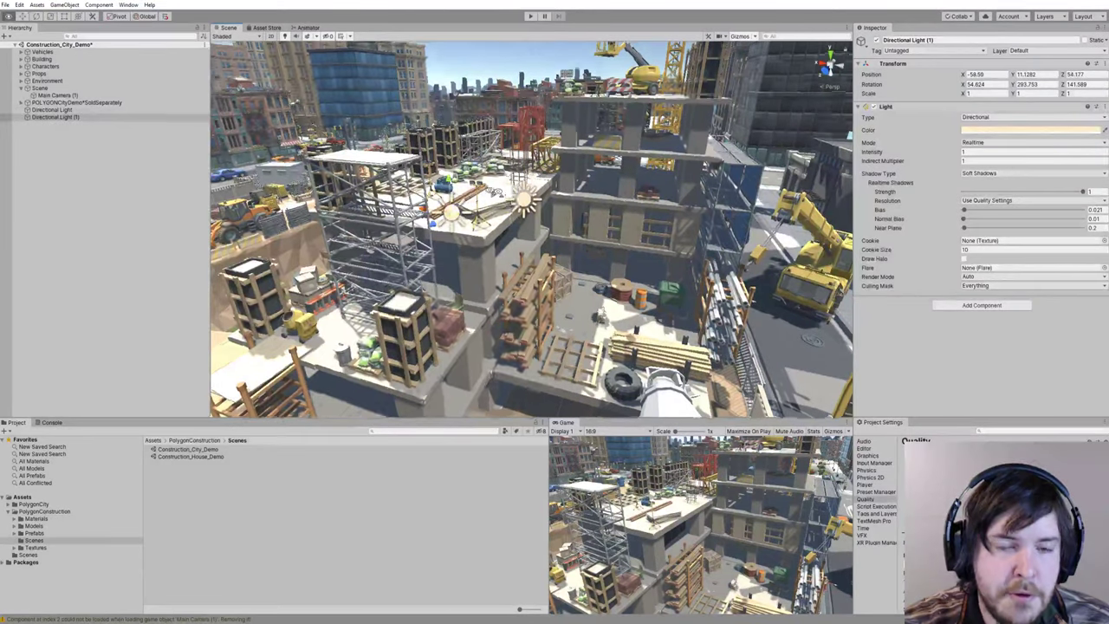
{"action": "key", "text": "s"}
{"action": "mouse_move", "coordinate": [460, 223]}
{"action": "right_mouse_down"}
{"action": "mouse_move", "coordinate": [374, 227]}
{"action": "mouse_move", "coordinate": [444, 224]}
{"action": "right_mouse_up"}
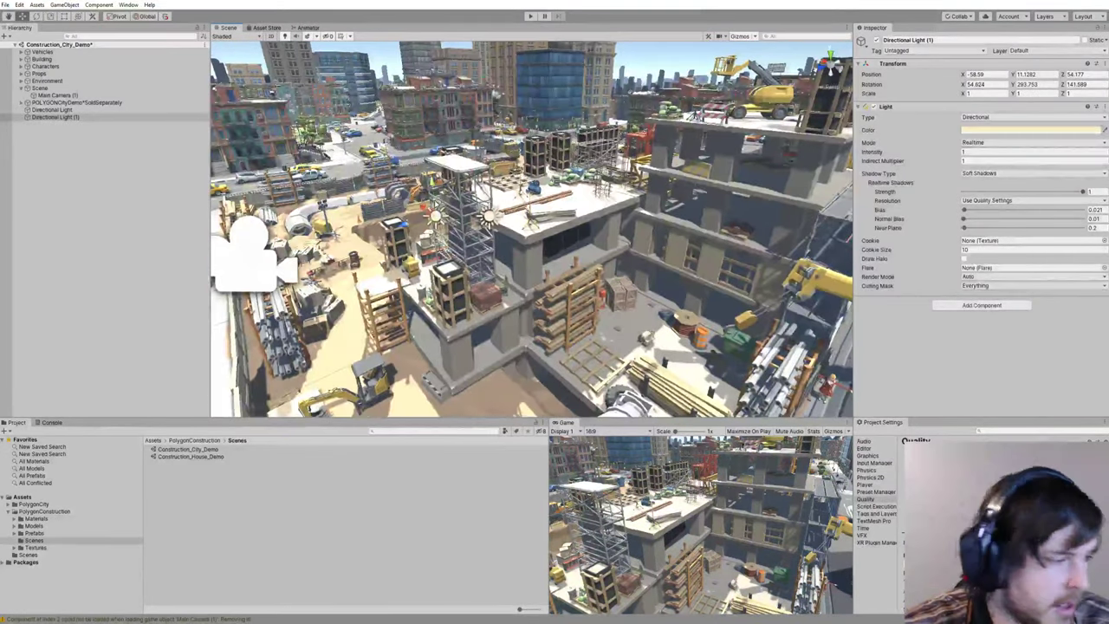
Step: Set the duplicated directional light to No Shadows with an intensity of 0.15
{"action": "left_click", "coordinate": [990, 174]}
{"action": "left_click", "coordinate": [989, 183]}
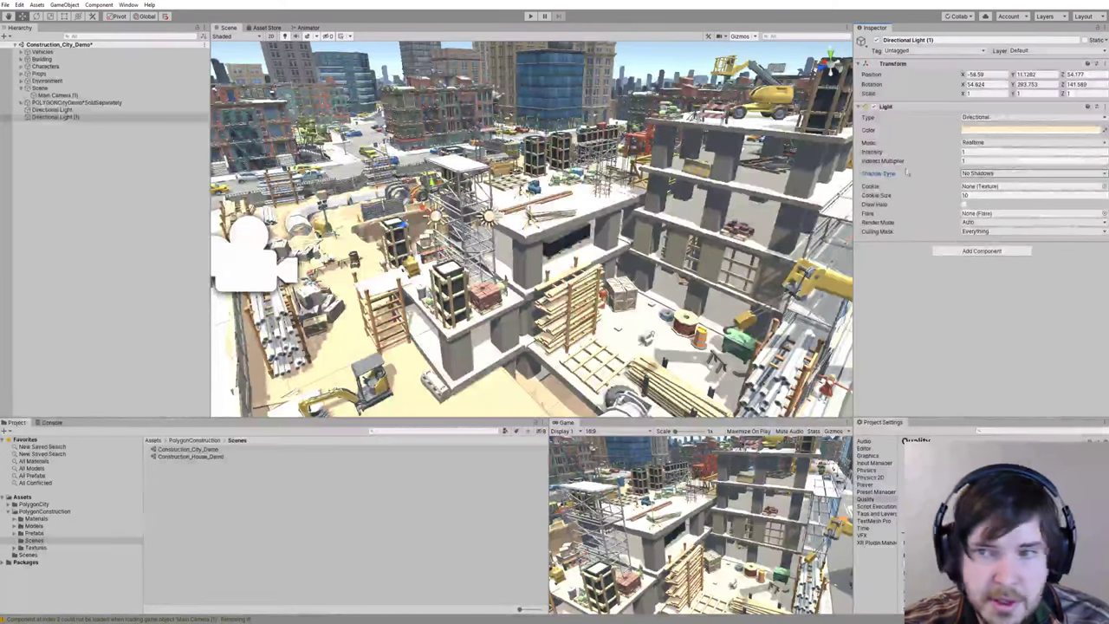
{"action": "left_click_drag", "start_coordinate": [950, 153], "coordinate": [919, 157]}
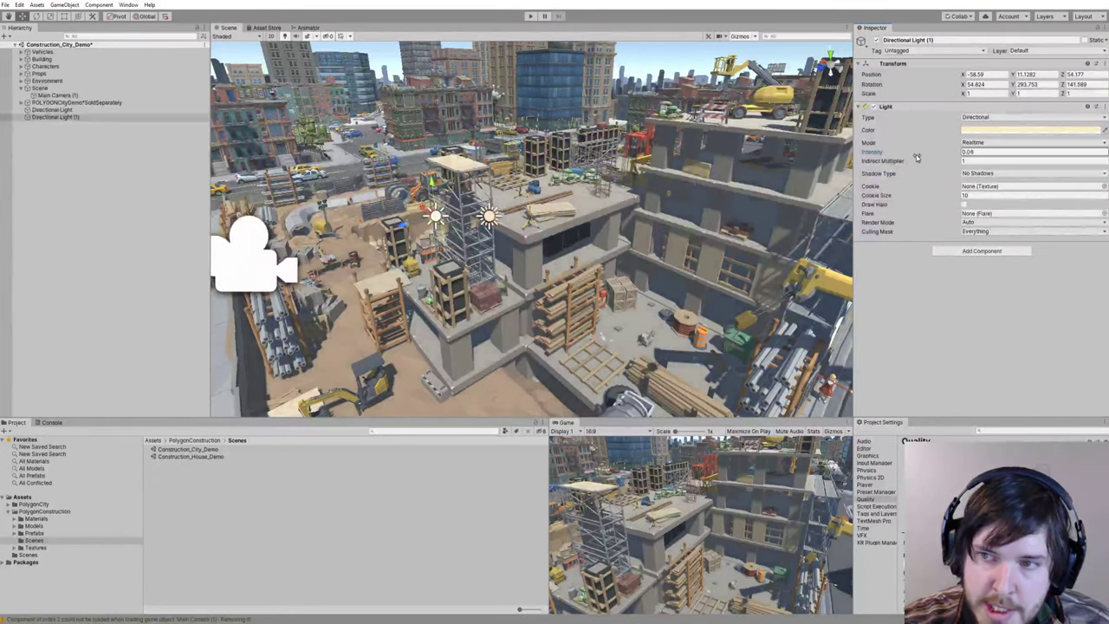
Step: Change the duplicated directional light's color to the soft blue 678EF3
{"action": "left_click", "coordinate": [967, 133]}
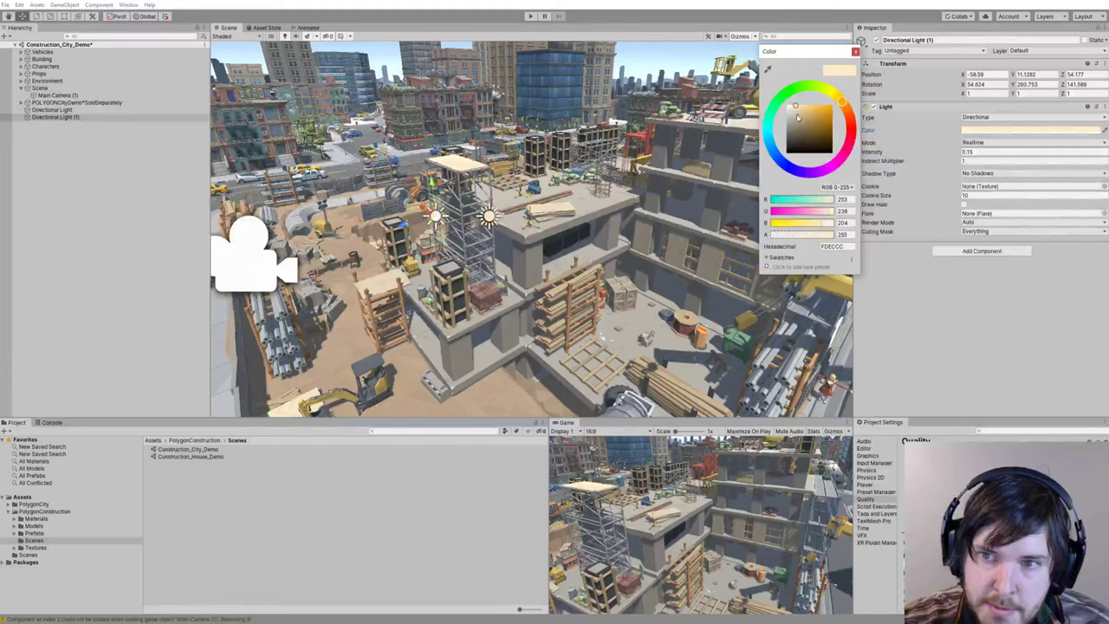
{"action": "left_click_drag", "start_coordinate": [770, 135], "coordinate": [778, 159]}
{"action": "mouse_move", "coordinate": [801, 119]}
{"action": "left_mouse_down"}
{"action": "mouse_move", "coordinate": [803, 106]}
{"action": "mouse_move", "coordinate": [814, 110]}
{"action": "left_mouse_up"}
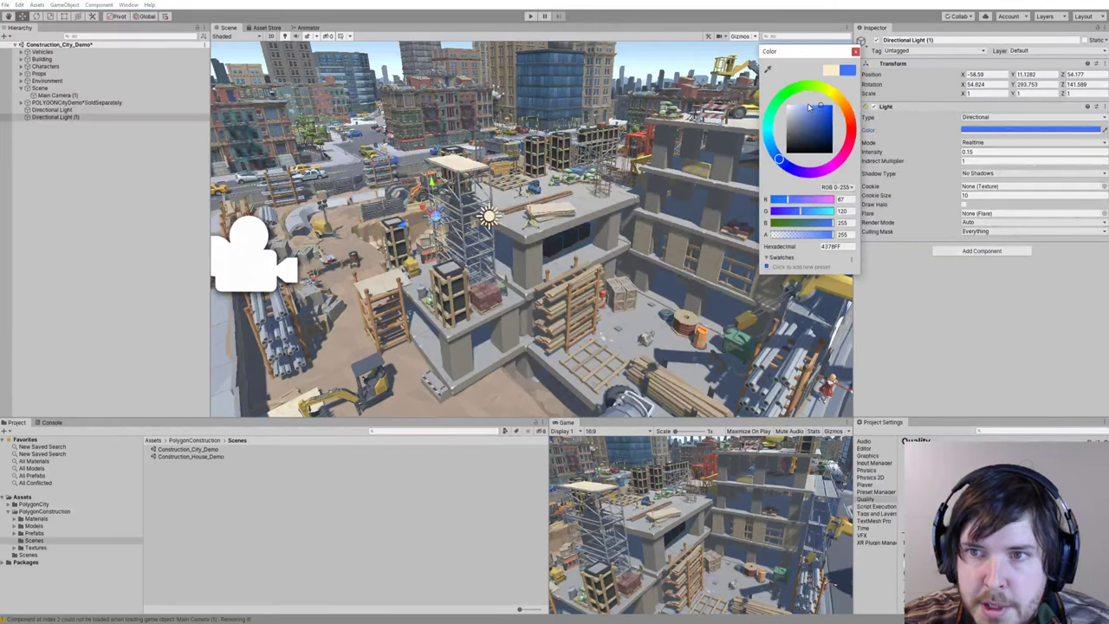
{"action": "left_click_drag", "start_coordinate": [810, 107], "coordinate": [813, 110]}
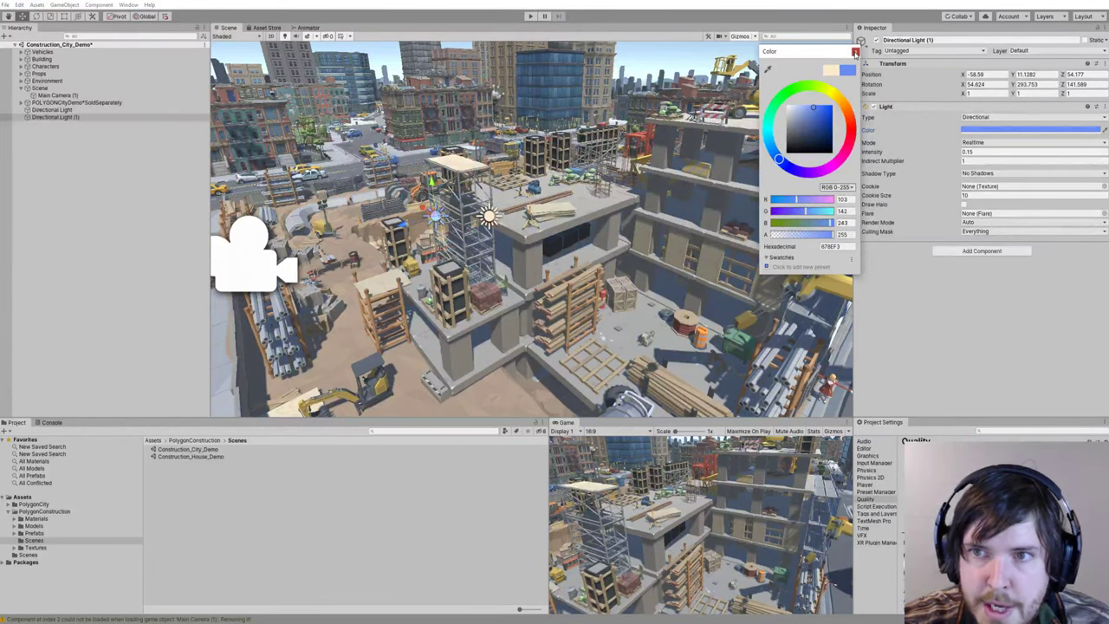
{"action": "left_click", "coordinate": [856, 52]}
Step: Rotate the original directional light to about X 52.5, Y 116.2, Z 137.4 and set its intensity to 1.19
{"action": "right_click_drag", "start_coordinate": [699, 190], "coordinate": [858, 173]}
{"action": "key", "text": "s"}
{"action": "key", "text": "w"}
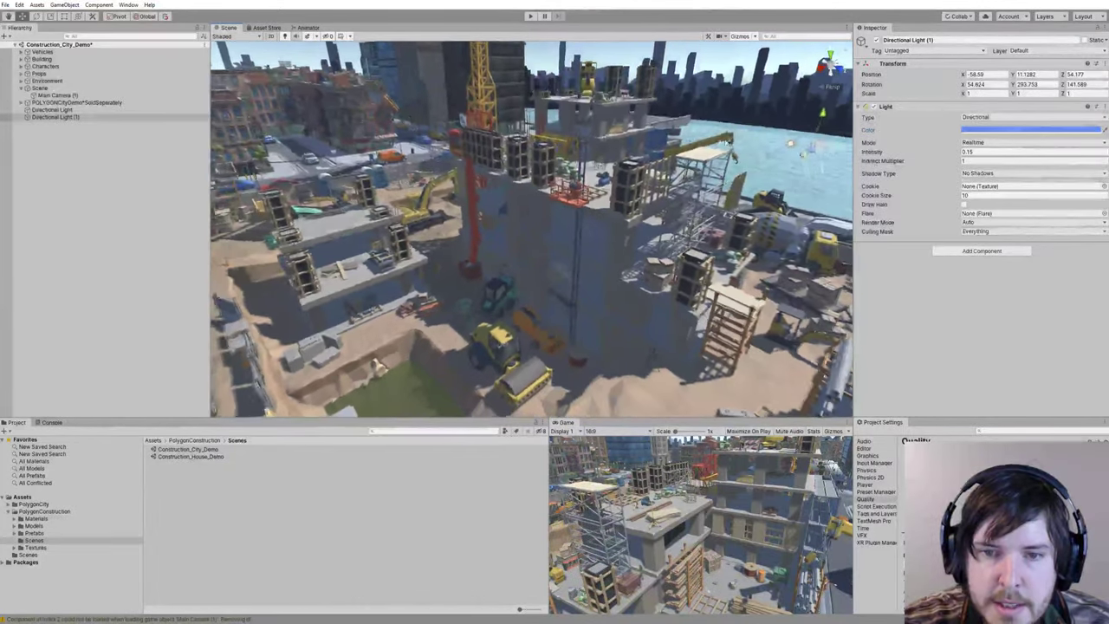
{"action": "left_click", "coordinate": [52, 109]}
{"action": "right_click_drag", "start_coordinate": [538, 143], "coordinate": [507, 168]}
{"action": "key", "text": "w"}
{"action": "key", "text": "s"}
{"action": "left_click_drag", "start_coordinate": [573, 193], "coordinate": [599, 183]}
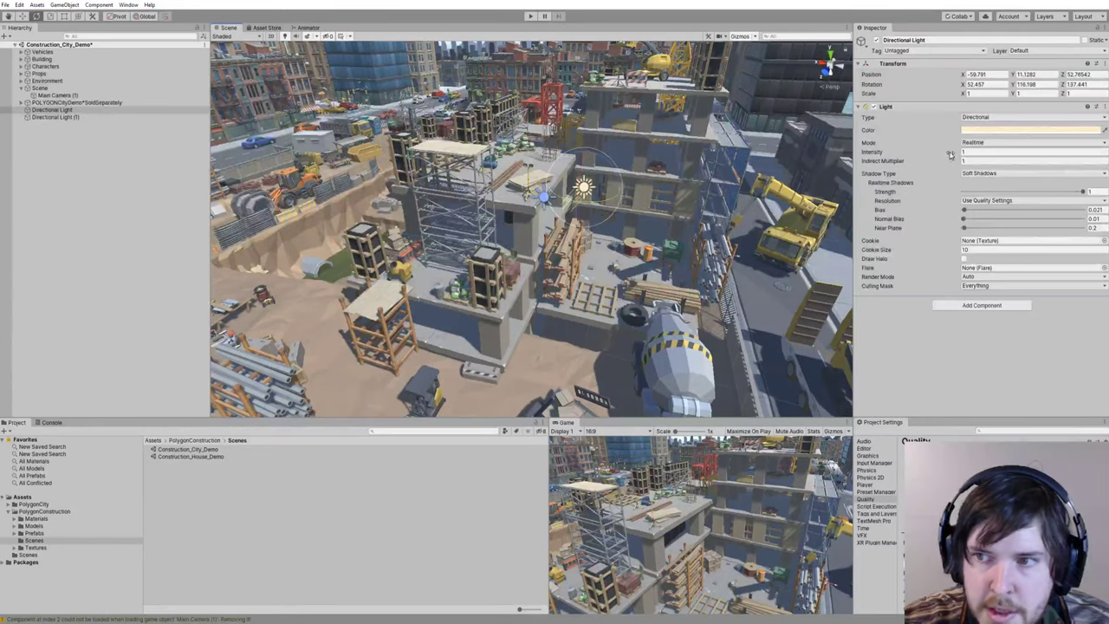
{"action": "left_click_drag", "start_coordinate": [951, 153], "coordinate": [956, 154]}
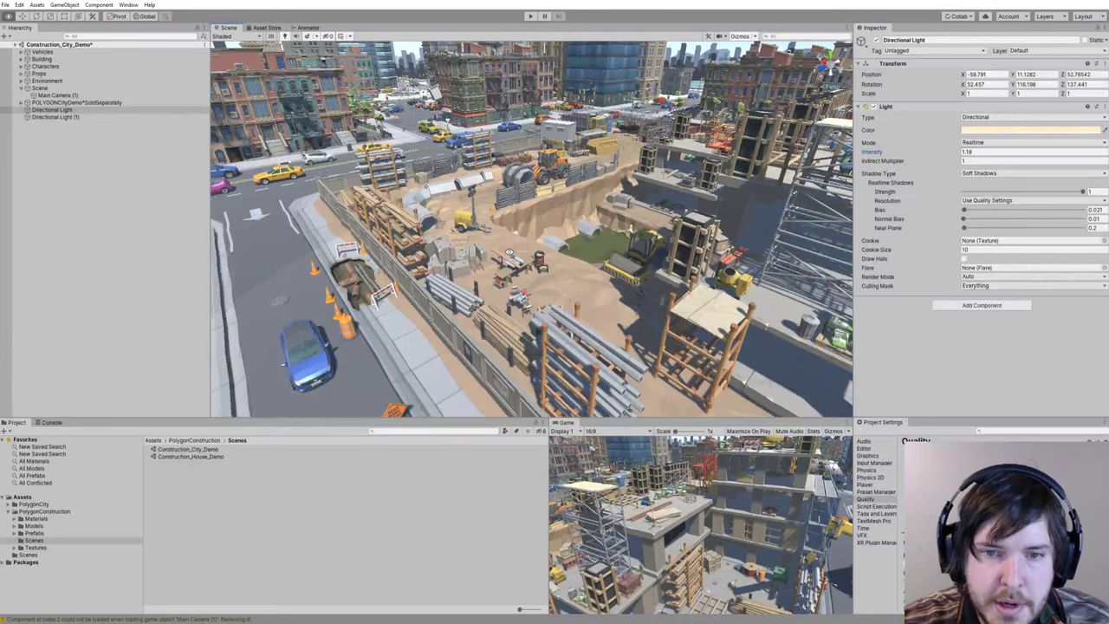
{"action": "left_click", "coordinate": [496, 232]}
{"action": "right_click_drag", "start_coordinate": [510, 252], "coordinate": [652, 162]}
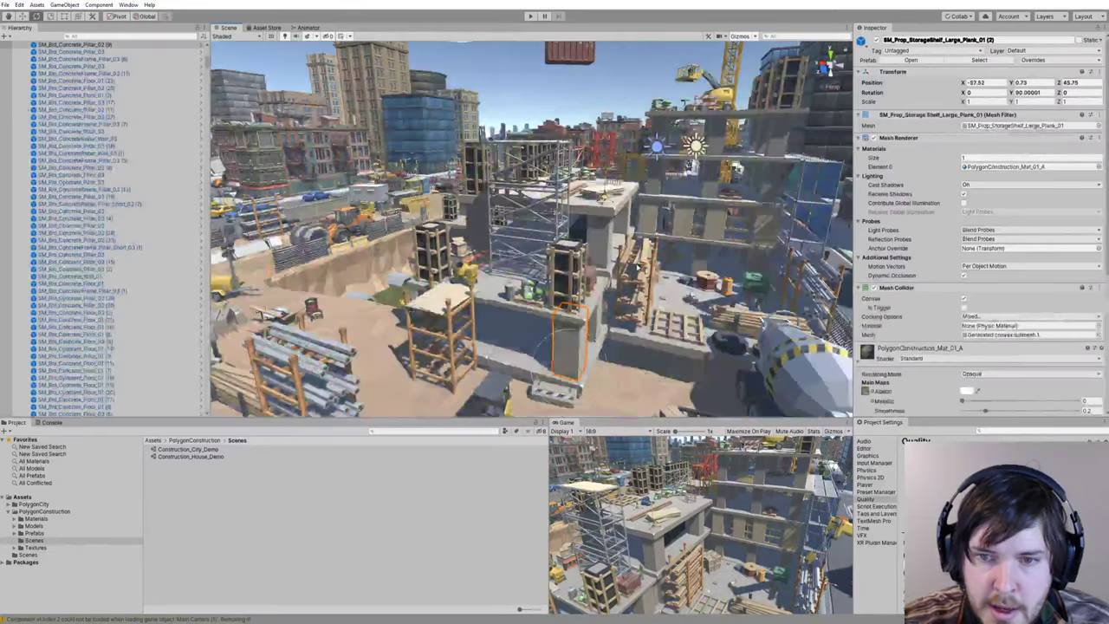
{"action": "left_click_drag", "start_coordinate": [659, 177], "coordinate": [311, 196], "text": "alt"}
{"action": "left_click", "coordinate": [611, 303]}
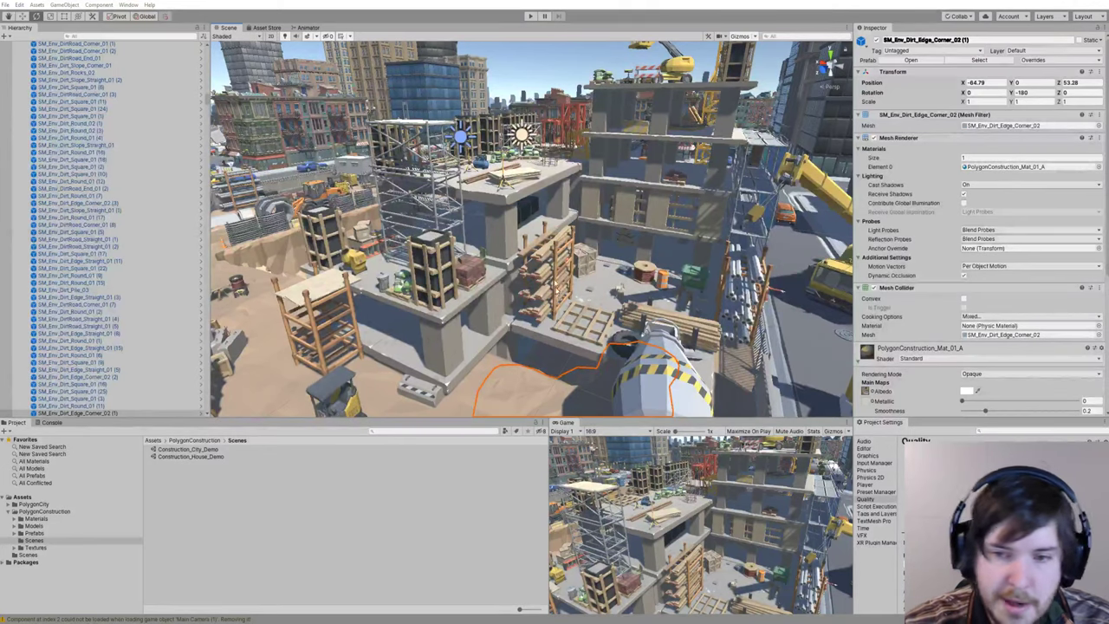
{"action": "left_click", "coordinate": [455, 494]}
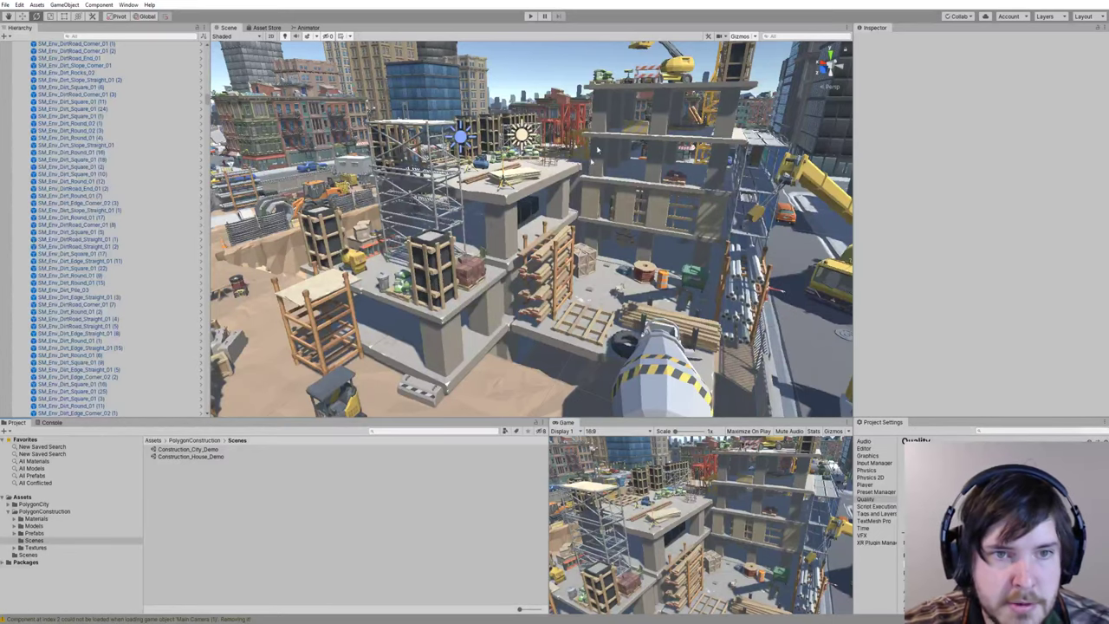
Step: Collapse the expanded Building, Props, Environment and POLYGONCityDemo*SoldSeparately groups in the scene's object tree
{"action": "scroll", "coordinate": [206, 95], "scroll_direction": "up", "scroll_amount": 15}
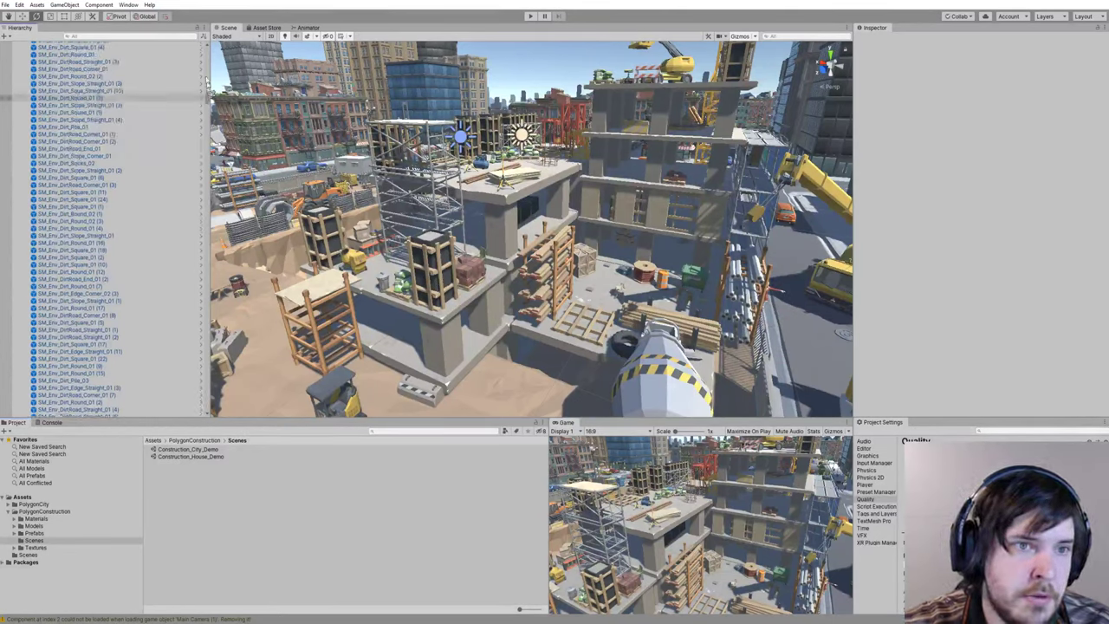
{"action": "left_click_drag", "start_coordinate": [207, 53], "coordinate": [204, 408]}
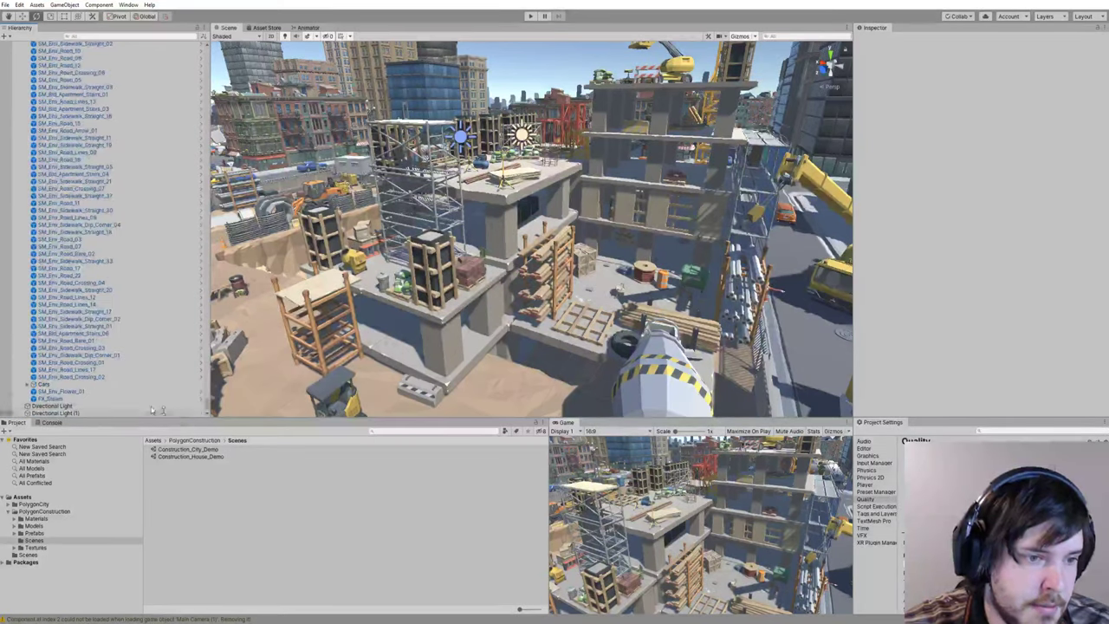
{"action": "scroll", "coordinate": [201, 332], "scroll_direction": "up", "scroll_amount": 15}
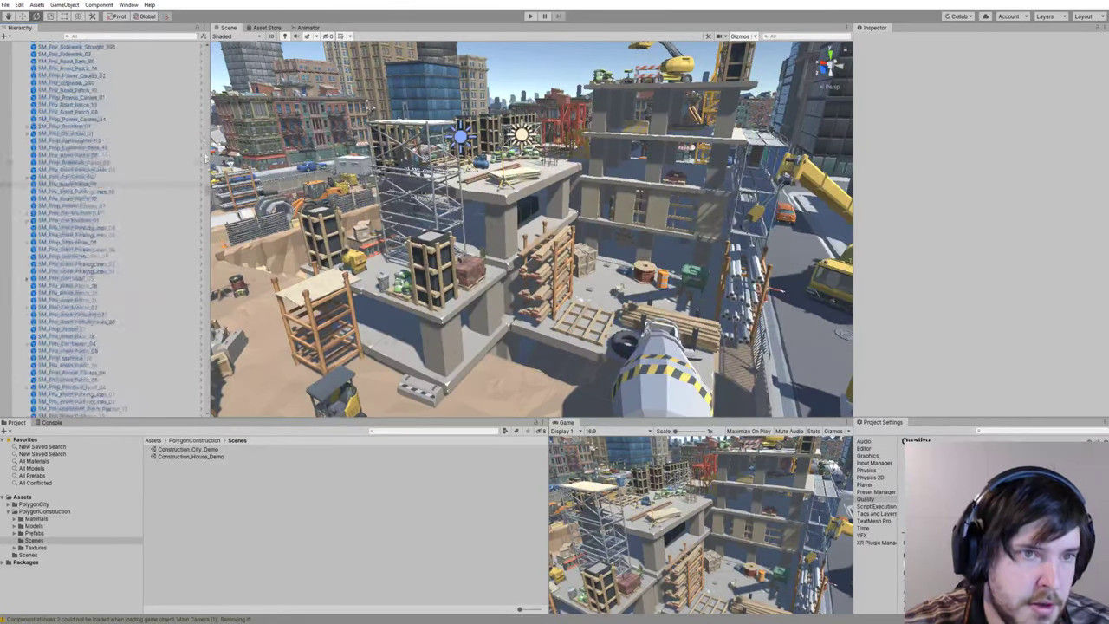
{"action": "left_click", "coordinate": [21, 59]}
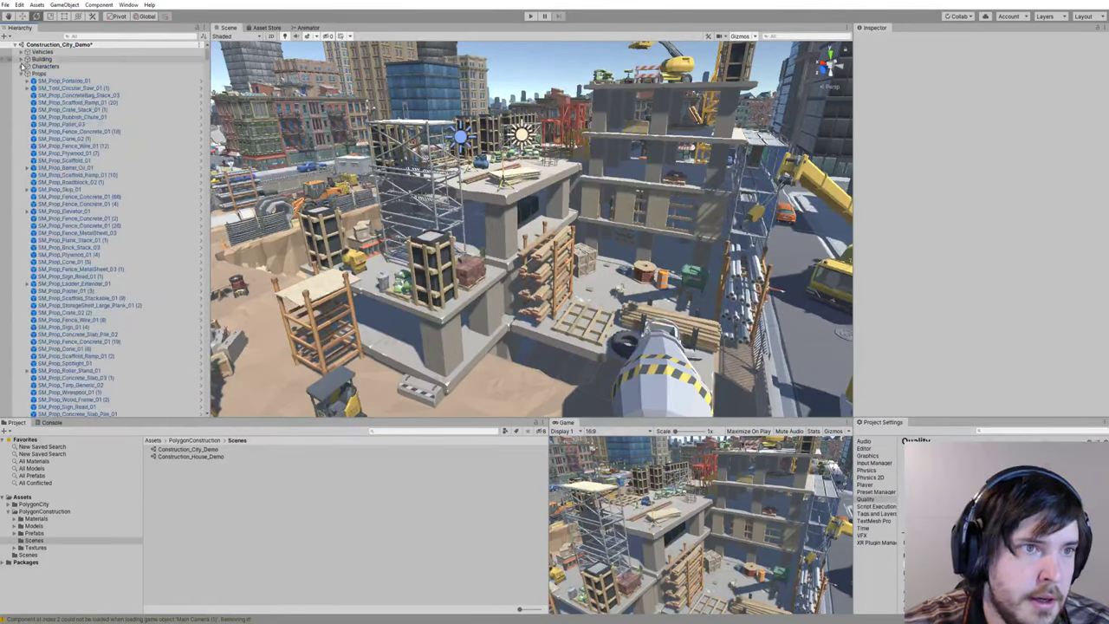
{"action": "left_click", "coordinate": [21, 74]}
{"action": "left_click", "coordinate": [22, 73]}
{"action": "left_click", "coordinate": [22, 81]}
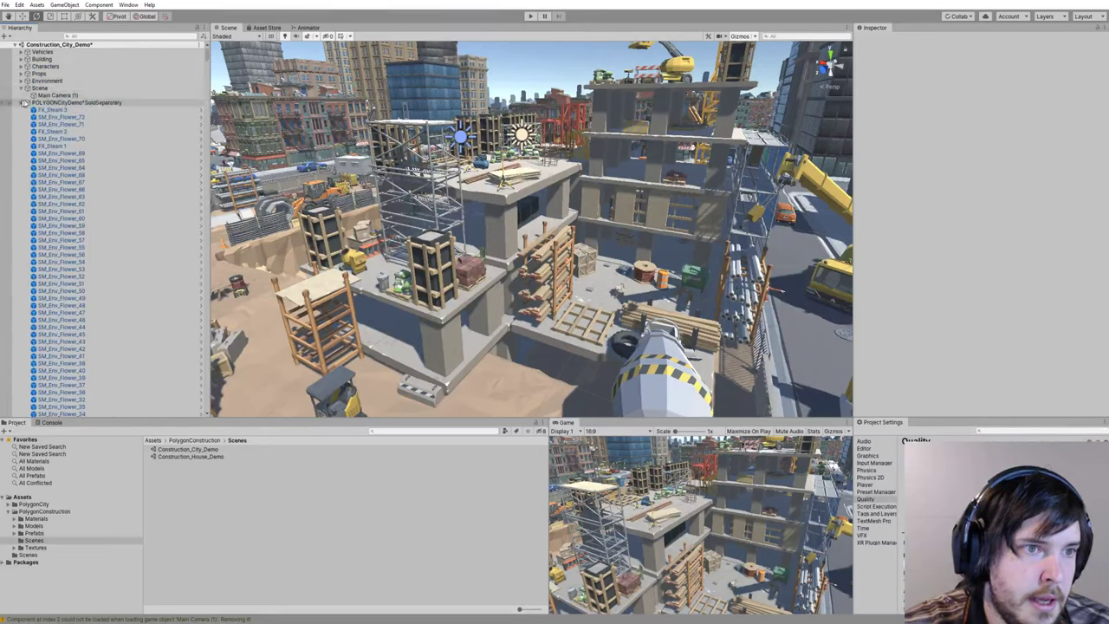
{"action": "left_click", "coordinate": [22, 103]}
Step: Deactivate the POLYGONCityDemo*SoldSeparately object so only the construction site is shown, and view the site from farther away
{"action": "left_click", "coordinate": [90, 104]}
{"action": "left_click", "coordinate": [877, 40]}
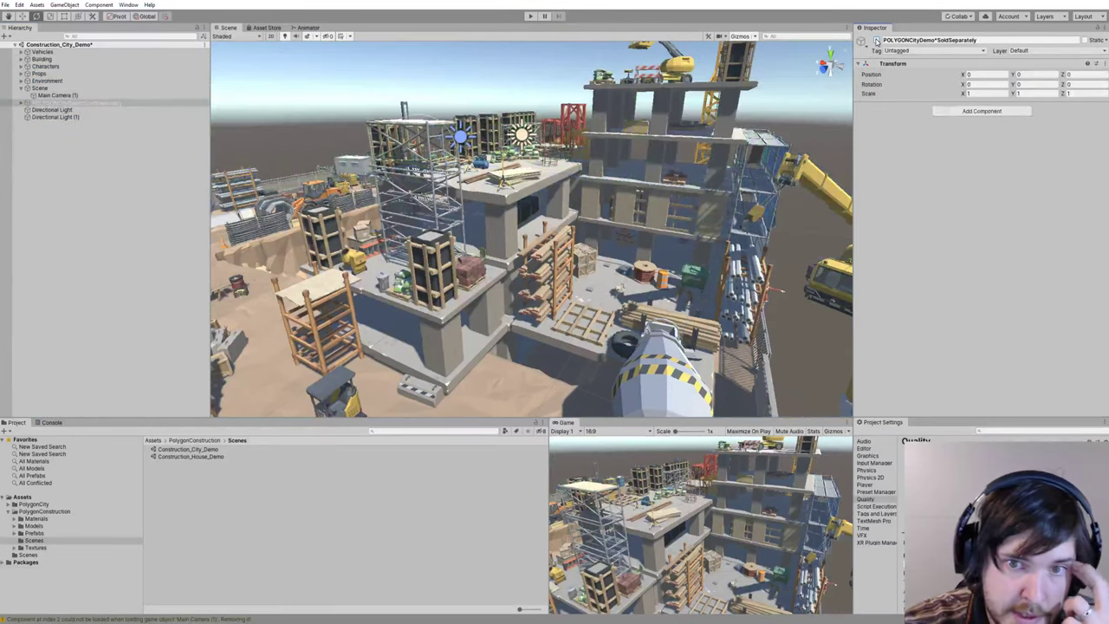
{"action": "left_click", "coordinate": [292, 88]}
{"action": "right_click_drag", "start_coordinate": [479, 189], "coordinate": [691, 175]}
{"action": "right_click_drag", "start_coordinate": [659, 413], "coordinate": [556, 264]}
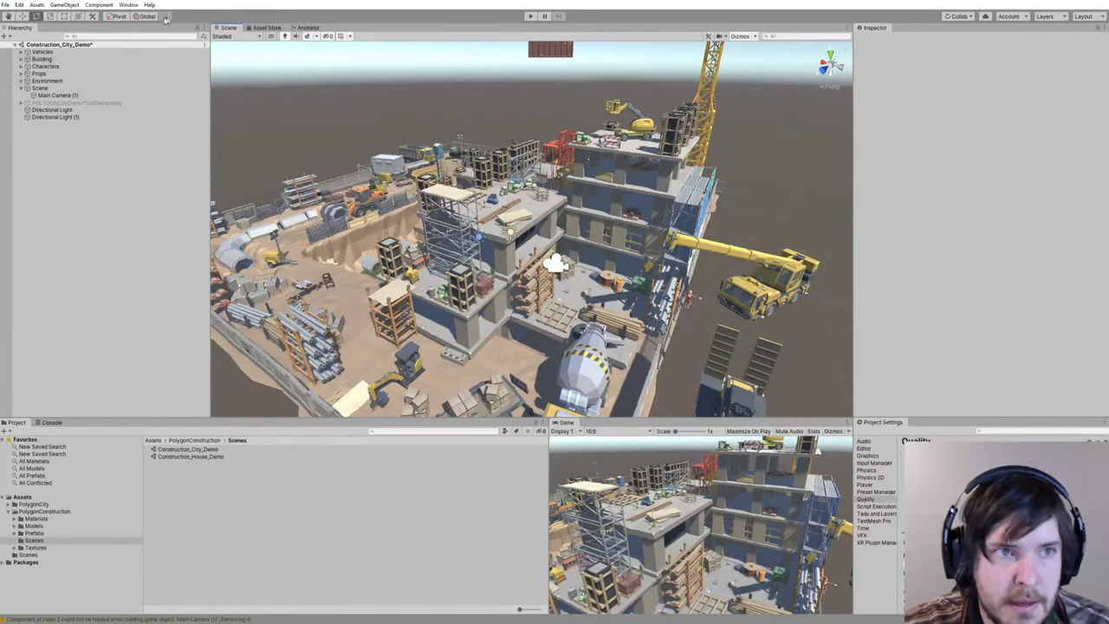
Step: Open the Package Manager and refresh its list of all packages
{"action": "left_click", "coordinate": [128, 5]}
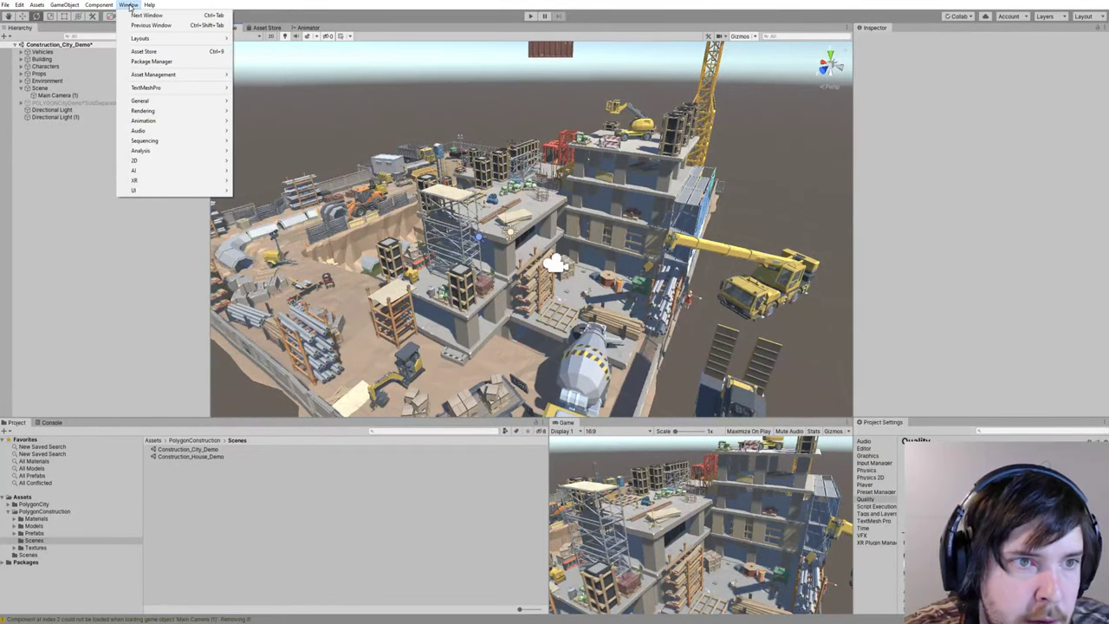
{"action": "left_click", "coordinate": [184, 62]}
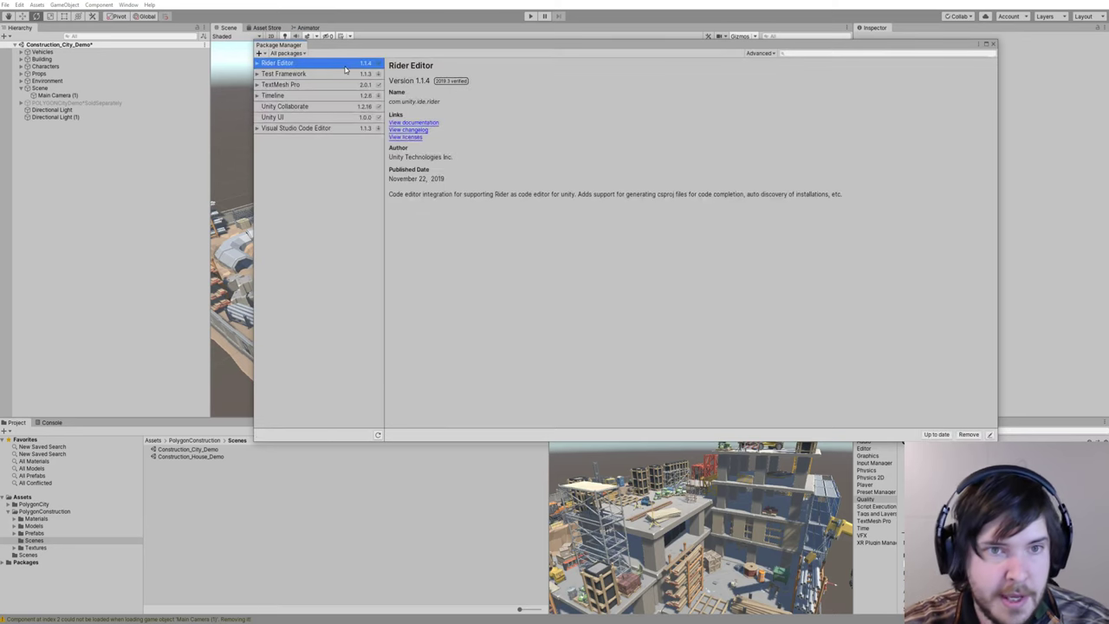
{"action": "left_click", "coordinate": [291, 54]}
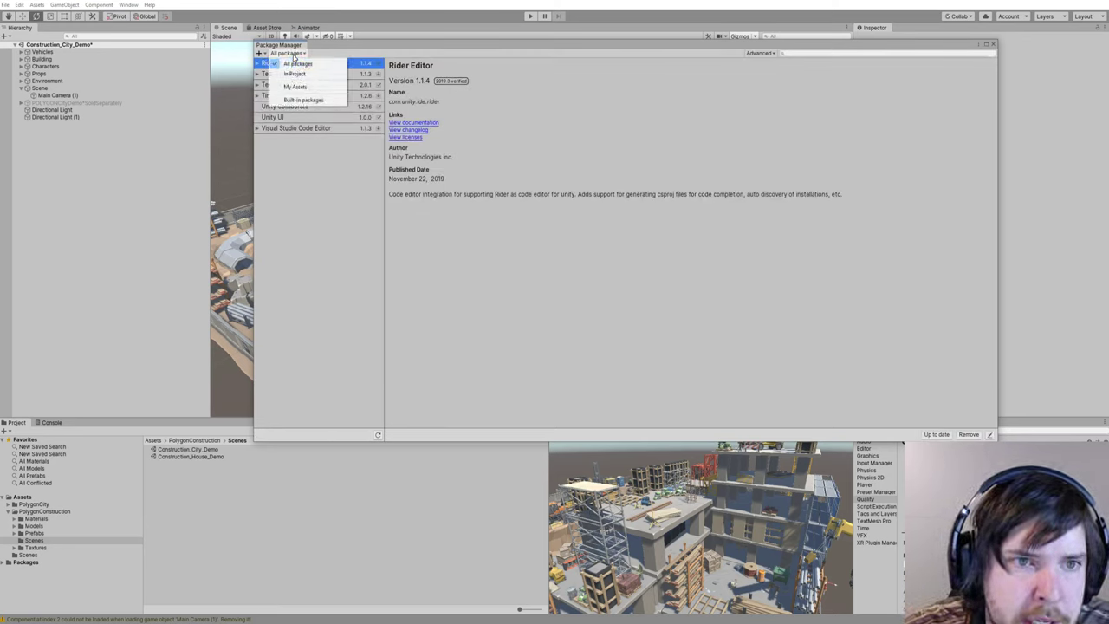
{"action": "left_click", "coordinate": [291, 64]}
{"action": "left_click", "coordinate": [379, 435]}
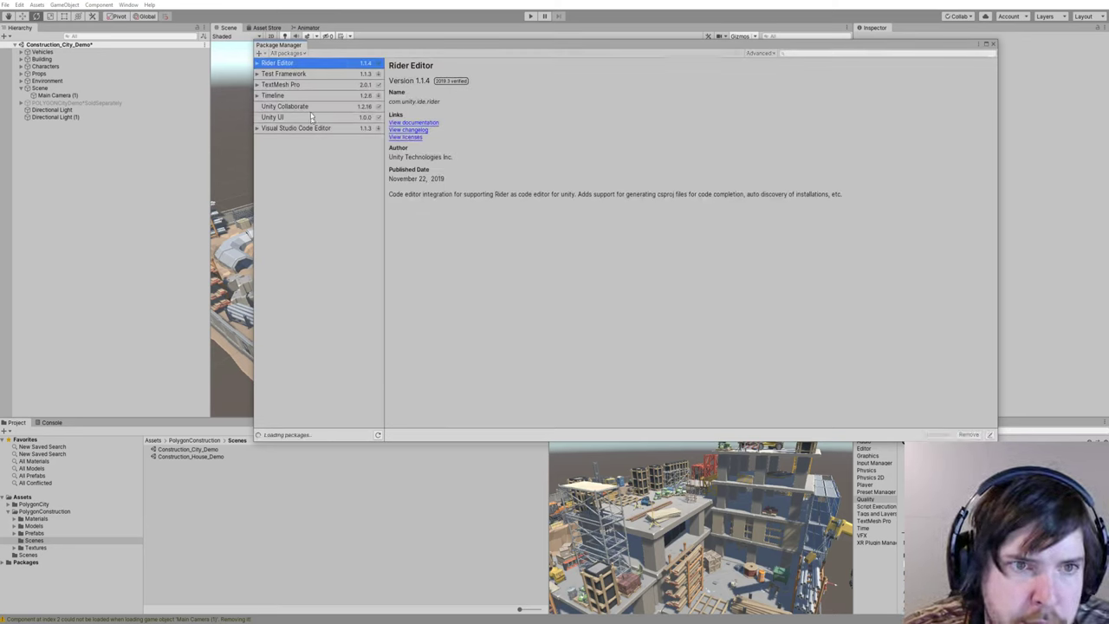
Step: Find the Post Processing package in the list of all packages and expand its available versions
{"action": "left_click_drag", "start_coordinate": [395, 40], "coordinate": [335, 37]}
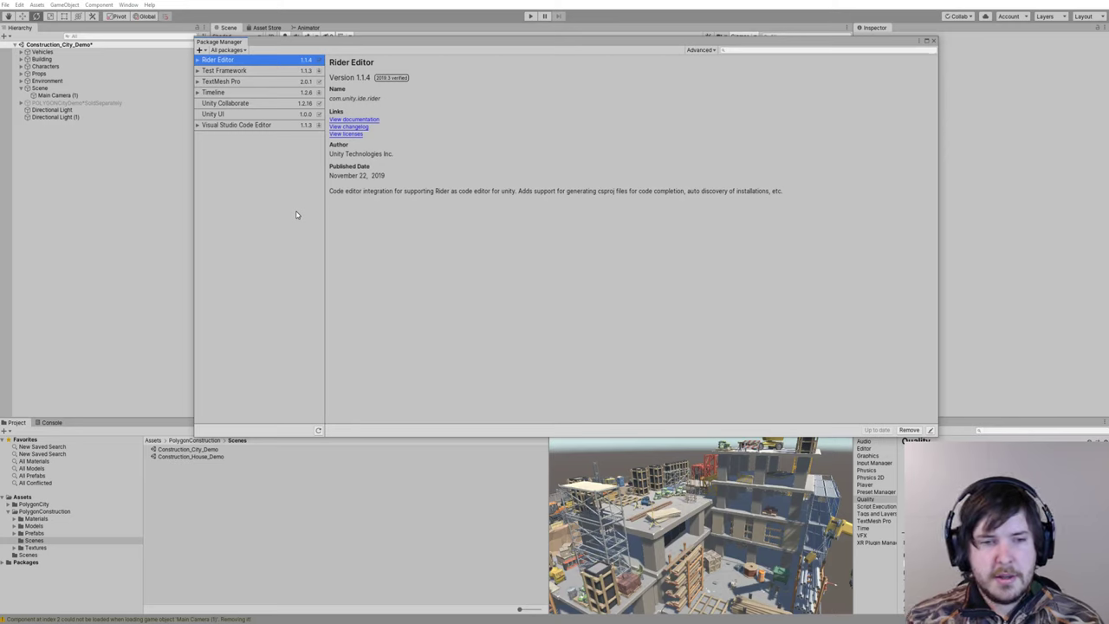
{"action": "left_click", "coordinate": [218, 50]}
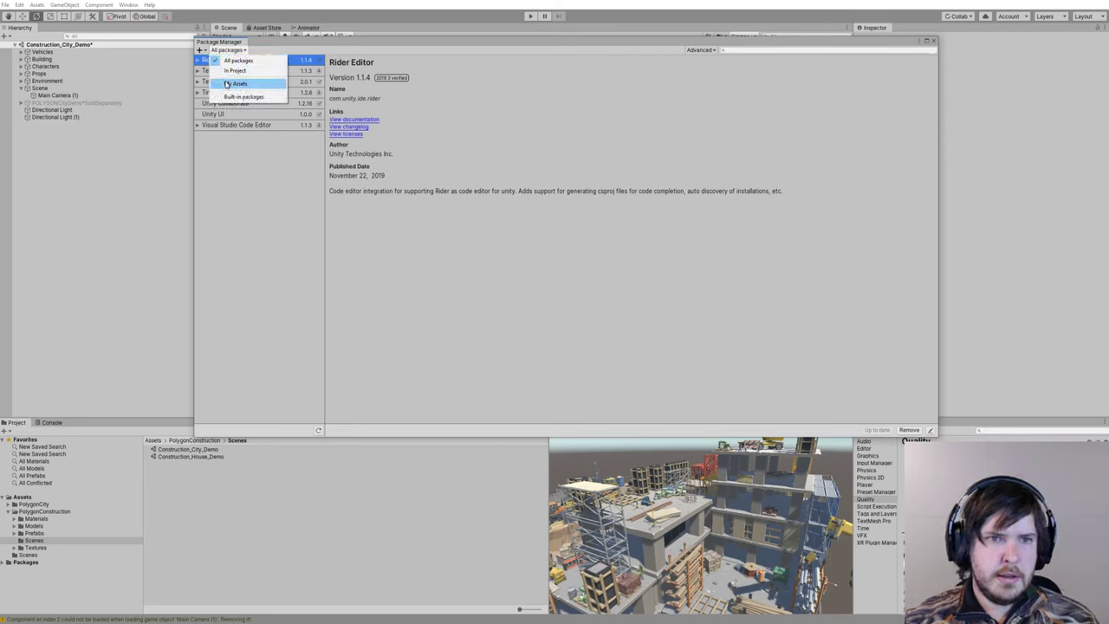
{"action": "left_click", "coordinate": [234, 61]}
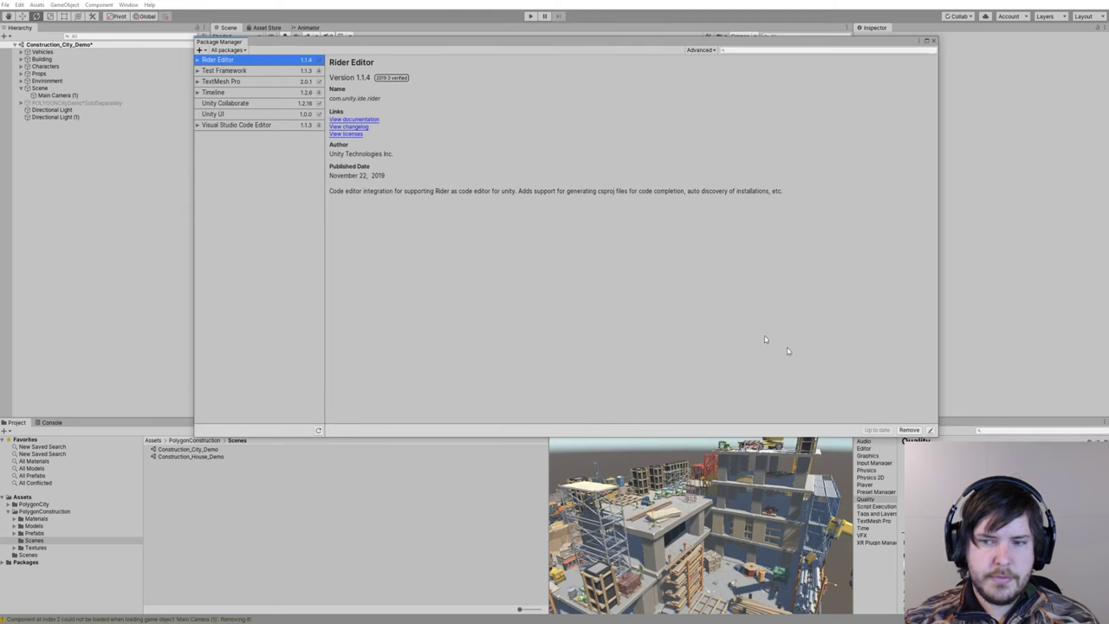
{"action": "scroll", "coordinate": [254, 208], "scroll_direction": "down", "scroll_amount": 10}
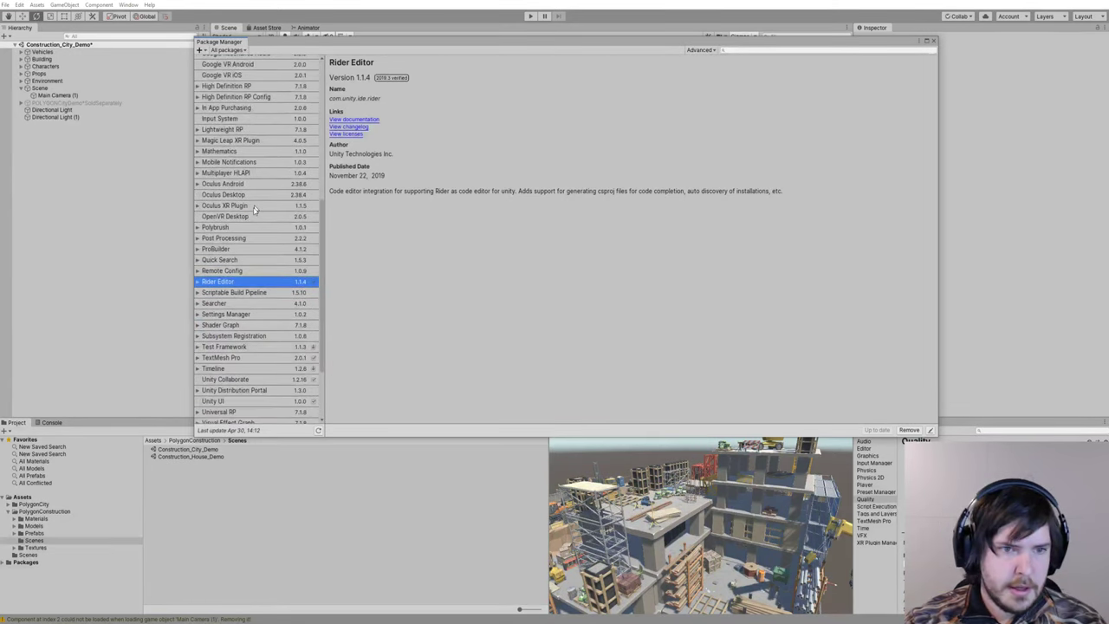
{"action": "left_click", "coordinate": [232, 239]}
{"action": "left_click", "coordinate": [199, 238]}
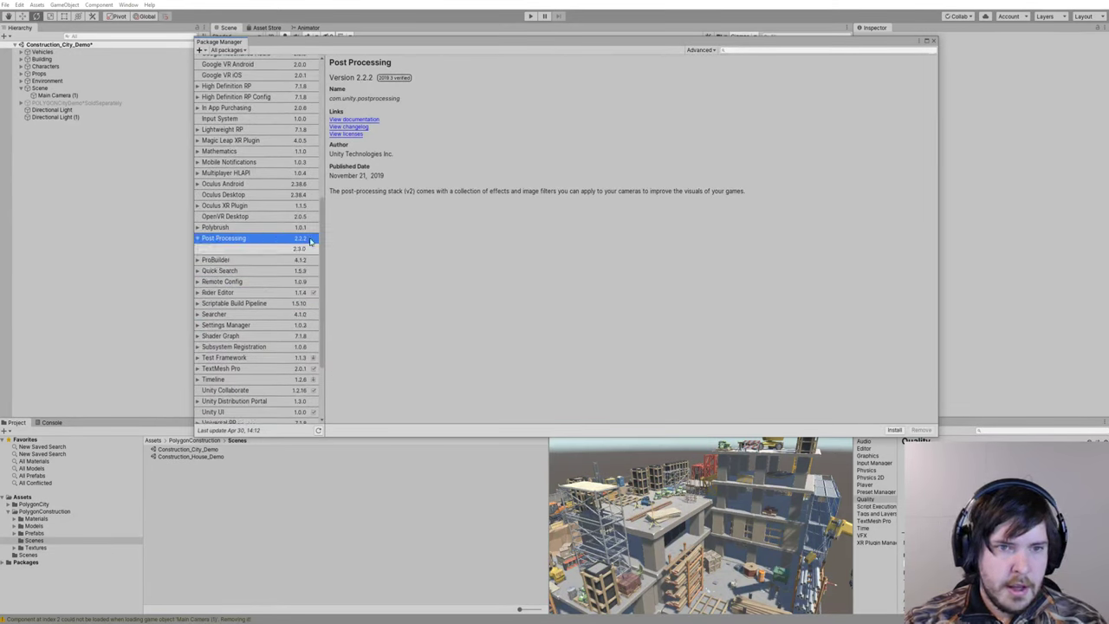
Step: Compare Post Processing versions 2.2.2 and 2.3.0, and install the verified version 2.2.2
{"action": "left_click", "coordinate": [244, 248]}
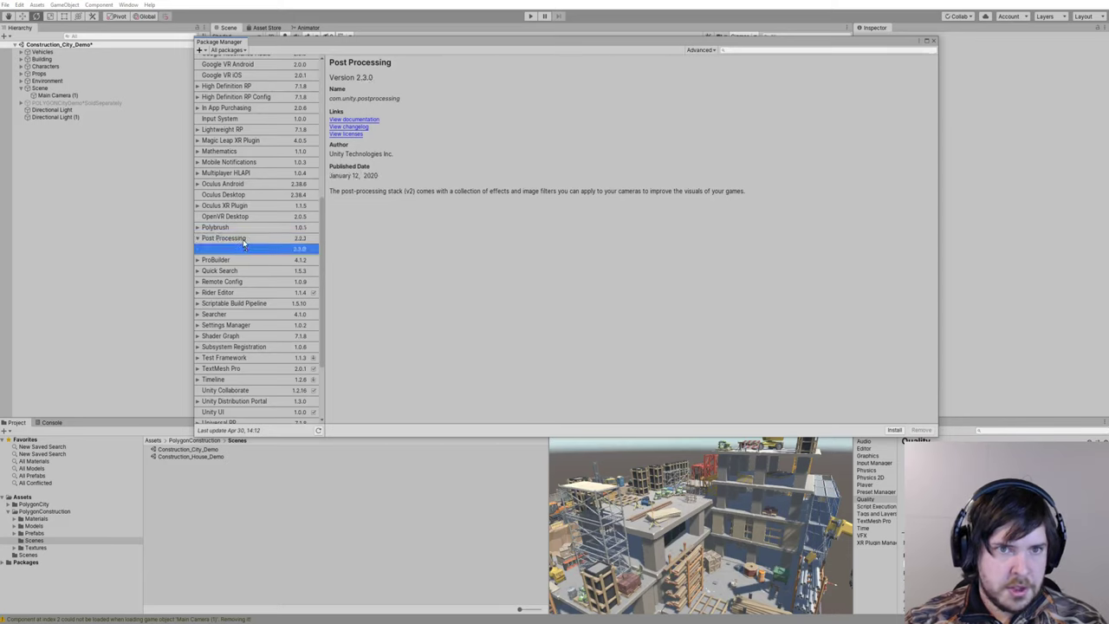
{"action": "left_click", "coordinate": [244, 240]}
{"action": "left_click", "coordinate": [245, 249]}
{"action": "left_click", "coordinate": [244, 239]}
{"action": "left_click", "coordinate": [246, 249]}
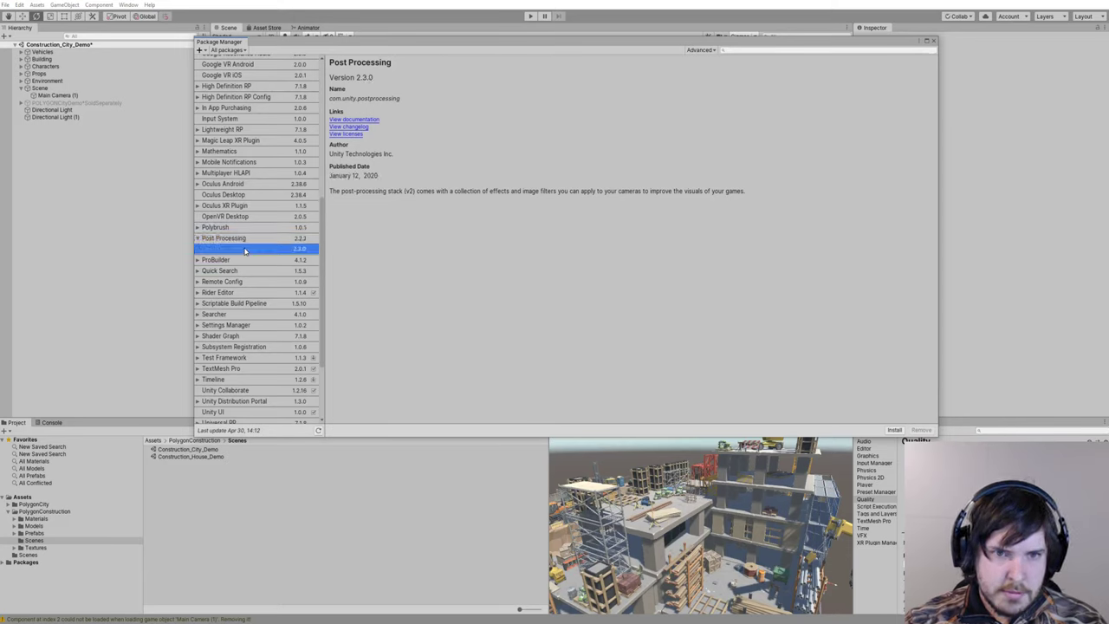
{"action": "left_click", "coordinate": [245, 240]}
{"action": "left_click", "coordinate": [246, 250]}
{"action": "left_click", "coordinate": [244, 240]}
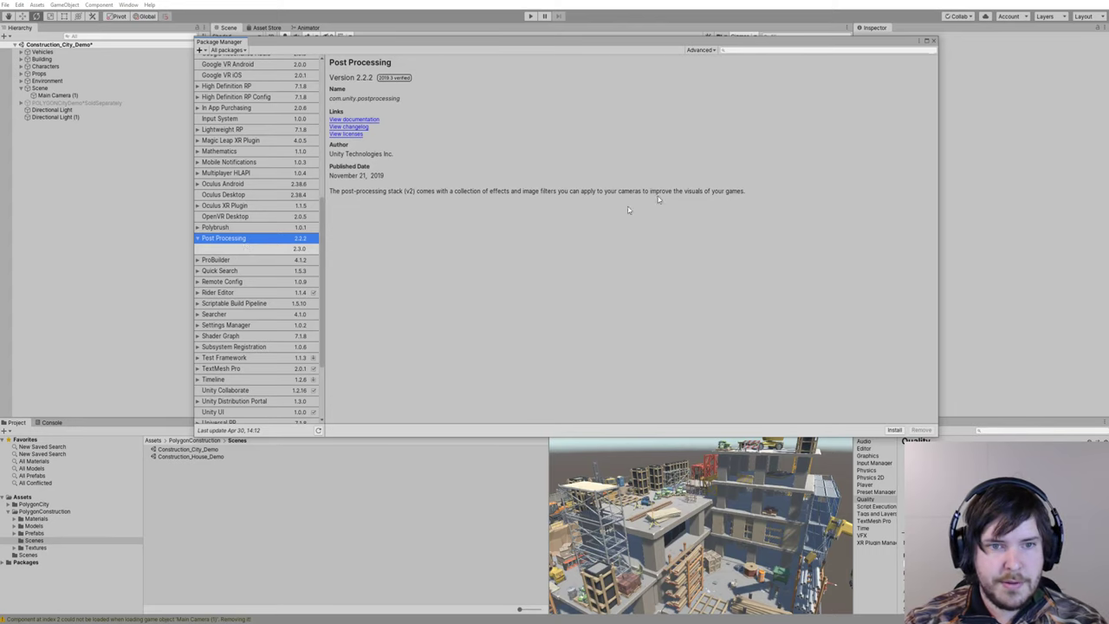
{"action": "left_click", "coordinate": [894, 430]}
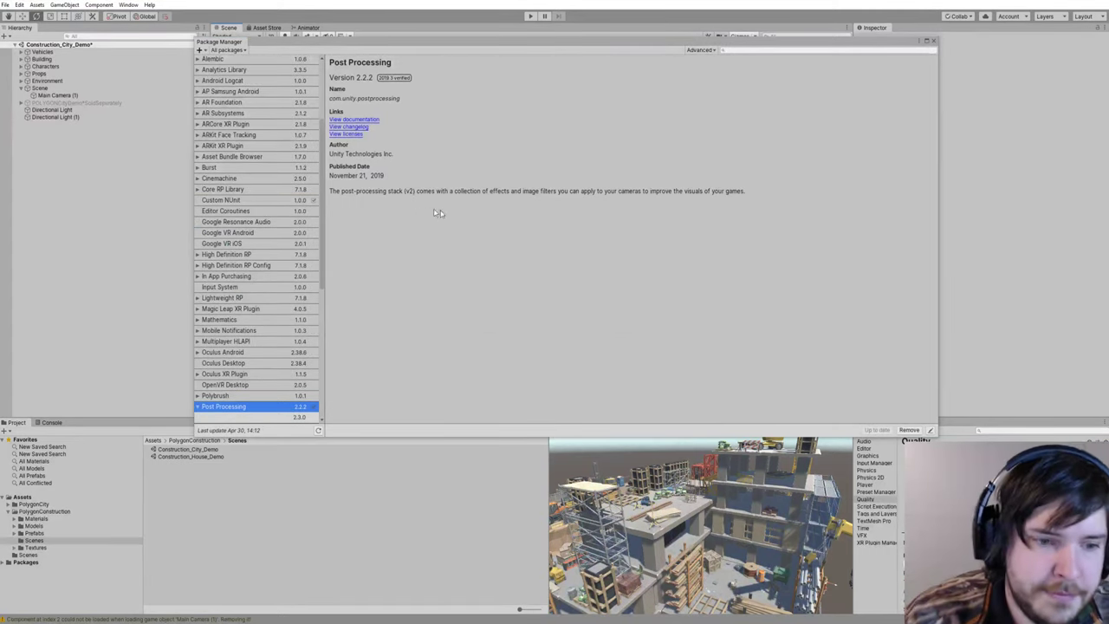
Step: Expand the project's Packages folder to show the installed packages, and close the Package Manager
{"action": "left_click", "coordinate": [99, 585]}
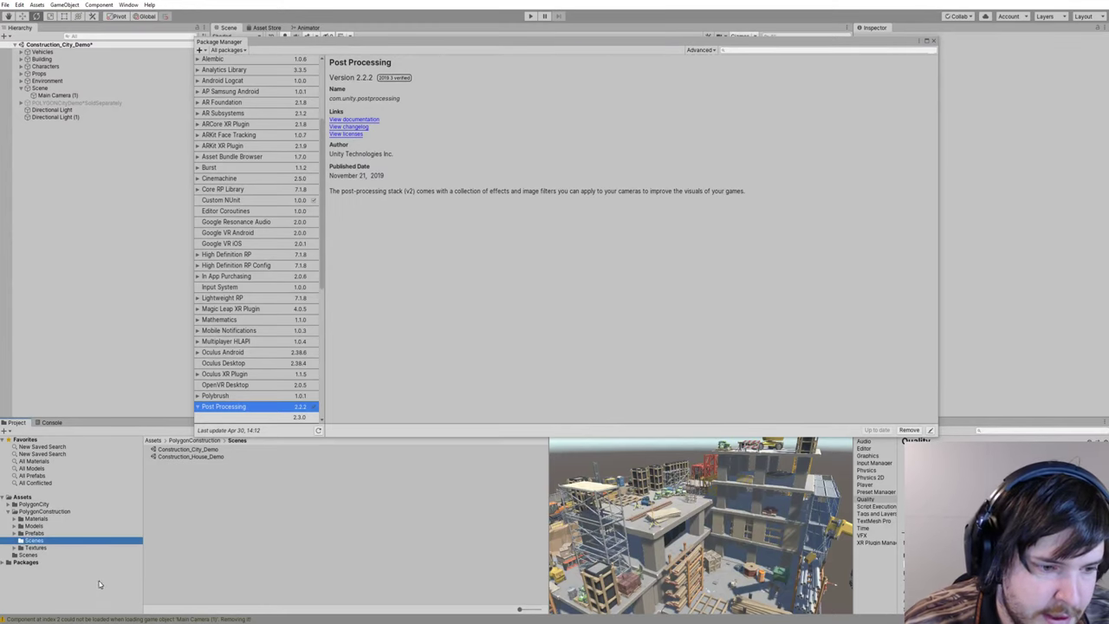
{"action": "left_click", "coordinate": [3, 563]}
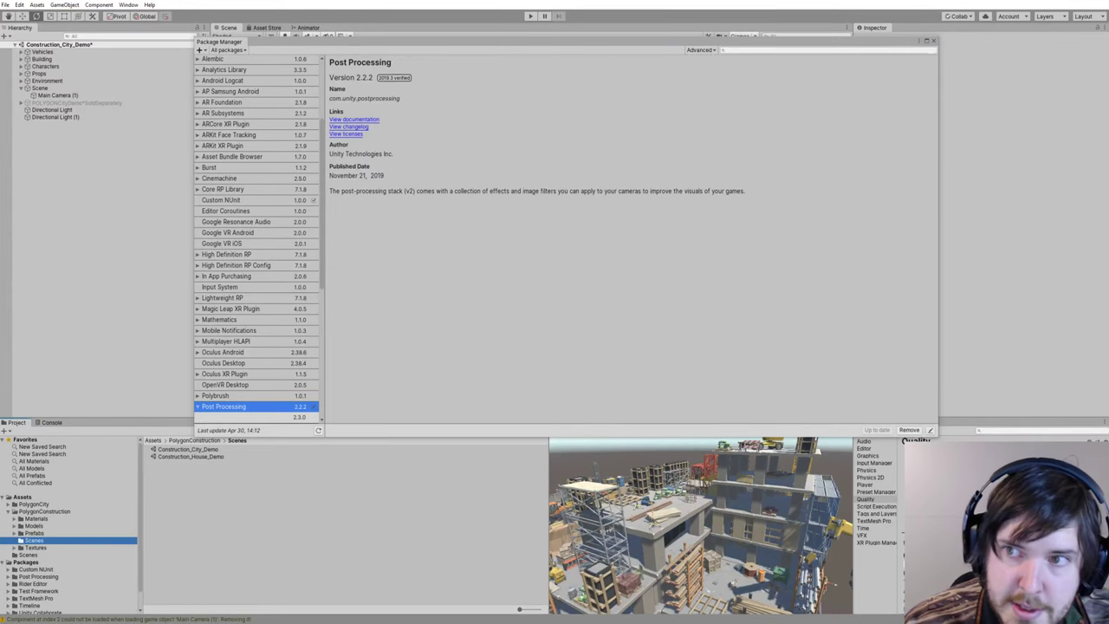
{"action": "left_click", "coordinate": [934, 41]}
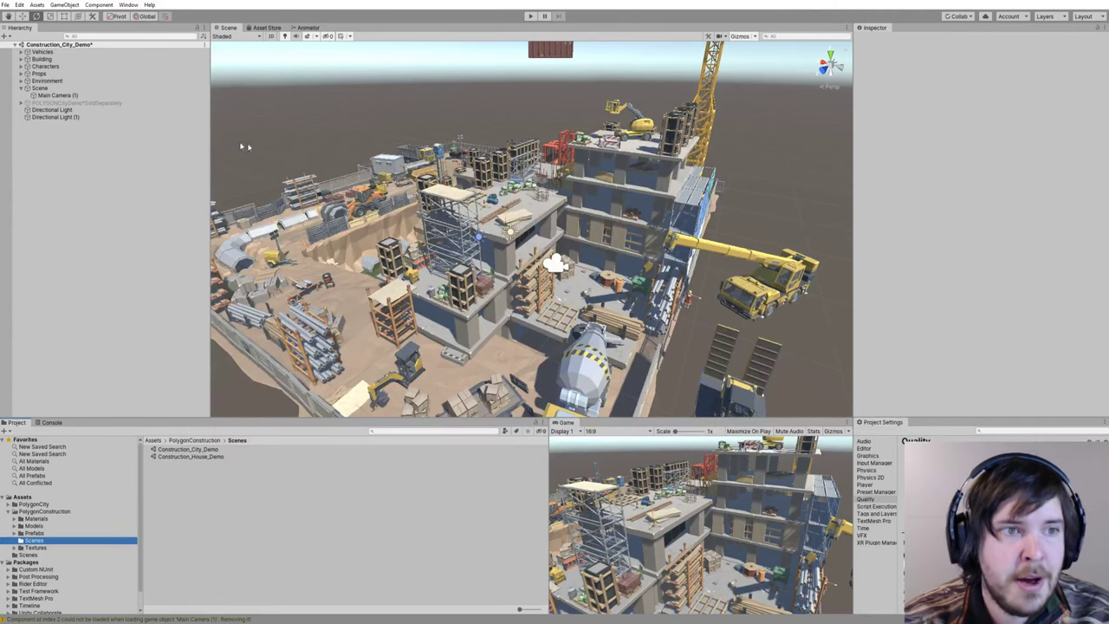
Step: Add a Post-process Layer component to Main Camera (1), searching the components for "post"
{"action": "left_click", "coordinate": [87, 96]}
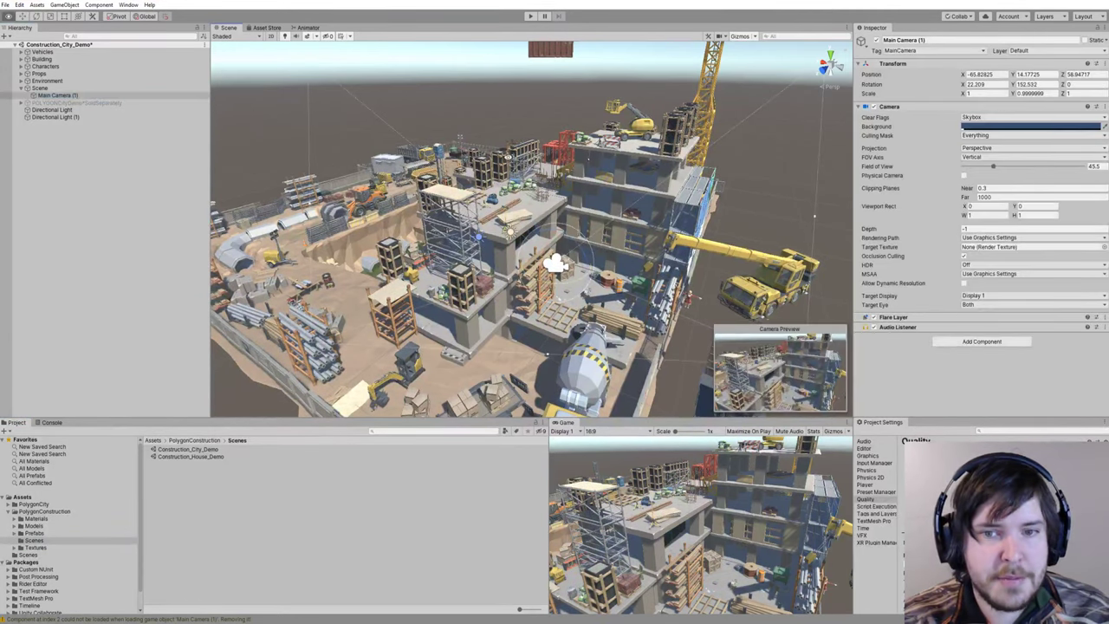
{"action": "right_click_drag", "start_coordinate": [508, 158], "coordinate": [502, 163]}
{"action": "left_click", "coordinate": [101, 169]}
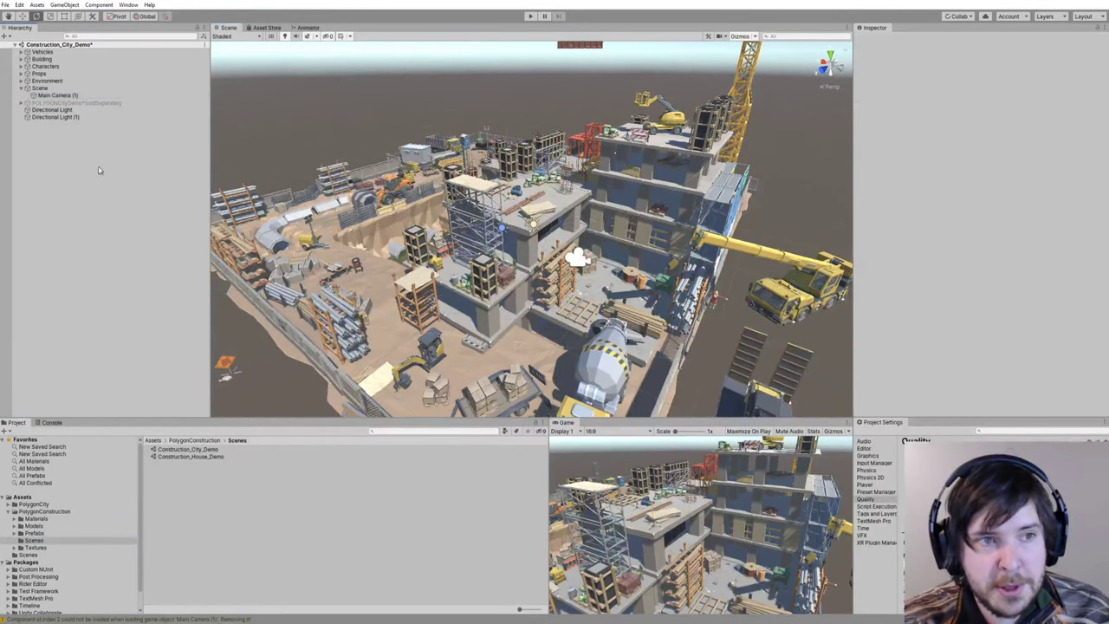
{"action": "left_click", "coordinate": [68, 97]}
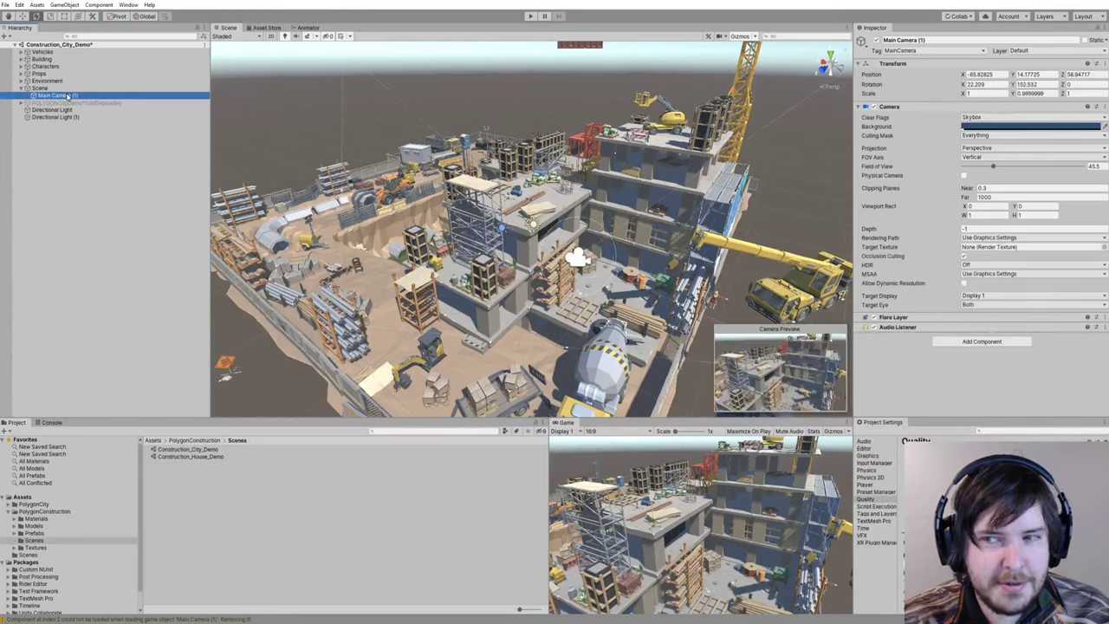
{"action": "left_click", "coordinate": [974, 343]}
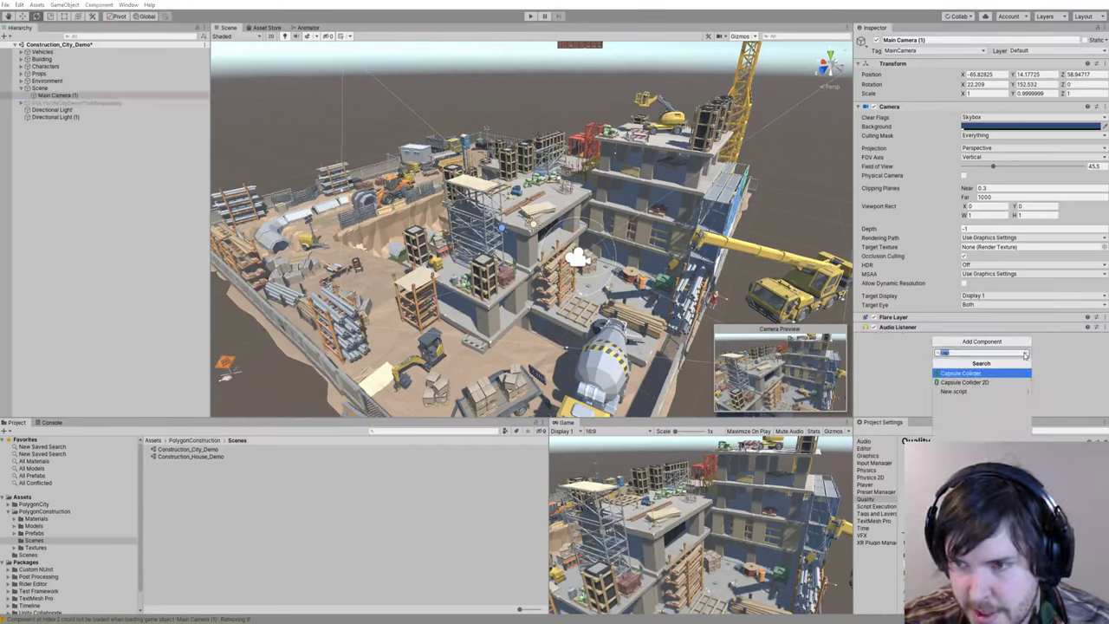
{"action": "key", "text": "BackSpace"}
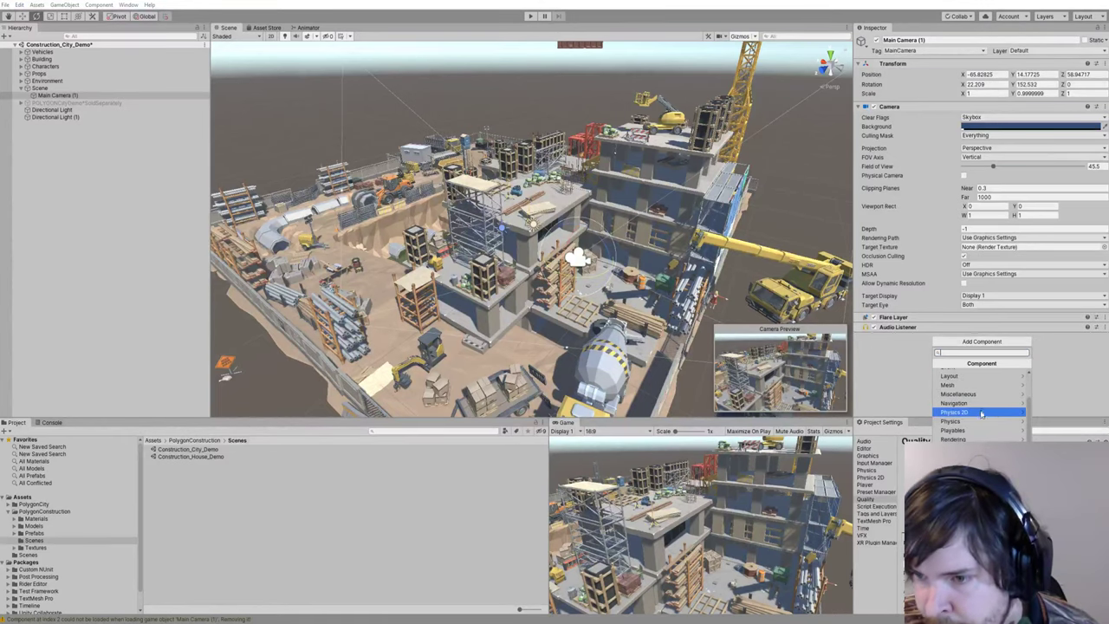
{"action": "type", "text": "post"}
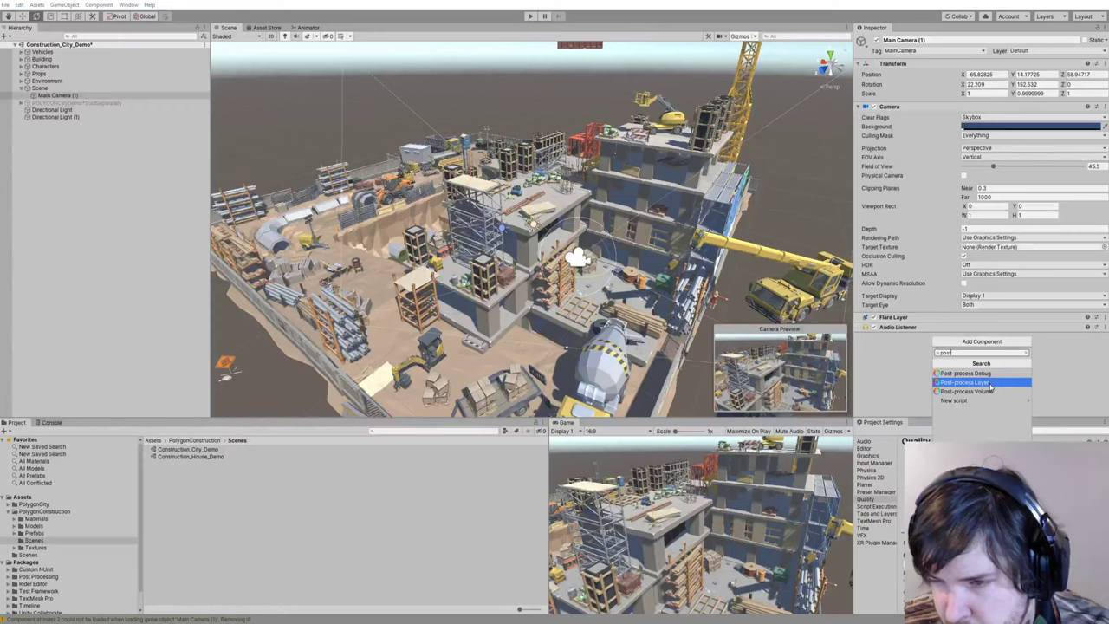
{"action": "left_click", "coordinate": [994, 384]}
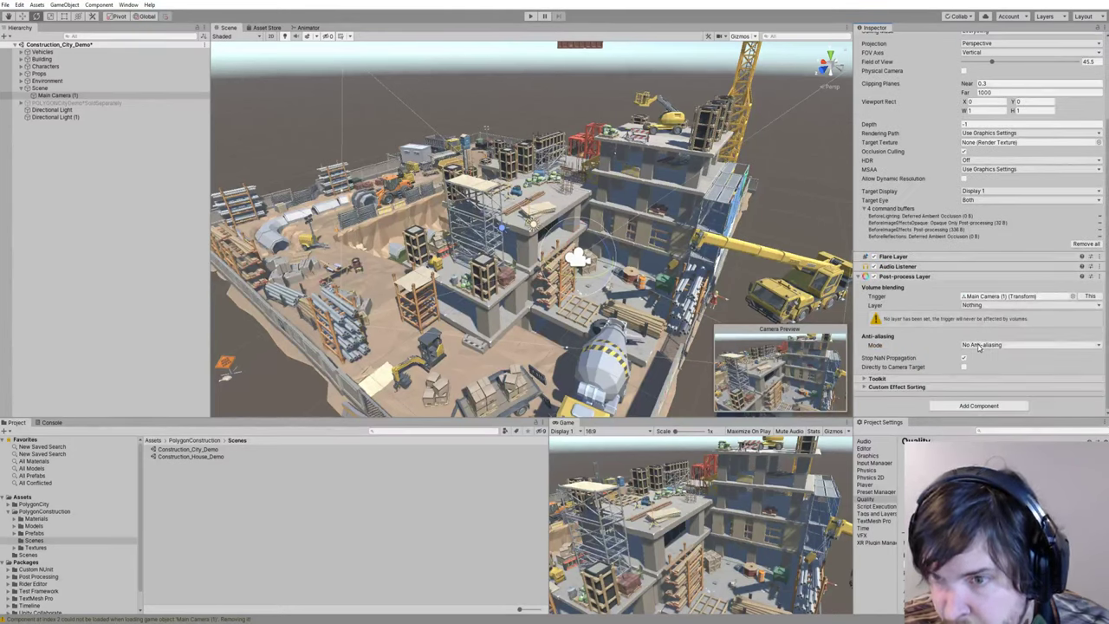
Step: Set the Post-process Layer's anti-aliasing mode to Fast Approximate Anti-aliasing (FXAA) and its volume blending layer to Everything
{"action": "scroll", "coordinate": [902, 174], "scroll_direction": "up", "scroll_amount": 4}
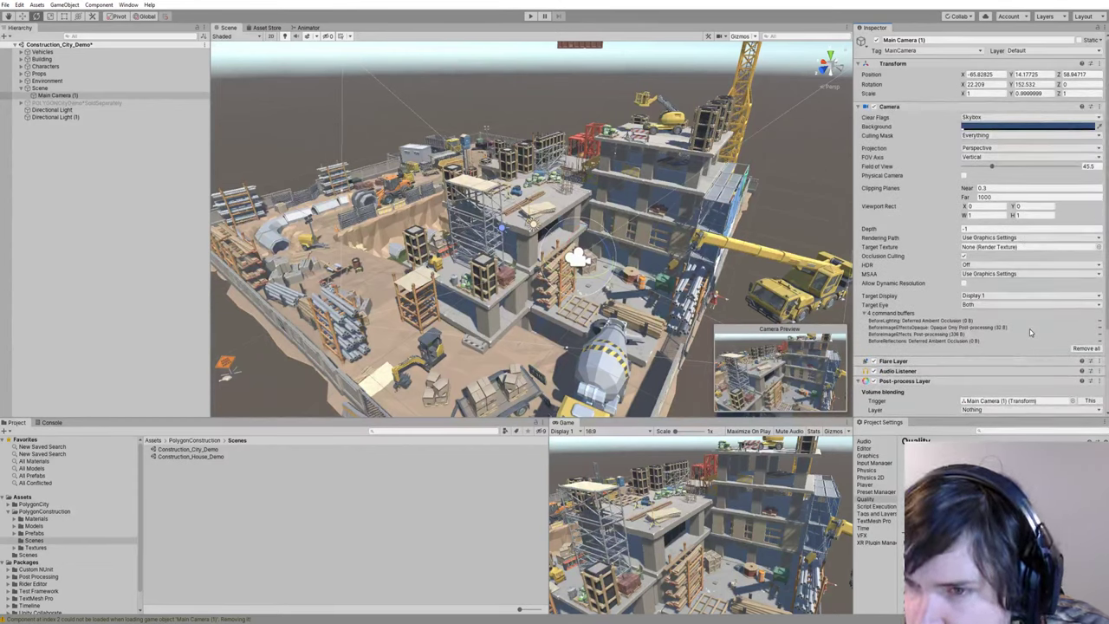
{"action": "scroll", "coordinate": [1031, 332], "scroll_direction": "down", "scroll_amount": 4}
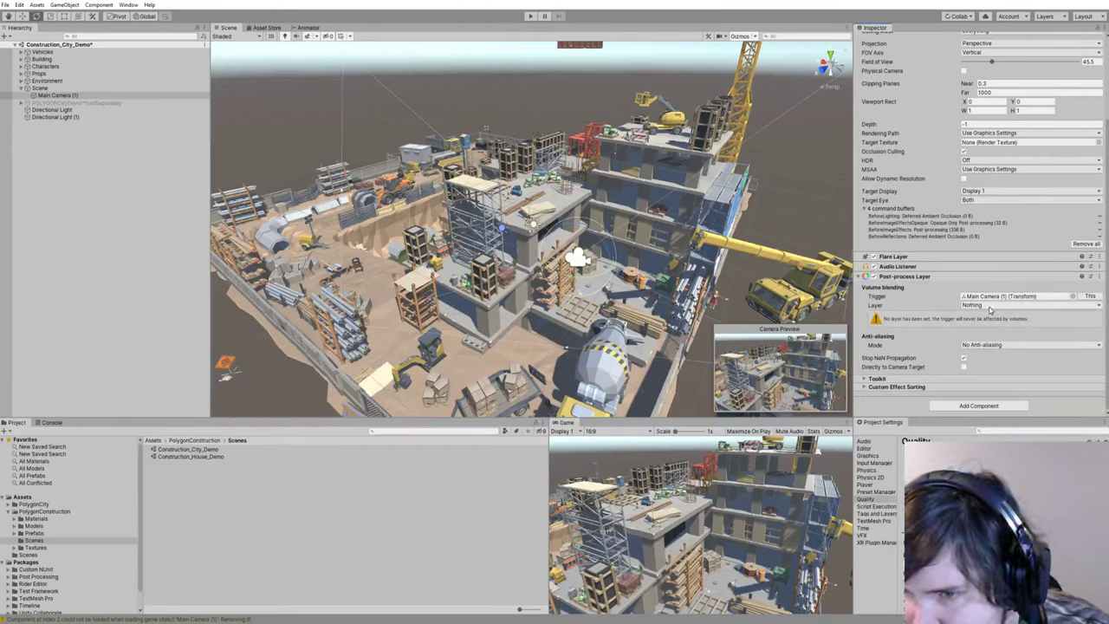
{"action": "left_click", "coordinate": [981, 345]}
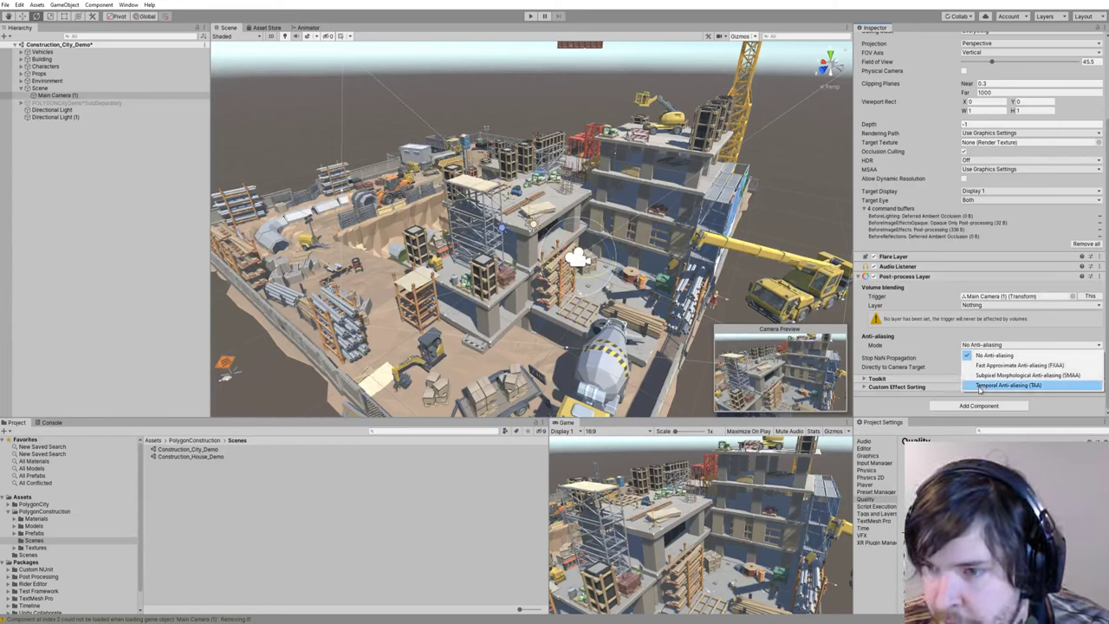
{"action": "left_click", "coordinate": [985, 366]}
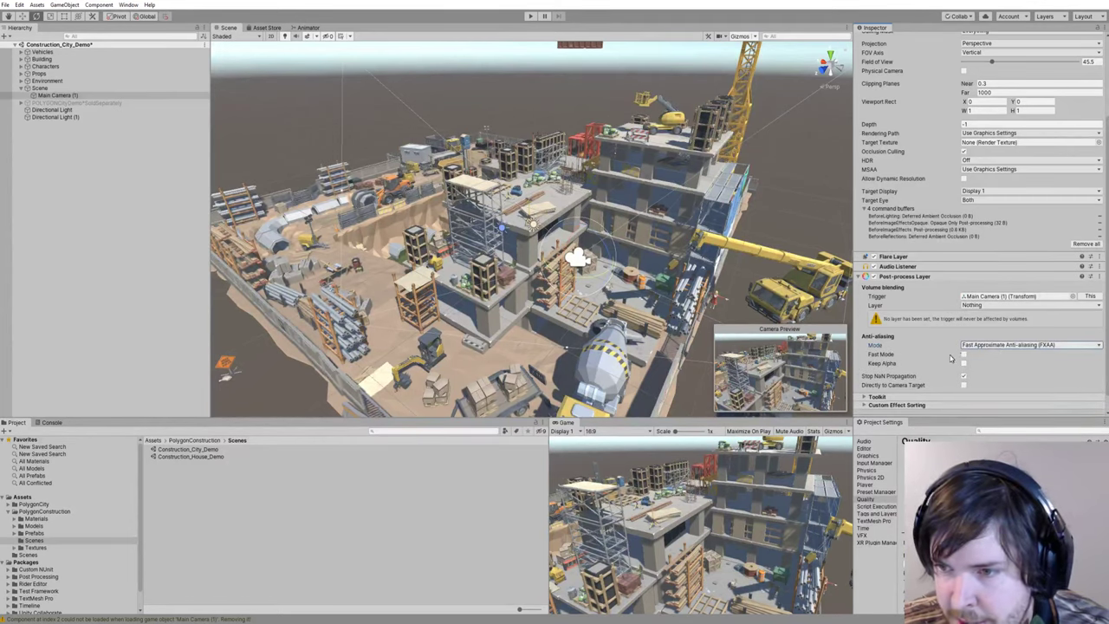
{"action": "scroll", "coordinate": [944, 357], "scroll_direction": "down", "scroll_amount": 1}
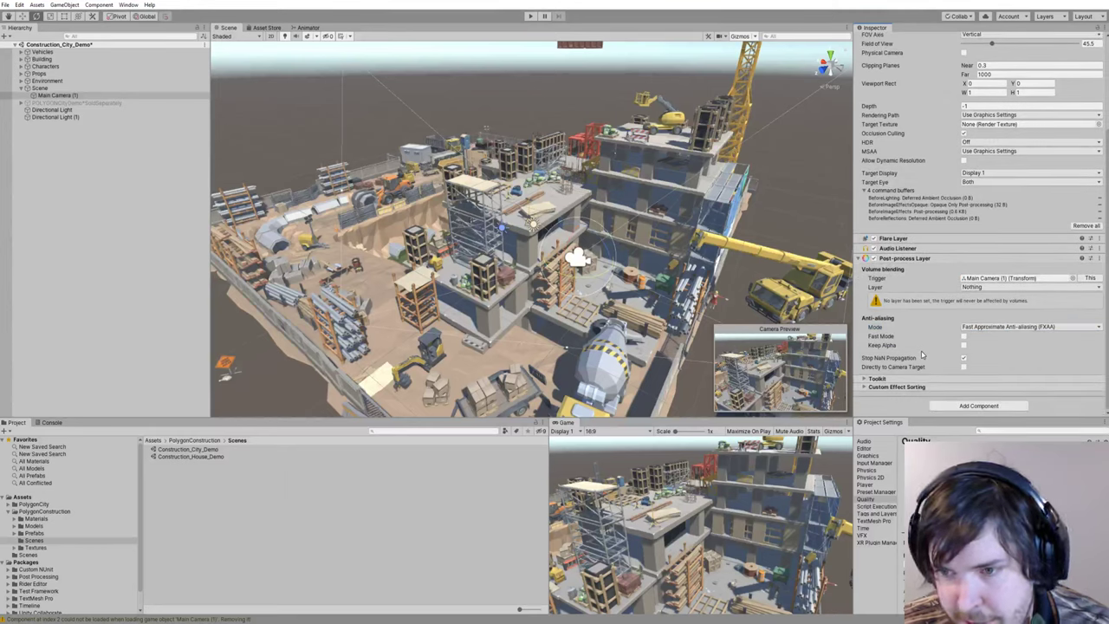
{"action": "left_click", "coordinate": [985, 287]}
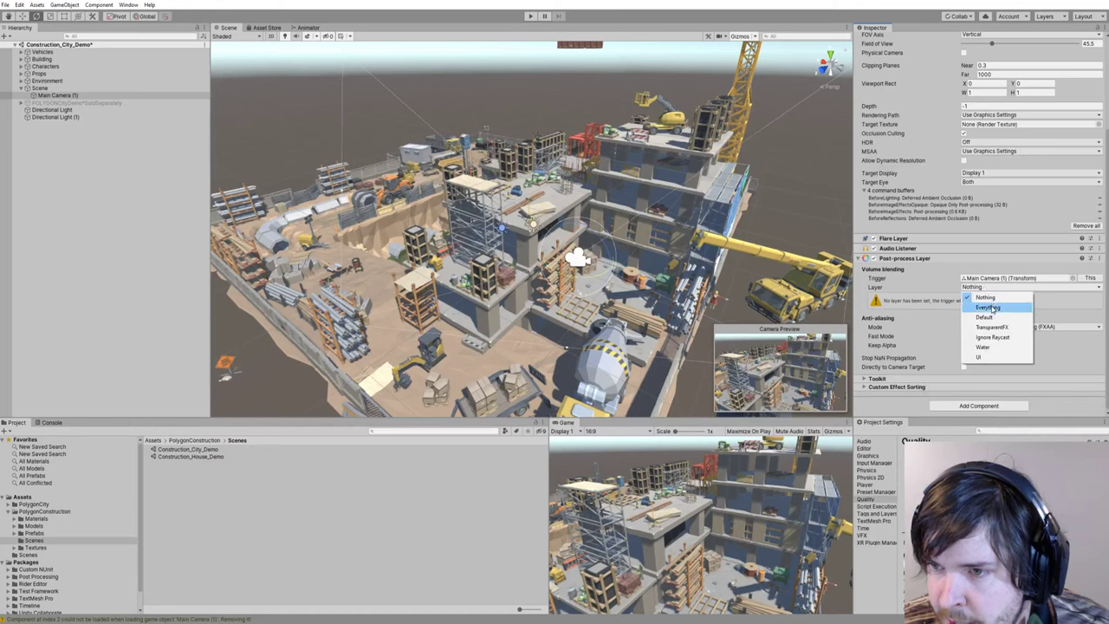
{"action": "left_click", "coordinate": [988, 307]}
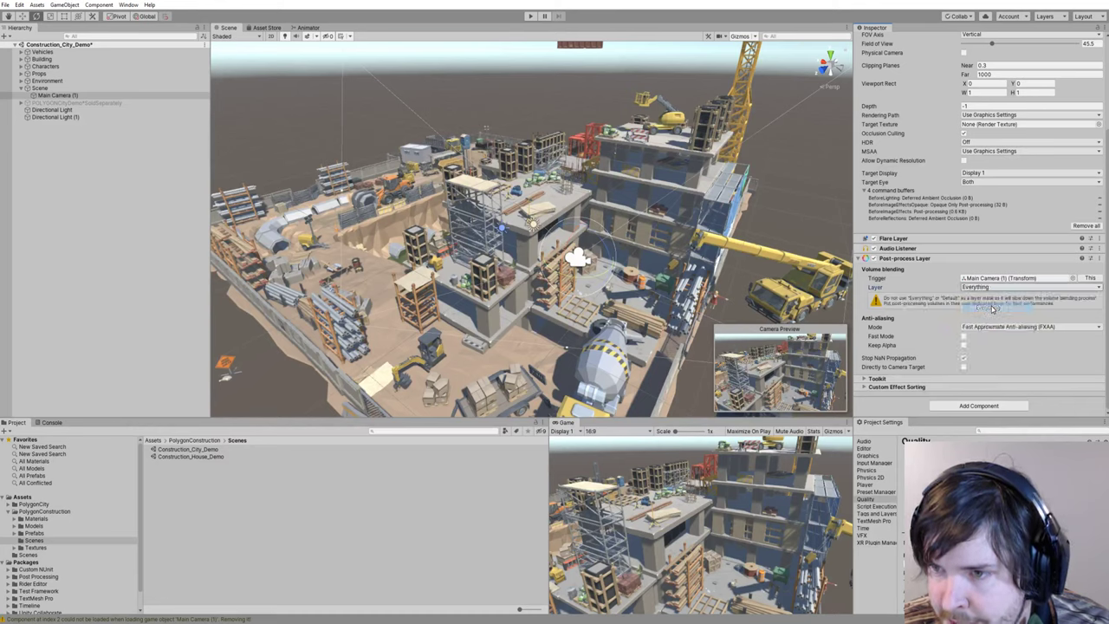
Step: Add a Post-process Volume component to Main Camera (1), create a new profile for it and locate that profile in the project
{"action": "left_click", "coordinate": [973, 407]}
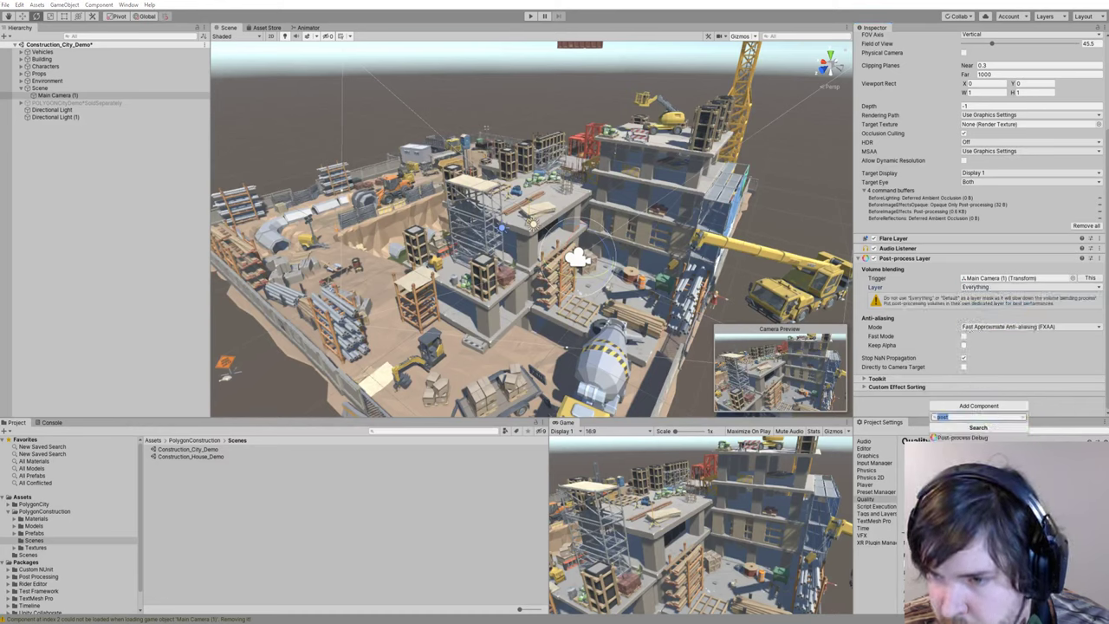
{"action": "left_click", "coordinate": [964, 453]}
{"action": "scroll", "coordinate": [966, 357], "scroll_direction": "down", "scroll_amount": 4}
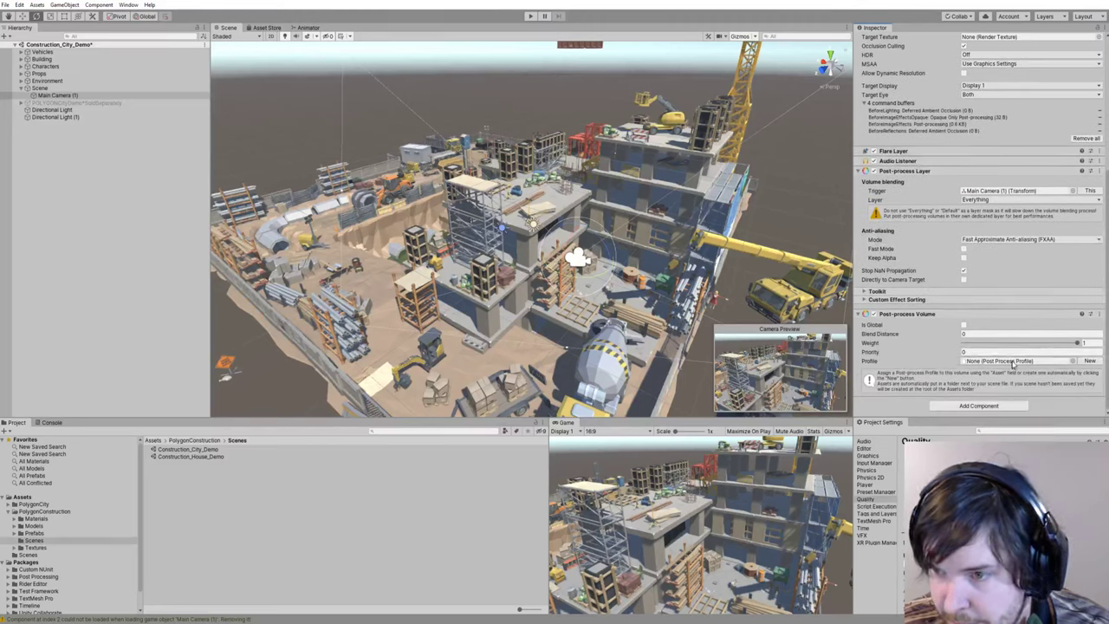
{"action": "left_click", "coordinate": [1090, 360]}
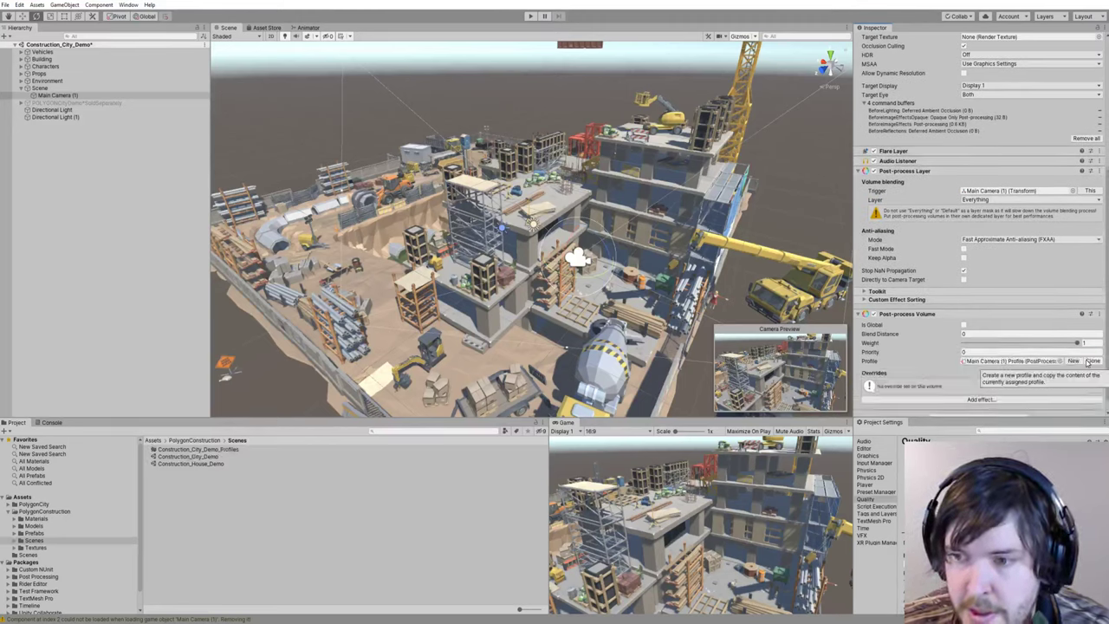
{"action": "left_click", "coordinate": [997, 363]}
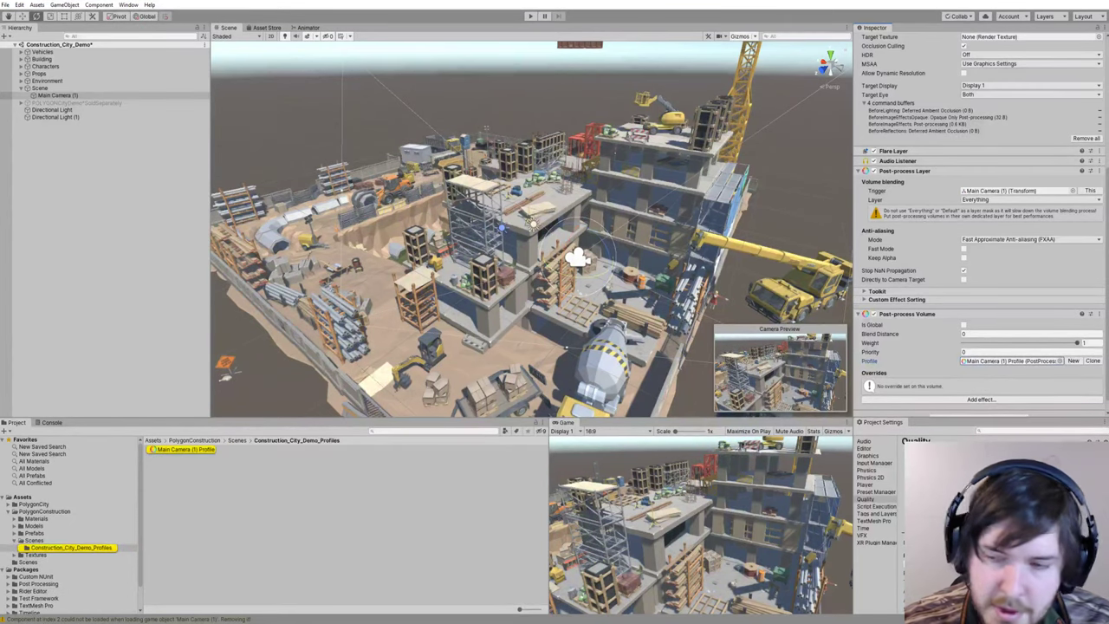
Step: Make the Post-process Volume global and set its priority to 1
{"action": "left_click", "coordinate": [964, 325]}
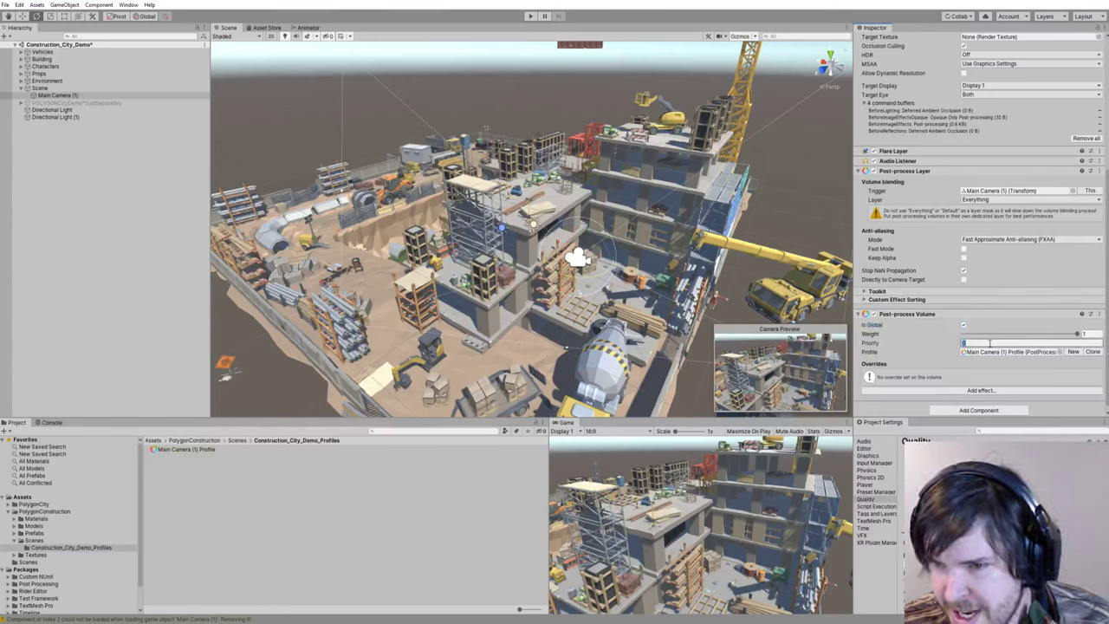
{"action": "scroll", "coordinate": [991, 343], "scroll_direction": "down", "scroll_amount": 1}
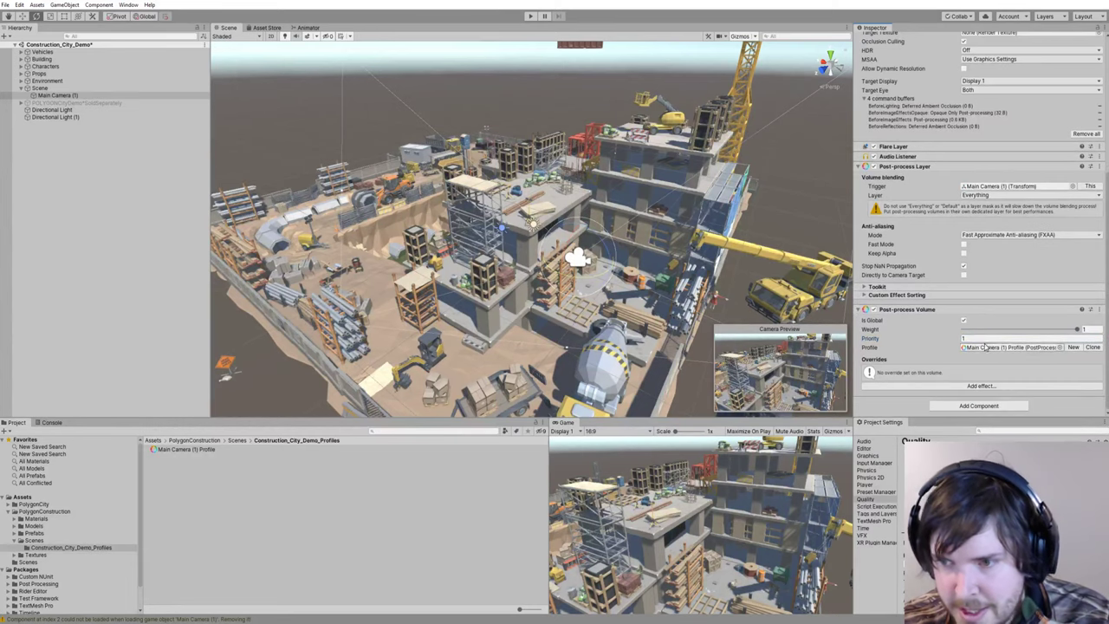
{"action": "left_click", "coordinate": [919, 386]}
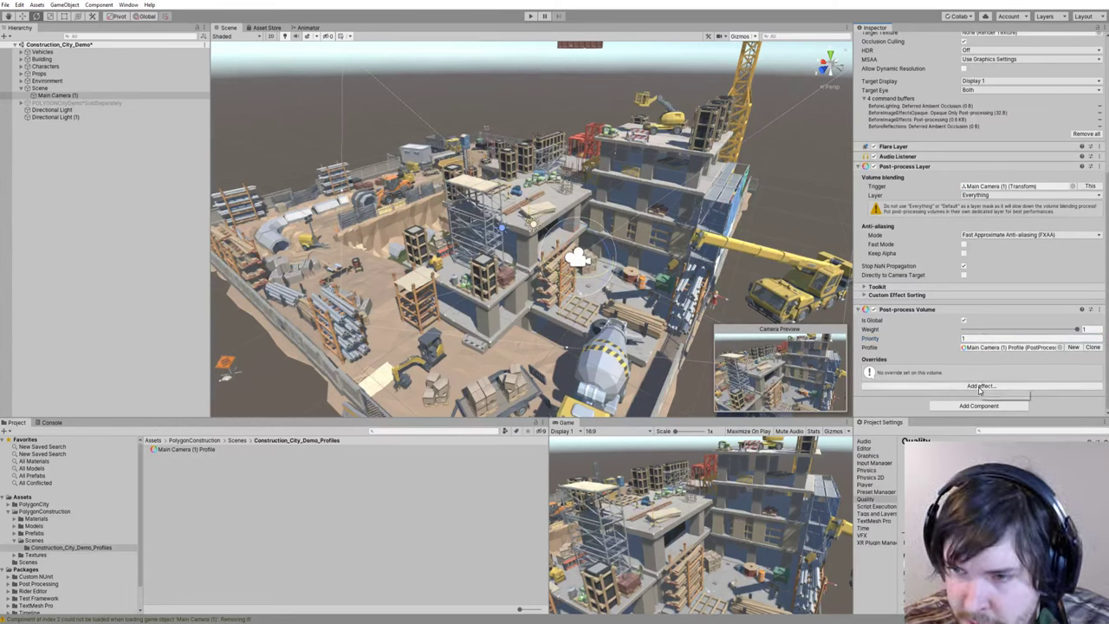
Step: Add a Bloom effect to the Main Camera (1) Profile and enable its Intensity, Threshold and Soft Knee overrides
{"action": "left_click", "coordinate": [181, 452]}
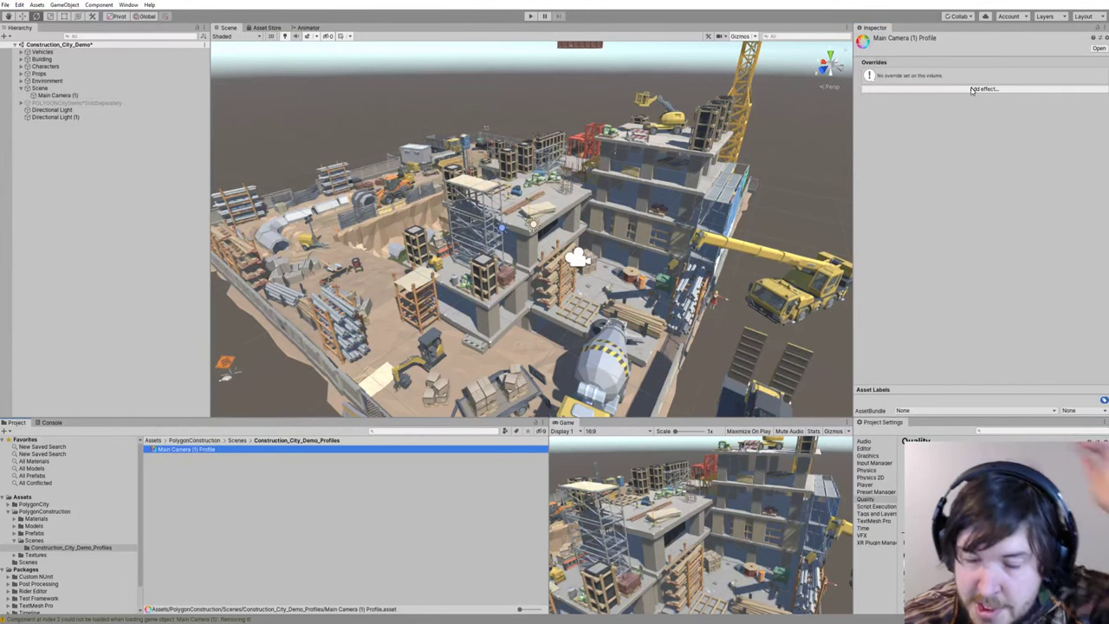
{"action": "left_click", "coordinate": [972, 90]}
{"action": "mouse_move", "coordinate": [981, 94]}
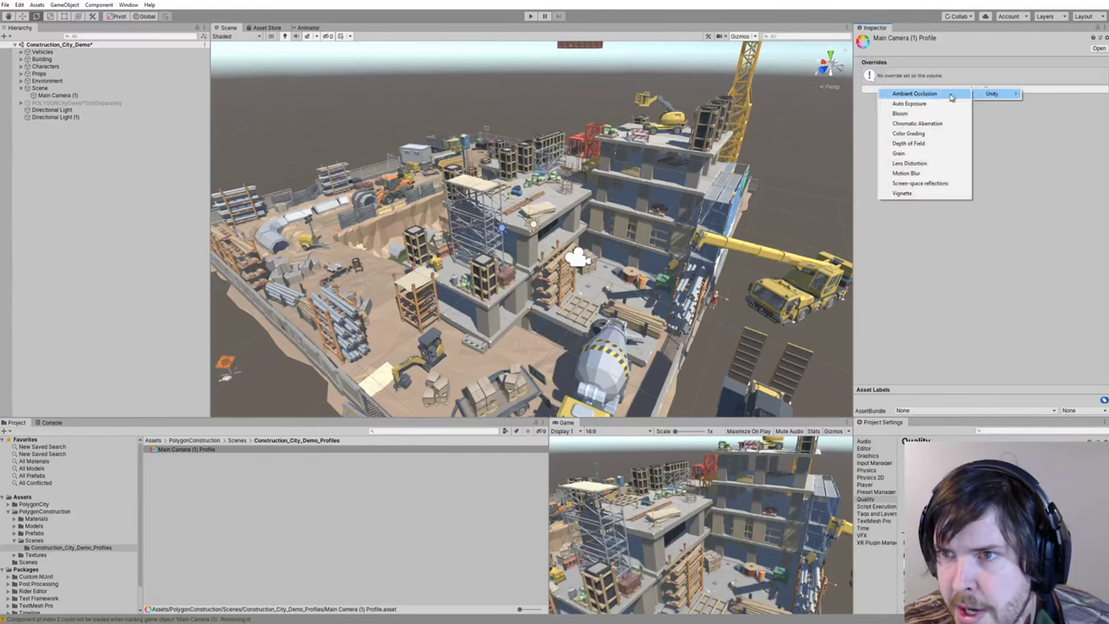
{"action": "left_click", "coordinate": [927, 114]}
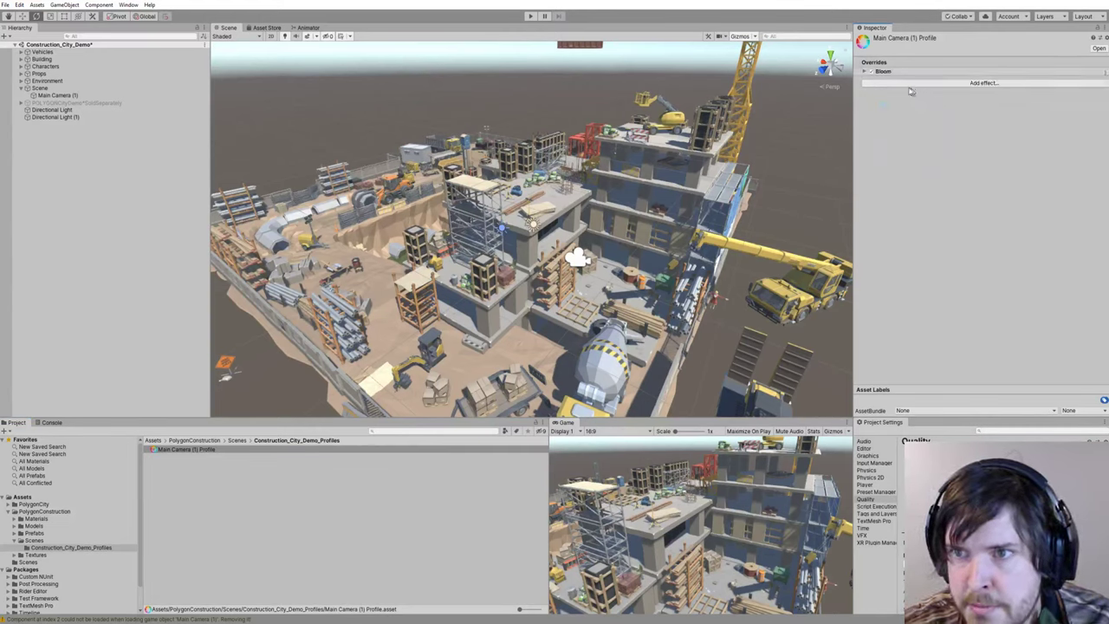
{"action": "left_click", "coordinate": [864, 73]}
{"action": "left_click", "coordinate": [865, 100]}
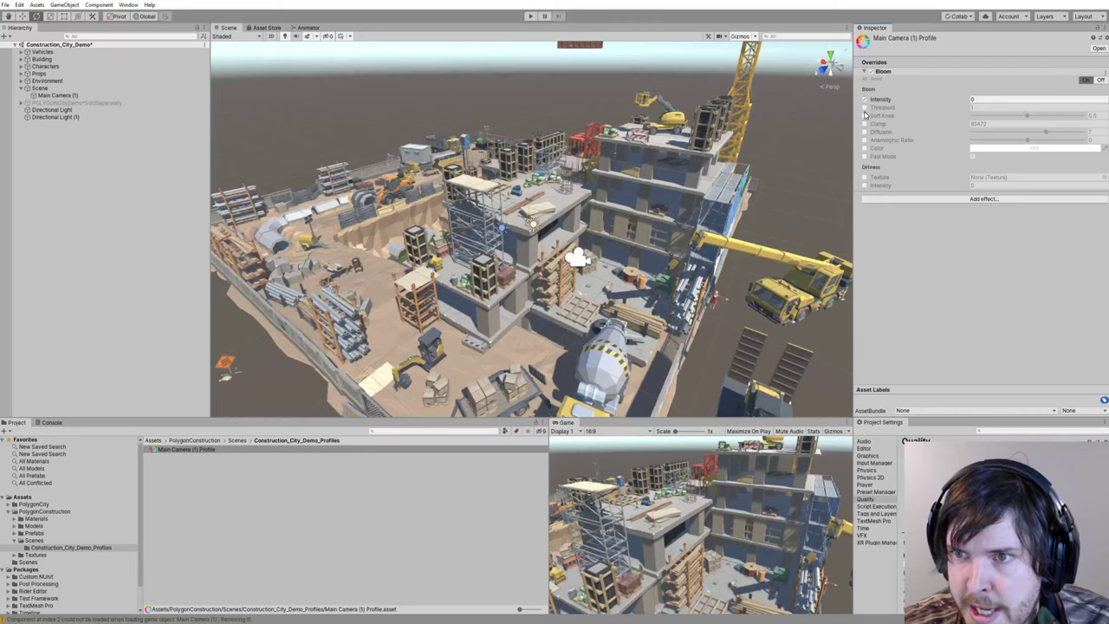
{"action": "left_click", "coordinate": [865, 107]}
{"action": "left_click", "coordinate": [865, 116]}
Step: Set Bloom's intensity to 0.72 and its threshold to 0.7, and switch the effect off
{"action": "left_click_drag", "start_coordinate": [956, 100], "coordinate": [960, 156]}
{"action": "left_click_drag", "start_coordinate": [952, 109], "coordinate": [541, 123]}
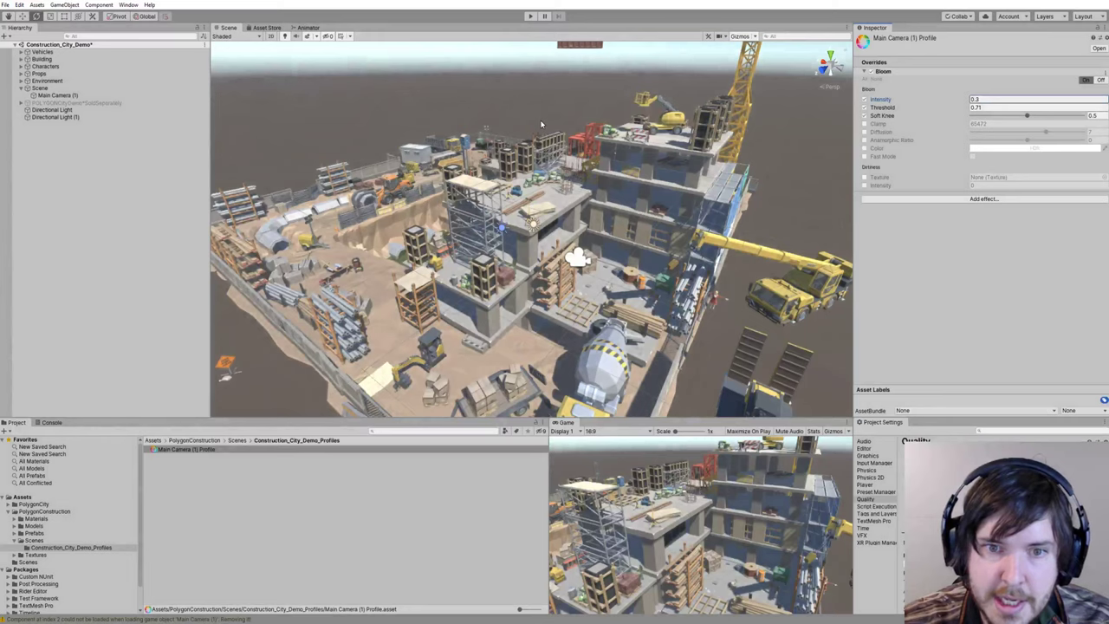
{"action": "mouse_move", "coordinate": [940, 106]}
{"action": "left_mouse_down"}
{"action": "mouse_move", "coordinate": [930, 113]}
{"action": "mouse_move", "coordinate": [977, 110]}
{"action": "mouse_move", "coordinate": [890, 112]}
{"action": "mouse_move", "coordinate": [971, 101]}
{"action": "mouse_move", "coordinate": [943, 99]}
{"action": "left_mouse_up"}
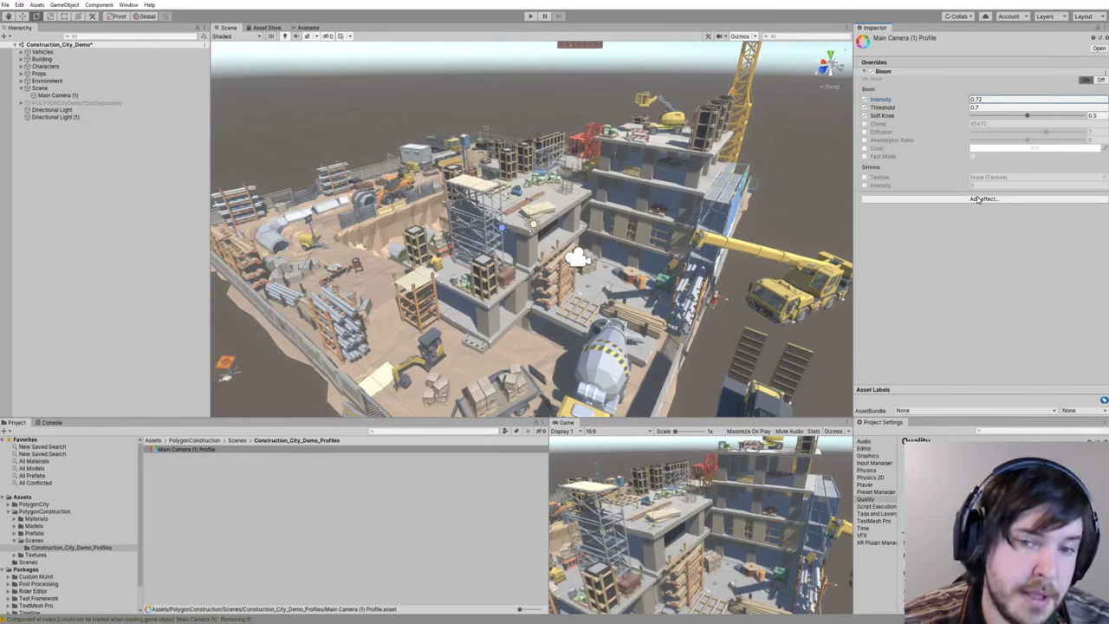
{"action": "left_click", "coordinate": [871, 72]}
{"action": "left_click", "coordinate": [865, 73]}
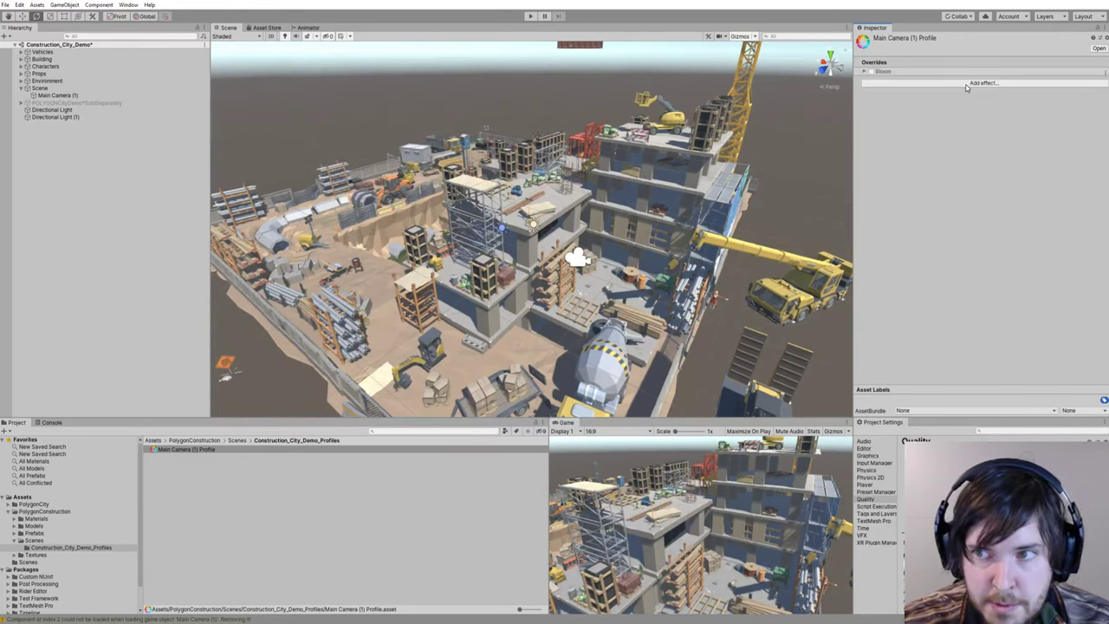
Step: Add an Ambient Occlusion effect to the profile and enable its Mode, Intensity and Thickness Modifier overrides
{"action": "left_click", "coordinate": [967, 85]}
{"action": "left_click", "coordinate": [1031, 91]}
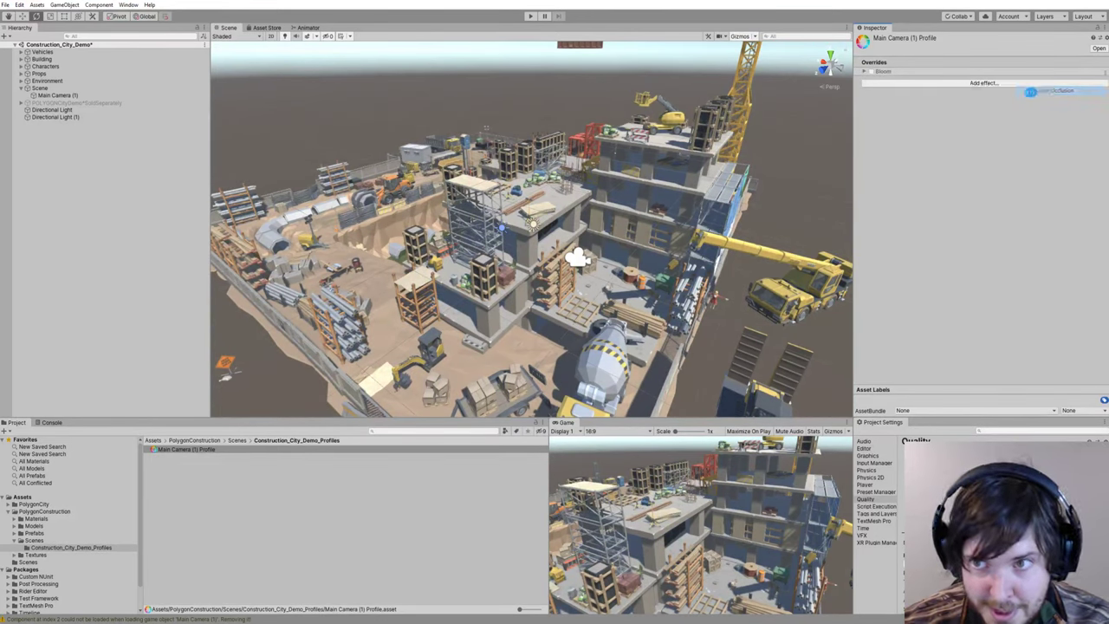
{"action": "left_click", "coordinate": [866, 80]}
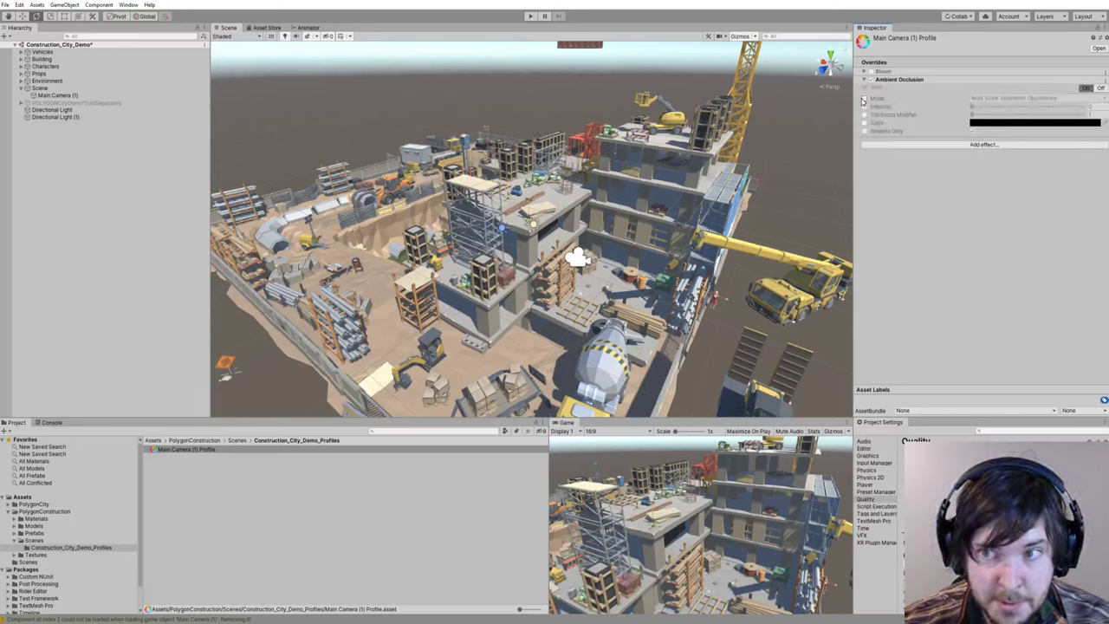
{"action": "left_click", "coordinate": [864, 98]}
{"action": "left_click", "coordinate": [864, 107]}
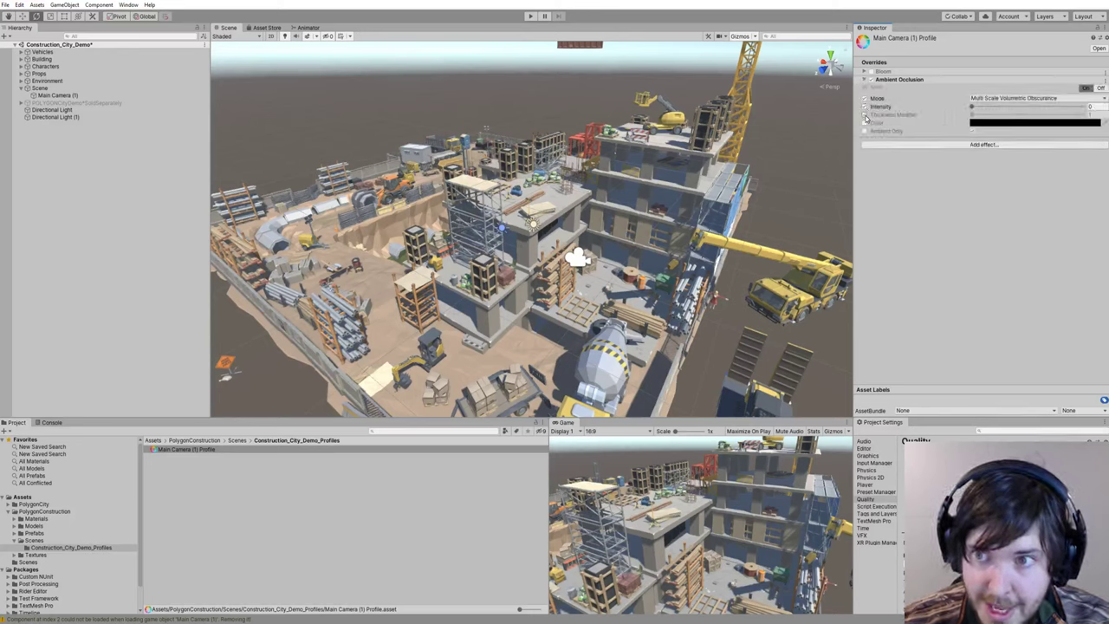
{"action": "left_click", "coordinate": [864, 114]}
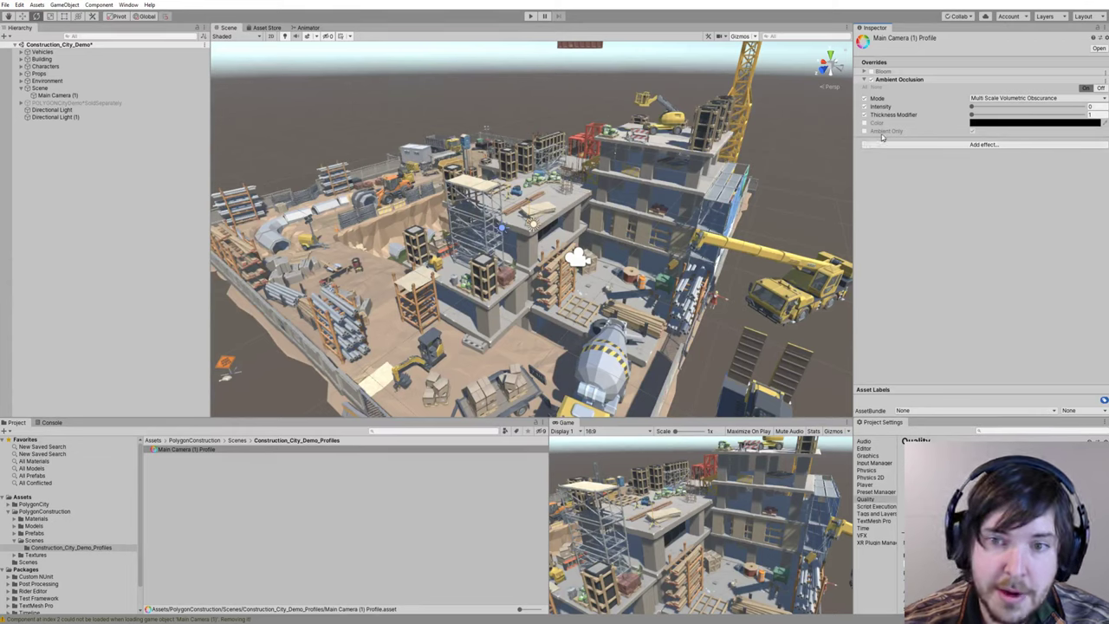
Step: Switch Ambient Occlusion to Scalable Ambient Obscurance, enable its Radius and Quality overrides, and set the quality to High
{"action": "left_click", "coordinate": [988, 100]}
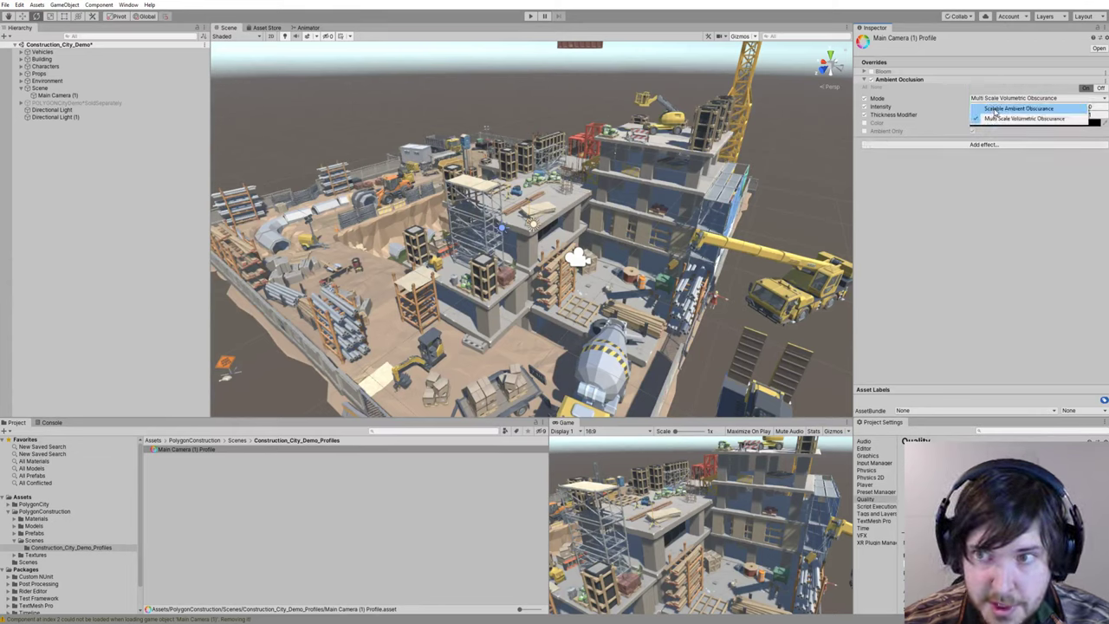
{"action": "left_click", "coordinate": [997, 110]}
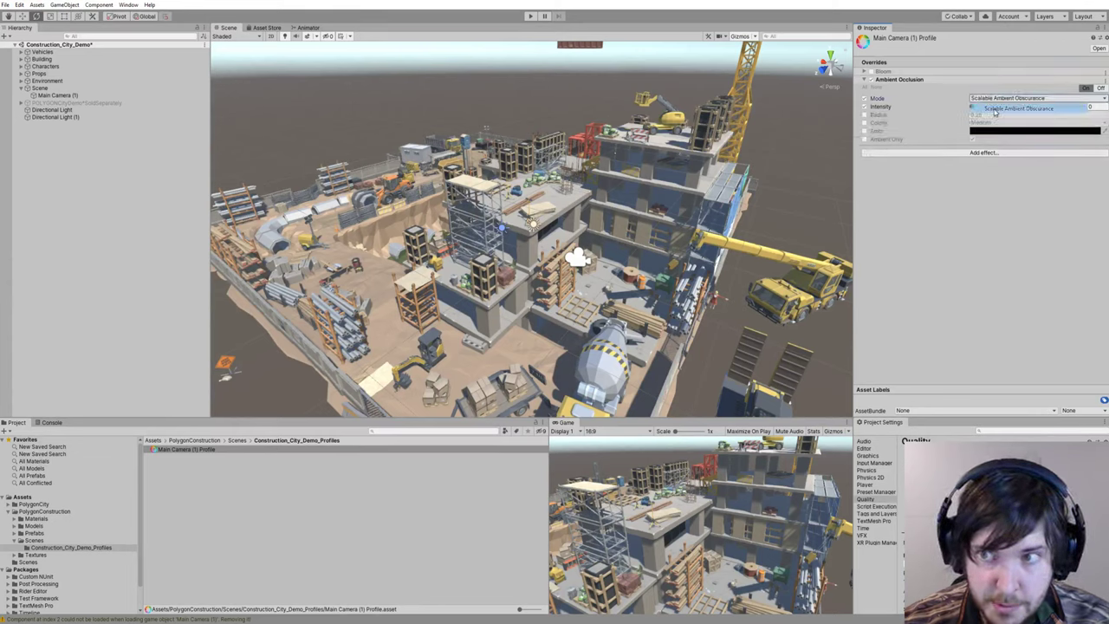
{"action": "left_click", "coordinate": [865, 115]}
{"action": "left_click", "coordinate": [864, 122]}
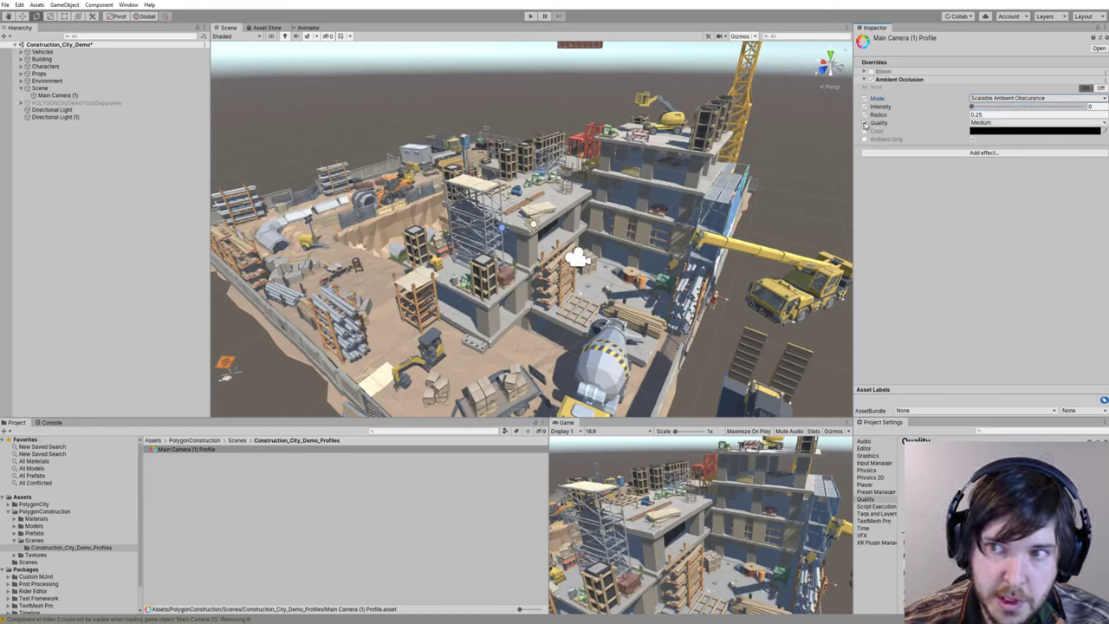
{"action": "left_click", "coordinate": [988, 123]}
{"action": "left_click", "coordinate": [993, 163]}
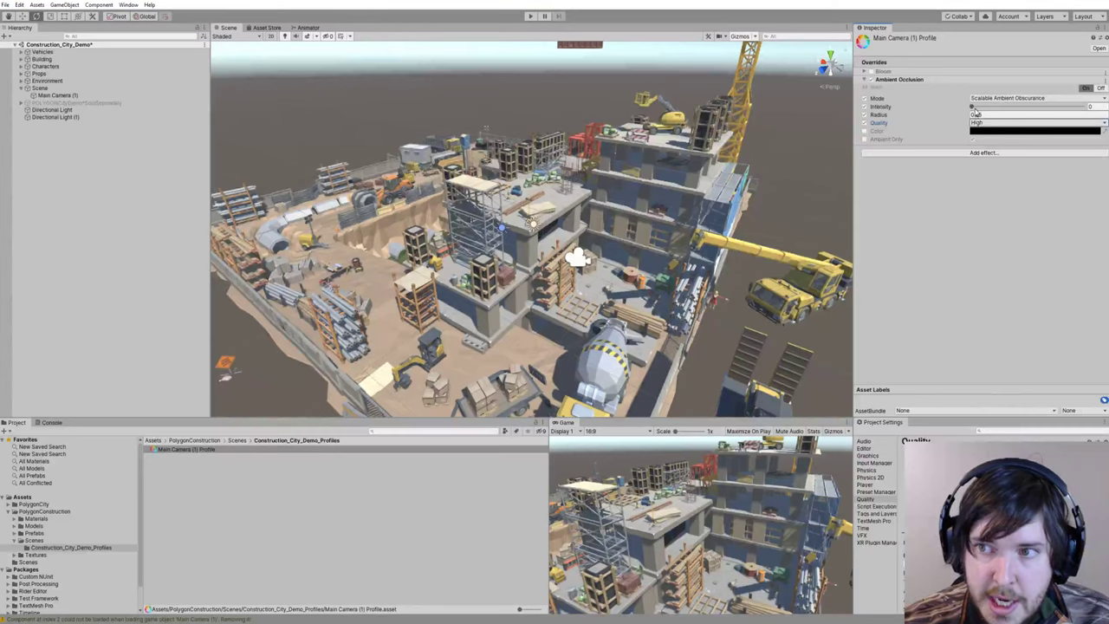
Step: Try an Ambient Occlusion intensity of 2.15 with a radius of 0.22, checking the shading from afar and up close
{"action": "left_click_drag", "start_coordinate": [975, 107], "coordinate": [1016, 116]}
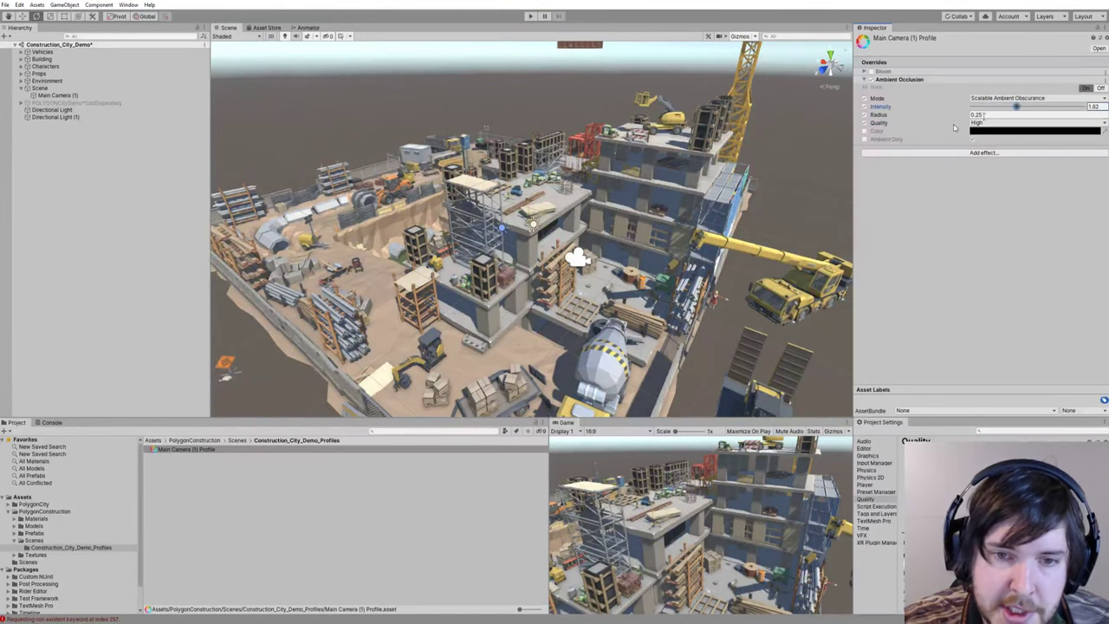
{"action": "right_click_drag", "start_coordinate": [806, 156], "coordinate": [811, 178]}
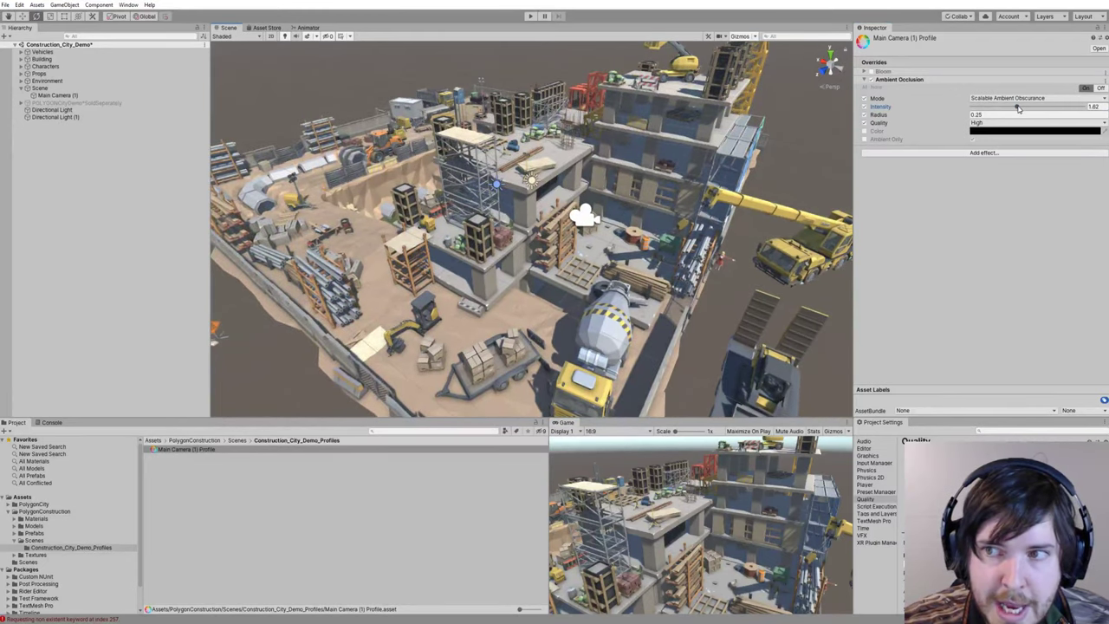
{"action": "mouse_move", "coordinate": [1020, 107]}
{"action": "left_mouse_down"}
{"action": "mouse_move", "coordinate": [966, 108]}
{"action": "mouse_move", "coordinate": [1031, 107]}
{"action": "left_mouse_up"}
{"action": "left_click_drag", "start_coordinate": [958, 116], "coordinate": [959, 121]}
{"action": "key", "text": "s"}
{"action": "right_click_drag", "start_coordinate": [595, 200], "coordinate": [590, 206]}
{"action": "scroll", "coordinate": [589, 202], "scroll_direction": "down", "scroll_amount": 3}
{"action": "key", "text": "s"}
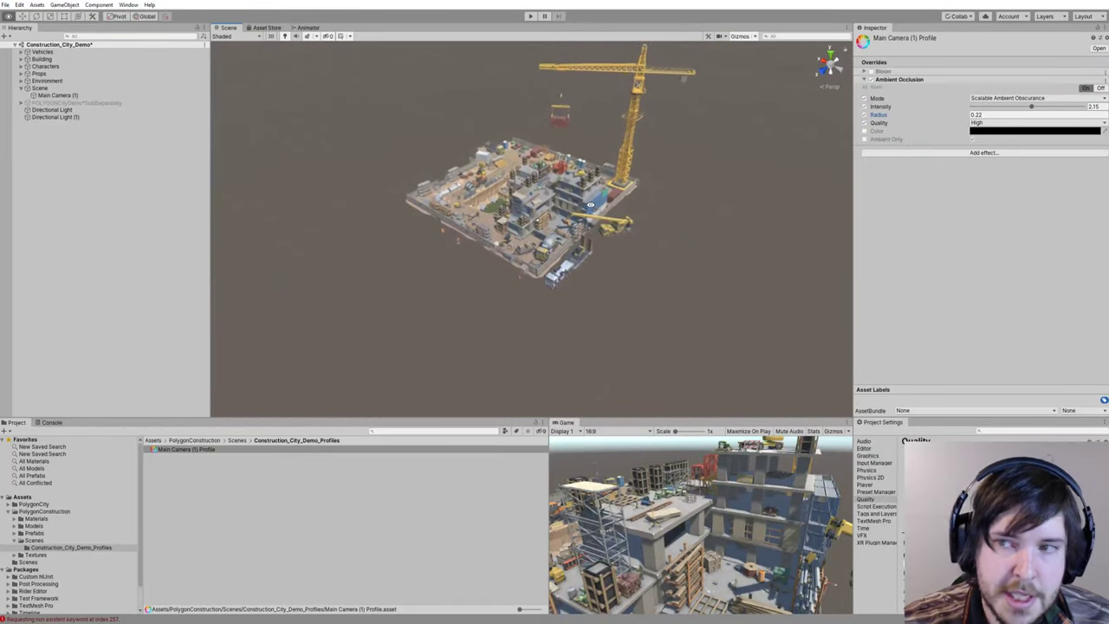
{"action": "scroll", "coordinate": [591, 205], "scroll_direction": "up", "scroll_amount": 10}
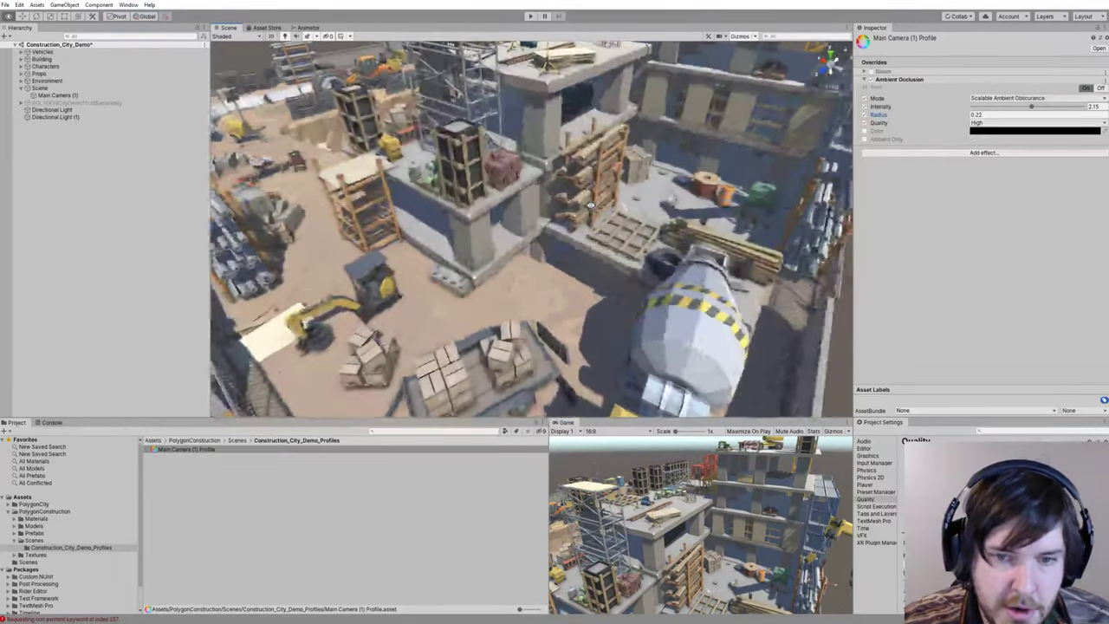
{"action": "left_click_drag", "start_coordinate": [664, 204], "coordinate": [832, 176], "text": "alt"}
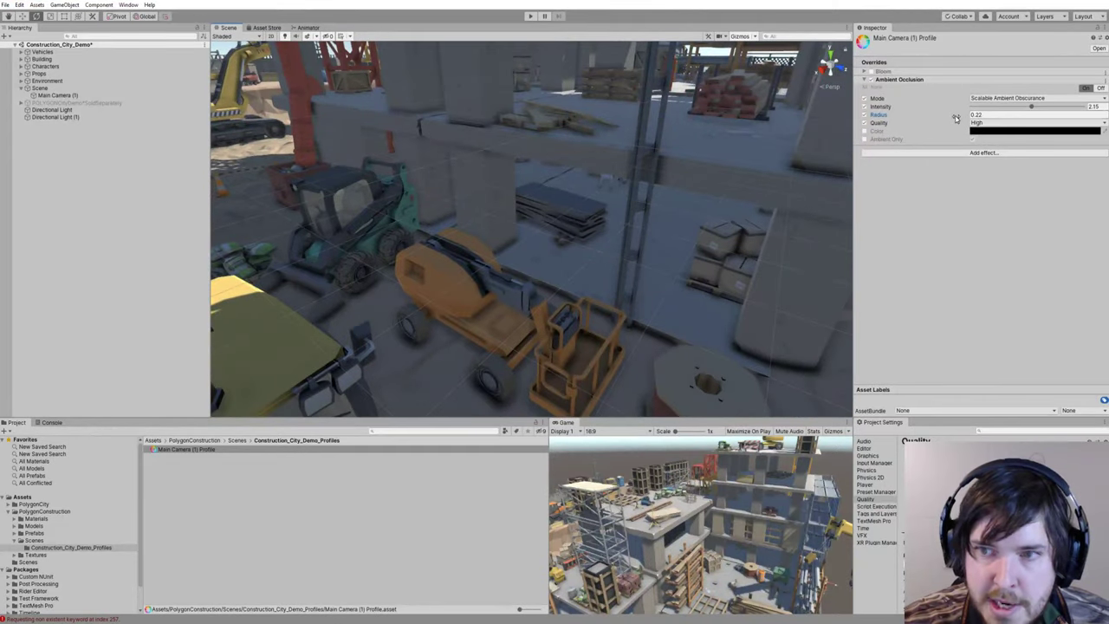
Step: Reduce the Ambient Occlusion radius to 0.05 and its intensity to 1.17, judging the shading inside the building
{"action": "mouse_move", "coordinate": [957, 117]}
{"action": "left_mouse_down"}
{"action": "mouse_move", "coordinate": [971, 117]}
{"action": "mouse_move", "coordinate": [955, 117]}
{"action": "left_mouse_up"}
{"action": "mouse_move", "coordinate": [522, 222]}
{"action": "right_mouse_down"}
{"action": "mouse_move", "coordinate": [457, 230]}
{"action": "mouse_move", "coordinate": [607, 217]}
{"action": "mouse_move", "coordinate": [487, 217]}
{"action": "mouse_move", "coordinate": [514, 174]}
{"action": "right_mouse_up"}
{"action": "key", "text": "w"}
{"action": "key", "text": "s"}
{"action": "key", "text": "w"}
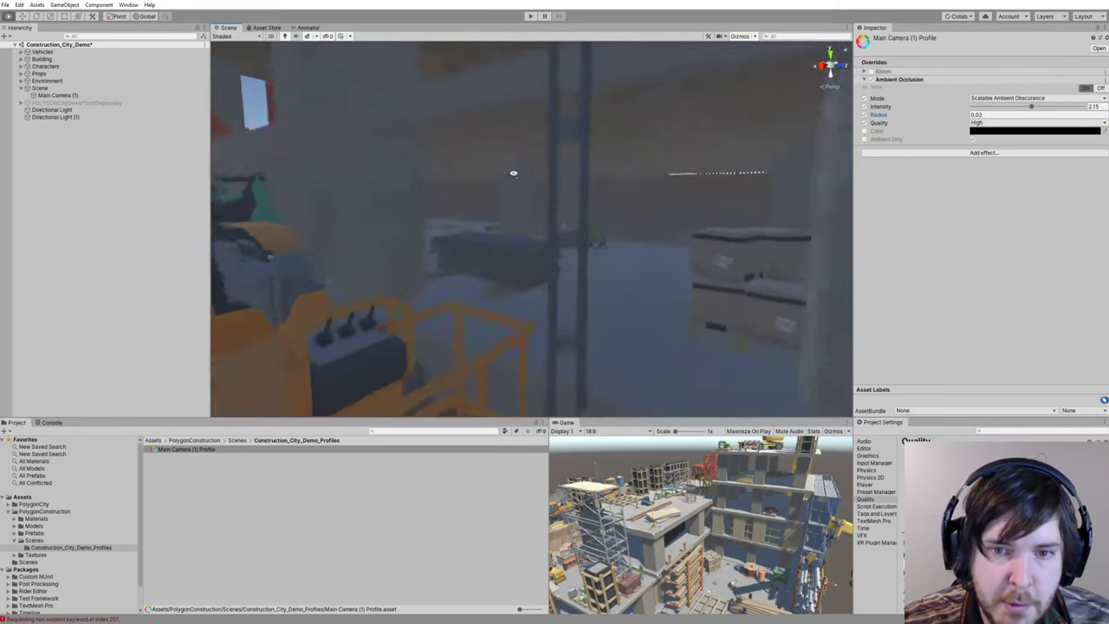
{"action": "left_click_drag", "start_coordinate": [514, 173], "coordinate": [595, 203], "text": "alt"}
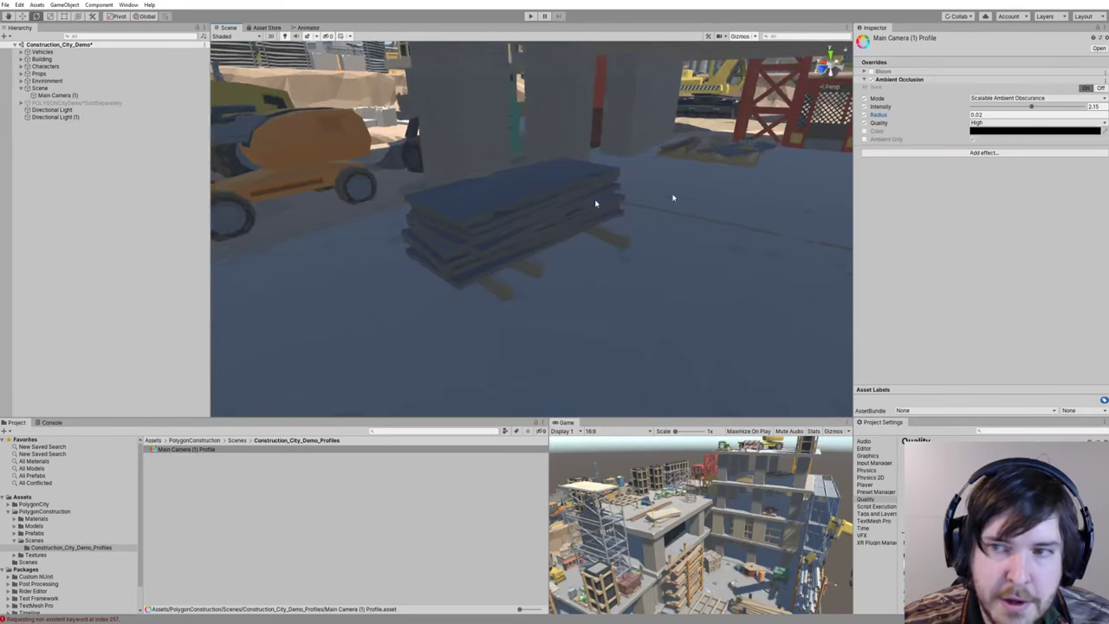
{"action": "mouse_move", "coordinate": [947, 117]}
{"action": "left_mouse_down"}
{"action": "mouse_move", "coordinate": [961, 115]}
{"action": "mouse_move", "coordinate": [949, 117]}
{"action": "left_mouse_up"}
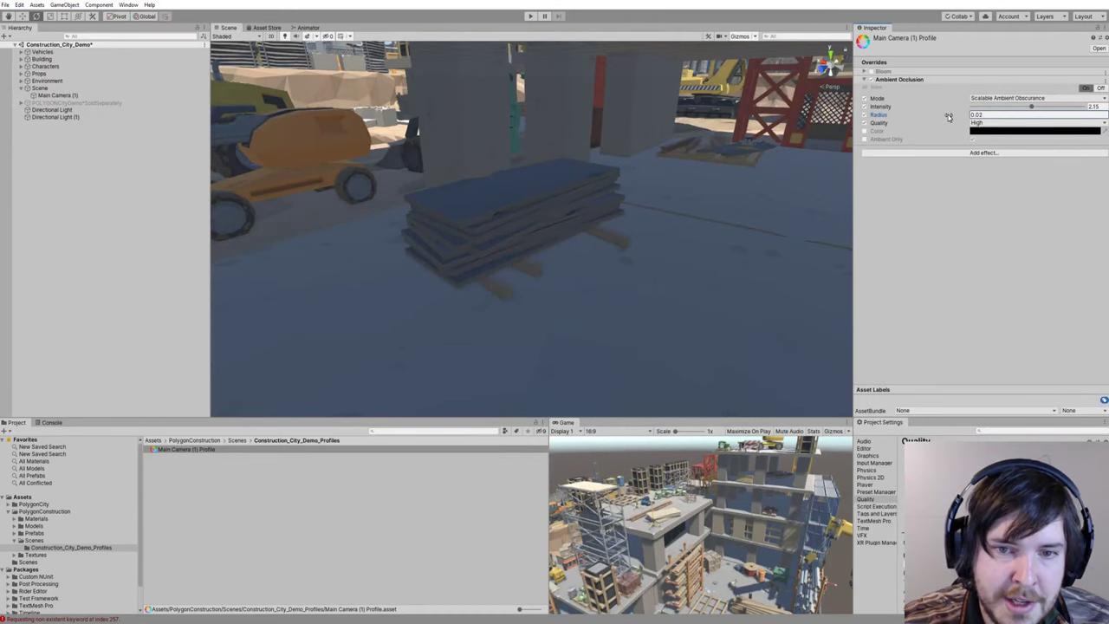
{"action": "left_click_drag", "start_coordinate": [1032, 107], "coordinate": [1003, 108]}
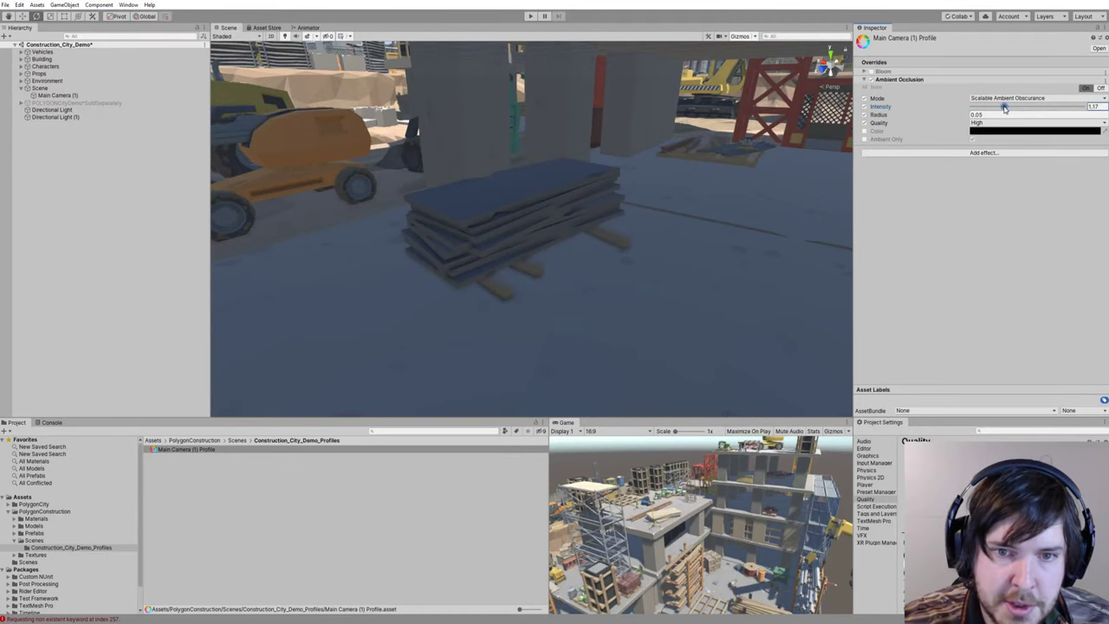
Step: Compare the wooden crates and gas cylinder with Ambient Occlusion off and on, leaving the effect enabled
{"action": "mouse_move", "coordinate": [614, 173]}
{"action": "right_mouse_down"}
{"action": "mouse_move", "coordinate": [524, 130]}
{"action": "mouse_move", "coordinate": [559, 116]}
{"action": "mouse_move", "coordinate": [789, 160]}
{"action": "mouse_move", "coordinate": [569, 169]}
{"action": "mouse_move", "coordinate": [602, 164]}
{"action": "right_mouse_up"}
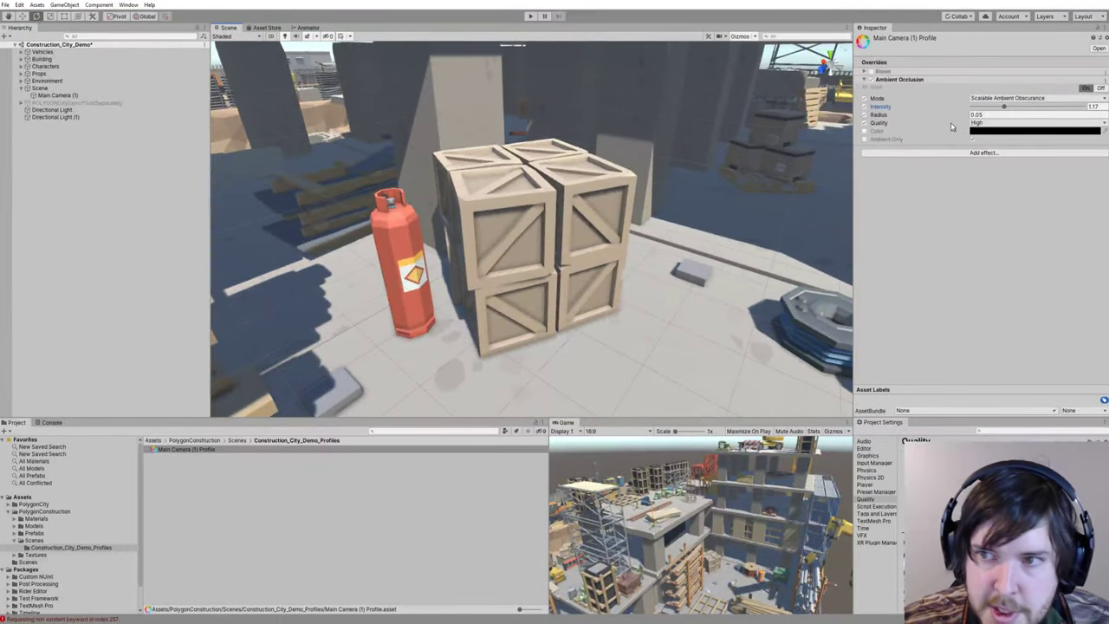
{"action": "left_click", "coordinate": [872, 80]}
{"action": "left_click", "coordinate": [872, 80]}
{"action": "left_click", "coordinate": [872, 80]}
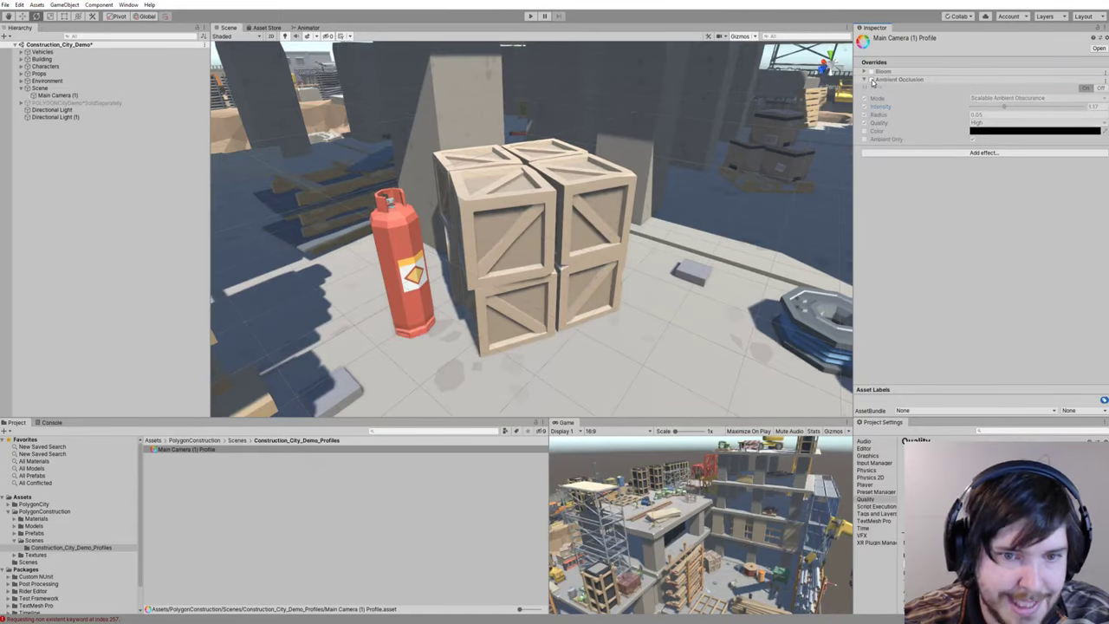
{"action": "left_click", "coordinate": [872, 80]}
Step: Set the Ambient Occlusion radius to 0.2 and its intensity to 1.66, checking the whole construction site
{"action": "right_click_drag", "start_coordinate": [593, 220], "coordinate": [588, 224]}
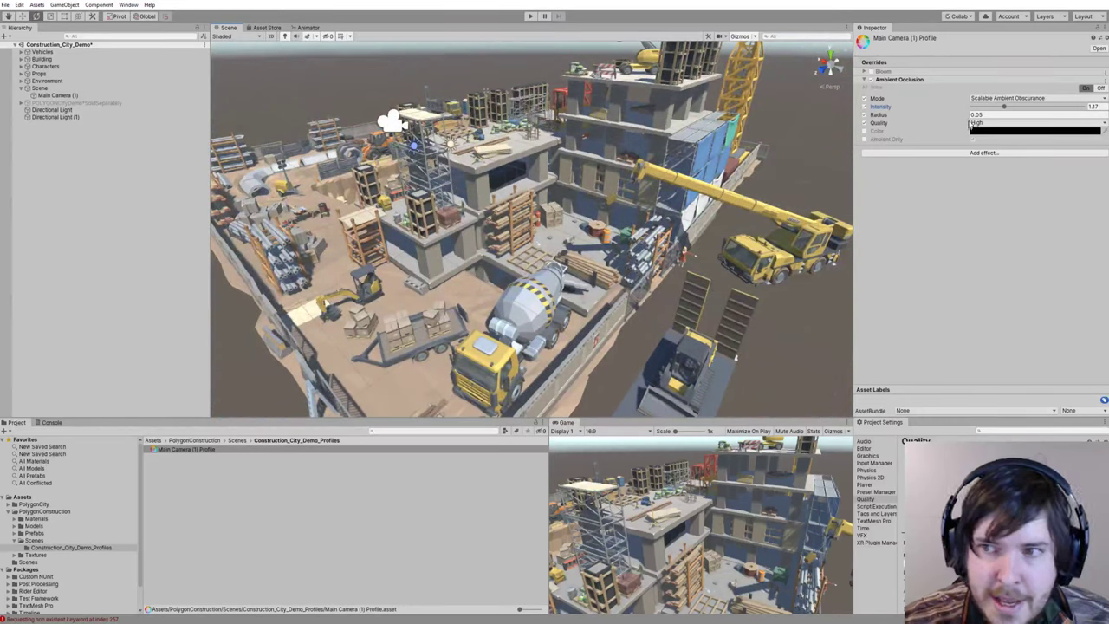
{"action": "mouse_move", "coordinate": [963, 118]}
{"action": "left_mouse_down"}
{"action": "mouse_move", "coordinate": [1033, 105]}
{"action": "mouse_move", "coordinate": [1018, 106]}
{"action": "left_mouse_up"}
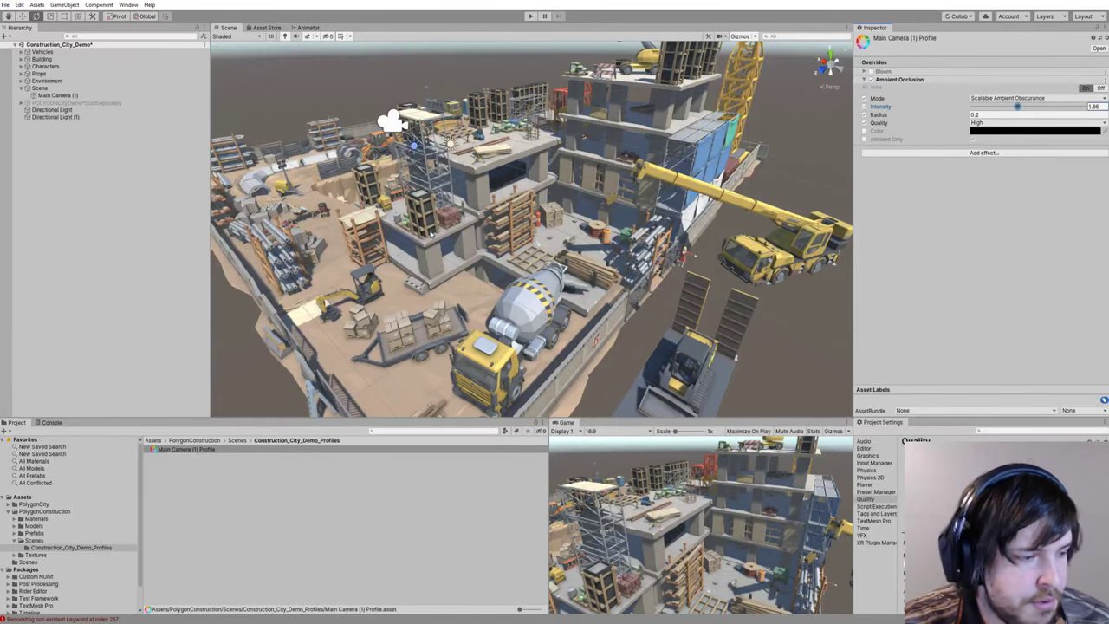
{"action": "key", "text": "w"}
{"action": "right_click_drag", "start_coordinate": [460, 220], "coordinate": [497, 188]}
{"action": "right_click_drag", "start_coordinate": [837, 167], "coordinate": [955, 61]}
Step: Re-enable Bloom and set its threshold to 1 and its intensity to 9.32
{"action": "left_click", "coordinate": [867, 72]}
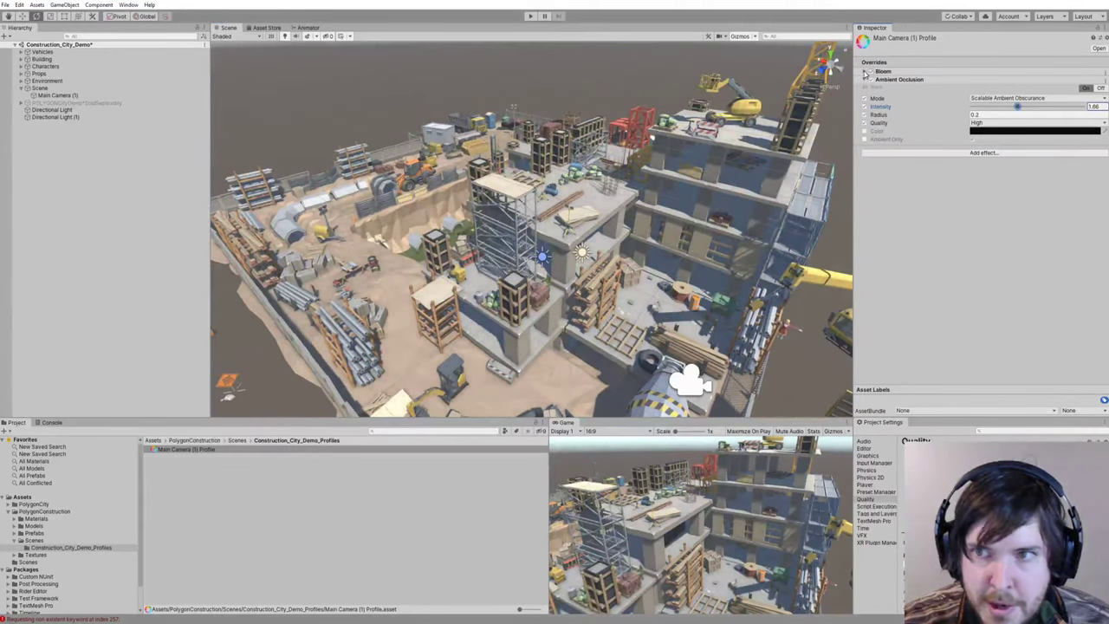
{"action": "left_click", "coordinate": [864, 72]}
{"action": "left_click_drag", "start_coordinate": [957, 110], "coordinate": [42, 101]}
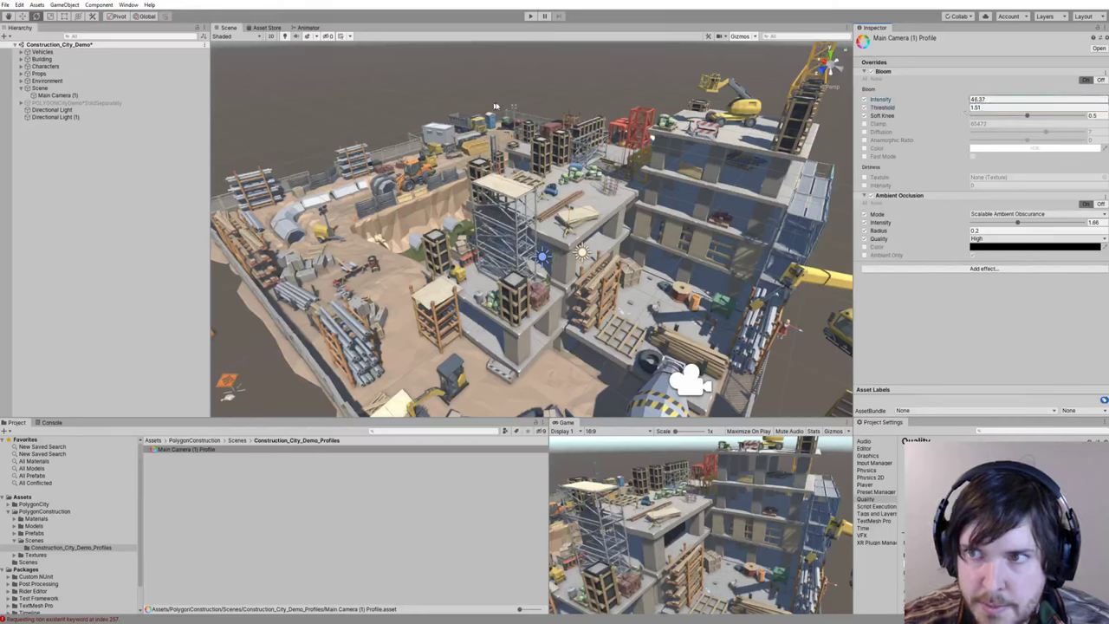
{"action": "left_click_drag", "start_coordinate": [967, 110], "coordinate": [476, 136]}
{"action": "type", "text": ".15"}
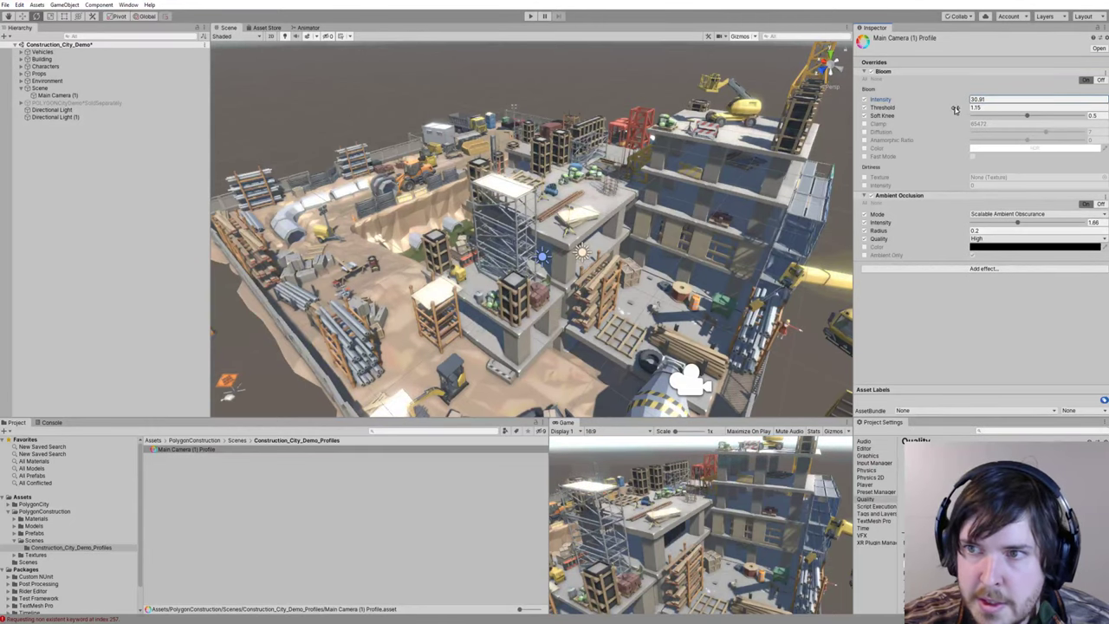
{"action": "left_click_drag", "start_coordinate": [956, 110], "coordinate": [515, 119]}
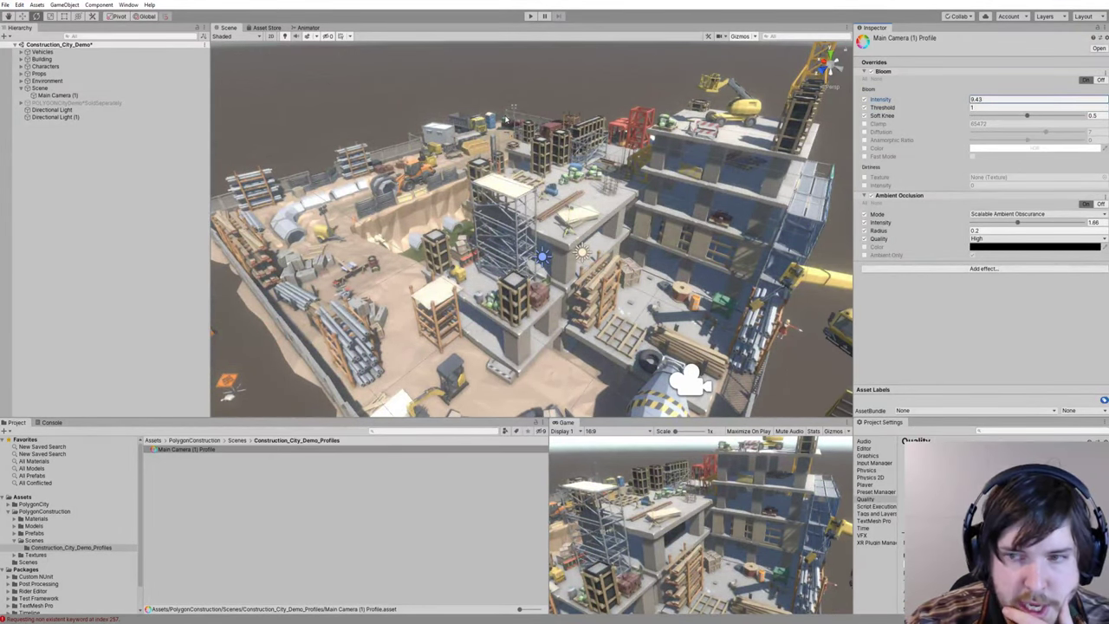
Step: Enable the Texture and Intensity overrides for Bloom's dirtiness
{"action": "left_click", "coordinate": [864, 177]}
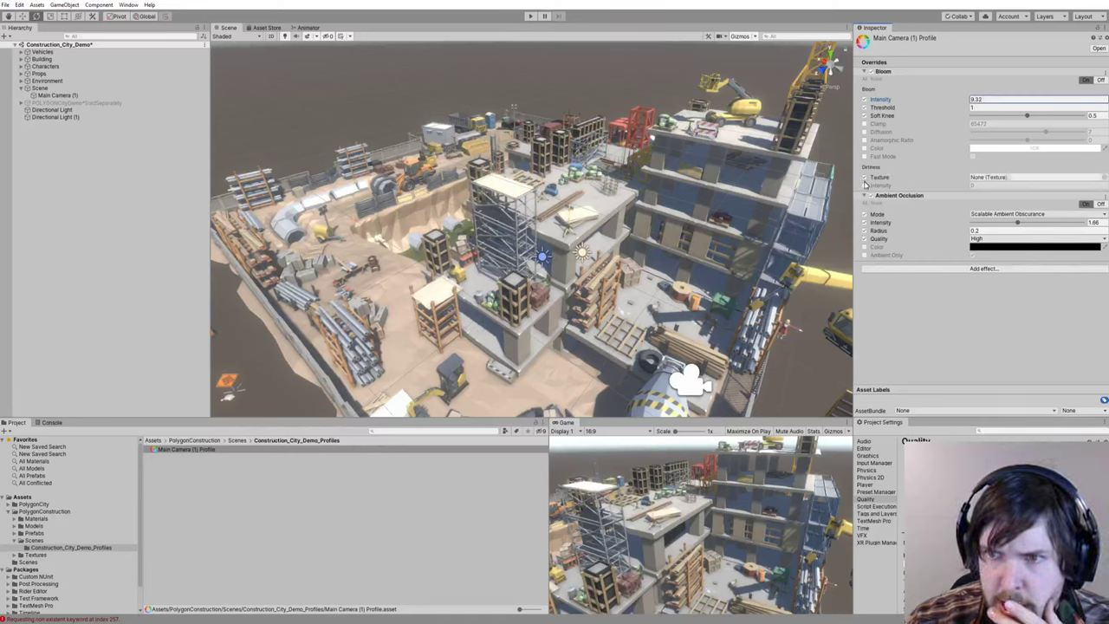
{"action": "left_click", "coordinate": [864, 185]}
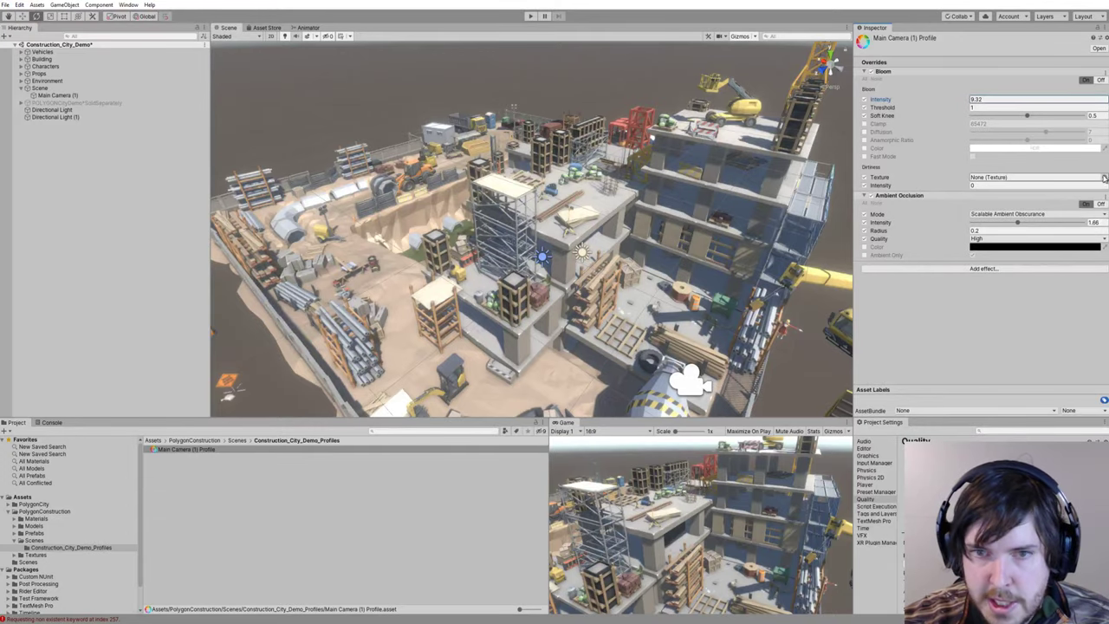
Step: Add a Vignette effect to the Main Camera (1) profile and expand its settings
{"action": "right_click_drag", "start_coordinate": [525, 192], "coordinate": [490, 198]}
{"action": "left_click", "coordinate": [958, 269]}
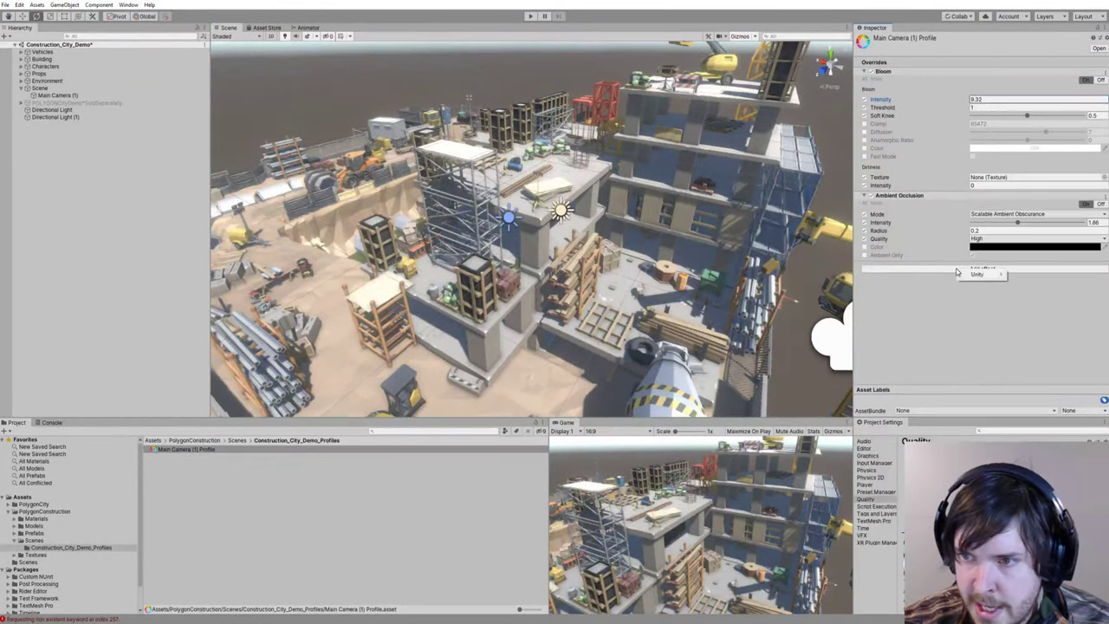
{"action": "mouse_move", "coordinate": [975, 276]}
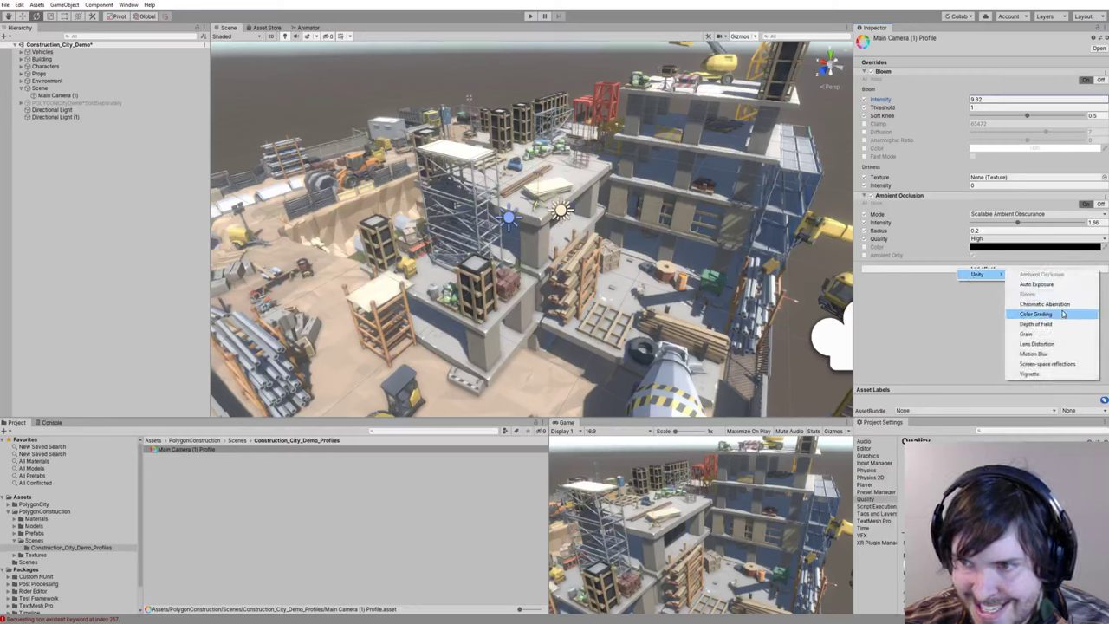
{"action": "left_click", "coordinate": [1039, 374]}
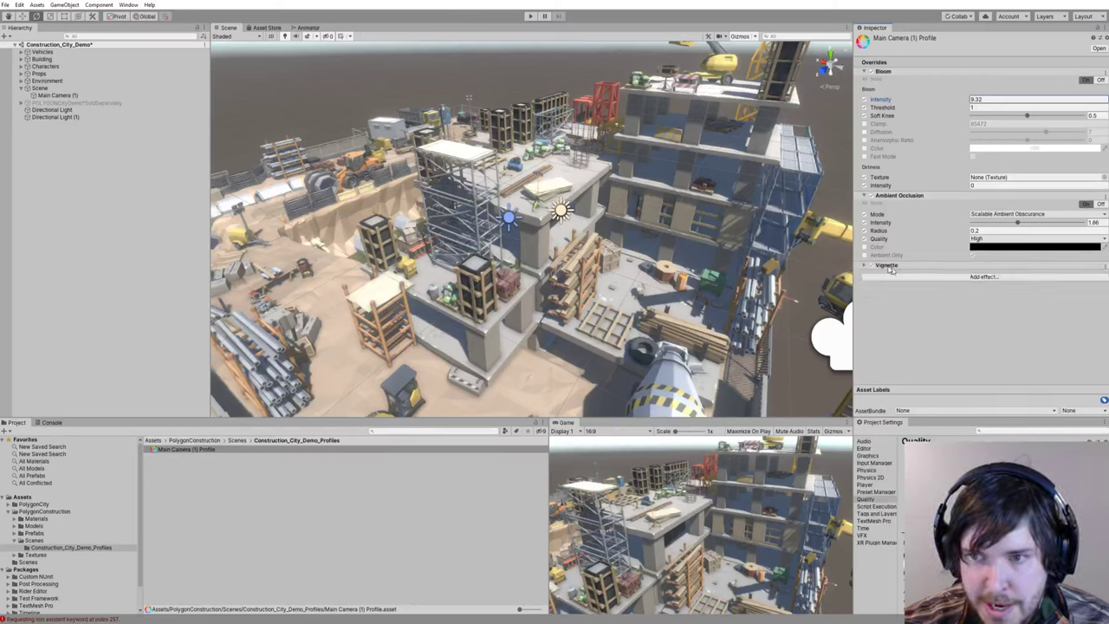
{"action": "right_click_drag", "start_coordinate": [572, 260], "coordinate": [543, 286]}
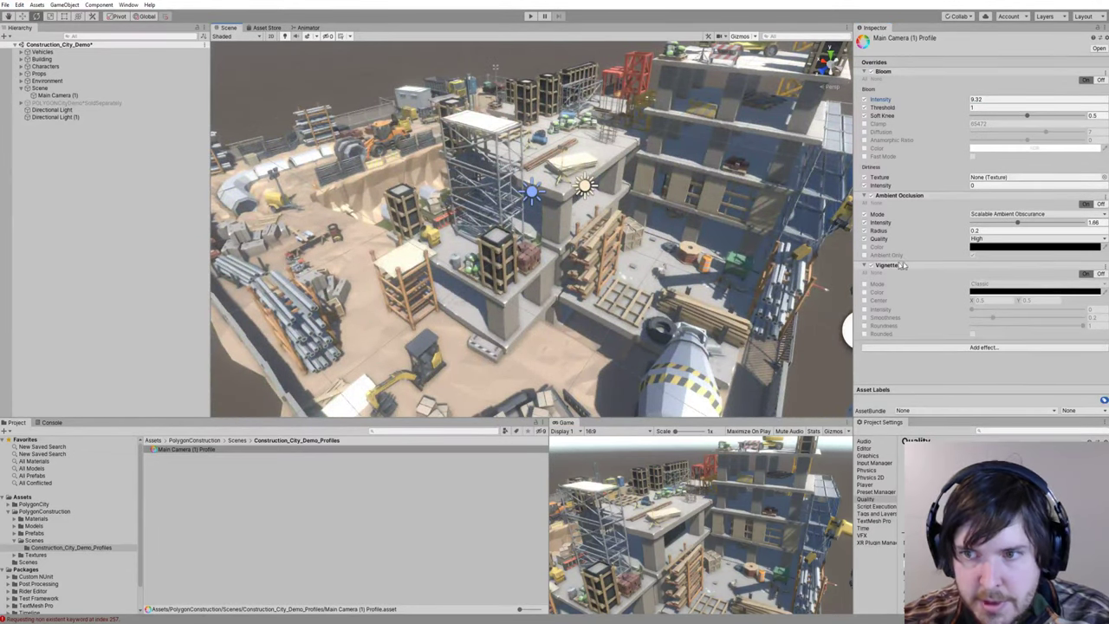
Step: Enable the Vignette's Mode, Color, Center and Intensity overrides and set its intensity to 0.351
{"action": "left_click", "coordinate": [864, 284]}
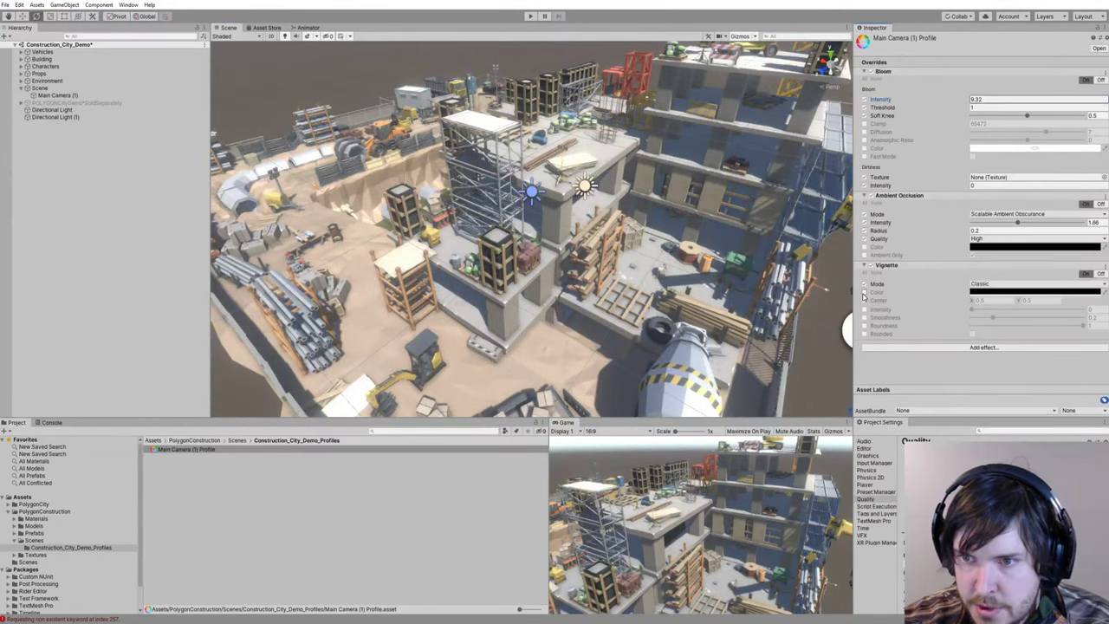
{"action": "left_click", "coordinate": [864, 301]}
{"action": "left_click", "coordinate": [865, 309]}
{"action": "left_click_drag", "start_coordinate": [972, 311], "coordinate": [1007, 309]}
{"action": "right_click_drag", "start_coordinate": [663, 256], "coordinate": [707, 262]}
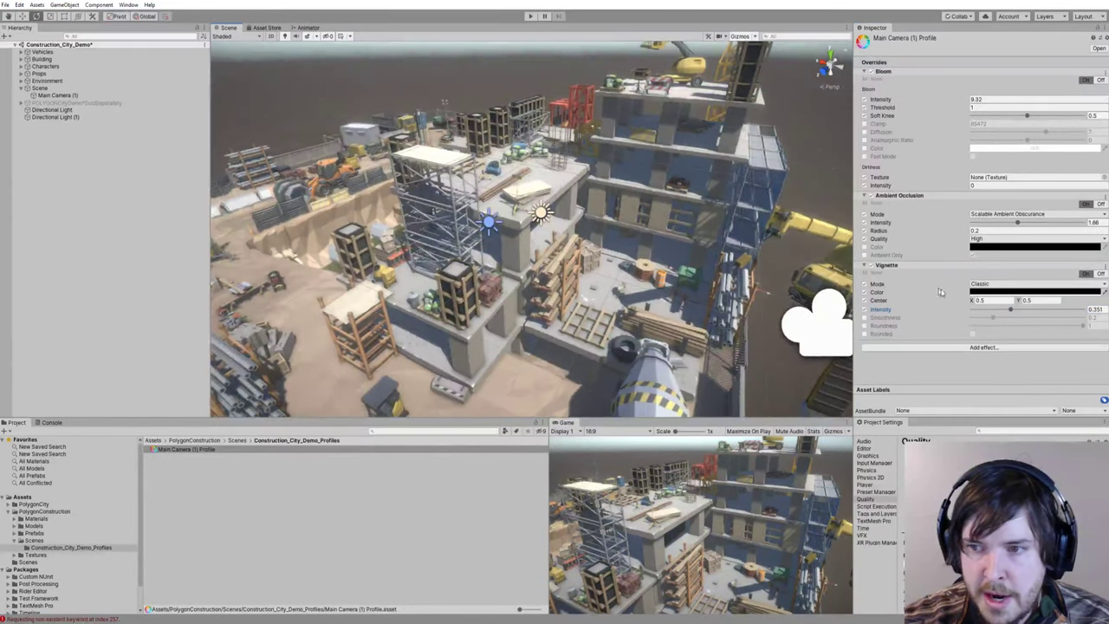
Step: Change the Vignette color to a very dark blue-purple and check the edges of the scene view
{"action": "left_click", "coordinate": [1031, 292]}
{"action": "left_click_drag", "start_coordinate": [775, 150], "coordinate": [814, 139]}
{"action": "left_click", "coordinate": [856, 52]}
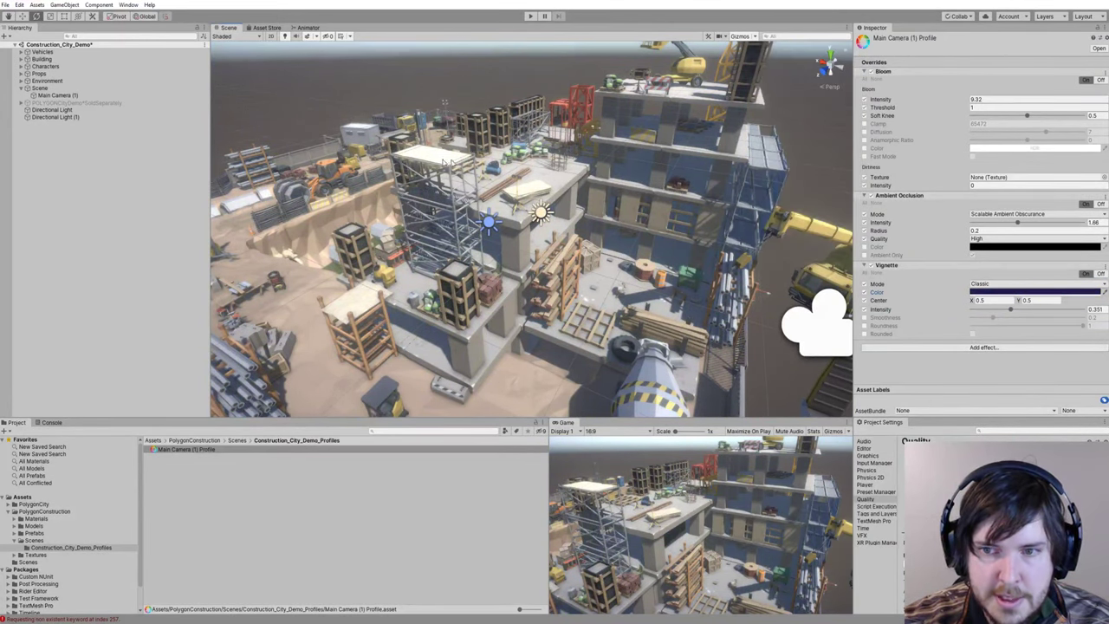
{"action": "mouse_move", "coordinate": [453, 159]}
{"action": "right_mouse_down"}
{"action": "mouse_move", "coordinate": [343, 154]}
{"action": "mouse_move", "coordinate": [435, 164]}
{"action": "right_mouse_up"}
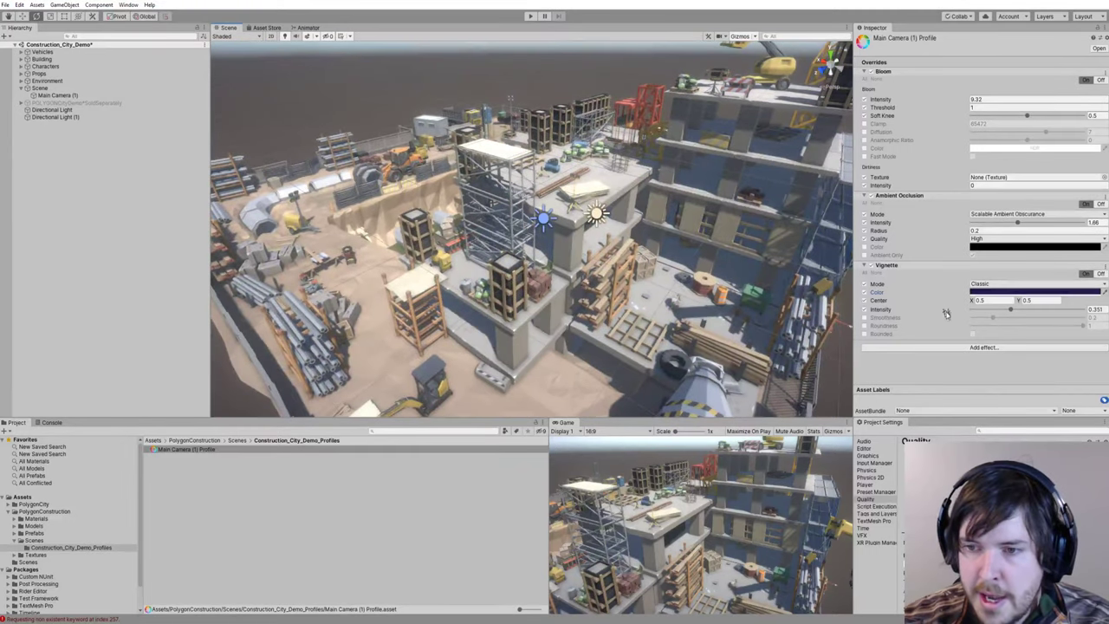
{"action": "mouse_move", "coordinate": [522, 231]}
{"action": "right_mouse_down"}
{"action": "mouse_move", "coordinate": [422, 232]}
{"action": "mouse_move", "coordinate": [542, 229]}
{"action": "mouse_move", "coordinate": [517, 227]}
{"action": "right_mouse_up"}
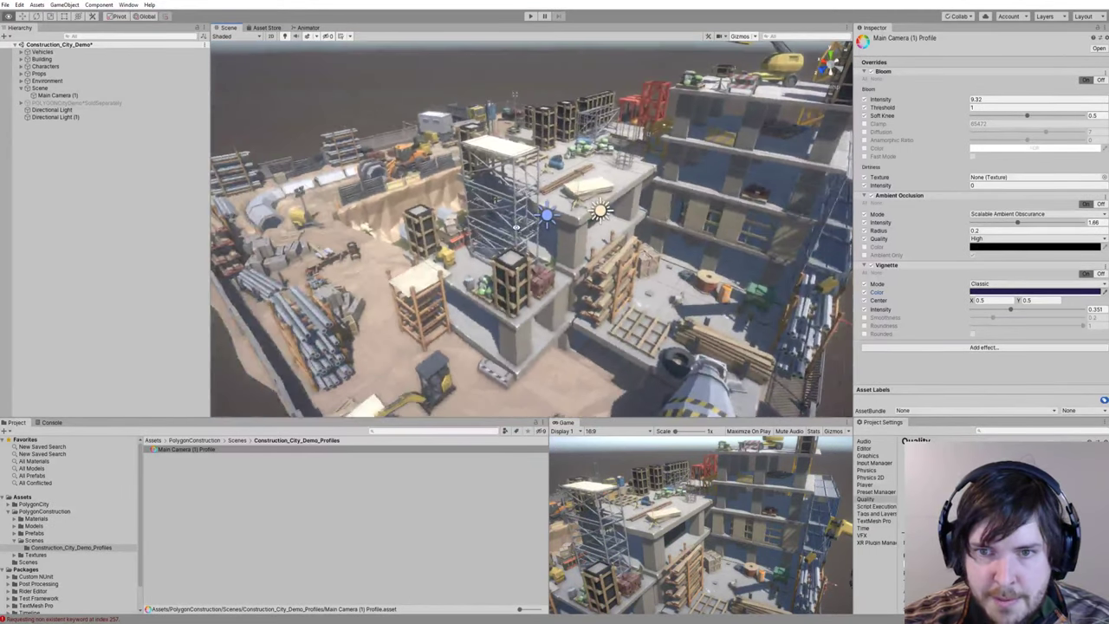
Step: Add a Color Grading effect to the camera profile and expand its settings
{"action": "left_click", "coordinate": [983, 348]}
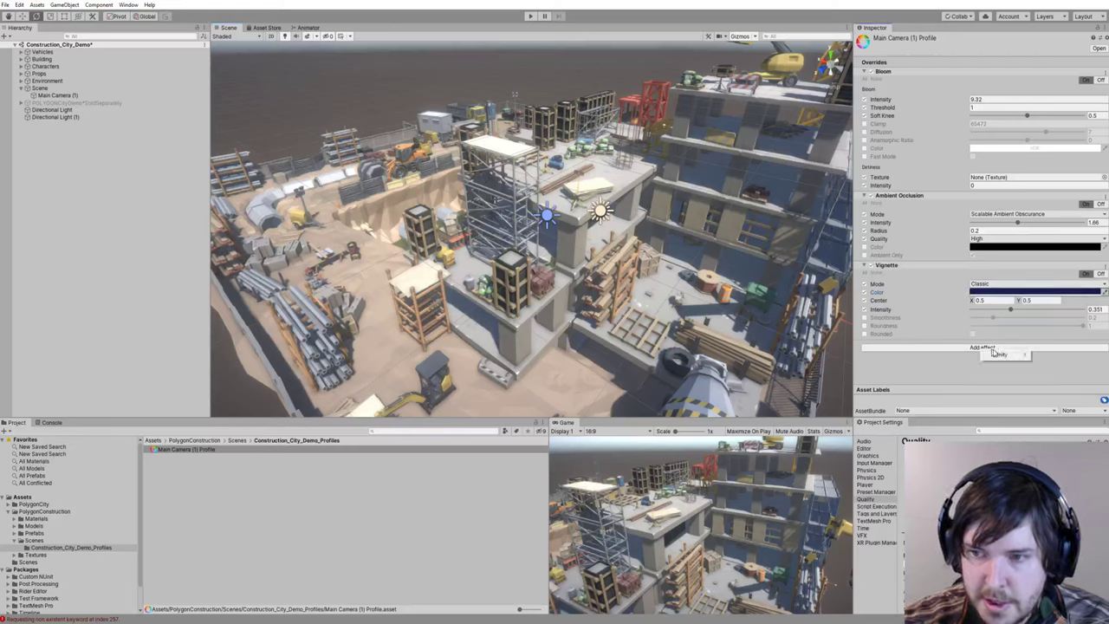
{"action": "mouse_move", "coordinate": [1001, 355]}
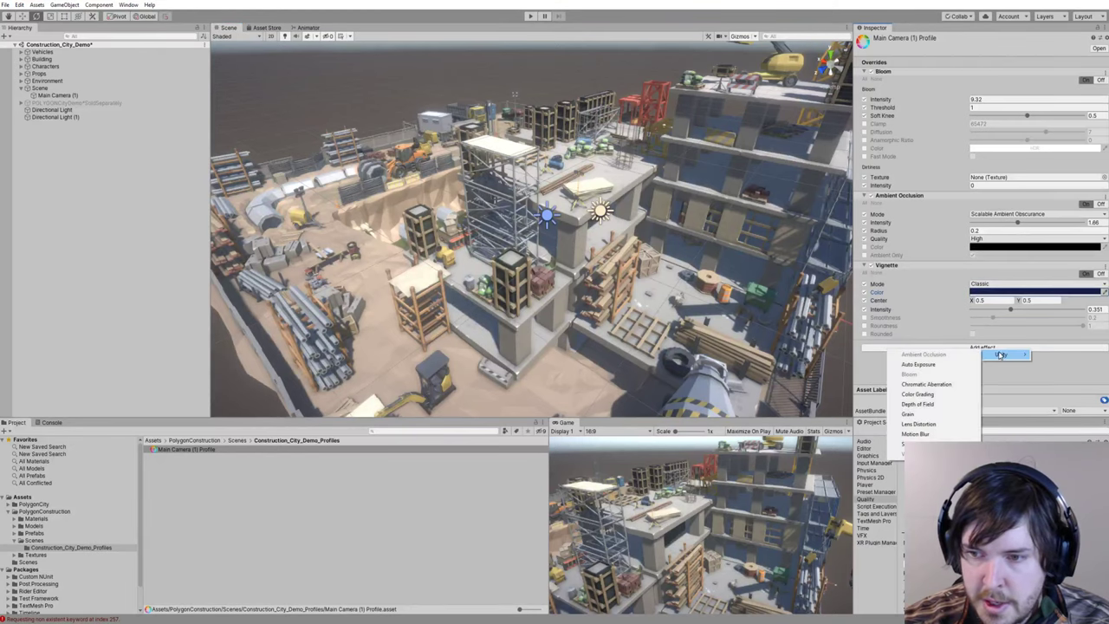
{"action": "left_click", "coordinate": [939, 396]}
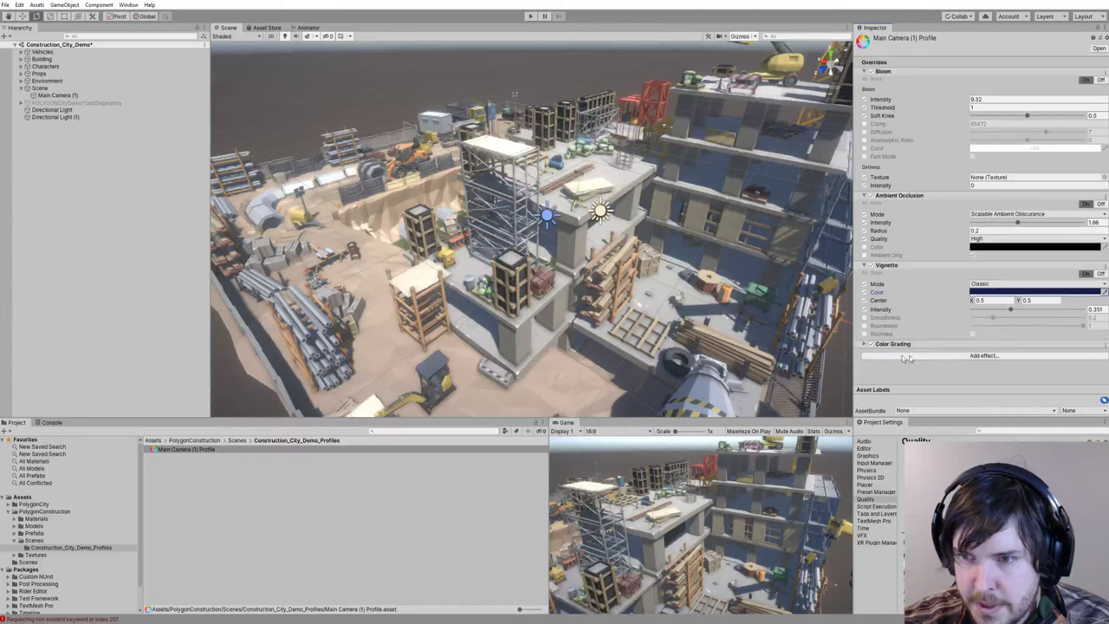
{"action": "left_click", "coordinate": [863, 344]}
Step: Enable Color Grading's Contrast and Saturation overrides, setting saturation to 14 and contrast to 9.9
{"action": "scroll", "coordinate": [947, 306], "scroll_direction": "down", "scroll_amount": 10}
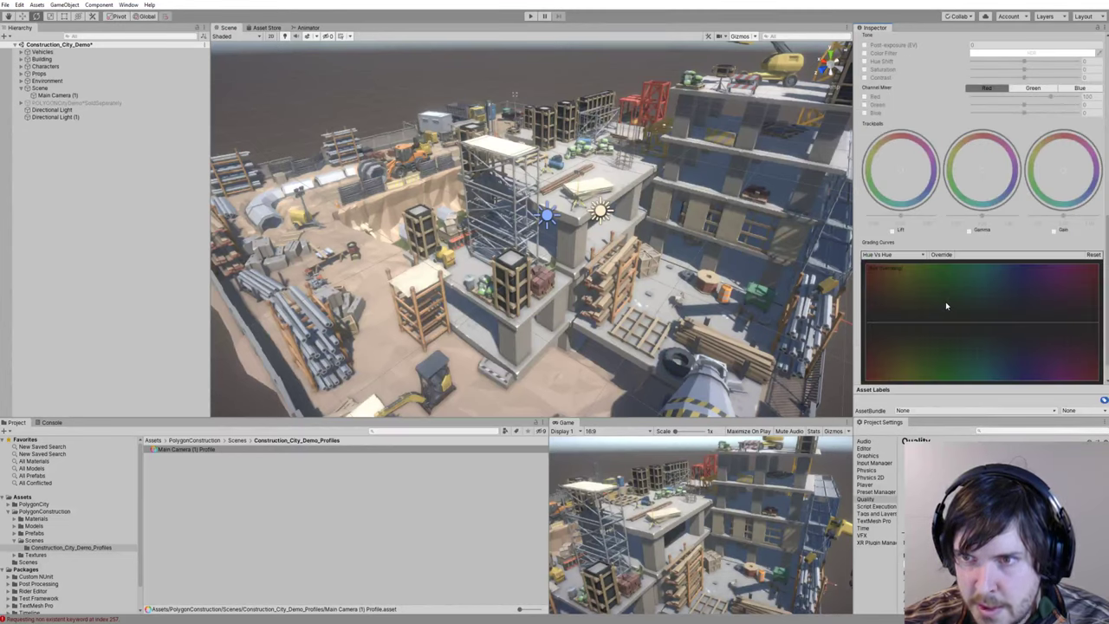
{"action": "scroll", "coordinate": [958, 294], "scroll_direction": "up", "scroll_amount": 5}
{"action": "left_click", "coordinate": [865, 239]}
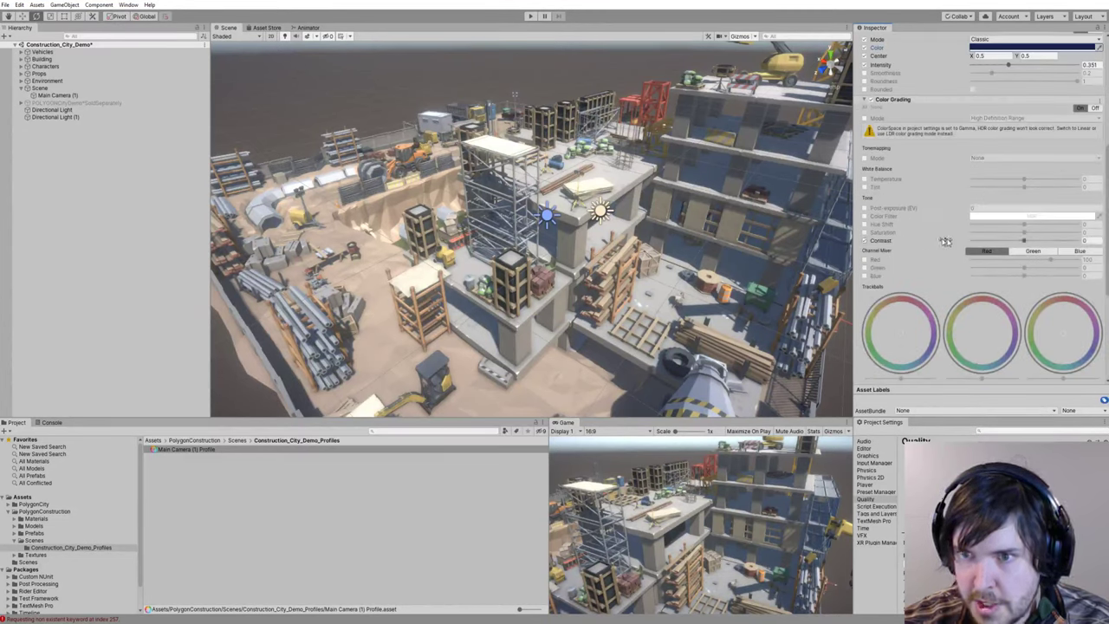
{"action": "left_click_drag", "start_coordinate": [1024, 240], "coordinate": [1032, 243]}
{"action": "left_click", "coordinate": [864, 232]}
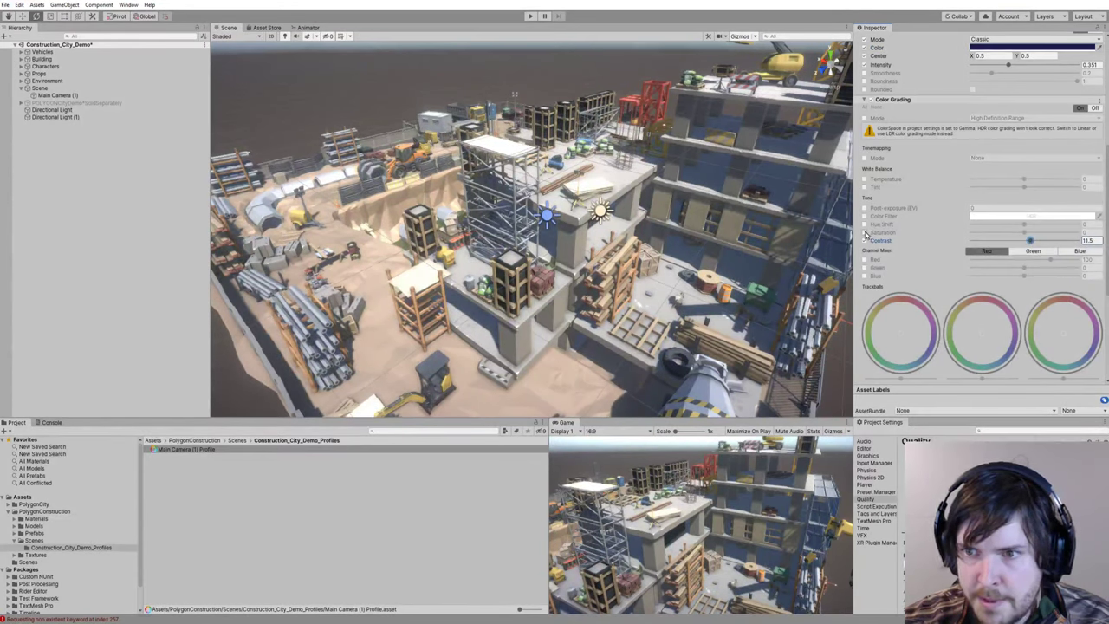
{"action": "mouse_move", "coordinate": [1025, 233]}
{"action": "left_mouse_down"}
{"action": "mouse_move", "coordinate": [1037, 235]}
{"action": "mouse_move", "coordinate": [1028, 241]}
{"action": "left_mouse_up"}
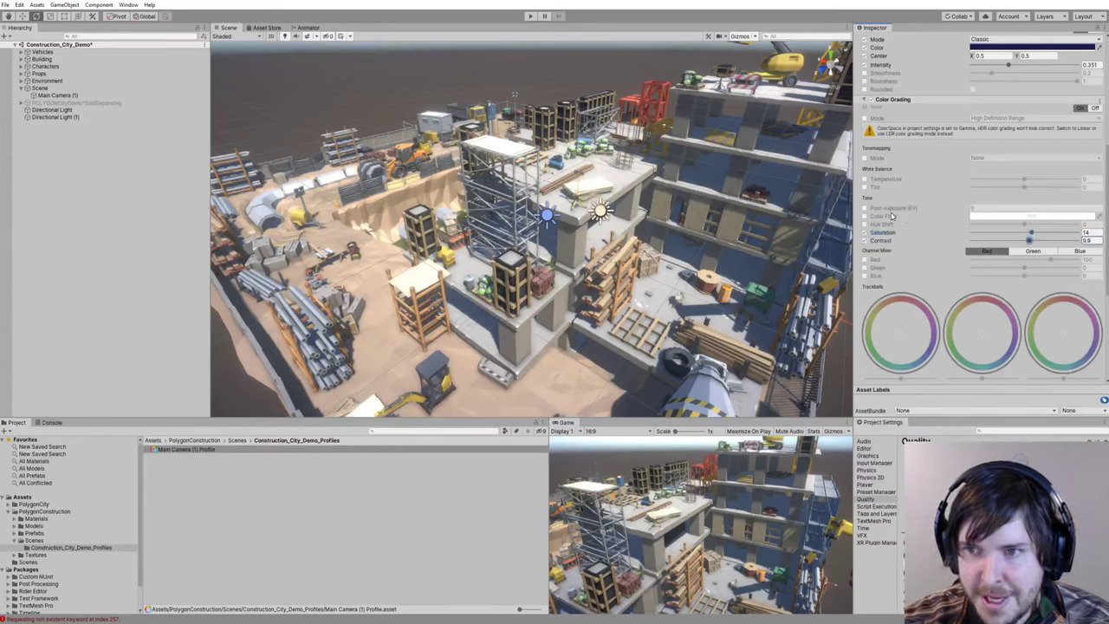
Step: Enable the white balance Temperature override, set it to 9 and check the whole construction site
{"action": "left_click", "coordinate": [864, 179]}
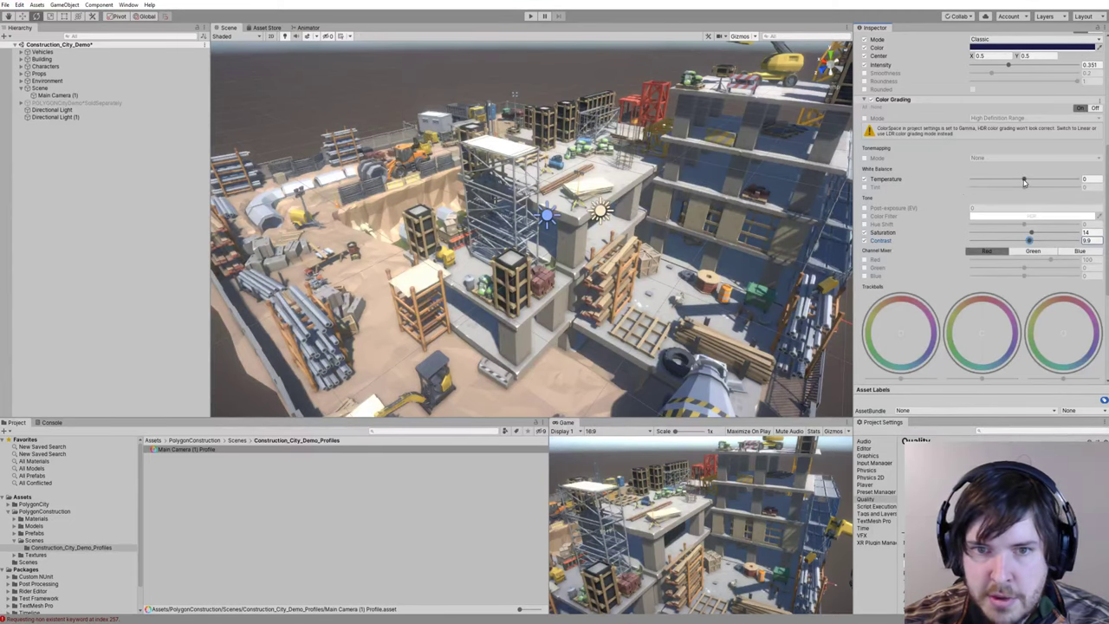
{"action": "left_click_drag", "start_coordinate": [1024, 181], "coordinate": [1029, 181]}
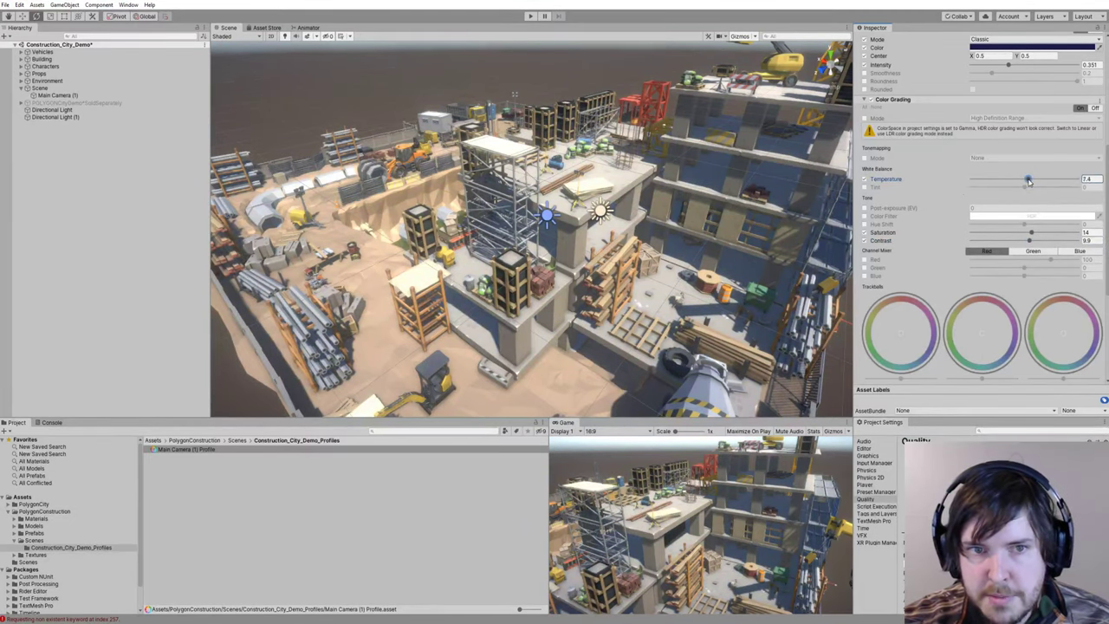
{"action": "right_click_drag", "start_coordinate": [780, 235], "coordinate": [474, 273]}
{"action": "key", "text": "w"}
{"action": "key", "text": "s"}
{"action": "key", "text": "a"}
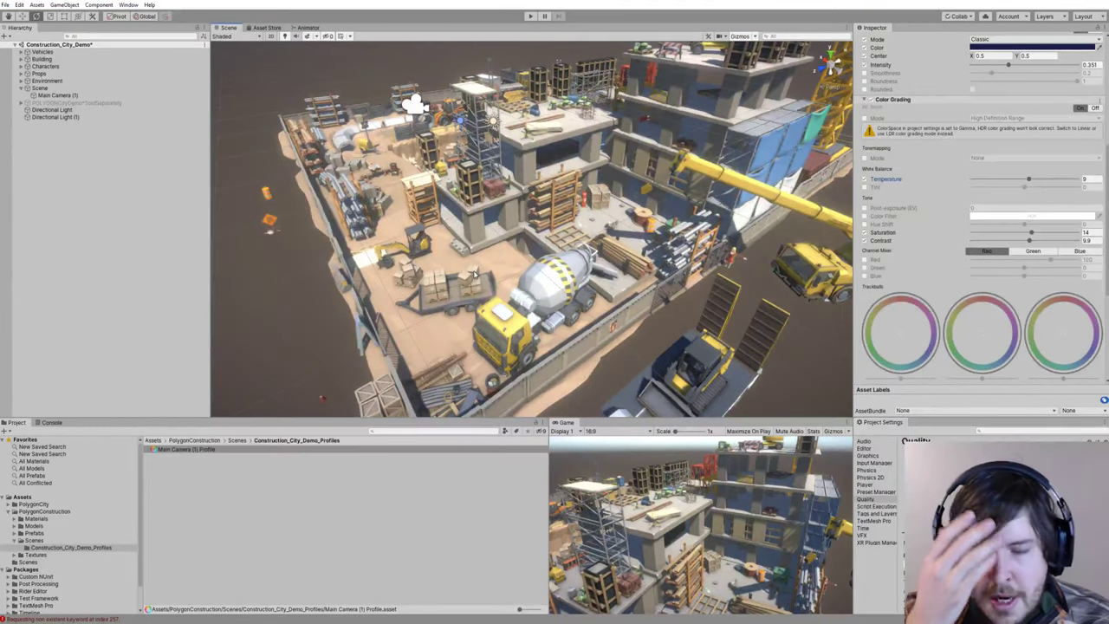
{"action": "key", "text": "w"}
{"action": "right_click_drag", "start_coordinate": [486, 274], "coordinate": [520, 256]}
Step: Compare the scene with the Saturation, Contrast and Temperature overrides off and on, leaving all three enabled
{"action": "left_click", "coordinate": [865, 232]}
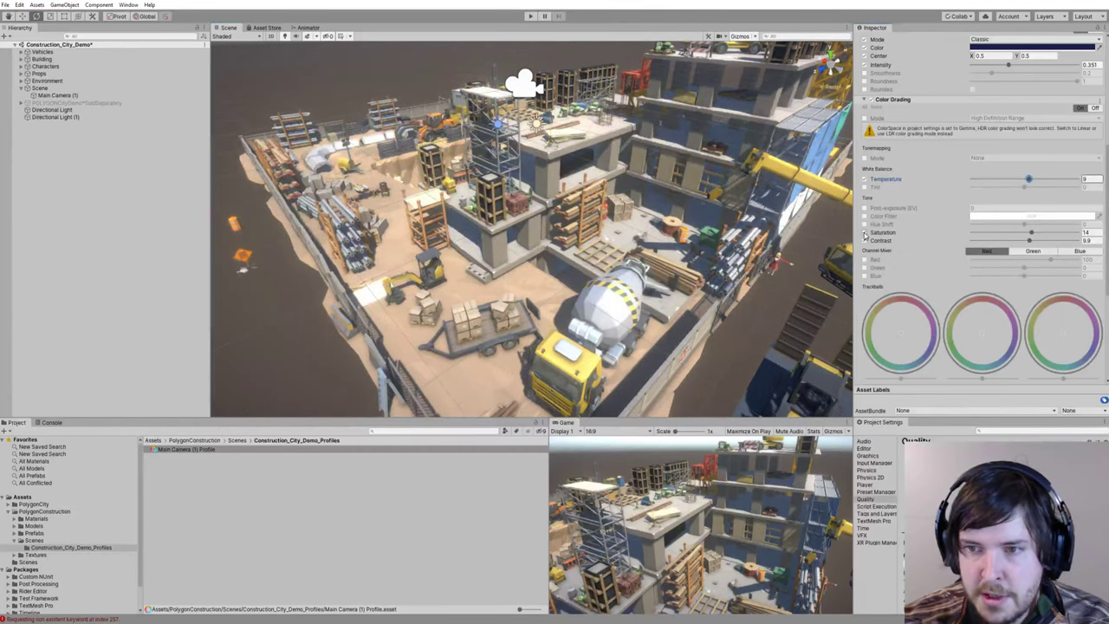
{"action": "left_click", "coordinate": [865, 240]}
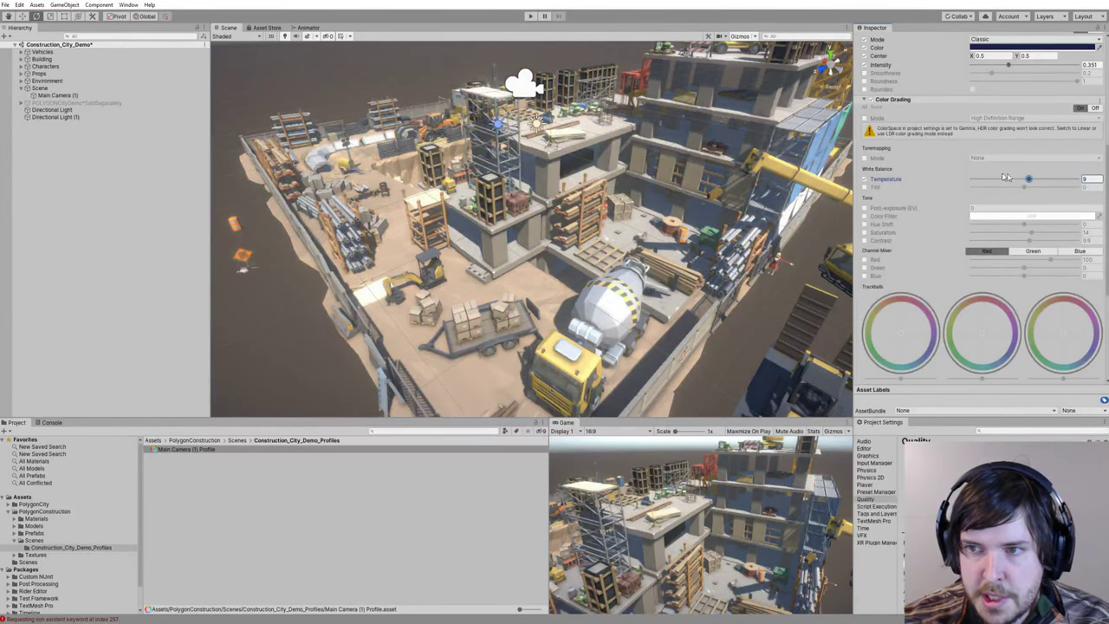
{"action": "left_click", "coordinate": [864, 179]}
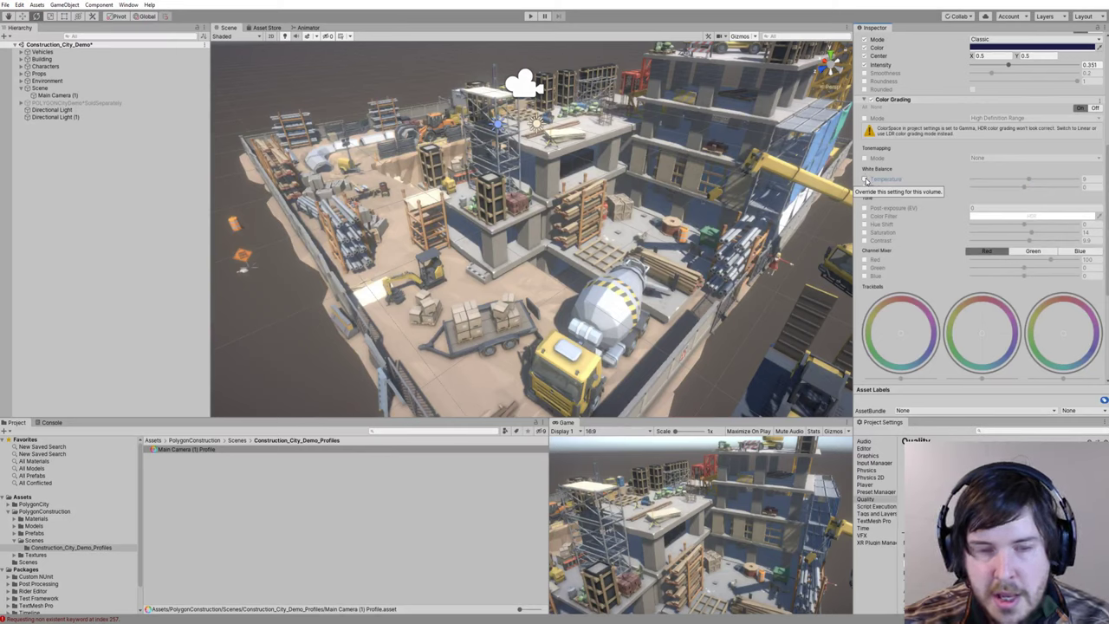
{"action": "left_click", "coordinate": [865, 180]}
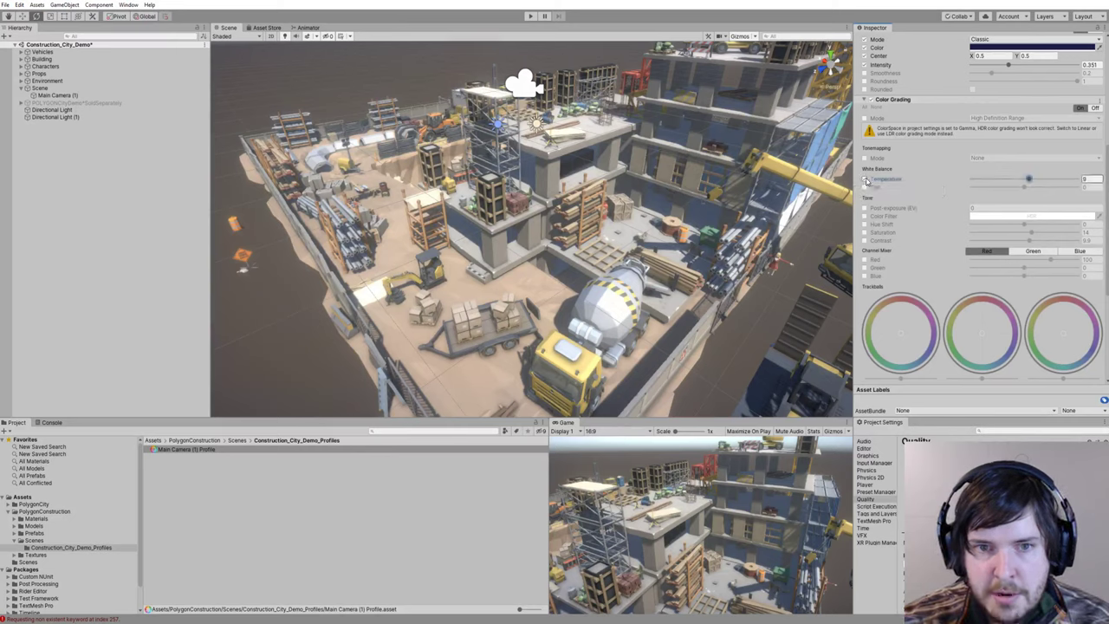
{"action": "left_click", "coordinate": [865, 179]}
{"action": "left_click", "coordinate": [865, 180]}
{"action": "left_click", "coordinate": [865, 180]}
{"action": "left_click", "coordinate": [865, 179]}
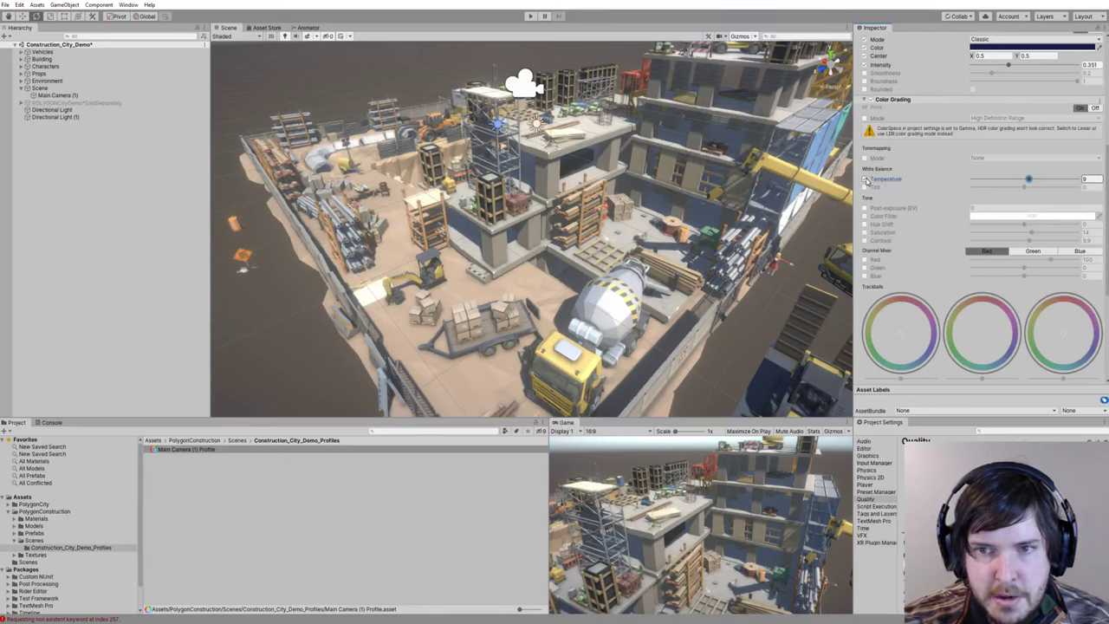
{"action": "left_click", "coordinate": [865, 180]}
{"action": "left_click", "coordinate": [865, 179]}
{"action": "left_click", "coordinate": [864, 179]}
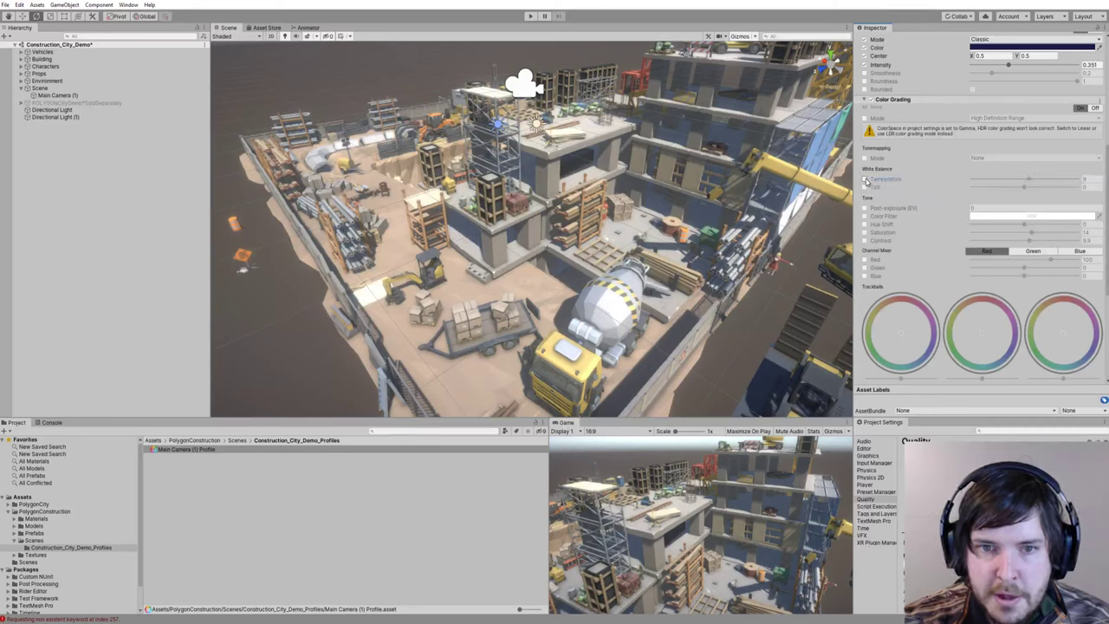
{"action": "left_click", "coordinate": [865, 179]}
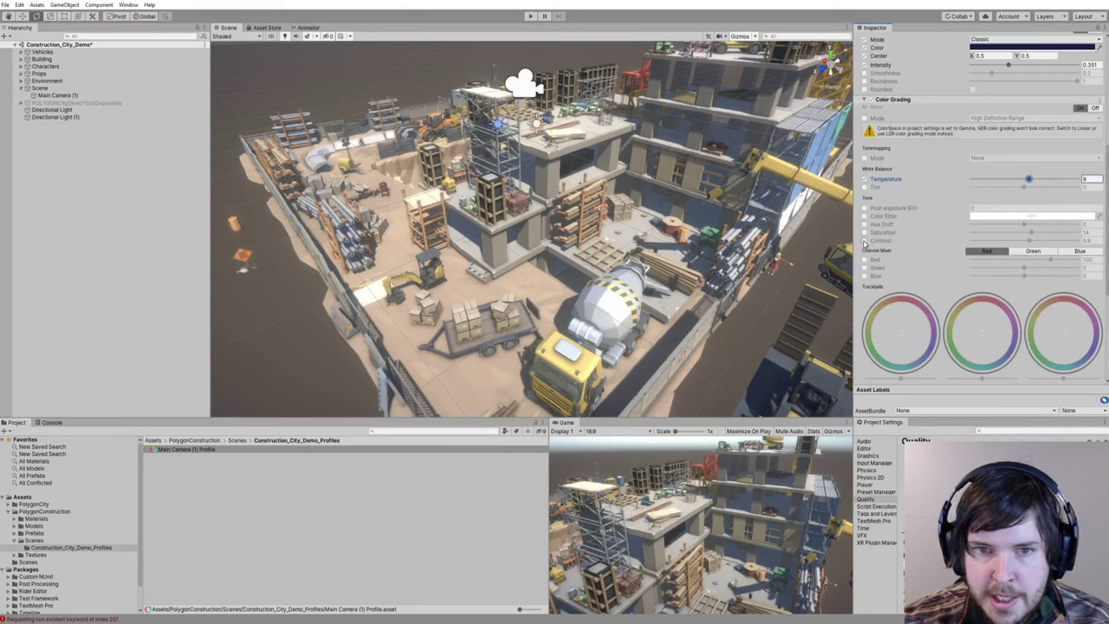
{"action": "left_click", "coordinate": [865, 240]}
{"action": "left_click", "coordinate": [865, 232]}
Step: Enable the Lift, Gamma and Gain trackballs in Color Grading
{"action": "scroll", "coordinate": [962, 294], "scroll_direction": "down", "scroll_amount": 5}
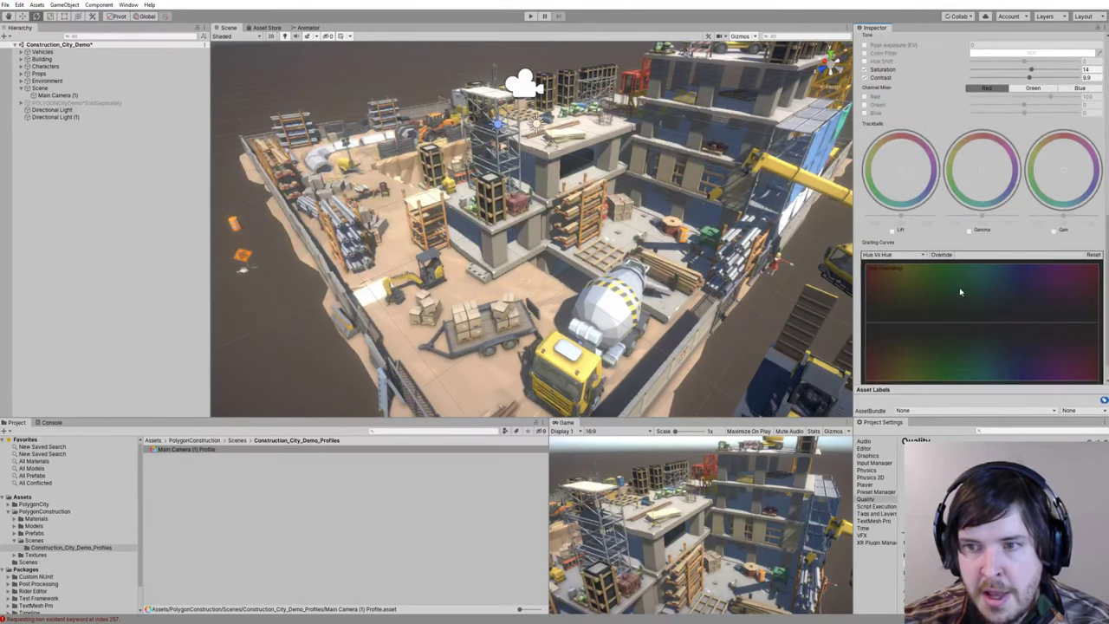
{"action": "left_click", "coordinate": [894, 231]}
{"action": "left_click", "coordinate": [970, 231]}
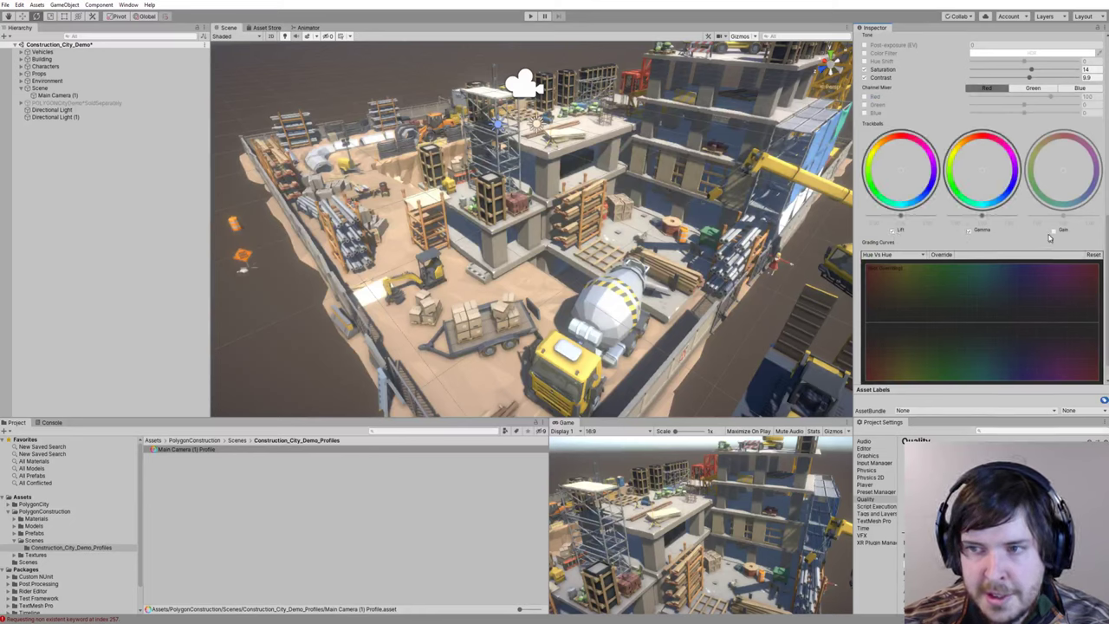
{"action": "left_click", "coordinate": [1054, 232]}
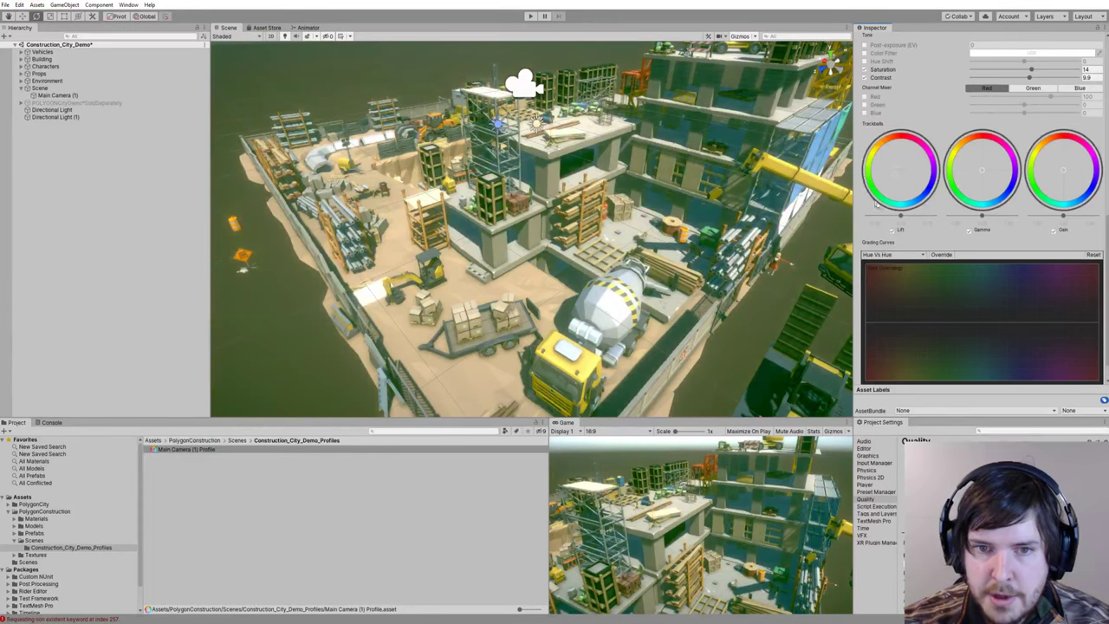
Step: Try green, yellow-green and purple tints on the Lift trackball
{"action": "left_click_drag", "start_coordinate": [877, 205], "coordinate": [950, 178]}
{"action": "left_click_drag", "start_coordinate": [884, 135], "coordinate": [950, 159]}
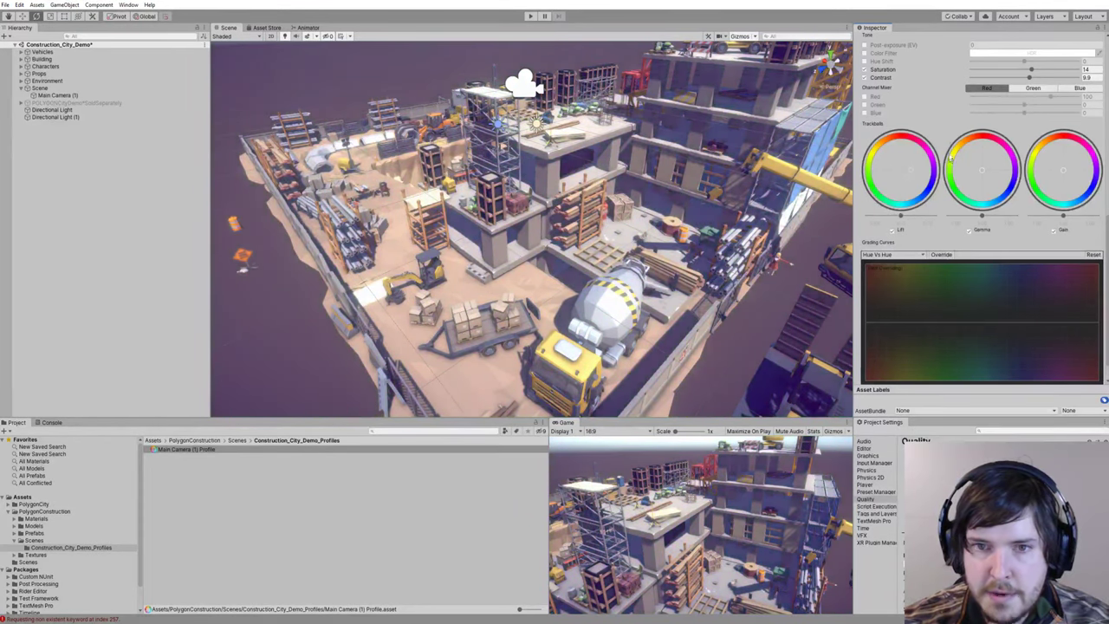
{"action": "left_click_drag", "start_coordinate": [828, 120], "coordinate": [742, 190]}
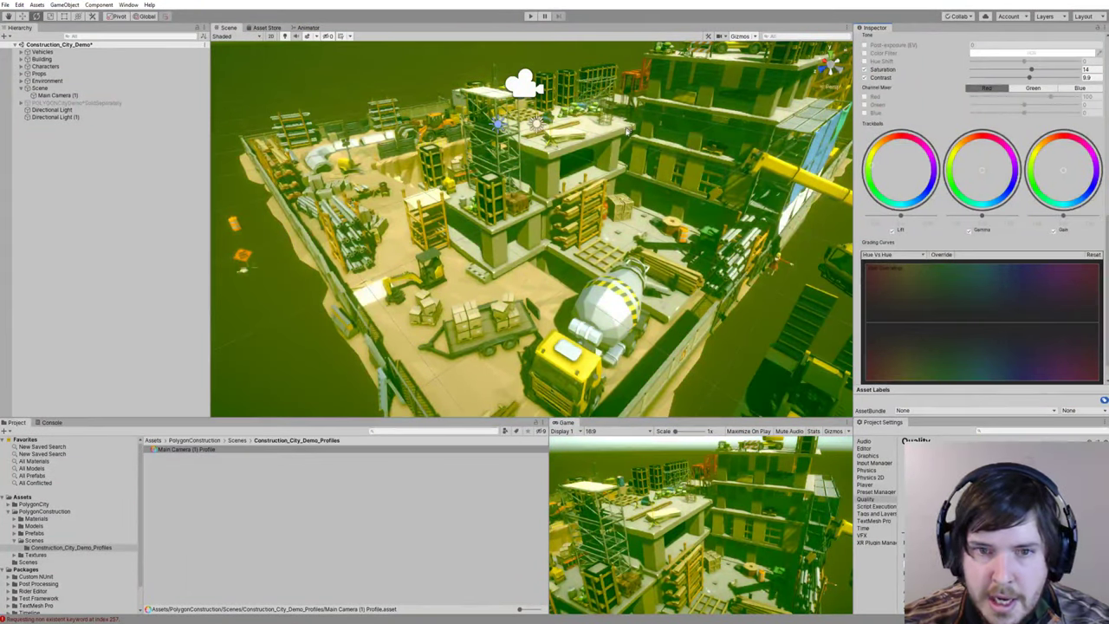
{"action": "left_click_drag", "start_coordinate": [612, 127], "coordinate": [897, 174]}
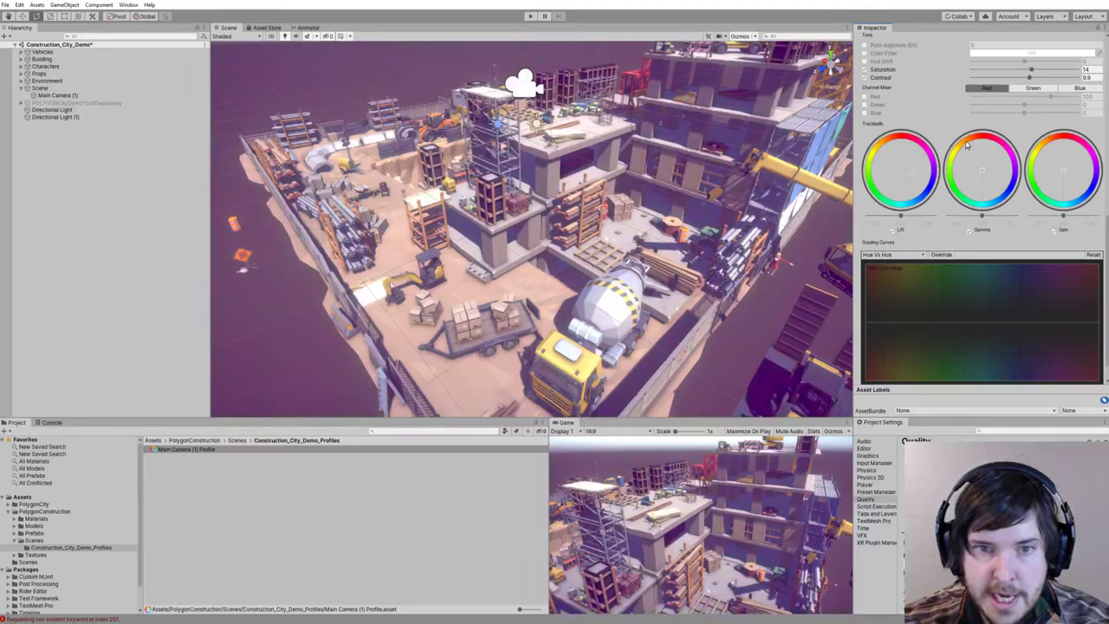
Step: Tint Lift and Gain slightly toward purple and Gamma slightly toward cyan, and check the whole construction site
{"action": "mouse_move", "coordinate": [927, 161]}
{"action": "left_mouse_down"}
{"action": "mouse_move", "coordinate": [968, 179]}
{"action": "mouse_move", "coordinate": [968, 191]}
{"action": "mouse_move", "coordinate": [954, 192]}
{"action": "mouse_move", "coordinate": [924, 159]}
{"action": "mouse_move", "coordinate": [853, 159]}
{"action": "mouse_move", "coordinate": [887, 122]}
{"action": "mouse_move", "coordinate": [925, 137]}
{"action": "mouse_move", "coordinate": [873, 102]}
{"action": "mouse_move", "coordinate": [950, 95]}
{"action": "mouse_move", "coordinate": [932, 147]}
{"action": "mouse_move", "coordinate": [946, 138]}
{"action": "mouse_move", "coordinate": [902, 196]}
{"action": "mouse_move", "coordinate": [927, 208]}
{"action": "mouse_move", "coordinate": [945, 196]}
{"action": "mouse_move", "coordinate": [919, 204]}
{"action": "mouse_move", "coordinate": [908, 233]}
{"action": "mouse_move", "coordinate": [950, 168]}
{"action": "mouse_move", "coordinate": [934, 173]}
{"action": "left_mouse_up"}
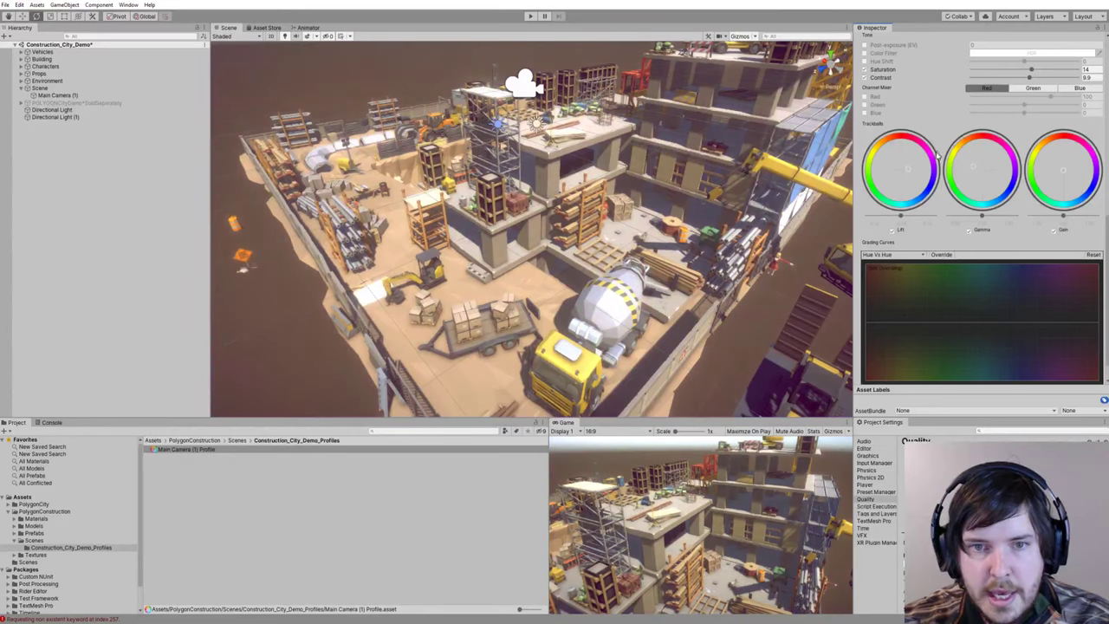
{"action": "left_click_drag", "start_coordinate": [1040, 189], "coordinate": [1054, 203]}
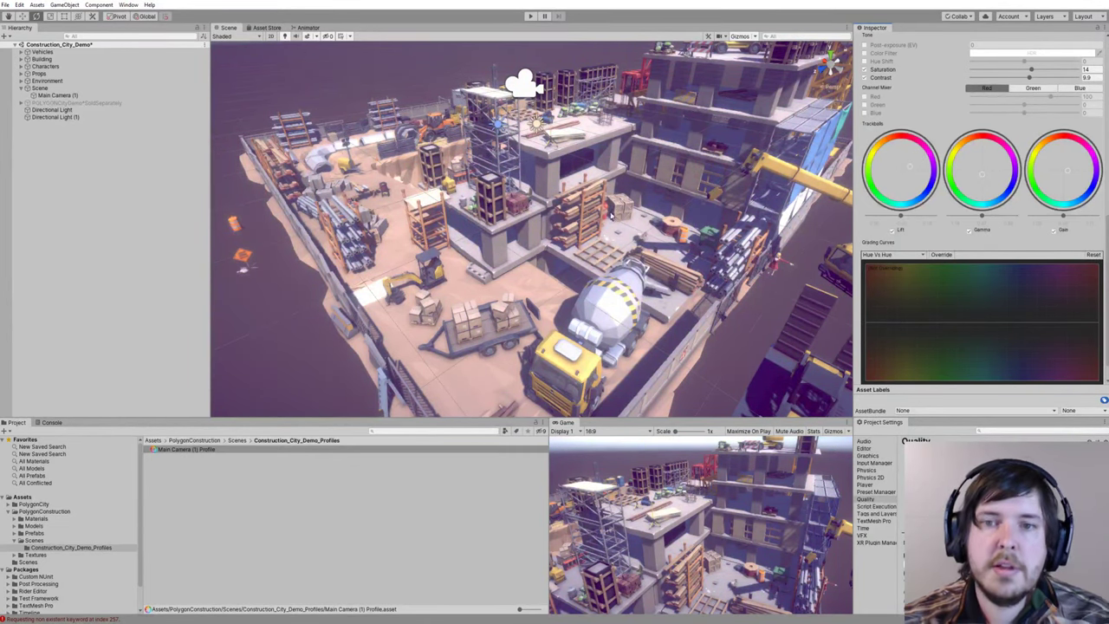
{"action": "right_click_drag", "start_coordinate": [555, 247], "coordinate": [663, 210]}
{"action": "left_click_drag", "start_coordinate": [663, 209], "coordinate": [669, 194], "text": "alt"}
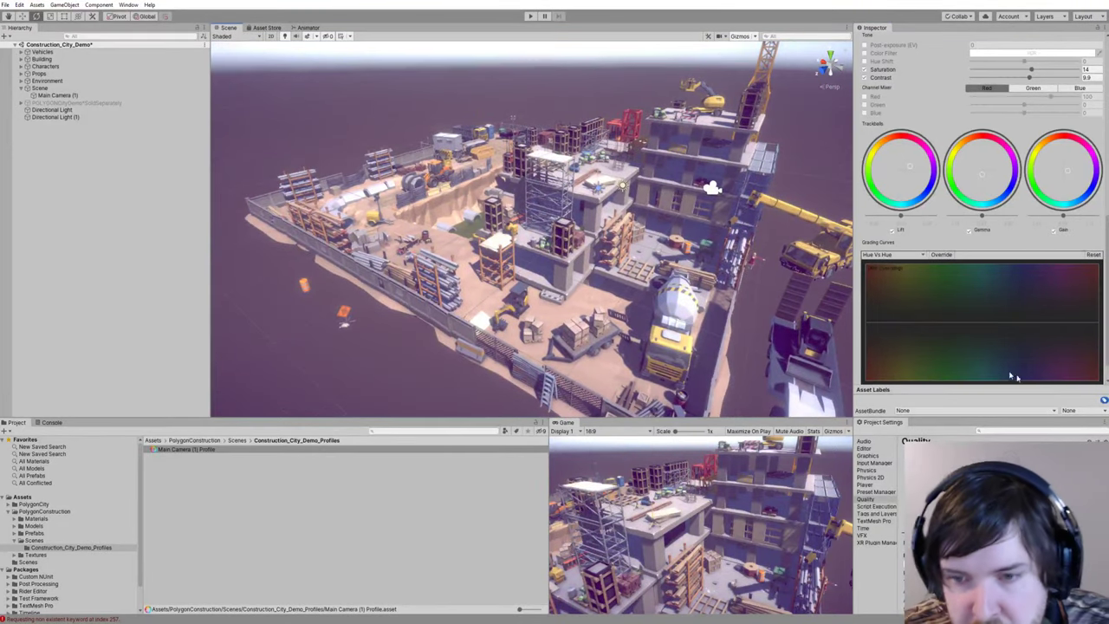
Step: Look through the effects that can be added to the post-processing profile and review its Vignette and Color Grading settings
{"action": "scroll", "coordinate": [994, 312], "scroll_direction": "down", "scroll_amount": 1}
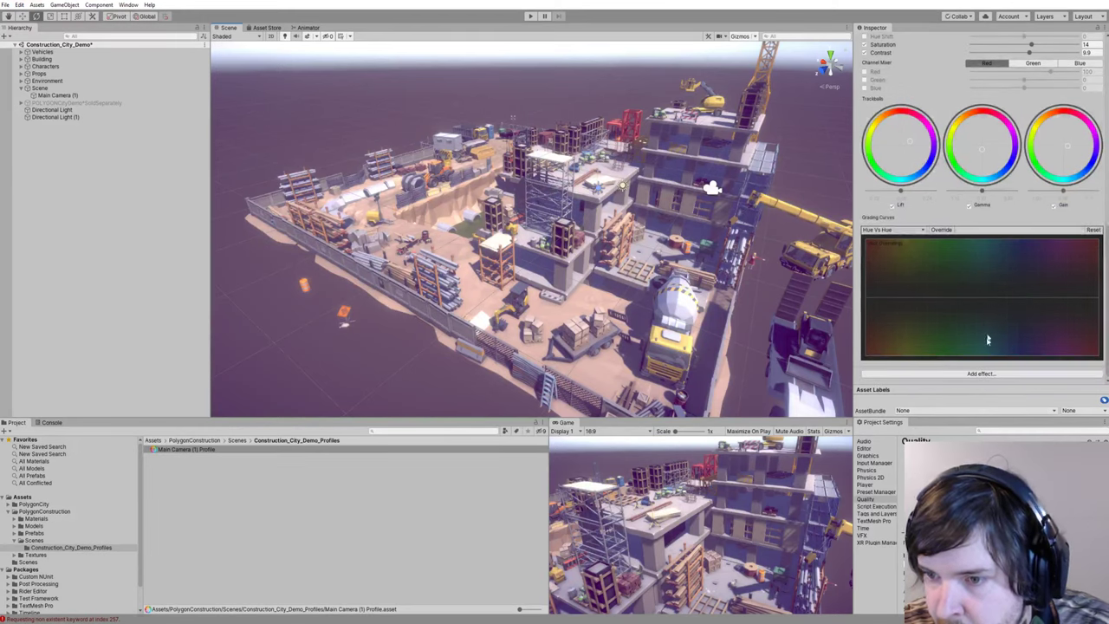
{"action": "left_click", "coordinate": [993, 375]}
{"action": "mouse_move", "coordinate": [1012, 382]}
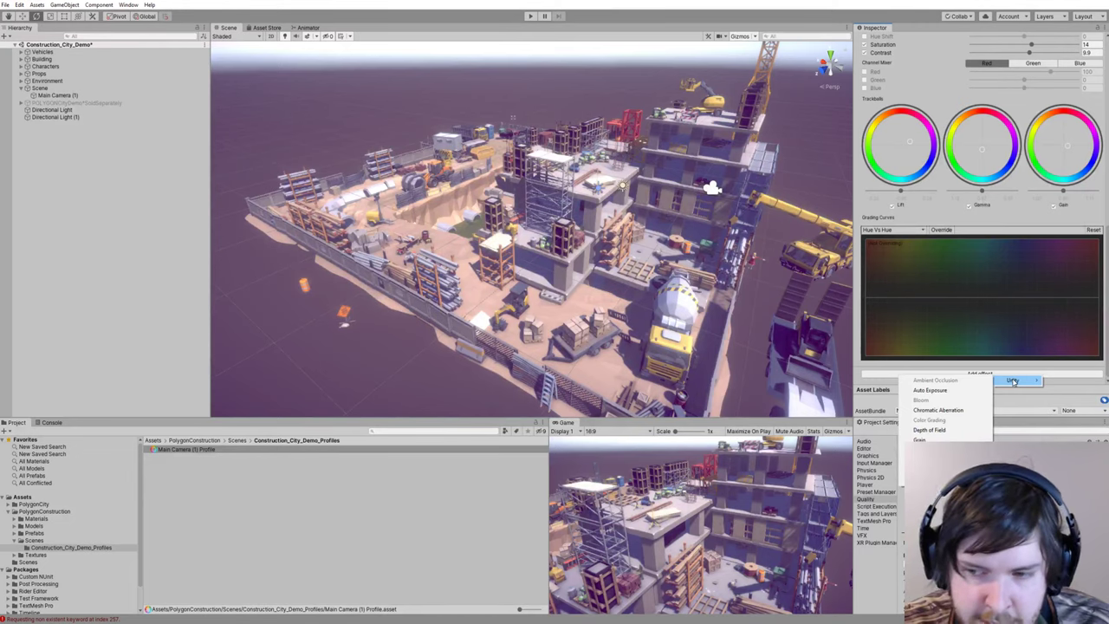
{"action": "left_click", "coordinate": [1069, 386]}
{"action": "scroll", "coordinate": [985, 260], "scroll_direction": "up", "scroll_amount": 12}
{"action": "scroll", "coordinate": [978, 223], "scroll_direction": "down", "scroll_amount": 3}
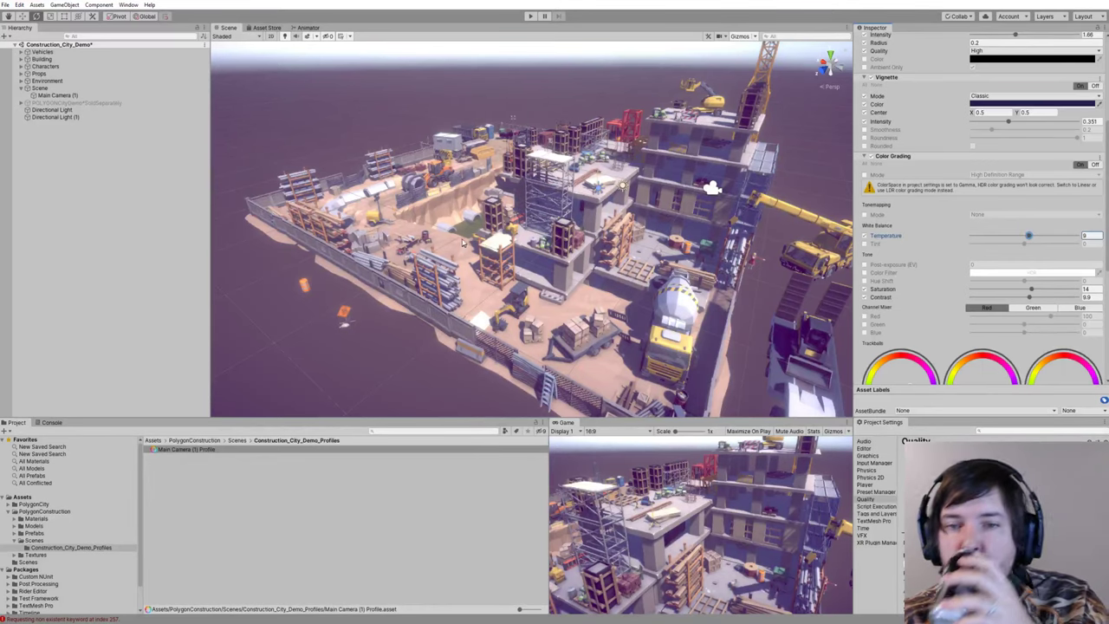
Step: Enable the POLYGONCityDemo*SoldSeparately object to show the city around the construction site, and clear its wireframe highlight from the scene
{"action": "left_click", "coordinate": [111, 103]}
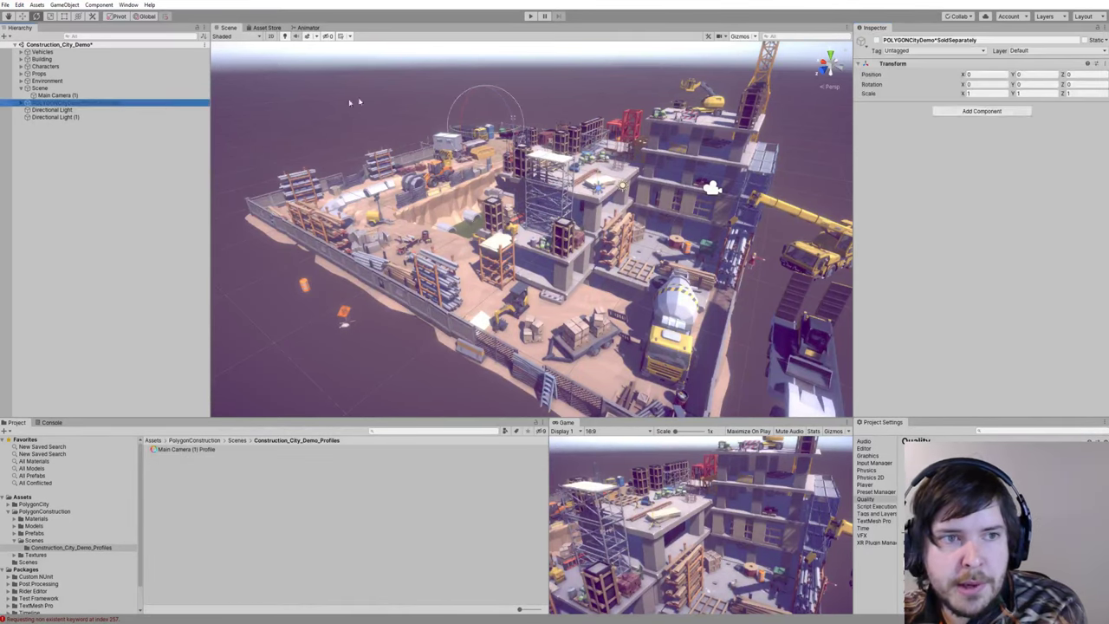
{"action": "left_click", "coordinate": [862, 41]}
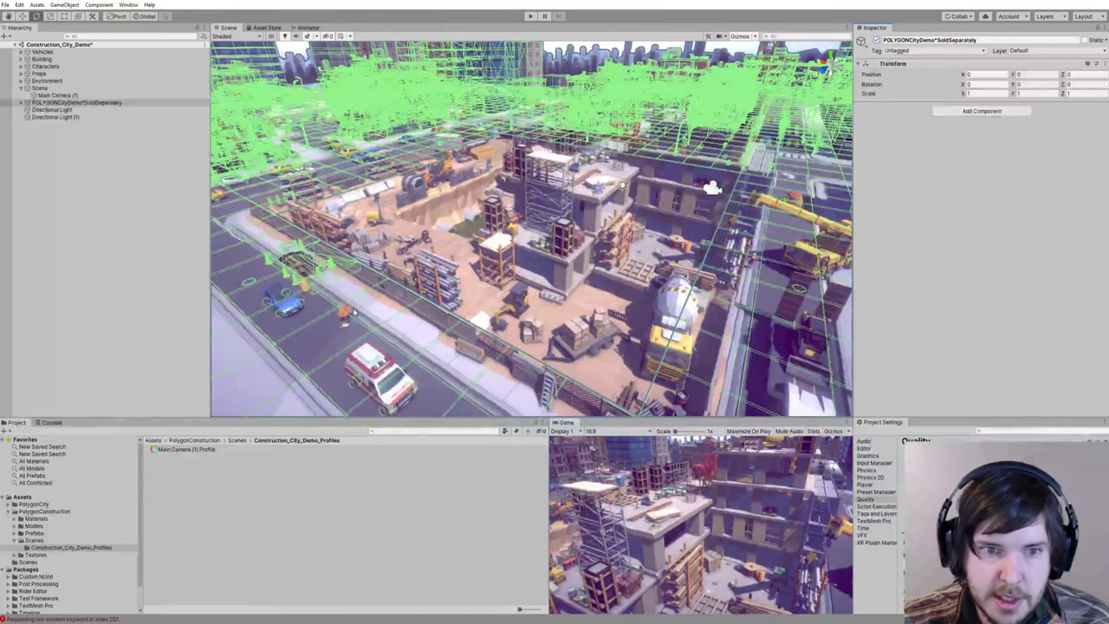
{"action": "left_click", "coordinate": [355, 314]}
{"action": "left_click", "coordinate": [600, 271]}
{"action": "key", "text": "w"}
{"action": "right_click_drag", "start_coordinate": [598, 270], "coordinate": [574, 83]}
{"action": "left_click", "coordinate": [574, 80]}
{"action": "right_click_drag", "start_coordinate": [631, 125], "coordinate": [591, 153]}
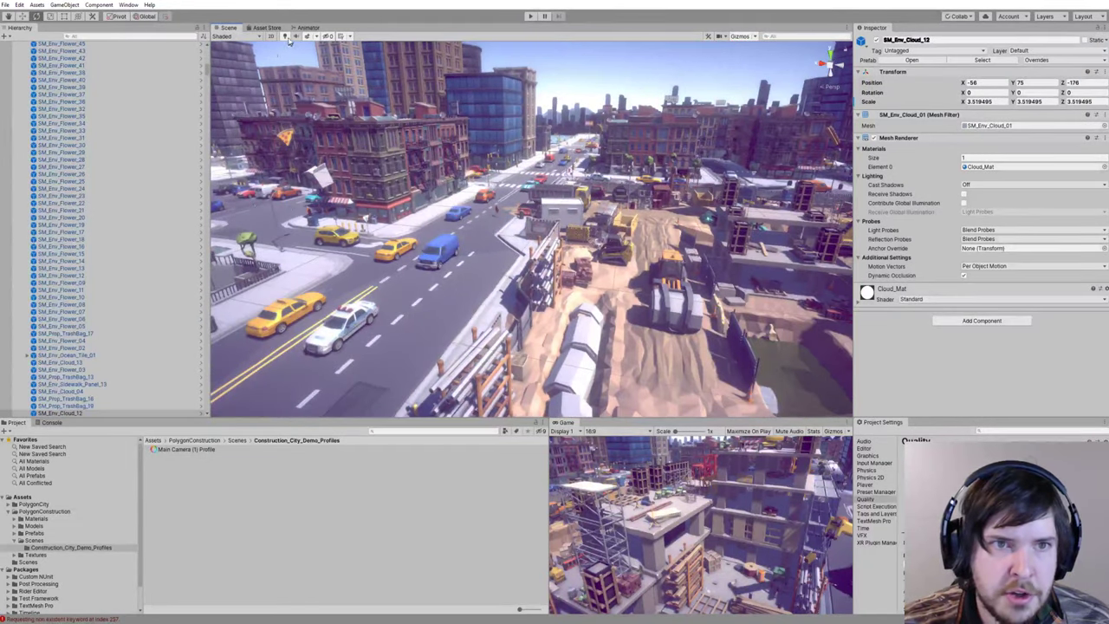
Step: Compare the scene view with Post Processing off and on, leaving it enabled
{"action": "left_click", "coordinate": [315, 36]}
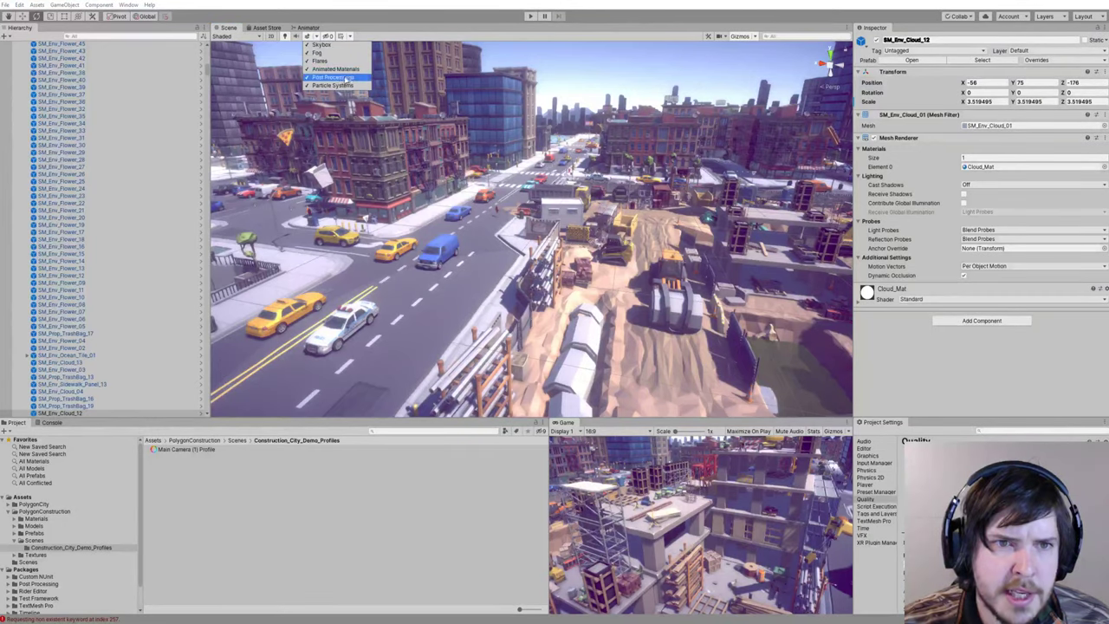
{"action": "left_click", "coordinate": [336, 81]}
{"action": "right_click_drag", "start_coordinate": [485, 165], "coordinate": [487, 164]}
{"action": "right_click_drag", "start_coordinate": [646, 169], "coordinate": [615, 167]}
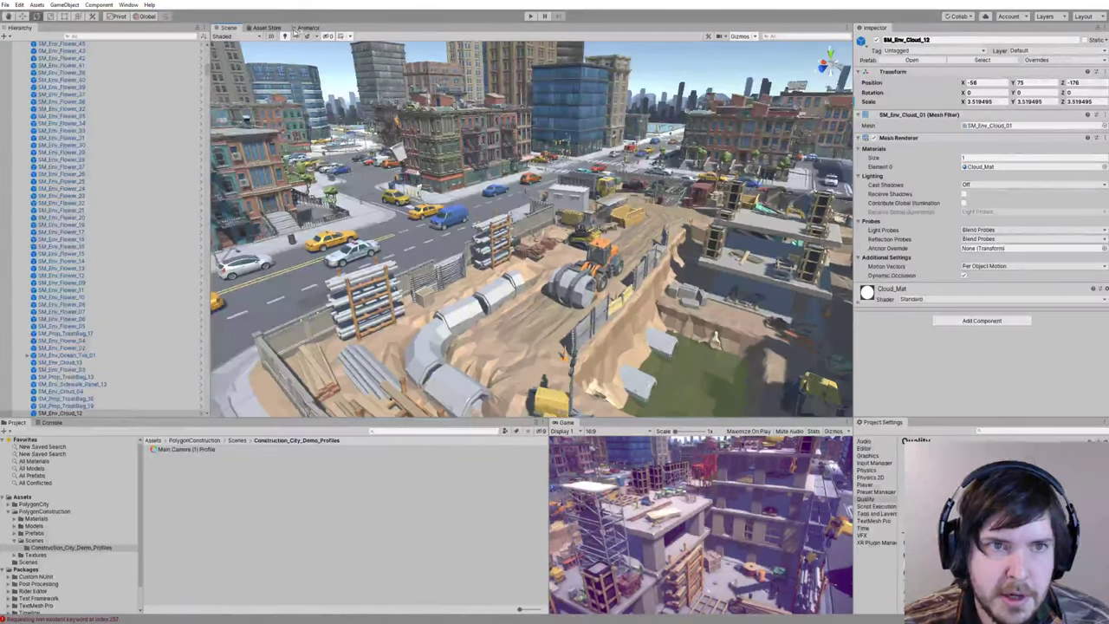
{"action": "left_click", "coordinate": [320, 37]}
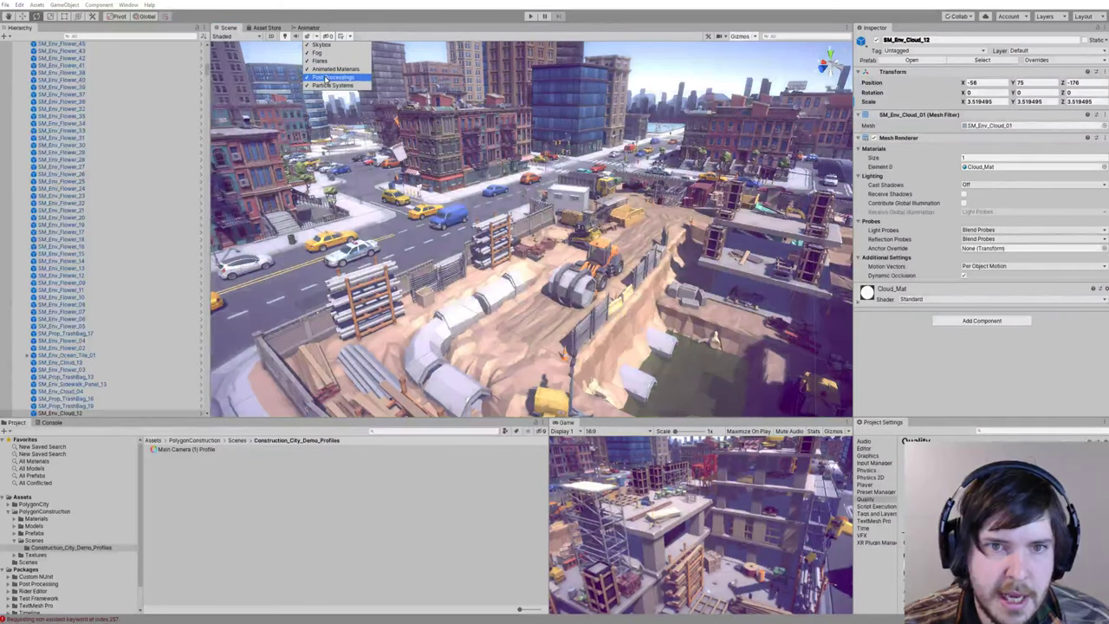
Step: Examine the excavation pit, lumber stacks and concrete blocks up close with the post-processing applied
{"action": "right_click_drag", "start_coordinate": [595, 168], "coordinate": [609, 151]}
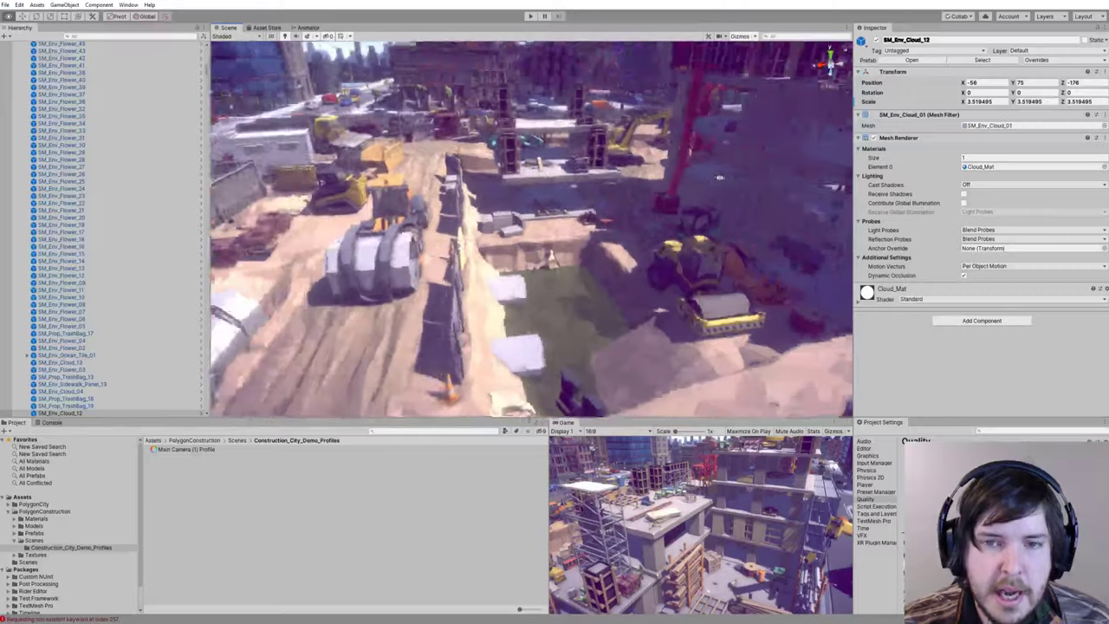
{"action": "right_click_drag", "start_coordinate": [720, 177], "coordinate": [716, 180]}
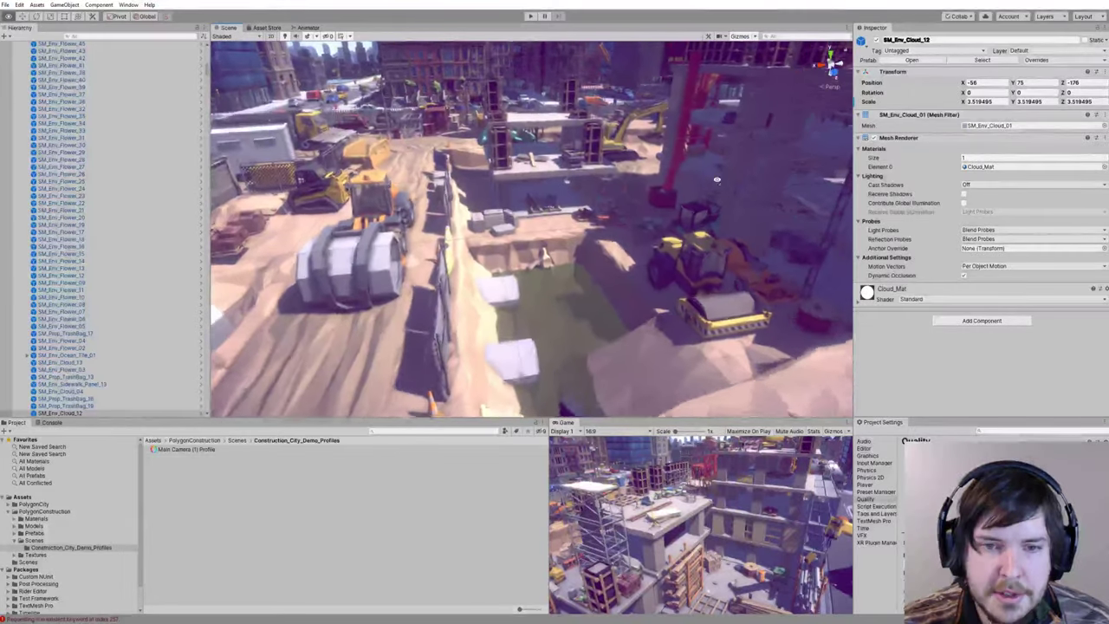
{"action": "right_click_drag", "start_coordinate": [586, 209], "coordinate": [519, 151]}
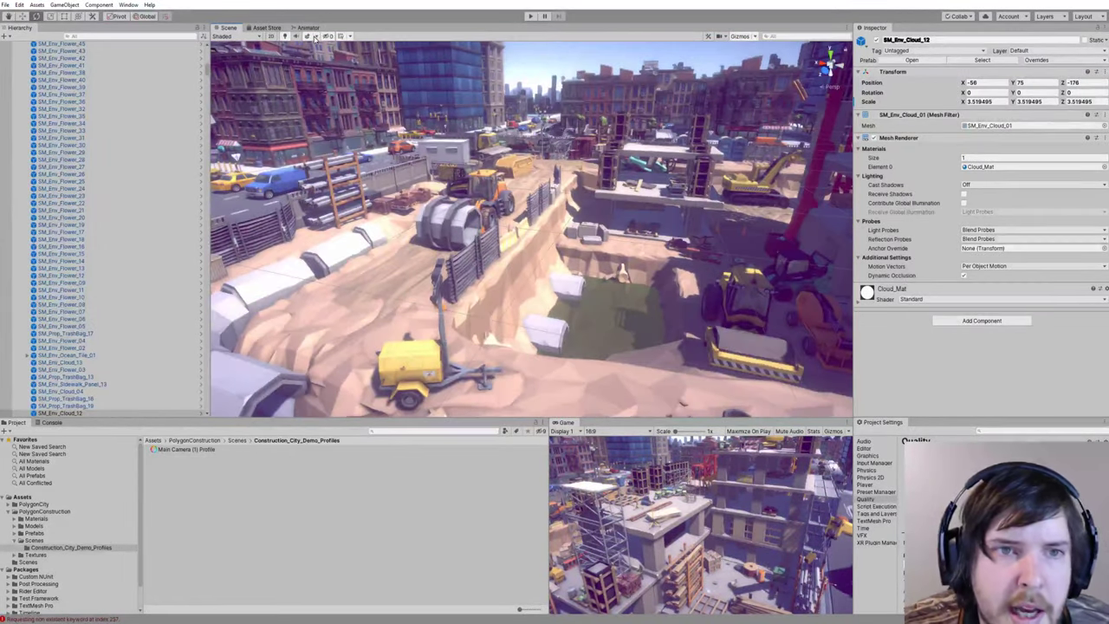
{"action": "left_click", "coordinate": [316, 38]}
{"action": "left_click", "coordinate": [342, 12]}
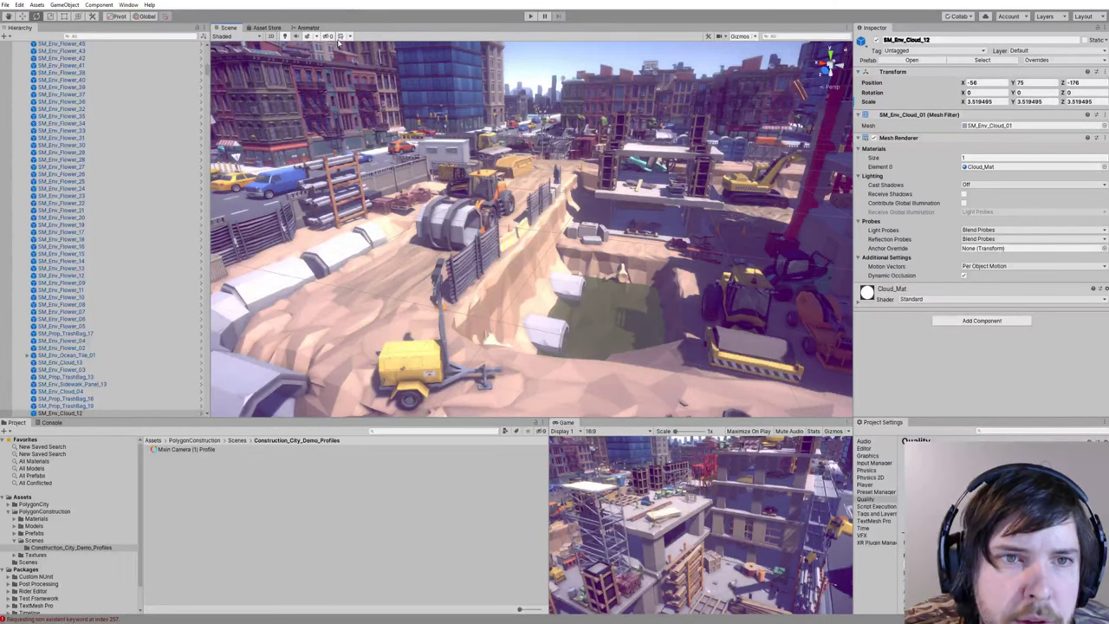
{"action": "right_click_drag", "start_coordinate": [607, 144], "coordinate": [551, 145]}
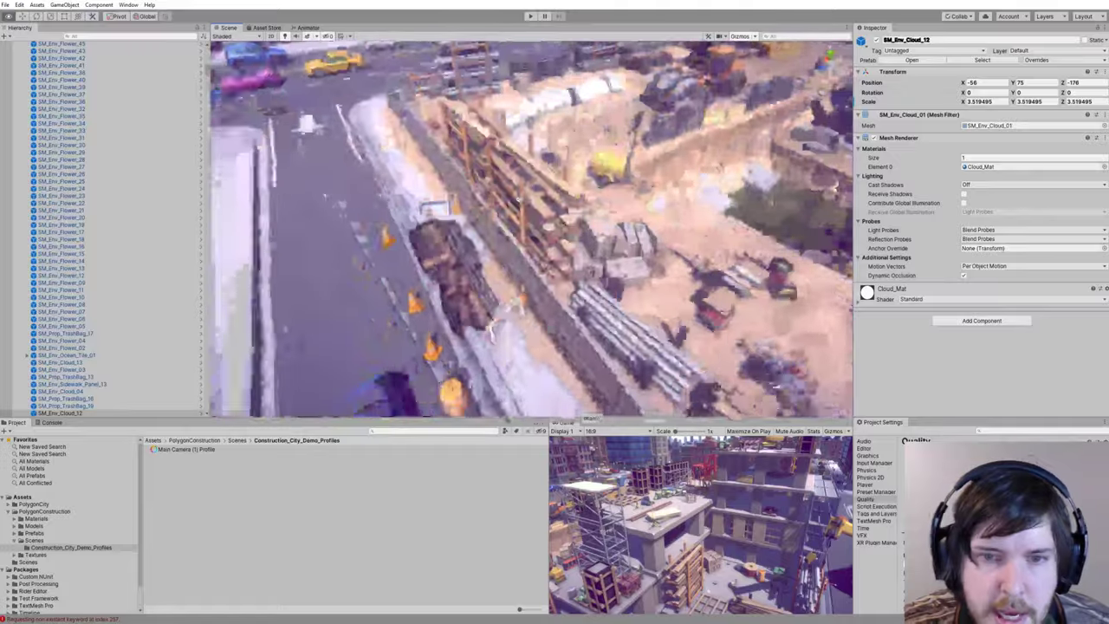
{"action": "right_click_drag", "start_coordinate": [520, 199], "coordinate": [458, 192]}
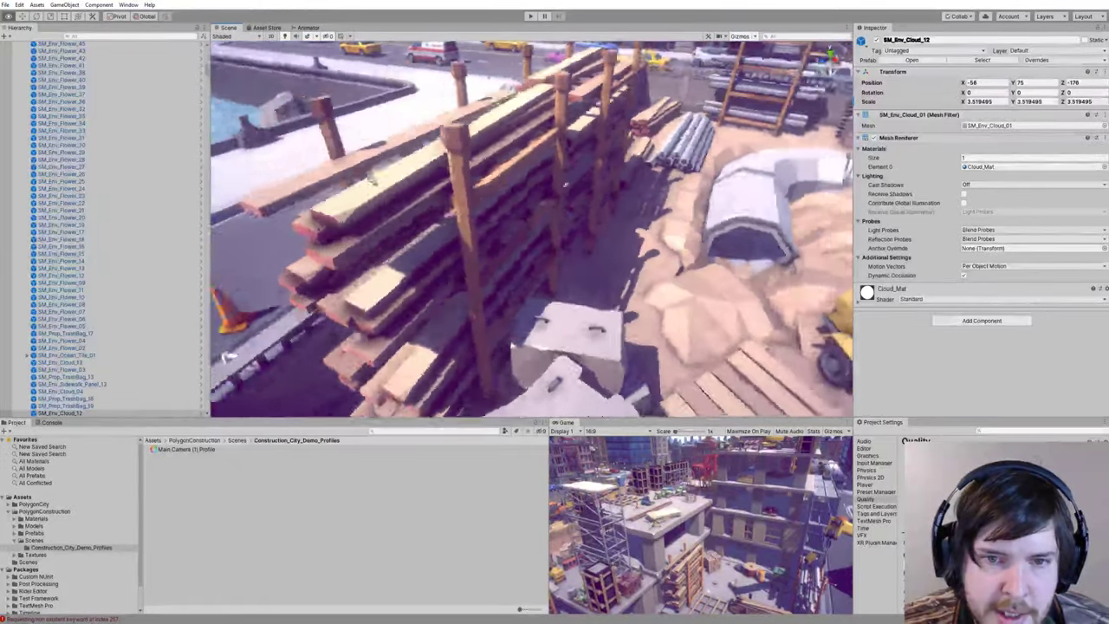
{"action": "right_click_drag", "start_coordinate": [371, 180], "coordinate": [546, 176]}
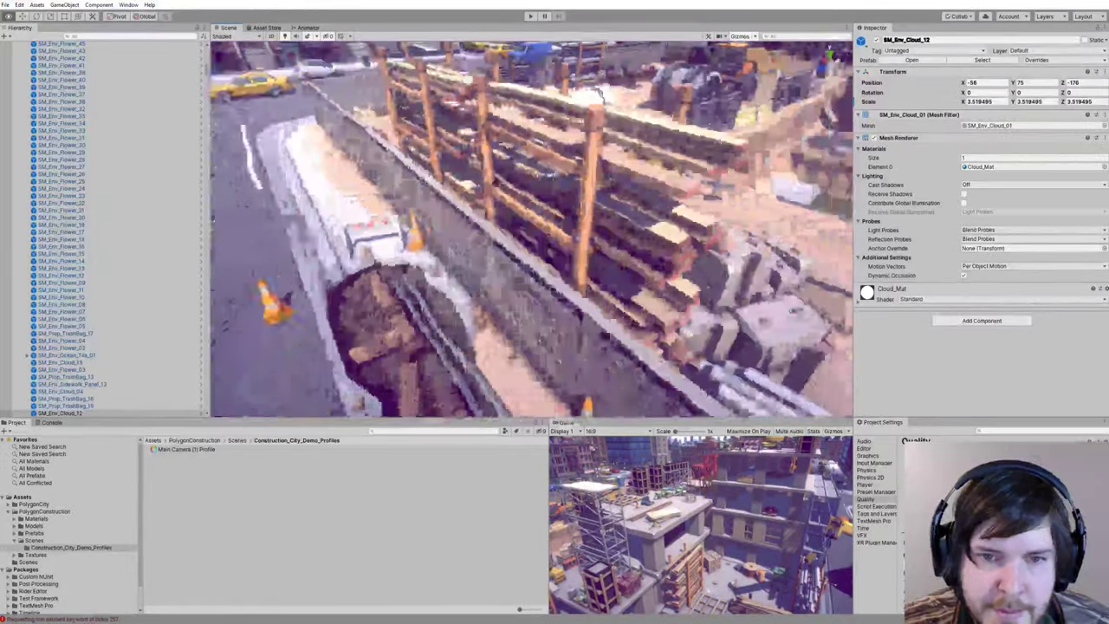
{"action": "right_click_drag", "start_coordinate": [612, 171], "coordinate": [592, 171]}
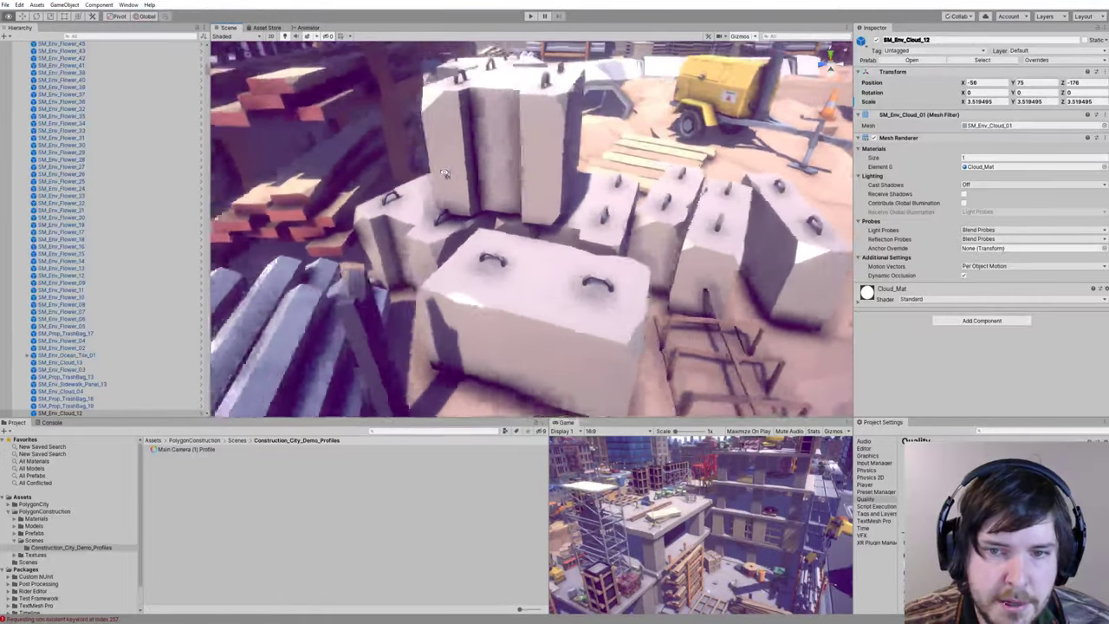
{"action": "right_click_drag", "start_coordinate": [444, 174], "coordinate": [440, 382]}
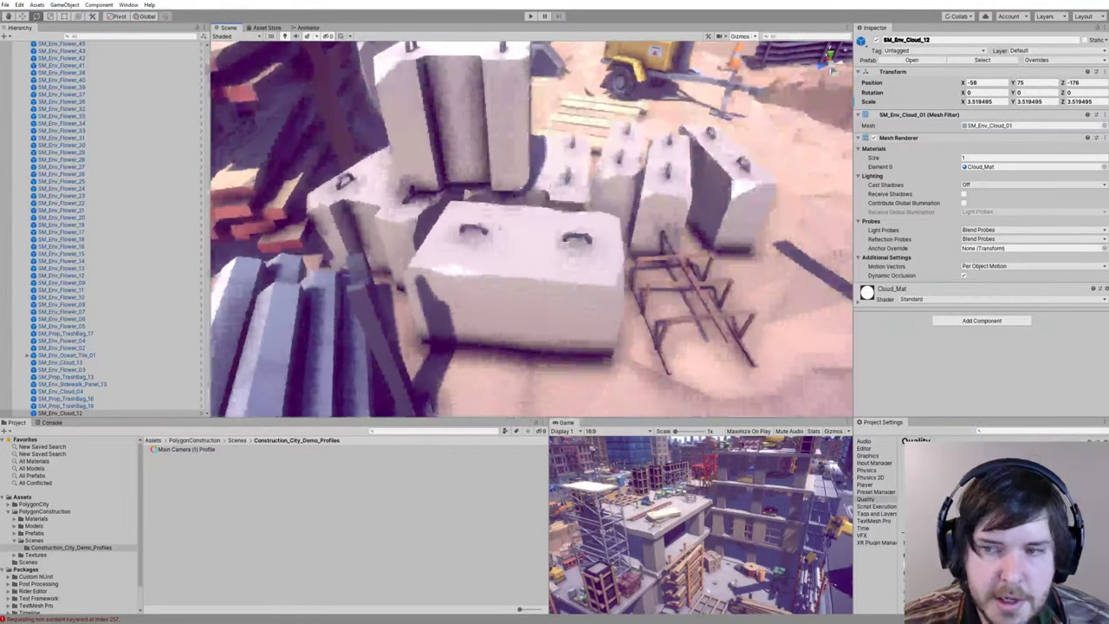
Step: Lower the Ambient Occlusion Intensity in the Main Camera (1) Profile to 0.74 and check the street beside the site
{"action": "left_click", "coordinate": [198, 450]}
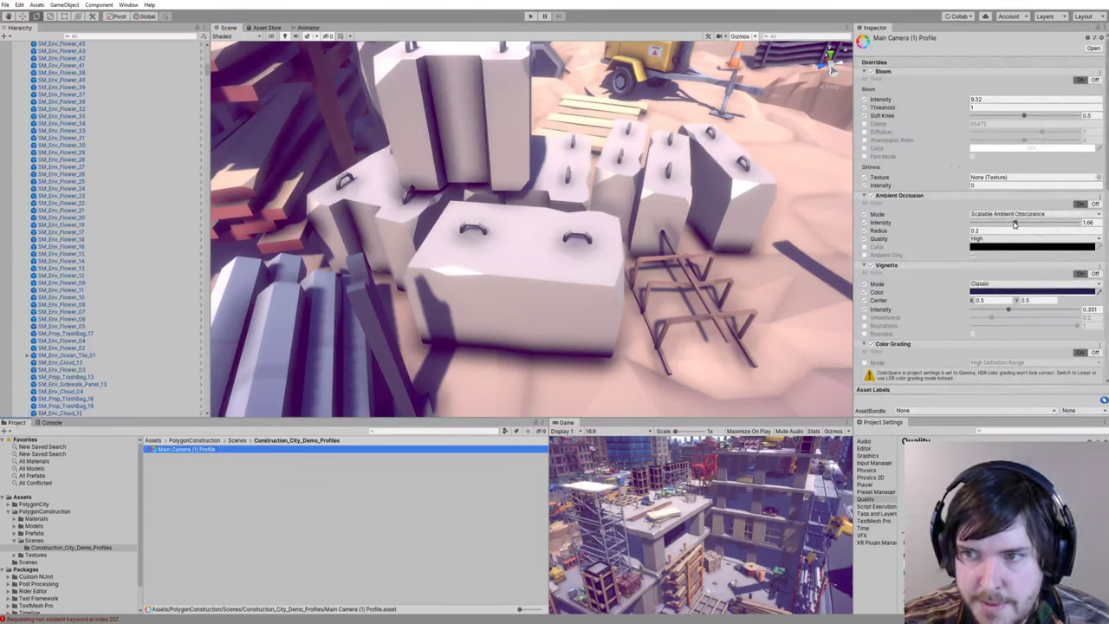
{"action": "left_click_drag", "start_coordinate": [1017, 224], "coordinate": [991, 224]}
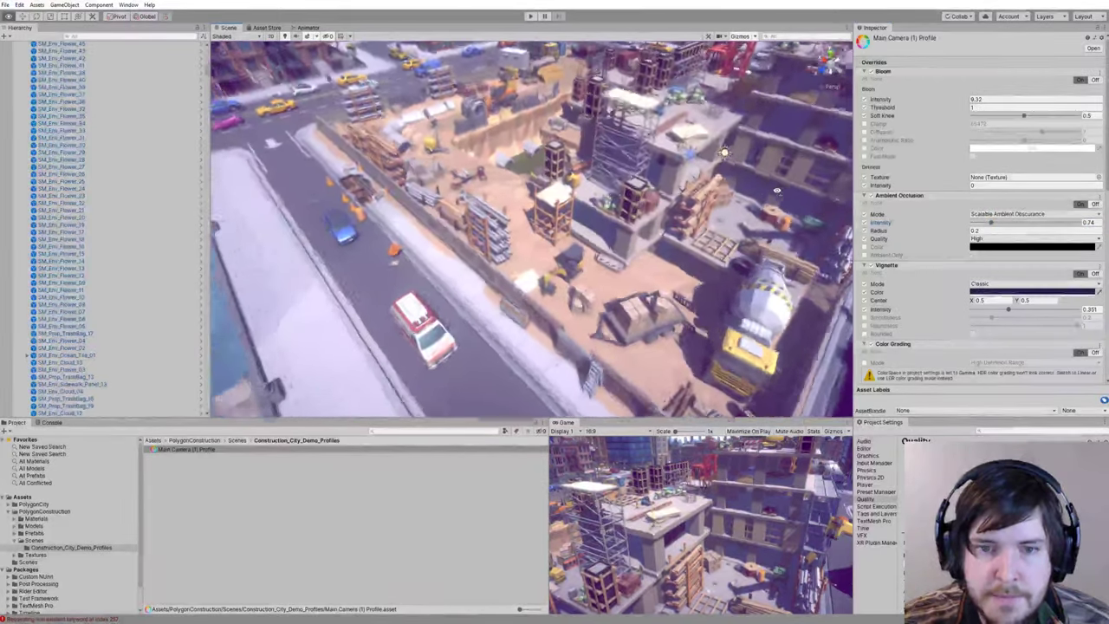
{"action": "key", "text": "w"}
{"action": "right_click_drag", "start_coordinate": [734, 177], "coordinate": [712, 162]}
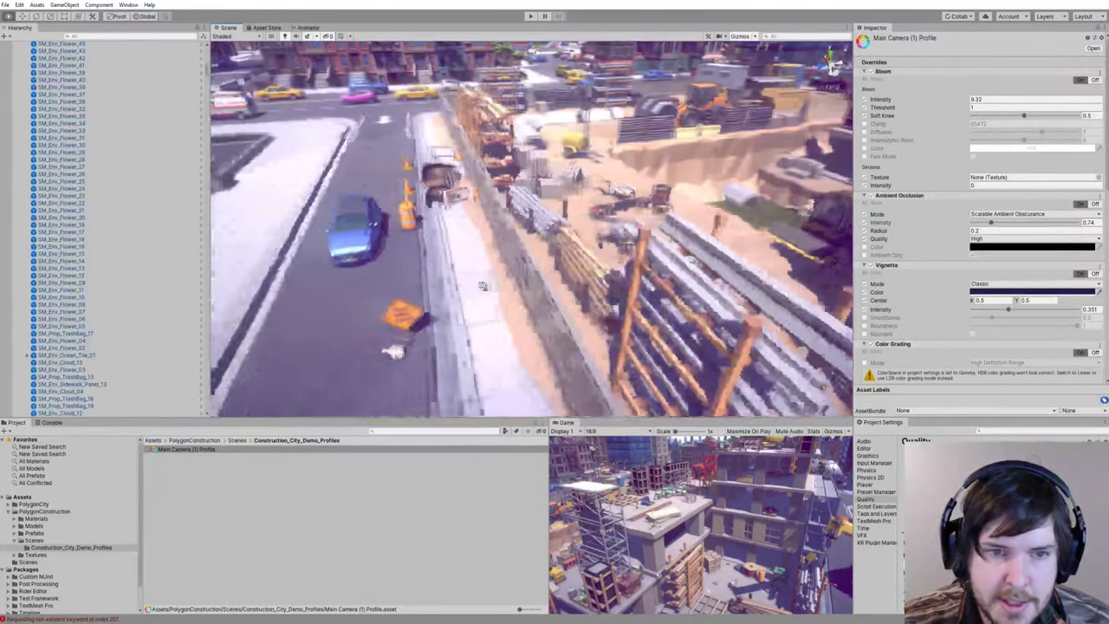
{"action": "right_click_drag", "start_coordinate": [482, 286], "coordinate": [445, 339]}
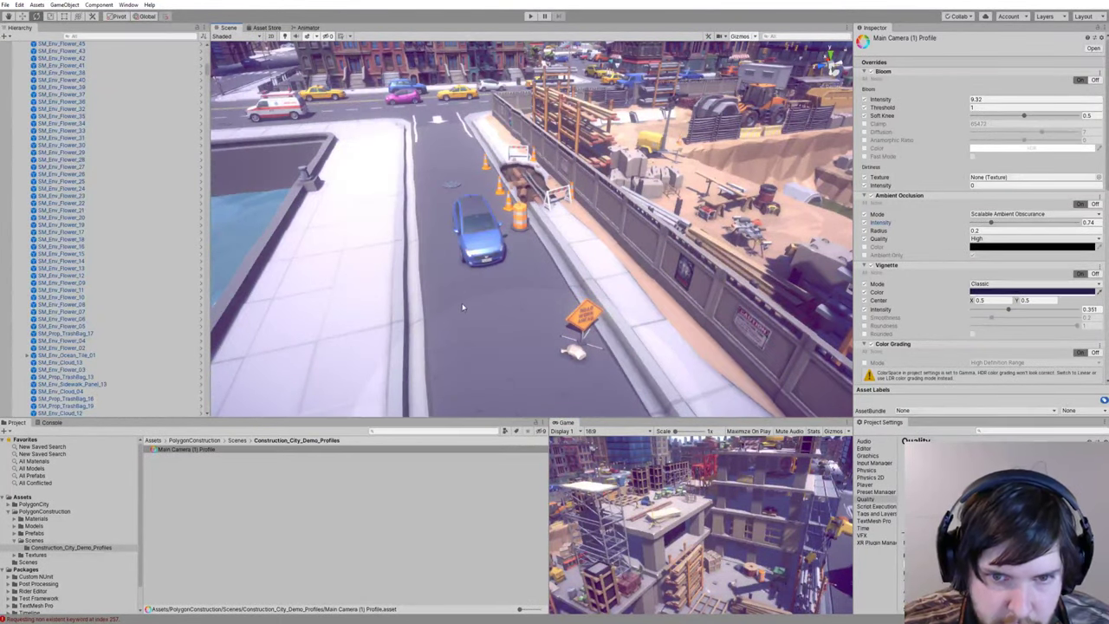
{"action": "mouse_move", "coordinate": [495, 152]}
{"action": "right_mouse_down"}
{"action": "mouse_move", "coordinate": [489, 139]}
{"action": "mouse_move", "coordinate": [493, 165]}
{"action": "right_mouse_up"}
{"action": "key", "text": "s"}
{"action": "key", "text": "w"}
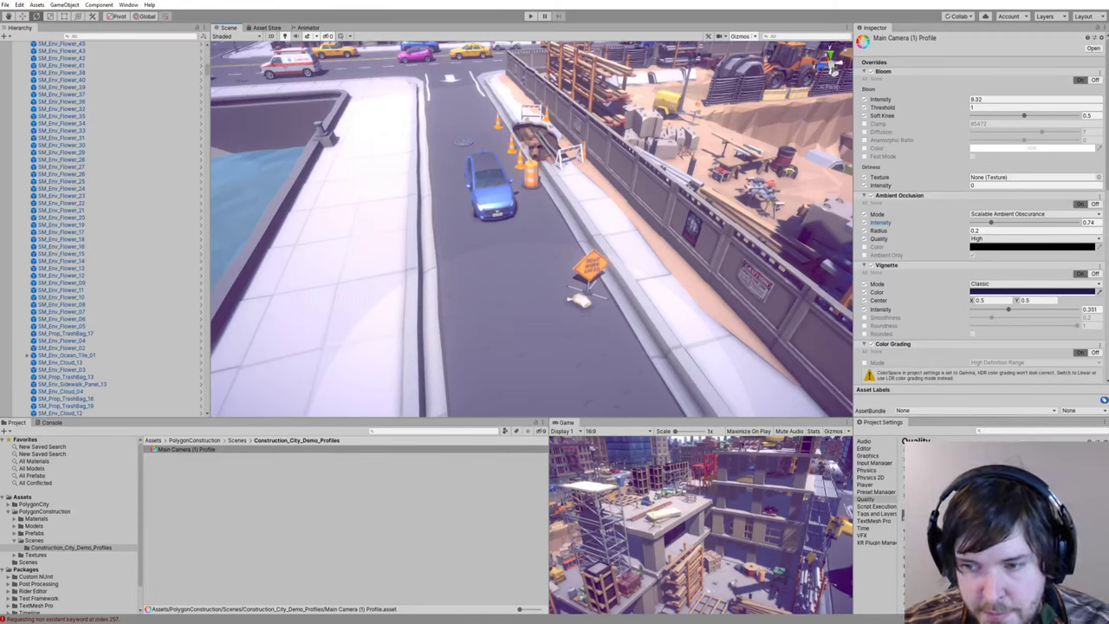
Step: Bring up the Quality page of the Project Settings and look over the street and fence shadows
{"action": "left_click", "coordinate": [16, 4]}
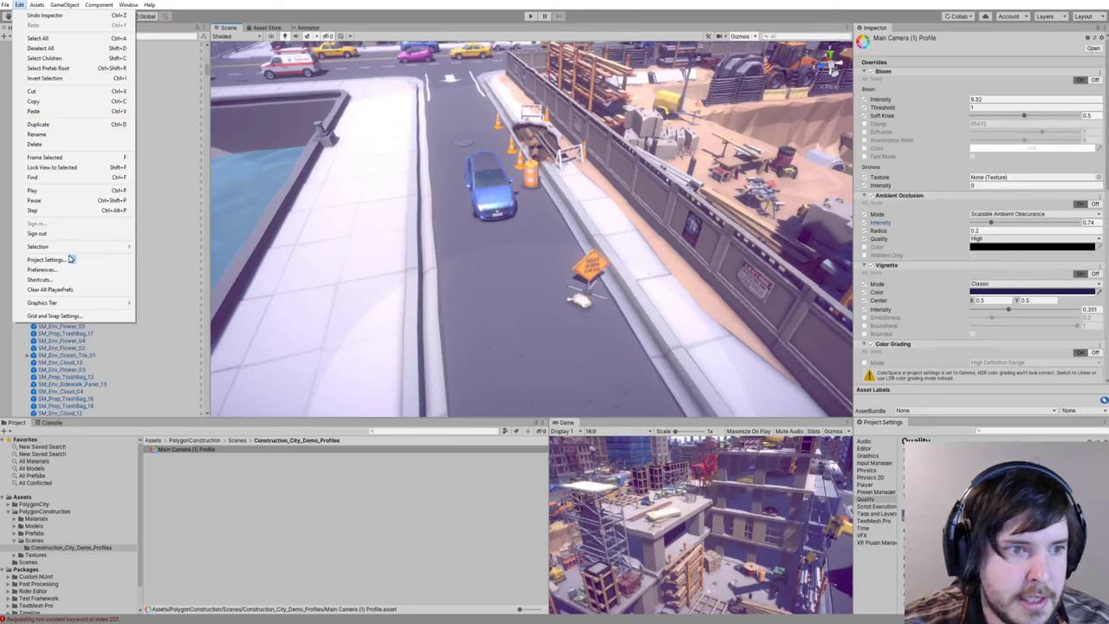
{"action": "left_click", "coordinate": [871, 499]}
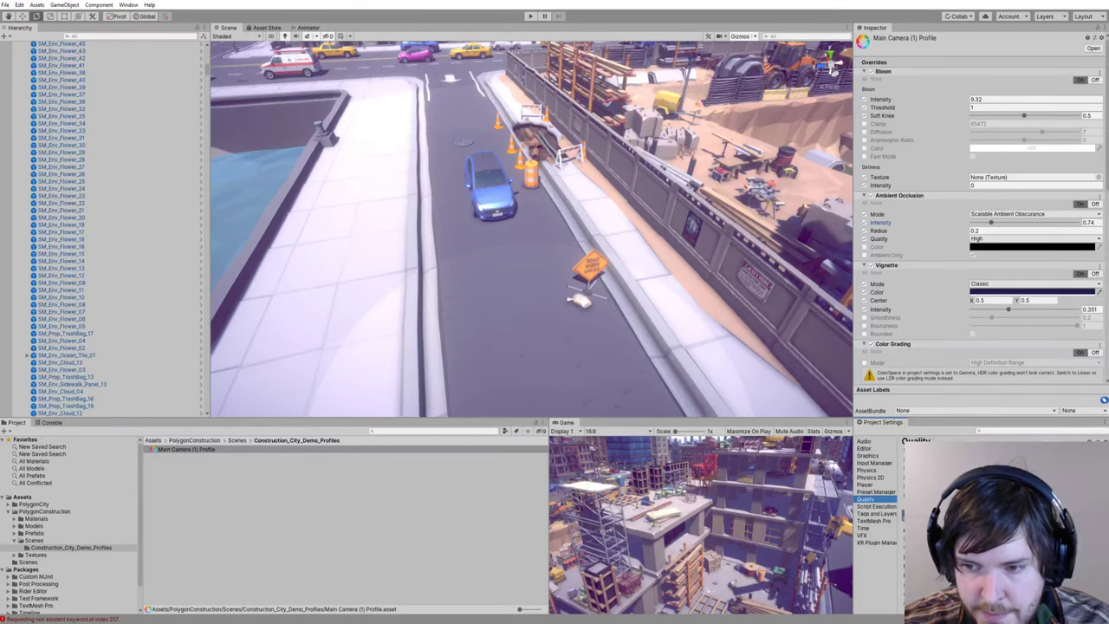
{"action": "mouse_move", "coordinate": [932, 555]}
{"action": "left_mouse_down"}
{"action": "mouse_move", "coordinate": [950, 555]}
{"action": "mouse_move", "coordinate": [915, 555]}
{"action": "mouse_move", "coordinate": [946, 555]}
{"action": "left_mouse_up"}
{"action": "right_click_drag", "start_coordinate": [569, 293], "coordinate": [499, 232]}
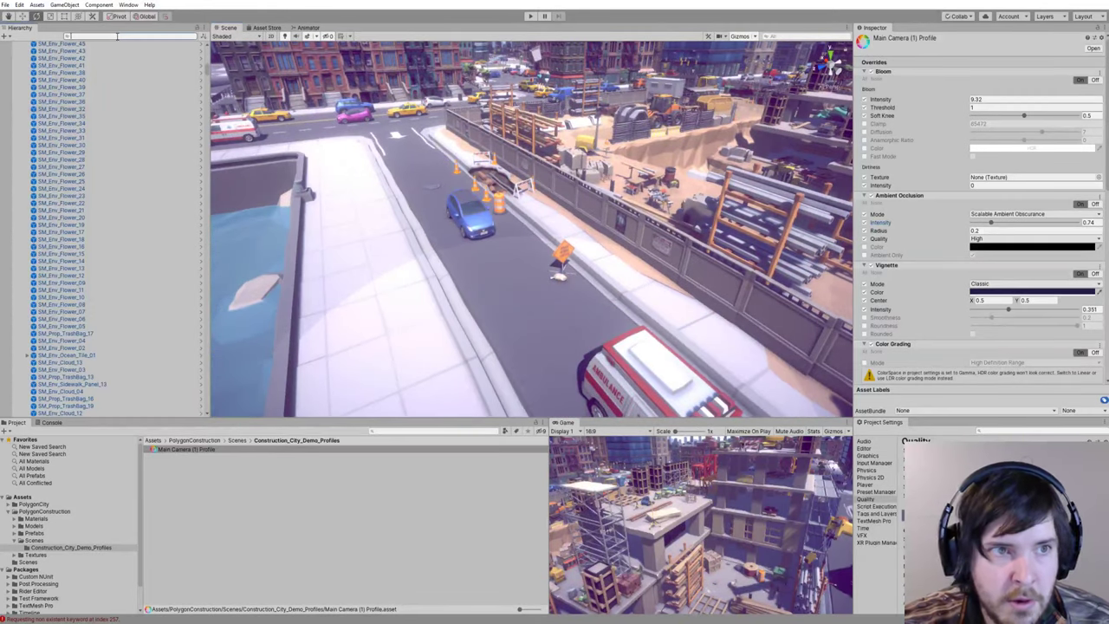
Step: Find the Directional Light by searching the hierarchy for "dir" and set its shadow Bias to 0.05
{"action": "left_click", "coordinate": [117, 36]}
{"action": "type", "text": "dir"}
{"action": "left_click", "coordinate": [159, 51]}
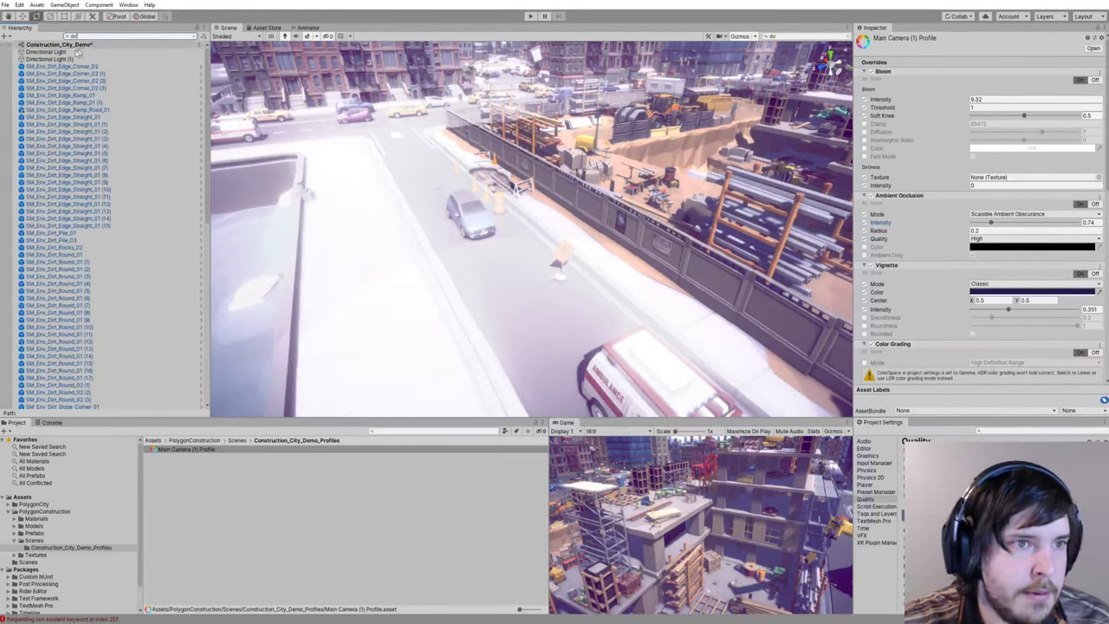
{"action": "left_click", "coordinate": [160, 37]}
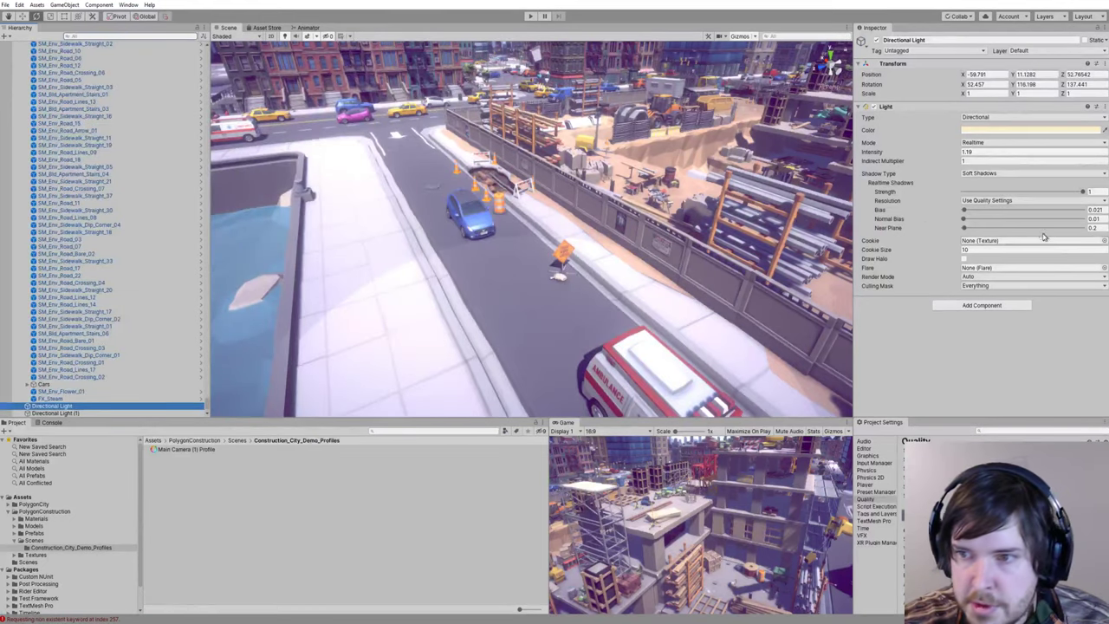
{"action": "mouse_move", "coordinate": [964, 211]}
{"action": "left_mouse_down"}
{"action": "mouse_move", "coordinate": [1007, 211]}
{"action": "mouse_move", "coordinate": [969, 212]}
{"action": "left_mouse_up"}
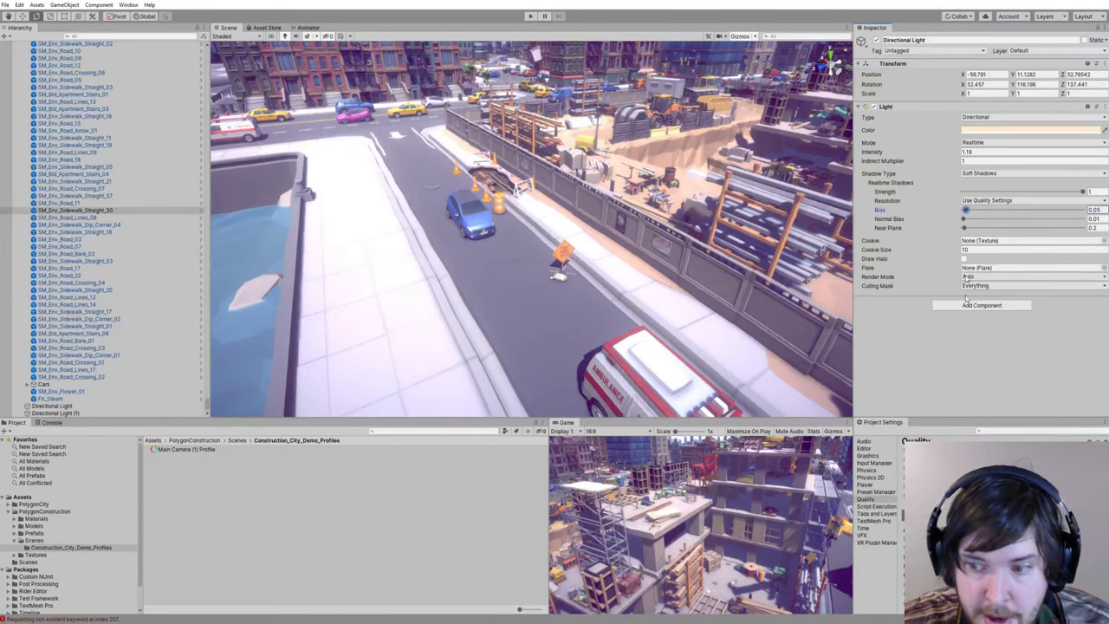
{"action": "key", "text": "s"}
{"action": "right_click_drag", "start_coordinate": [614, 306], "coordinate": [641, 273]}
Step: Select Main Camera (1), review its Post-process Volume settings, and copy the camera object
{"action": "left_click", "coordinate": [639, 275]}
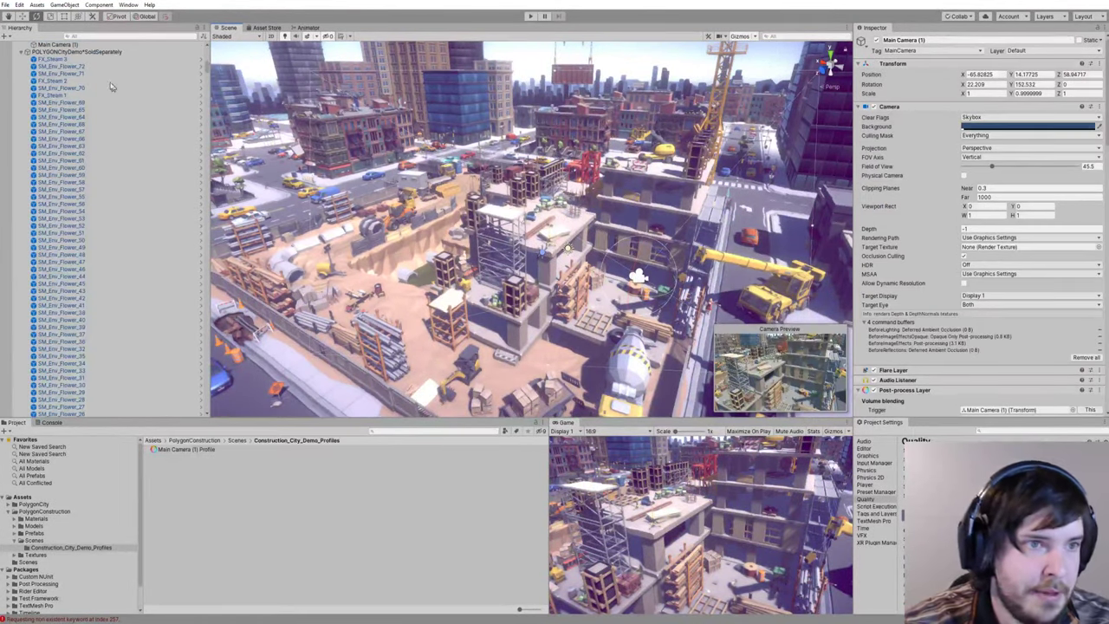
{"action": "scroll", "coordinate": [96, 104], "scroll_direction": "up", "scroll_amount": 5}
{"action": "left_click", "coordinate": [60, 182]}
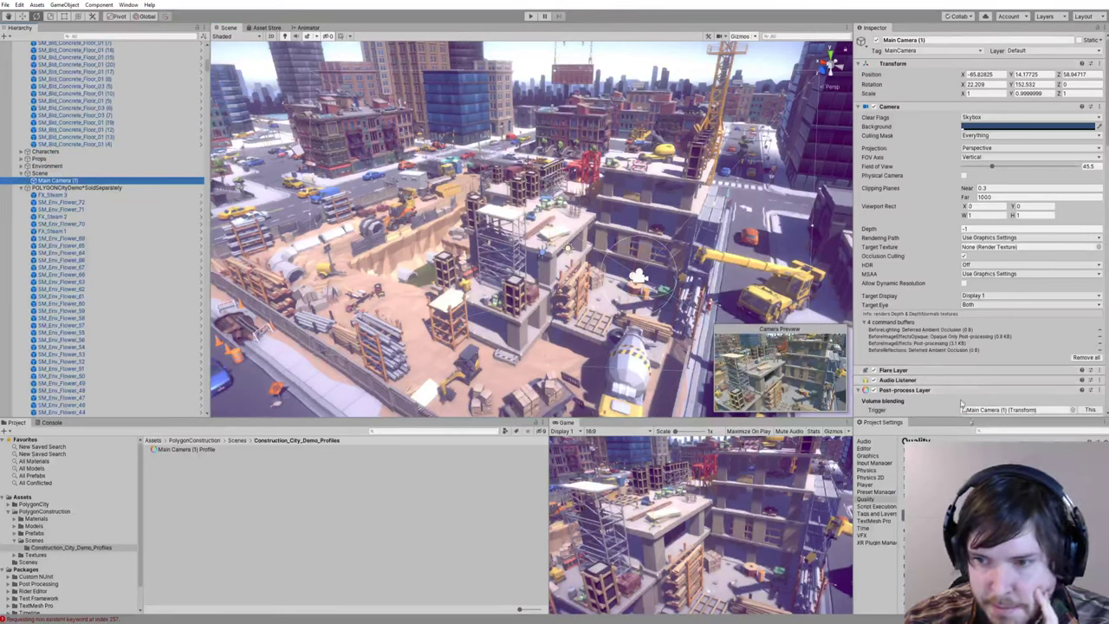
{"action": "scroll", "coordinate": [916, 393], "scroll_direction": "down", "scroll_amount": 8}
{"action": "scroll", "coordinate": [916, 393], "scroll_direction": "down", "scroll_amount": 4}
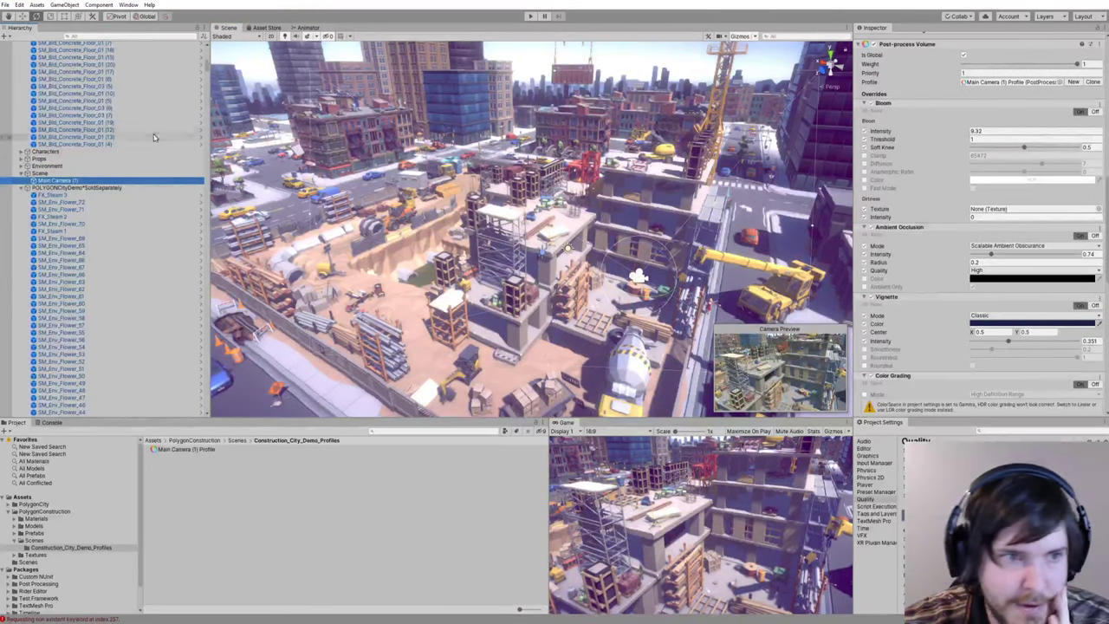
{"action": "right_click", "coordinate": [63, 182]}
{"action": "left_click", "coordinate": [81, 186]}
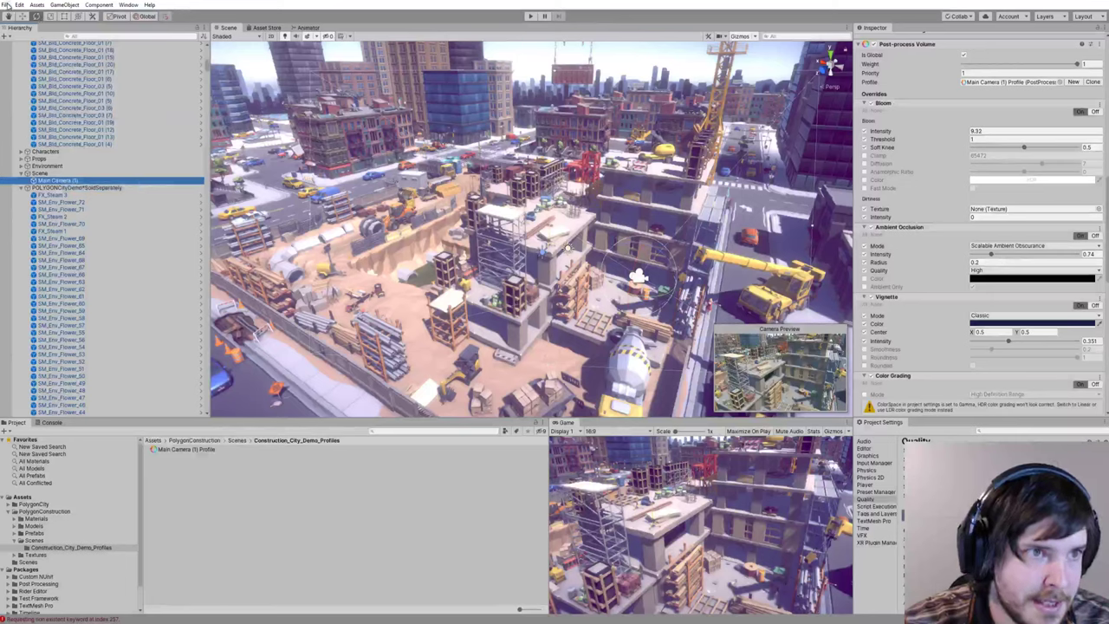
Step: Save the scene and show the contents of PolygonConstruction's Scenes folder
{"action": "left_click", "coordinate": [6, 5]}
{"action": "left_click", "coordinate": [19, 39]}
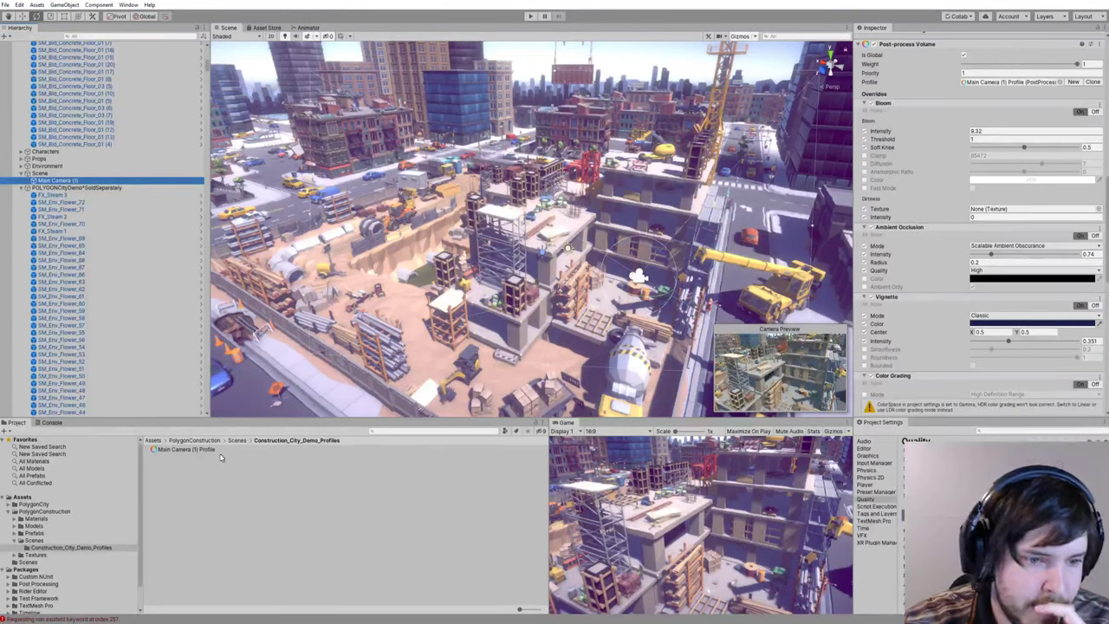
{"action": "left_click", "coordinate": [35, 541]}
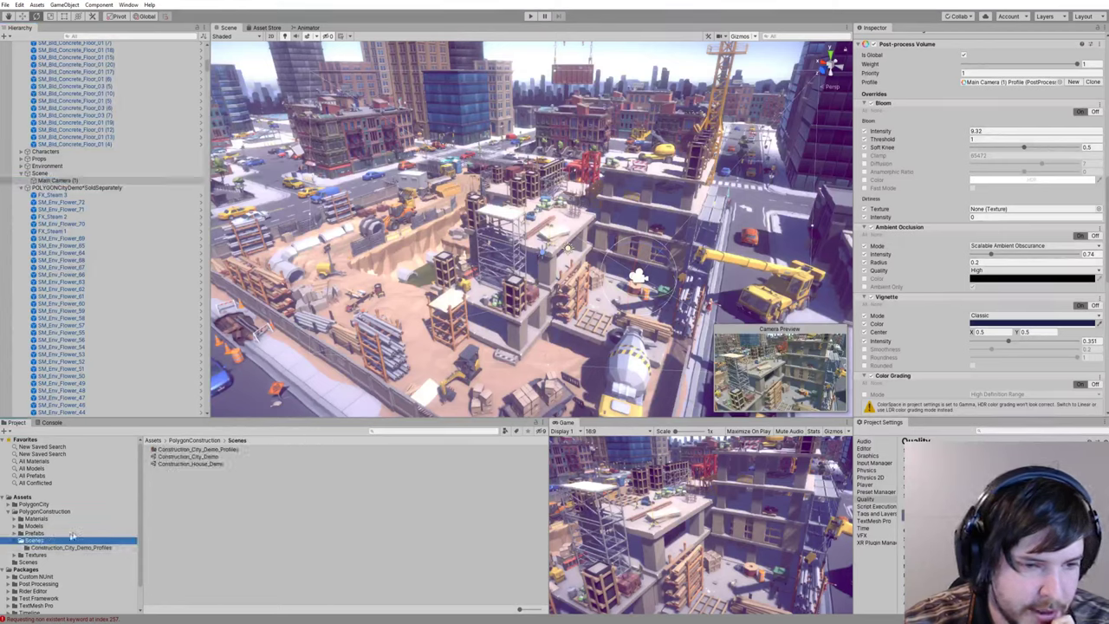
Step: Copy Main Camera (1) from the city scene and paste it into the Construction_House_Demo scene
{"action": "right_click", "coordinate": [73, 180]}
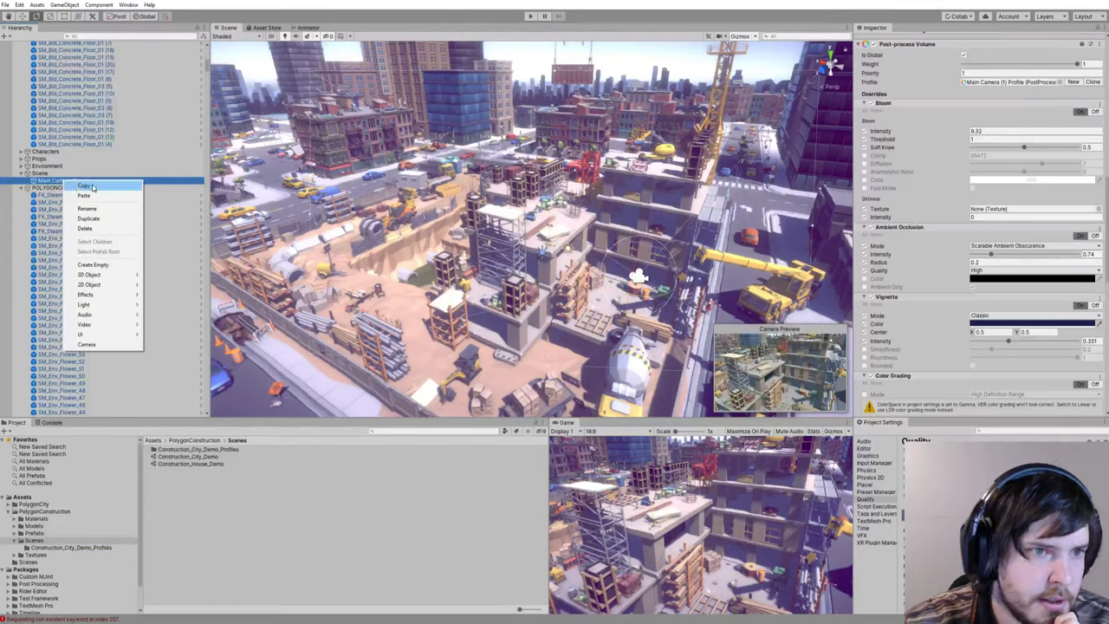
{"action": "left_click", "coordinate": [92, 187]}
{"action": "left_click", "coordinate": [192, 463]}
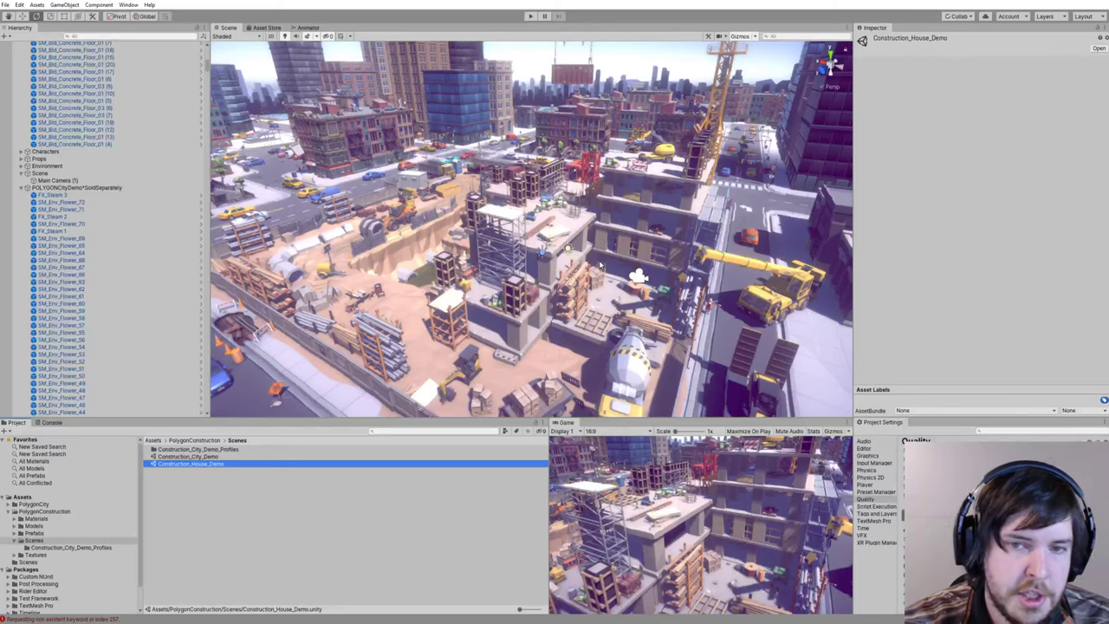
{"action": "double_click", "coordinate": [191, 463]}
{"action": "right_click", "coordinate": [107, 184]}
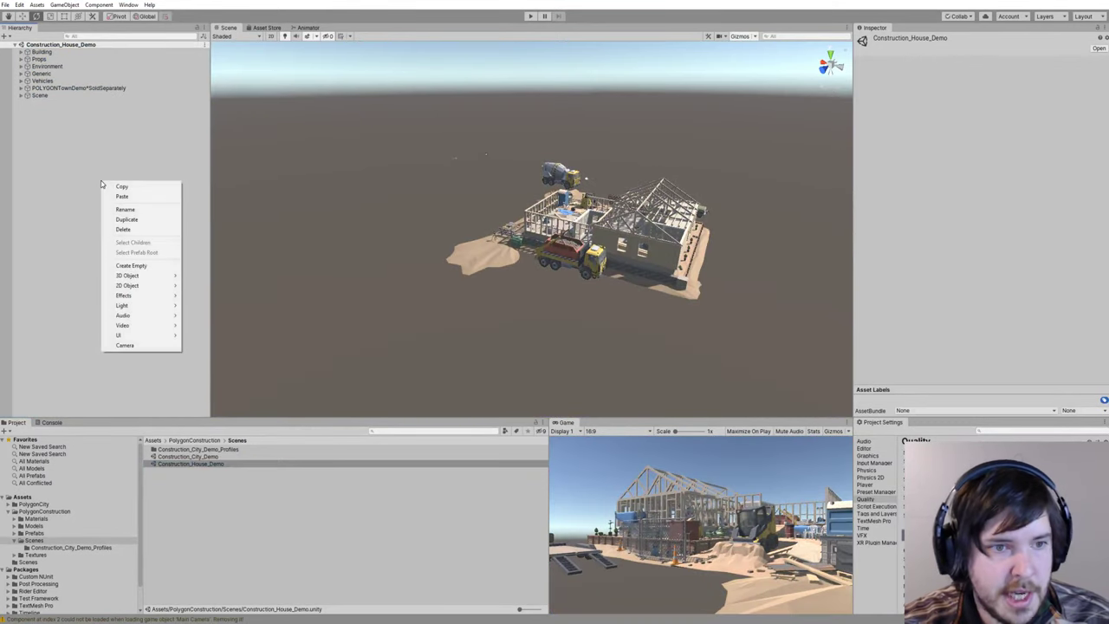
{"action": "left_click", "coordinate": [132, 198]}
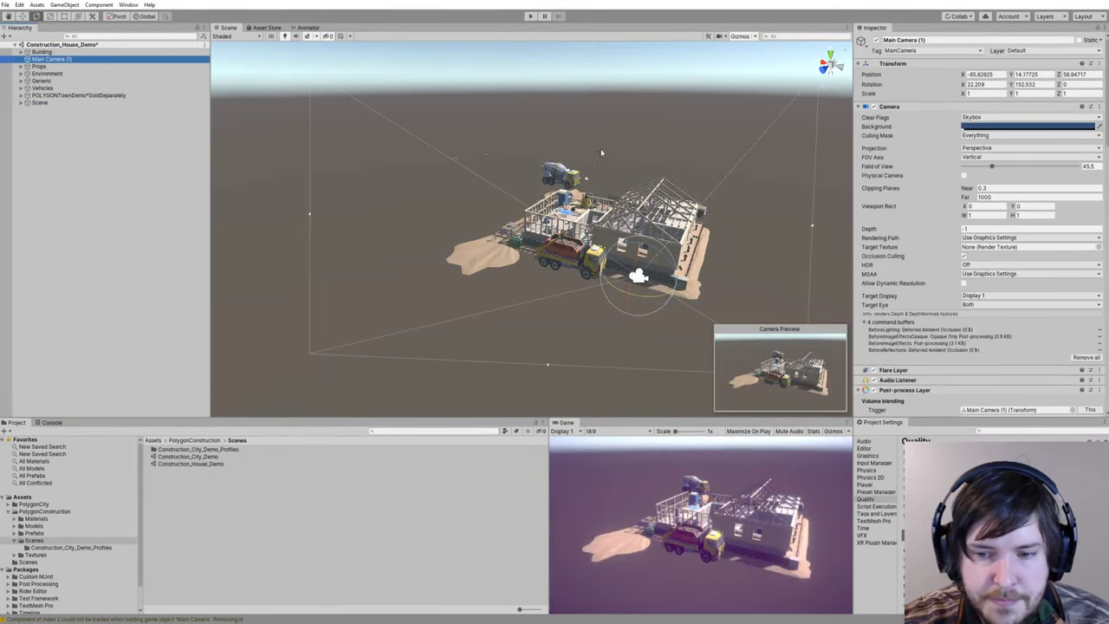
Step: Delete the original Main Camera from the house scene's Scene group and view the construction site with the pasted camera's post-processing
{"action": "right_click_drag", "start_coordinate": [475, 260], "coordinate": [596, 248]}
{"action": "key", "text": "w"}
{"action": "left_click", "coordinate": [22, 103]}
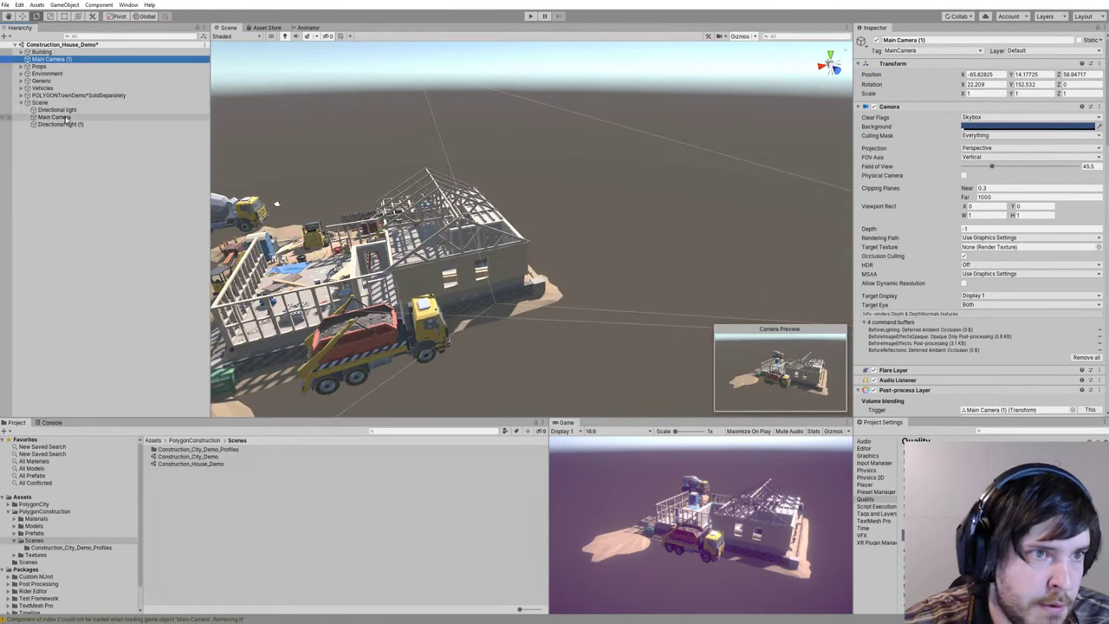
{"action": "left_click", "coordinate": [64, 116]}
{"action": "right_click_drag", "start_coordinate": [529, 166], "coordinate": [854, 210]}
{"action": "key", "text": "Delete"}
{"action": "key", "text": "a"}
{"action": "key", "text": "w"}
{"action": "key", "text": "s"}
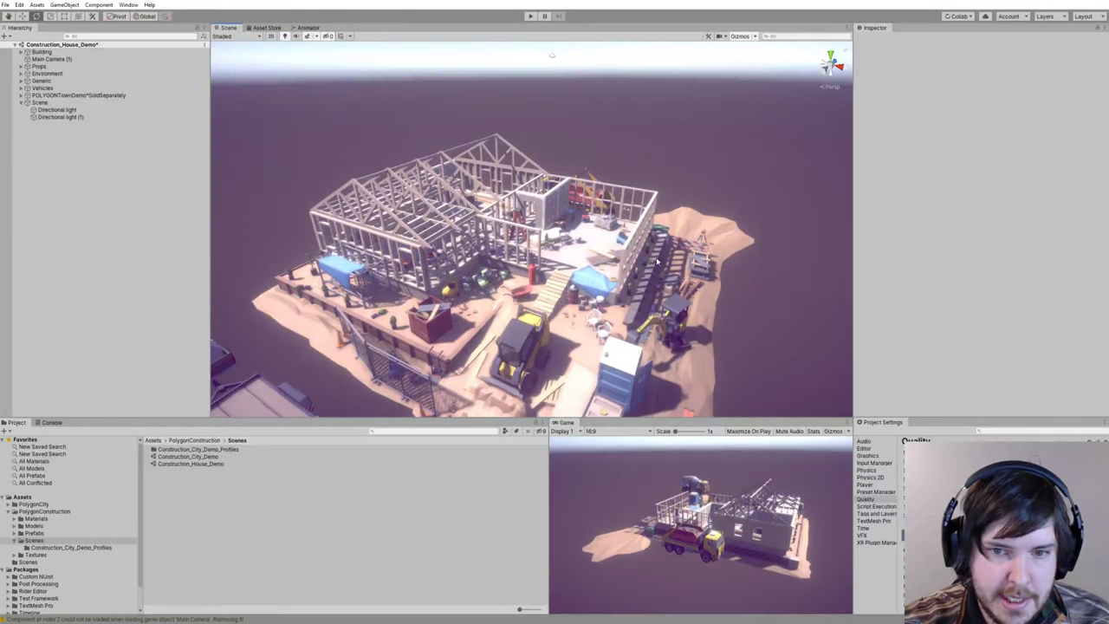
{"action": "right_click_drag", "start_coordinate": [277, 151], "coordinate": [239, 198]}
{"action": "key", "text": "d"}
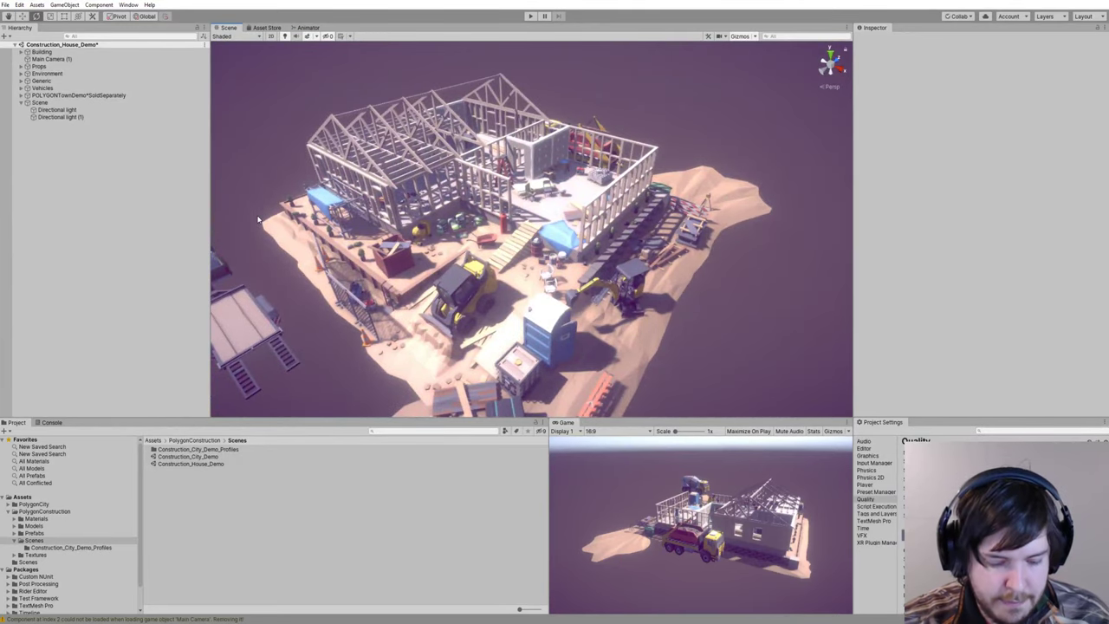
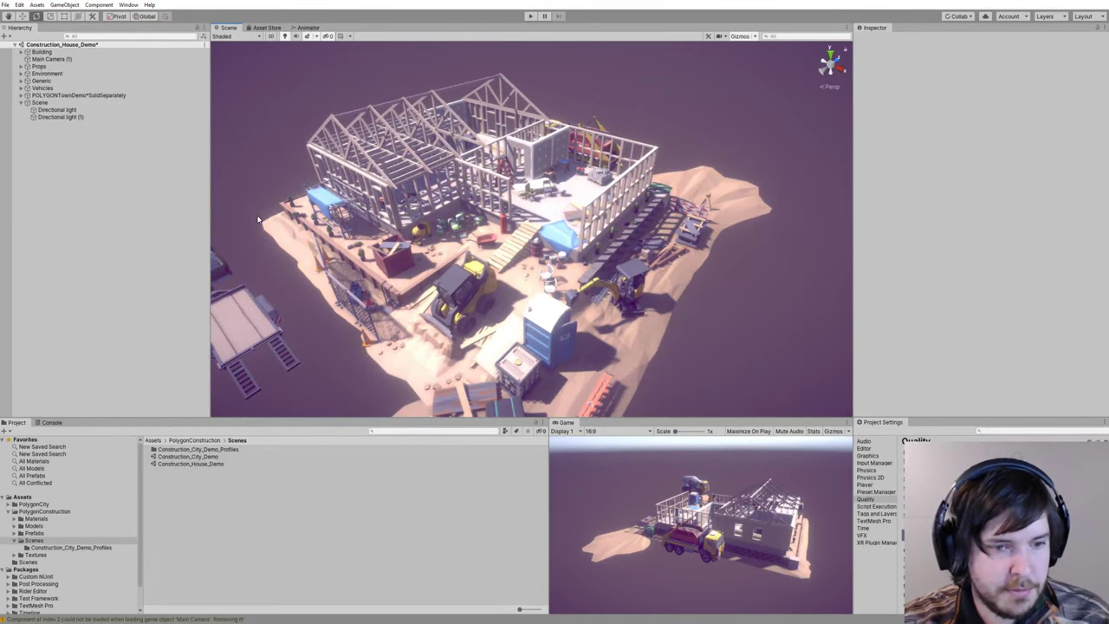
Step: Locate the profile asset used by Main Camera (1)'s Post-process Volume, review its overrides, and look over the house frame
{"action": "left_click", "coordinate": [52, 59]}
{"action": "scroll", "coordinate": [992, 295], "scroll_direction": "down", "scroll_amount": 5}
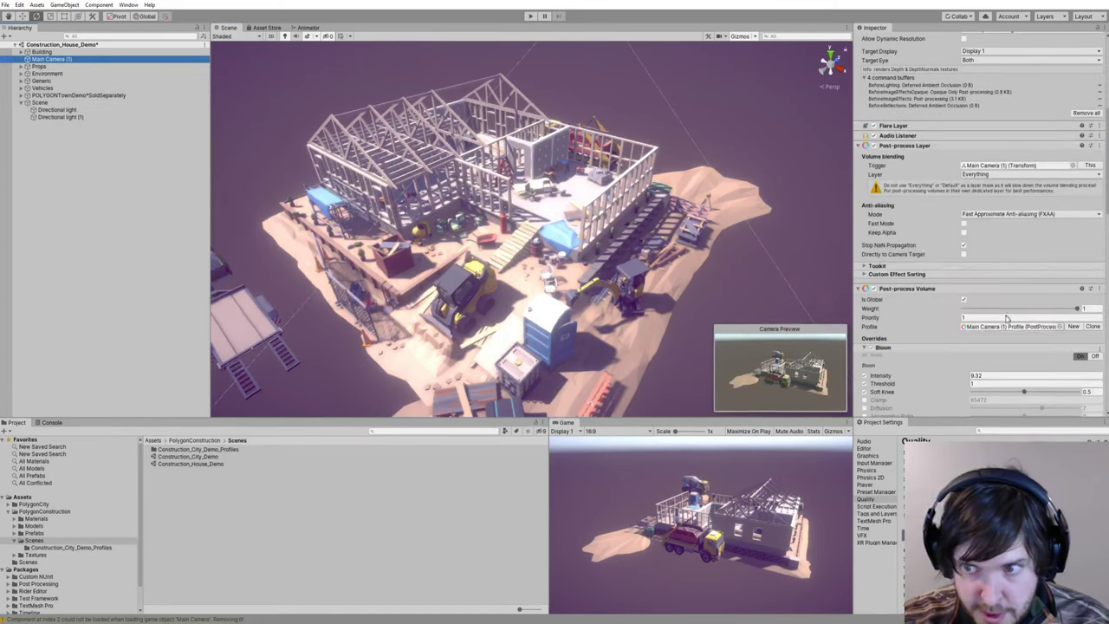
{"action": "left_click", "coordinate": [1009, 327]}
{"action": "left_click", "coordinate": [180, 451]}
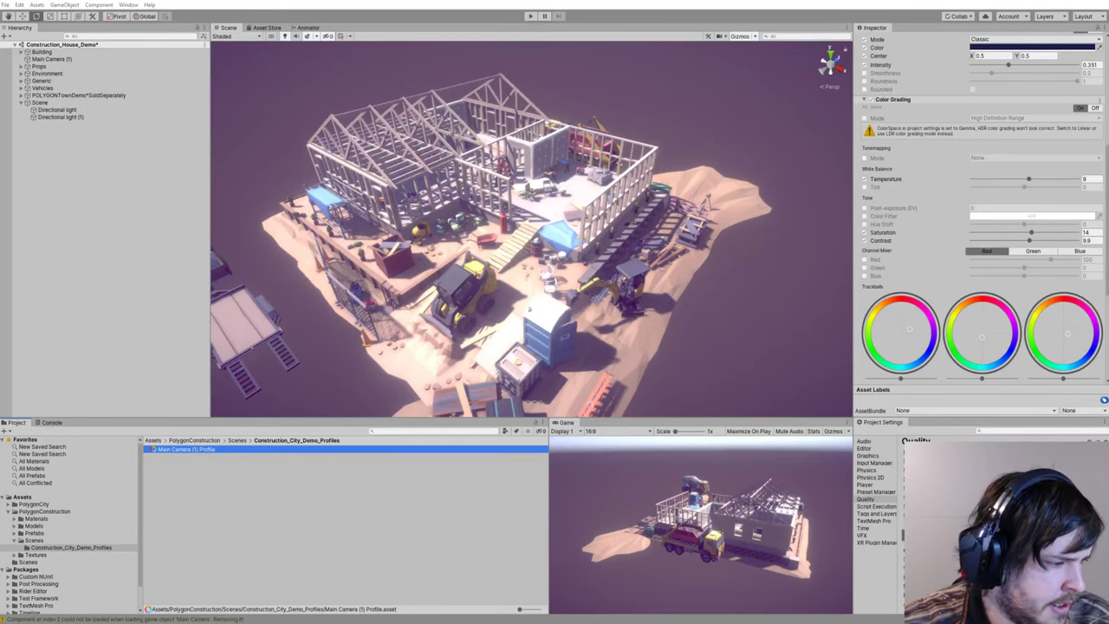
{"action": "left_click", "coordinate": [341, 81]}
{"action": "right_click_drag", "start_coordinate": [520, 199], "coordinate": [555, 122]}
{"action": "key", "text": "w"}
{"action": "key", "text": "s"}
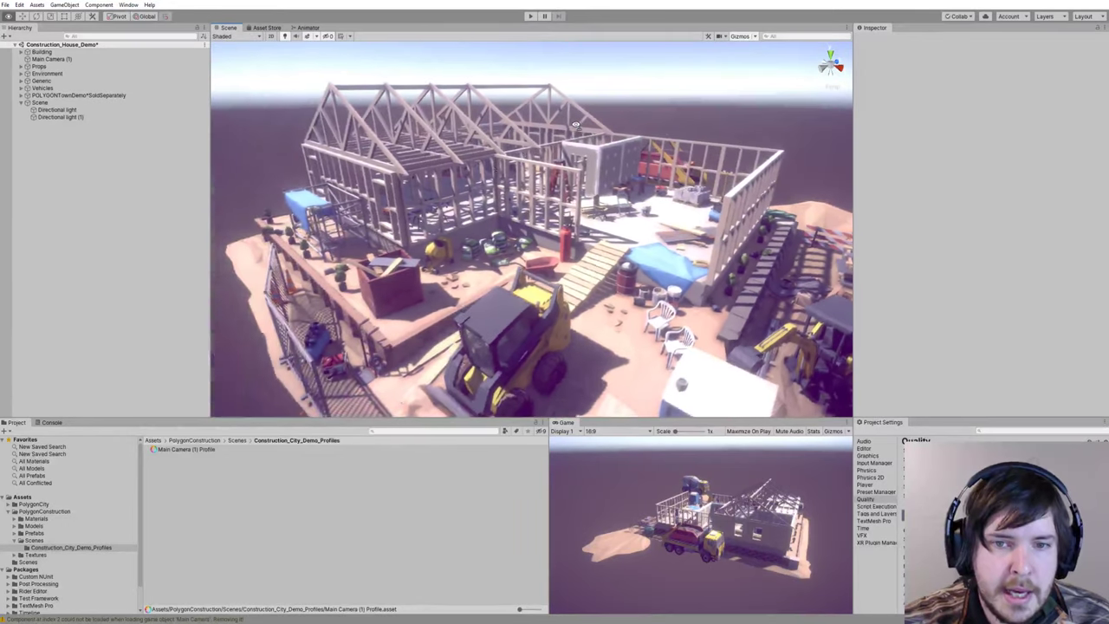
Step: Reopen the Construction_City_Demo scene, discarding the changes made to the house scene
{"action": "left_click", "coordinate": [39, 541]}
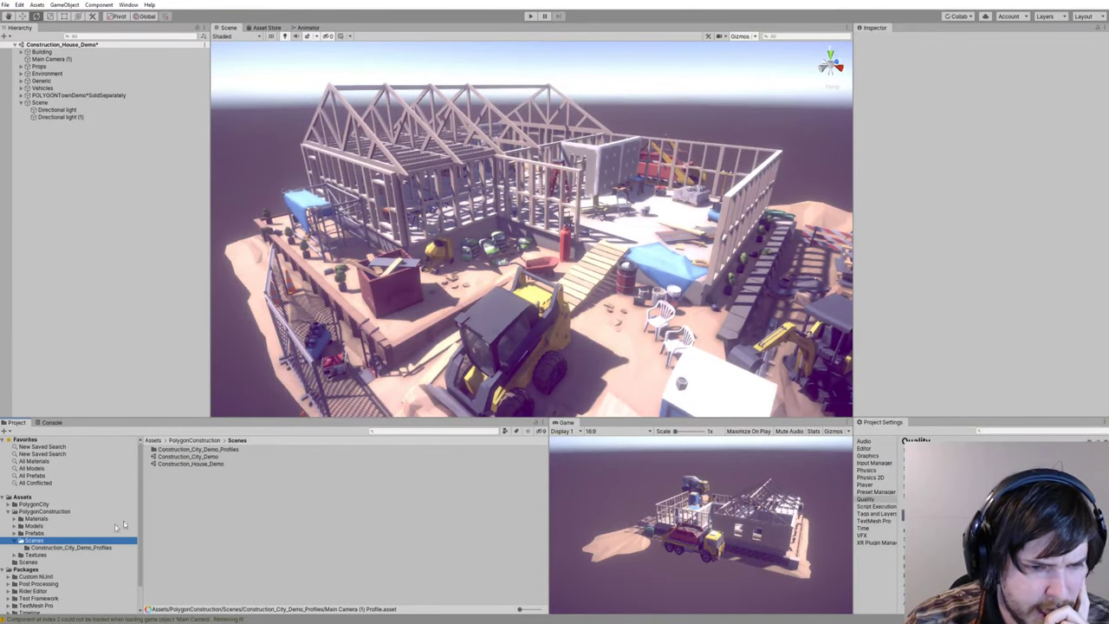
{"action": "double_click", "coordinate": [206, 458]}
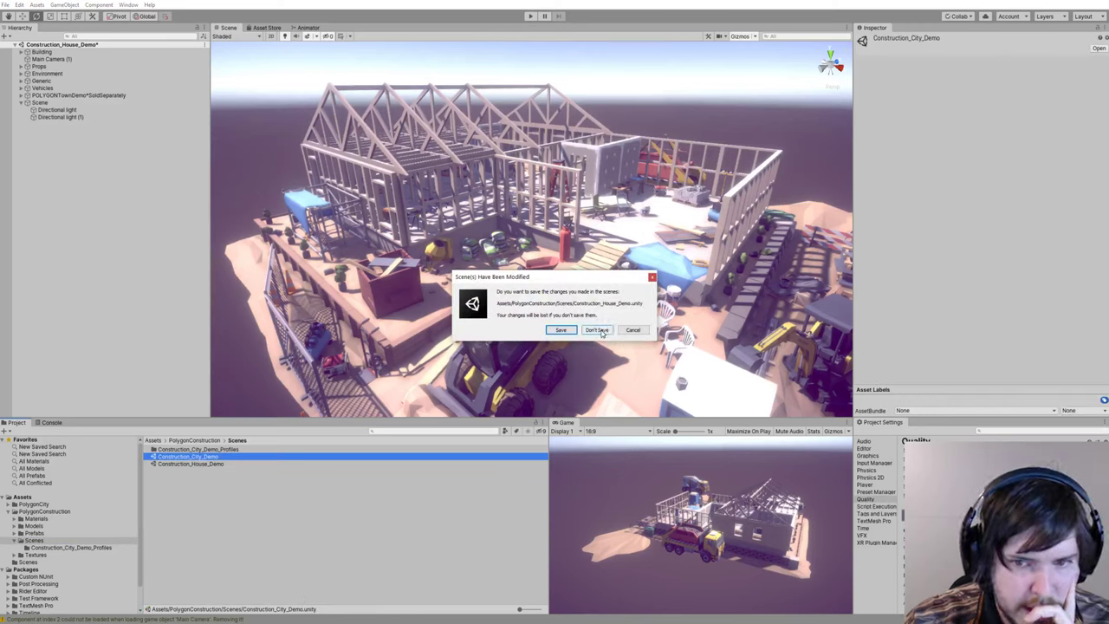
{"action": "left_click", "coordinate": [598, 330]}
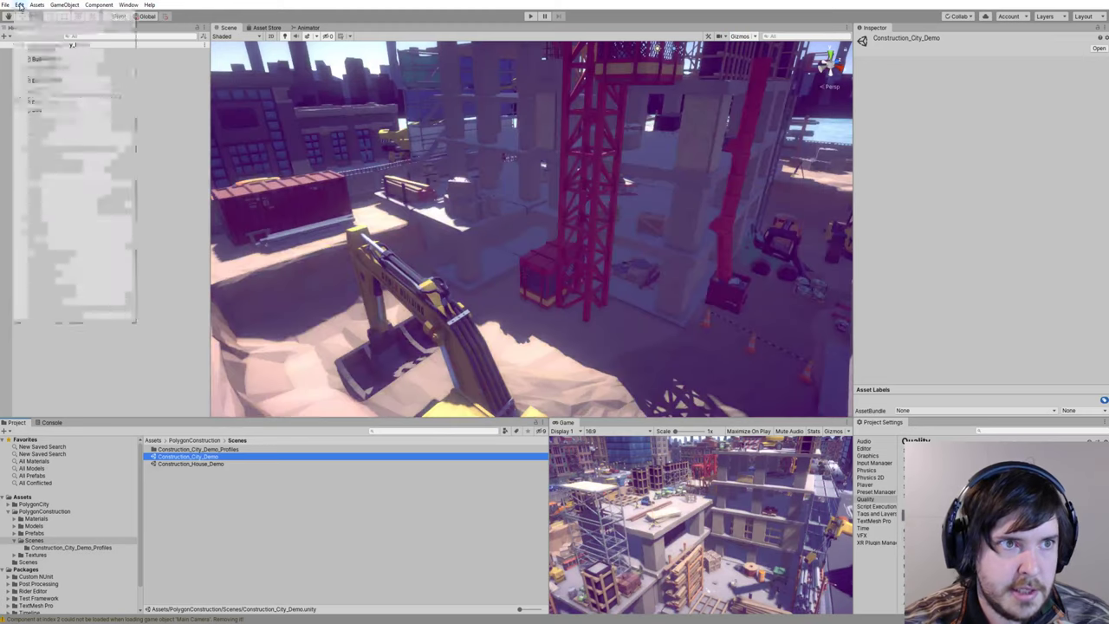
Step: Show the Quality page of the Project Settings and dock that window beneath the Scene view
{"action": "left_click", "coordinate": [19, 5]}
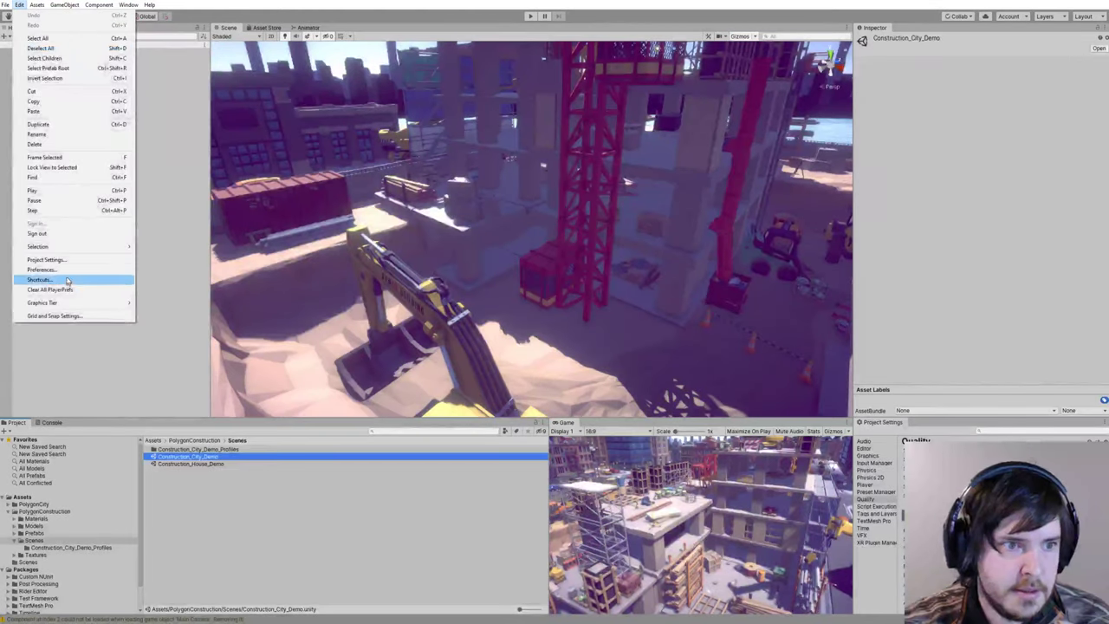
{"action": "left_click", "coordinate": [867, 501]}
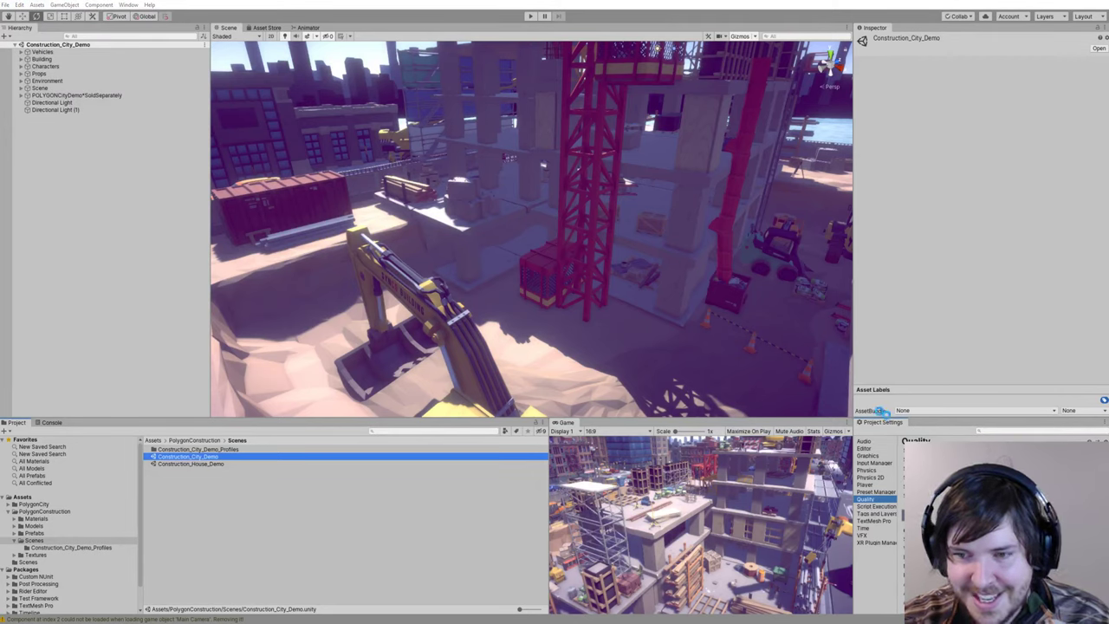
{"action": "right_click", "coordinate": [512, 170]}
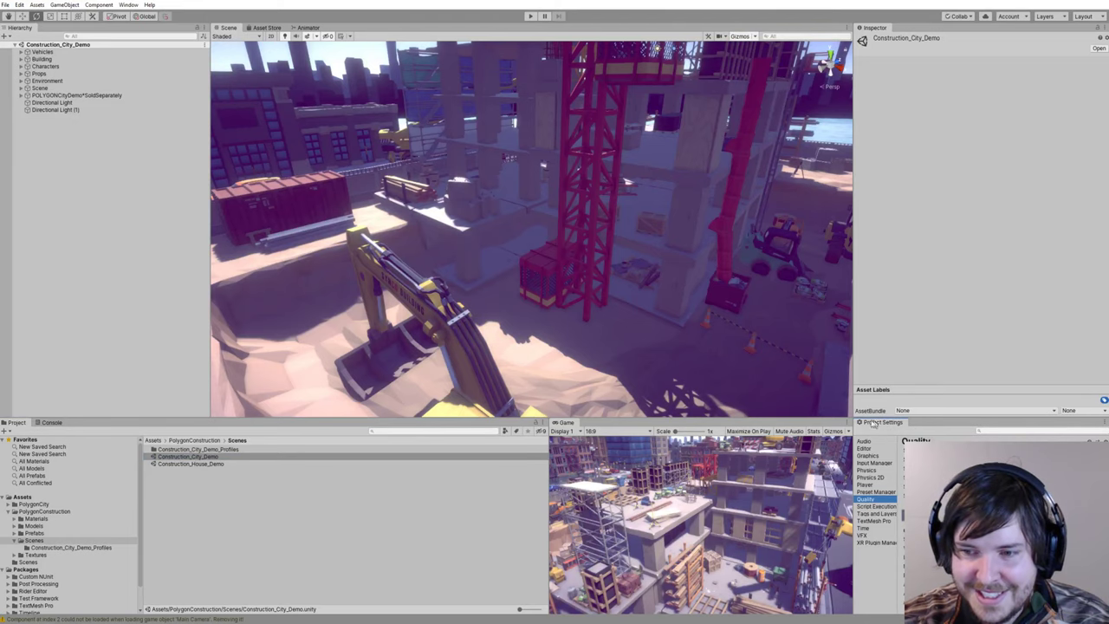
{"action": "left_click_drag", "start_coordinate": [873, 424], "coordinate": [464, 292]}
{"action": "left_click_drag", "start_coordinate": [357, 284], "coordinate": [357, 276]}
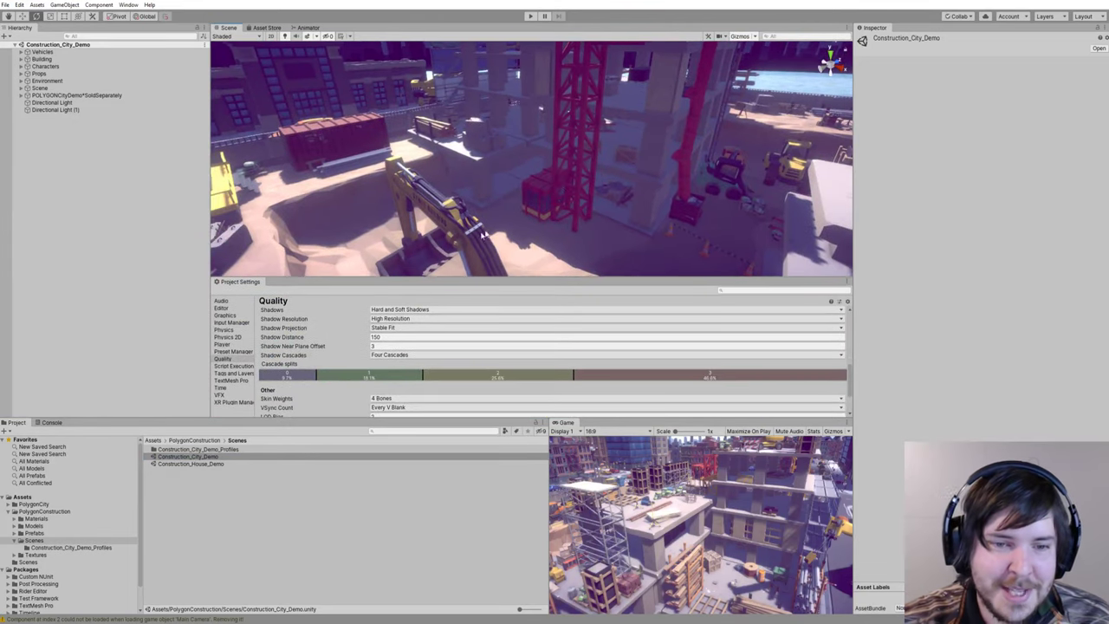
Step: Set the first three shadow cascade splits to about 11%, 22% and 20%, and dock Project Settings back beneath the Inspector
{"action": "key", "text": "w"}
{"action": "right_click_drag", "start_coordinate": [496, 178], "coordinate": [931, 197]}
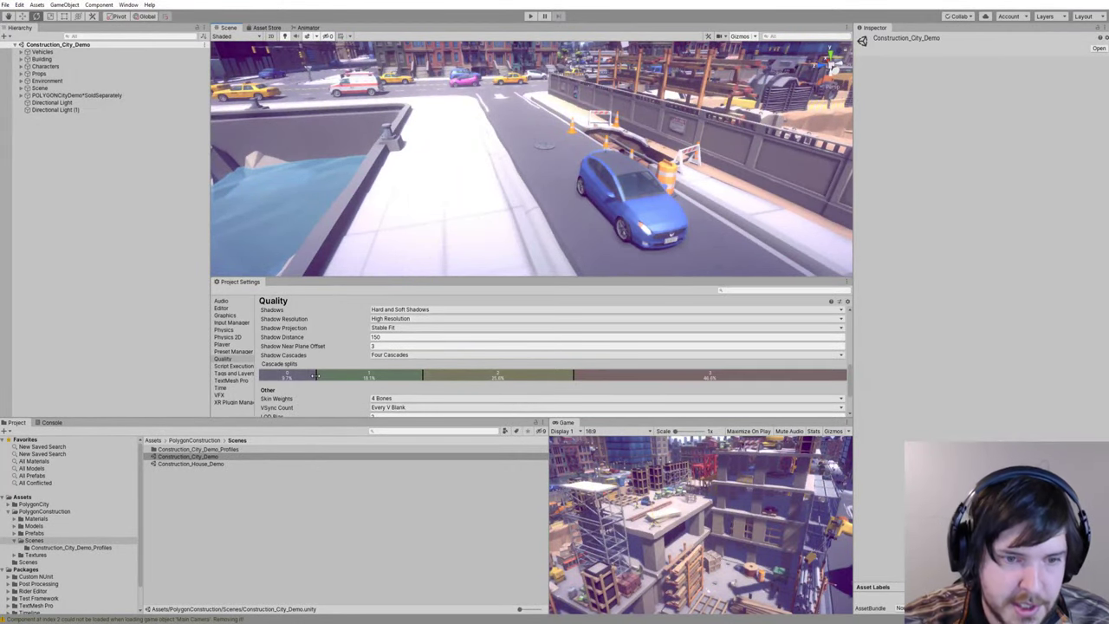
{"action": "left_click_drag", "start_coordinate": [315, 375], "coordinate": [314, 375]}
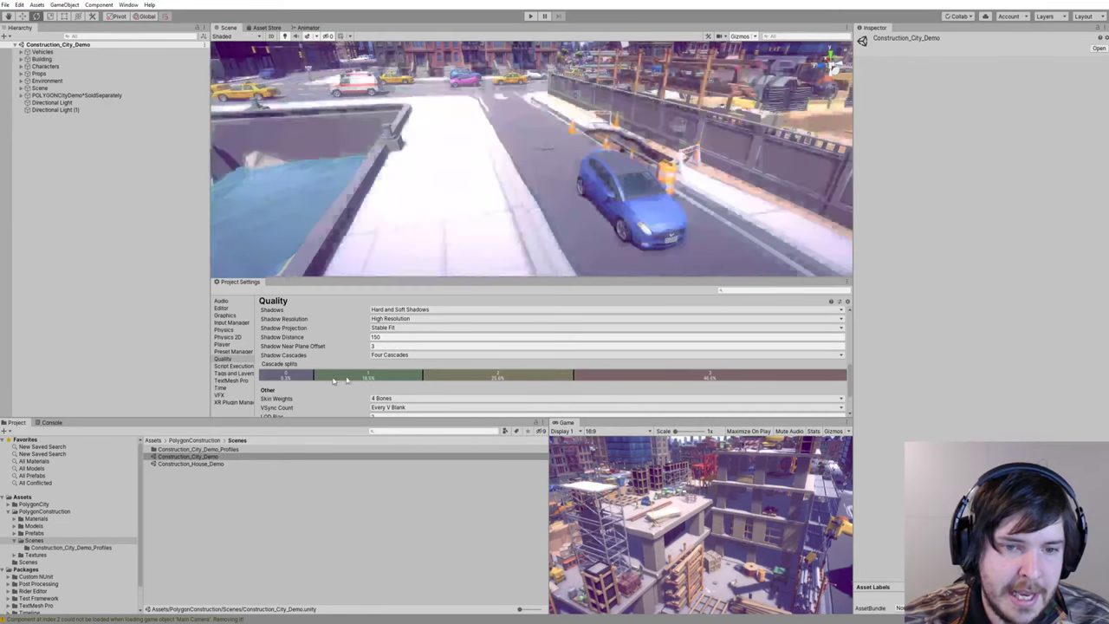
{"action": "left_click_drag", "start_coordinate": [422, 376], "coordinate": [455, 377]}
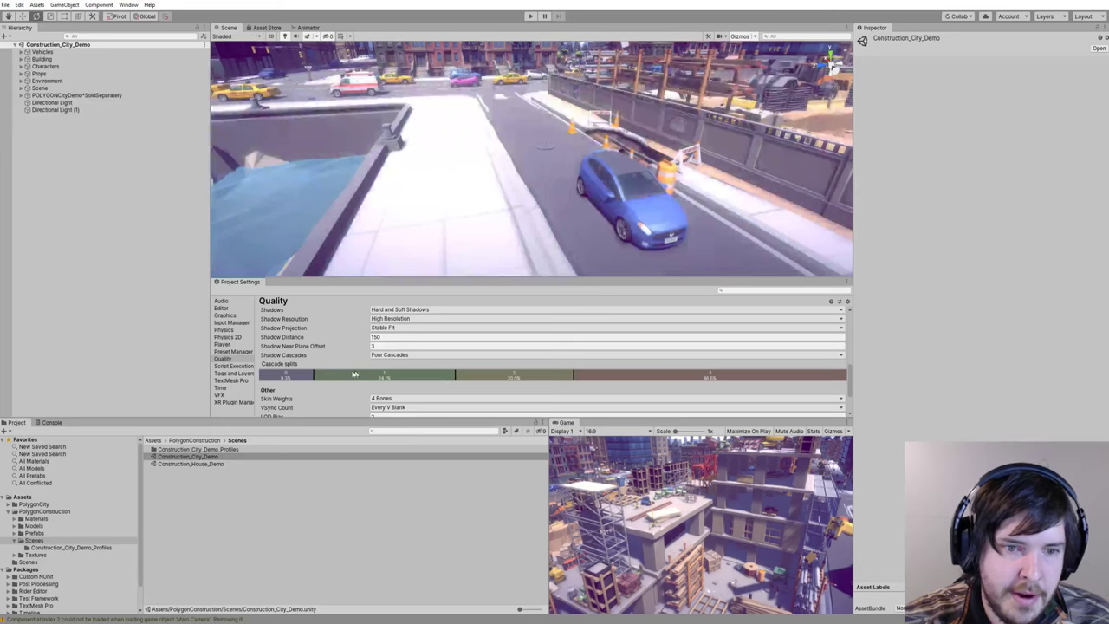
{"action": "left_click_drag", "start_coordinate": [315, 376], "coordinate": [329, 377]}
{"action": "key", "text": "s"}
{"action": "right_click_drag", "start_coordinate": [511, 208], "coordinate": [629, 152]}
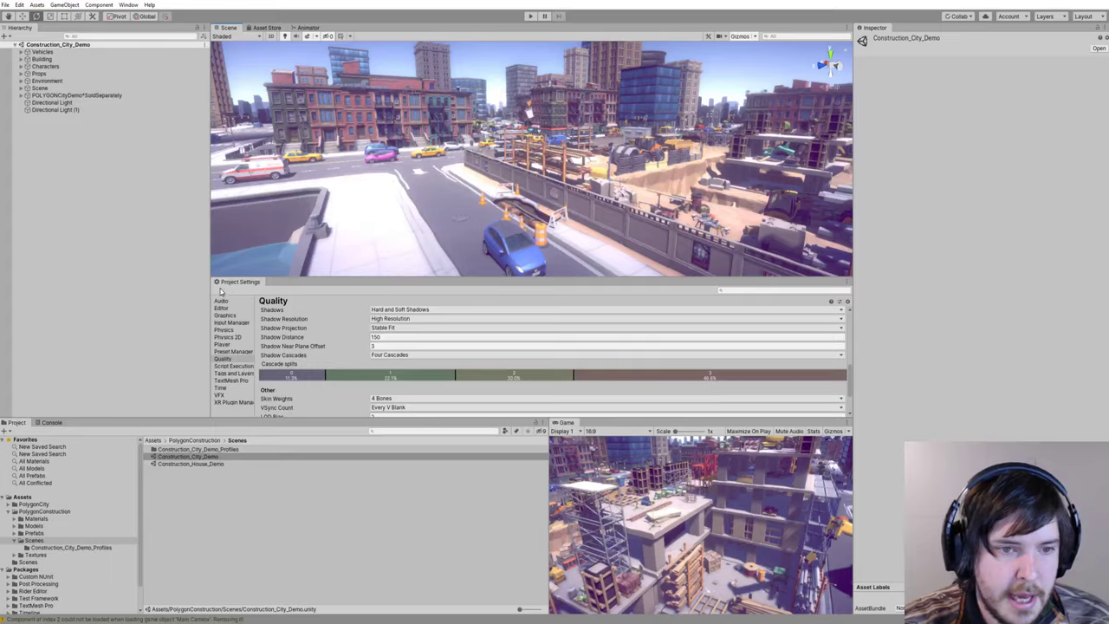
{"action": "left_click_drag", "start_coordinate": [230, 286], "coordinate": [647, 387]}
{"action": "left_click_drag", "start_coordinate": [945, 528], "coordinate": [947, 530]}
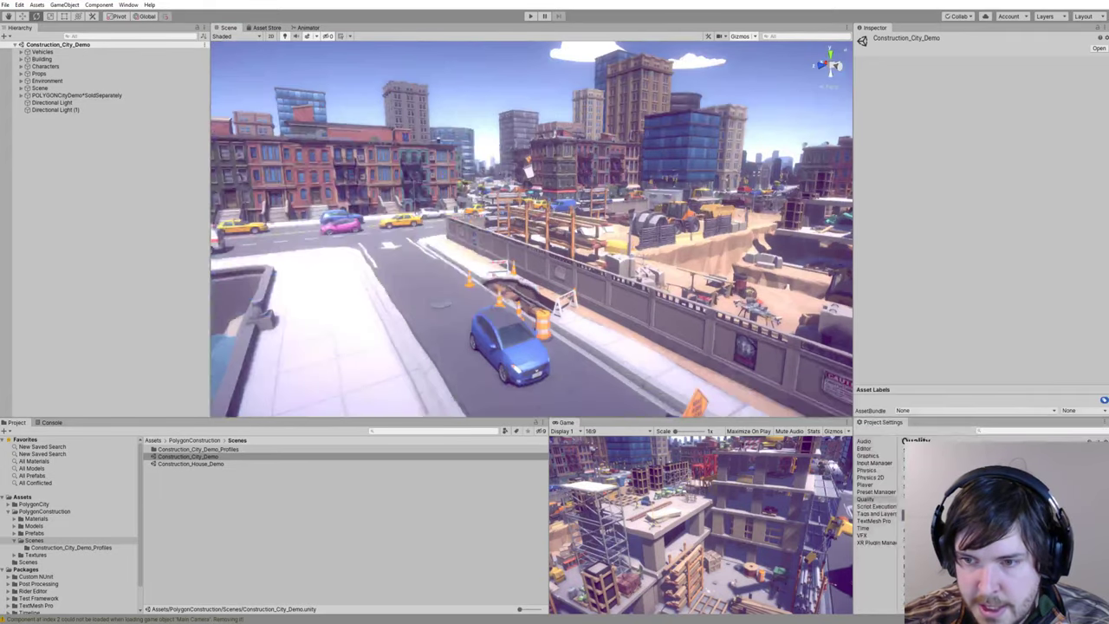
Step: Pick a background apartment building, locate its PolygonCity_Mat_02_A material, and inspect the PolygonCity_Mat_01_A to 04_C materials together
{"action": "right_click_drag", "start_coordinate": [555, 286], "coordinate": [649, 326]}
{"action": "key", "text": "w"}
{"action": "key", "text": "s"}
{"action": "left_click", "coordinate": [413, 124]}
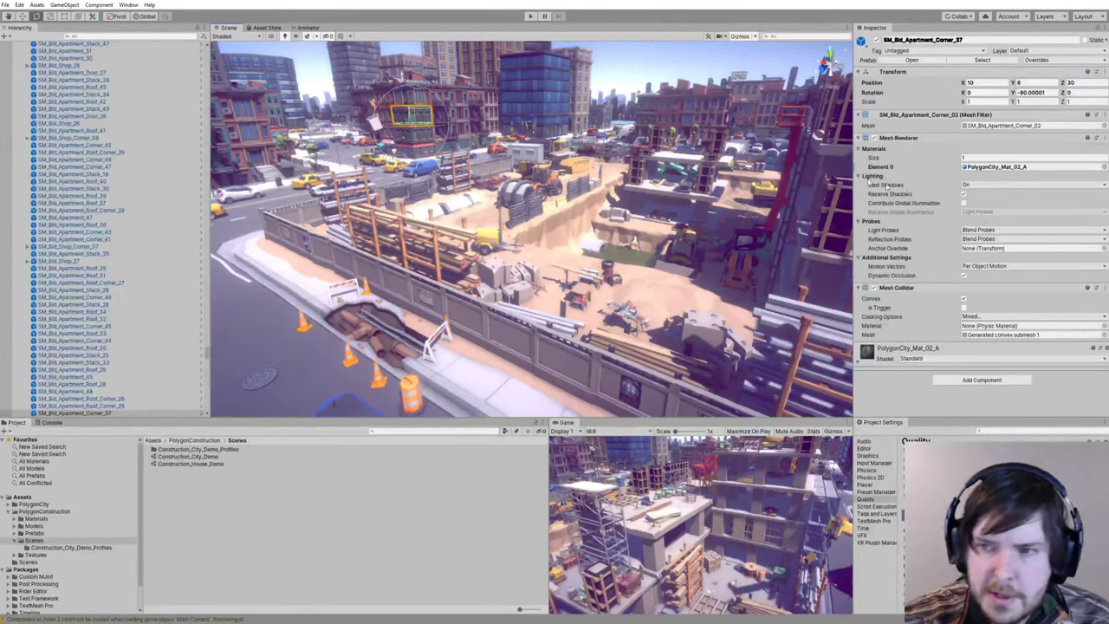
{"action": "left_click", "coordinate": [997, 166]}
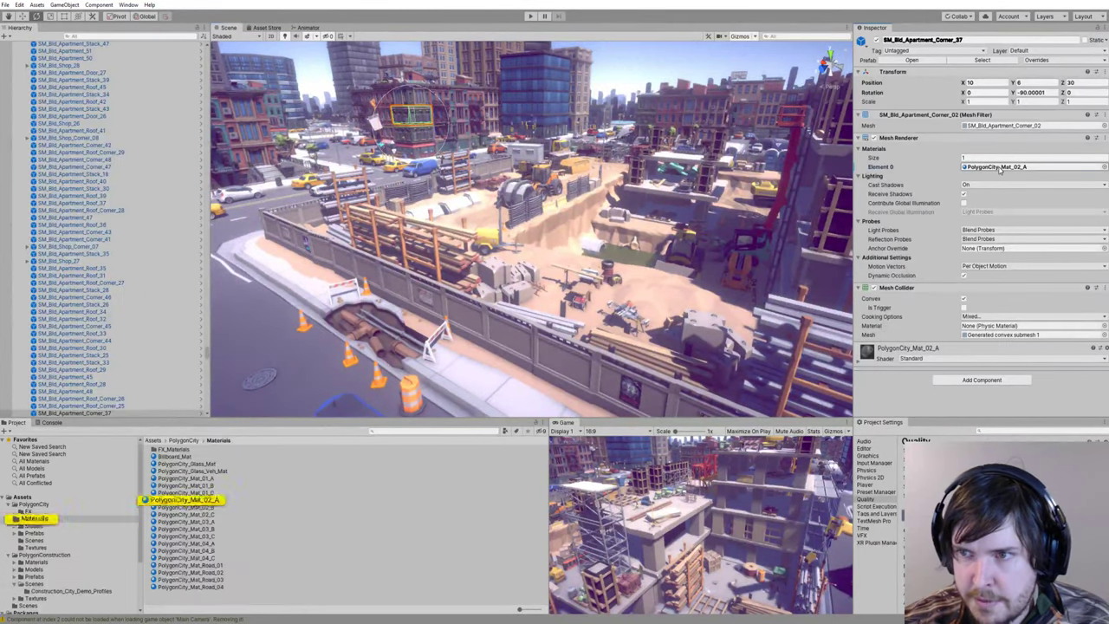
{"action": "left_click", "coordinate": [208, 478]}
{"action": "left_click", "coordinate": [218, 558], "text": "shift"}
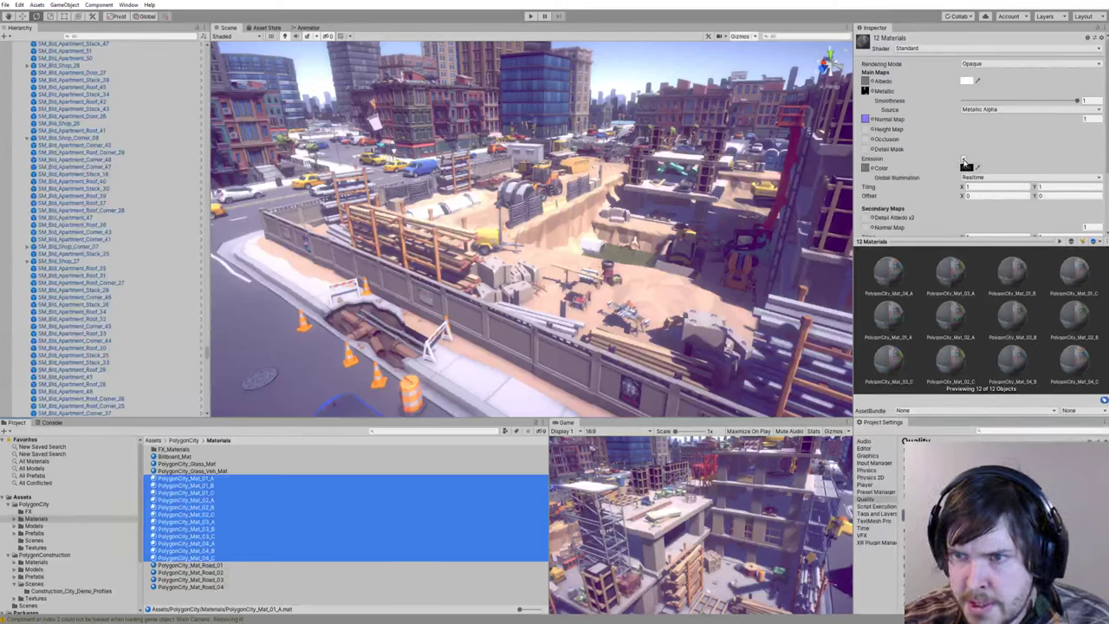
Step: Try a white emission colour (255, 255, 255) on the PolygonCity_Mat_01_A material
{"action": "left_click", "coordinate": [202, 479]}
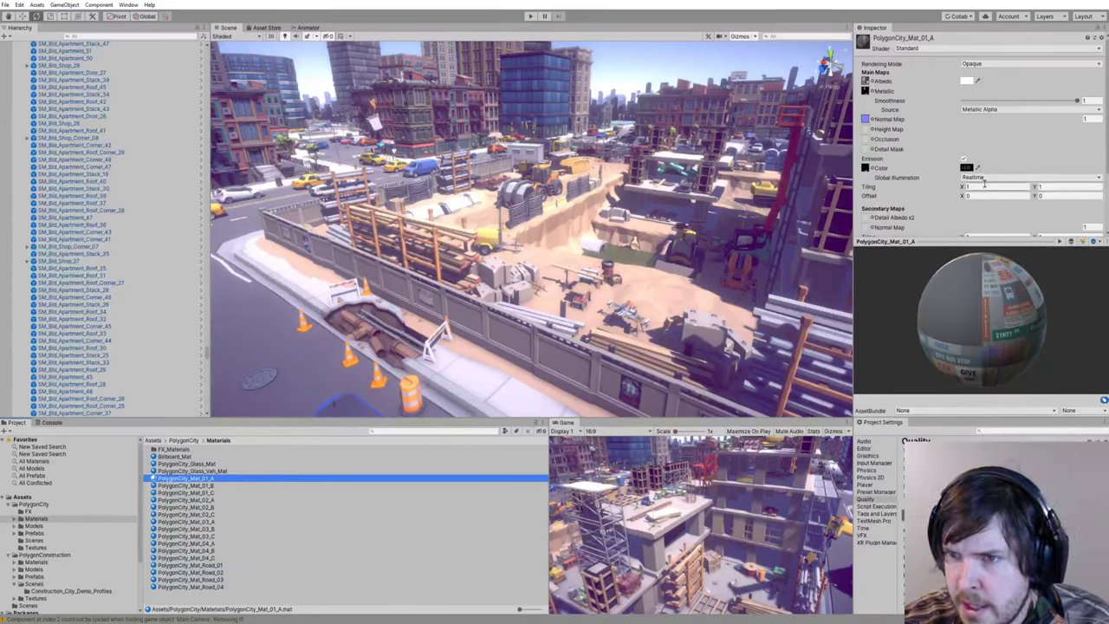
{"action": "left_click", "coordinate": [980, 178]}
{"action": "left_click", "coordinate": [981, 186]}
{"action": "left_click", "coordinate": [965, 160]}
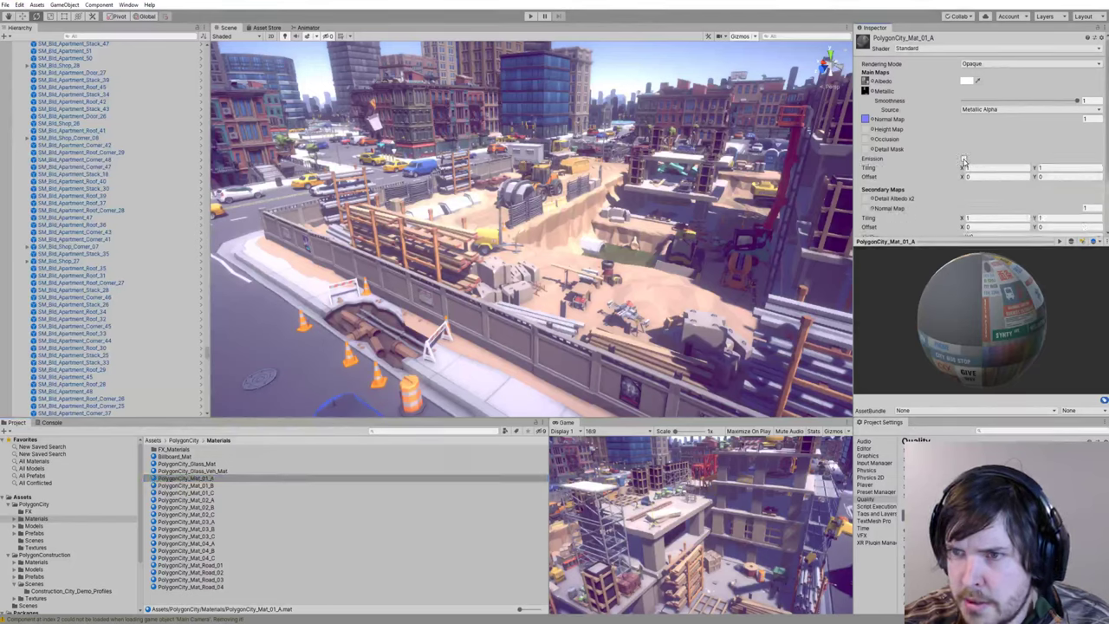
{"action": "left_click", "coordinate": [965, 159]}
{"action": "left_click", "coordinate": [969, 169]}
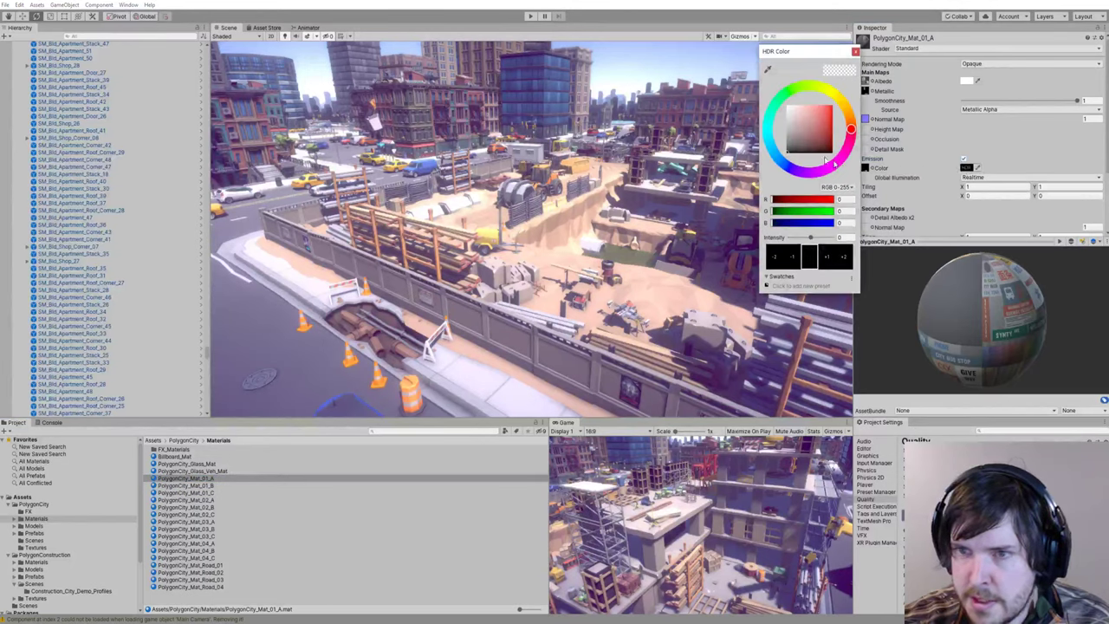
{"action": "left_click_drag", "start_coordinate": [810, 140], "coordinate": [776, 92]}
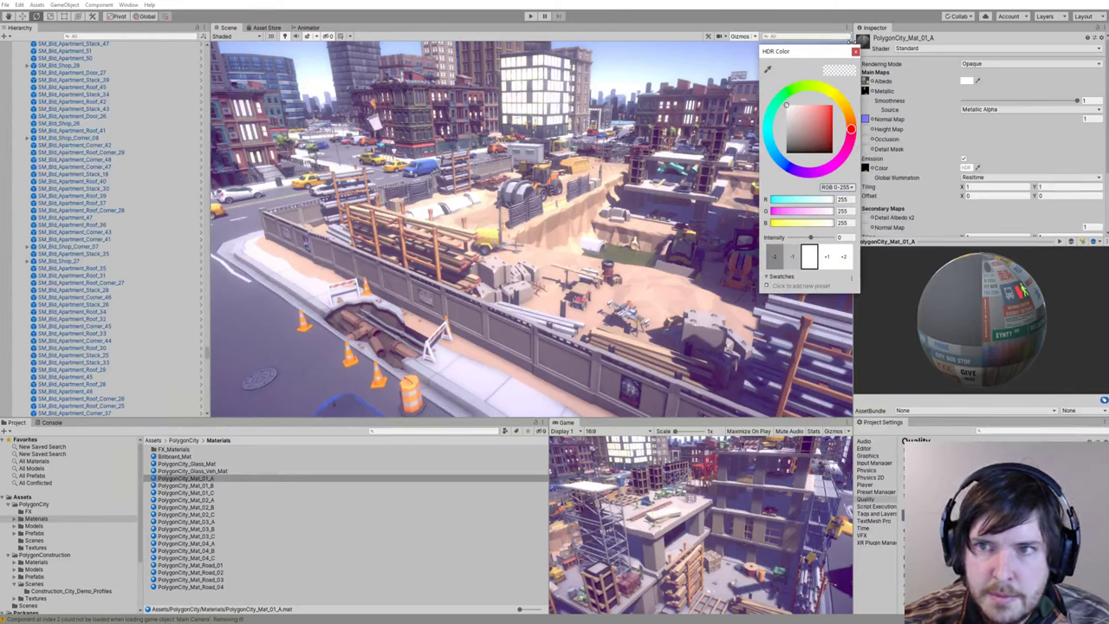
{"action": "left_click", "coordinate": [856, 51]}
Step: Set the emission colour of the 12 materials PolygonCity_Mat_01_A to 04_C to a warm yellow, RGB 255, 165, 57
{"action": "left_click", "coordinate": [215, 487]}
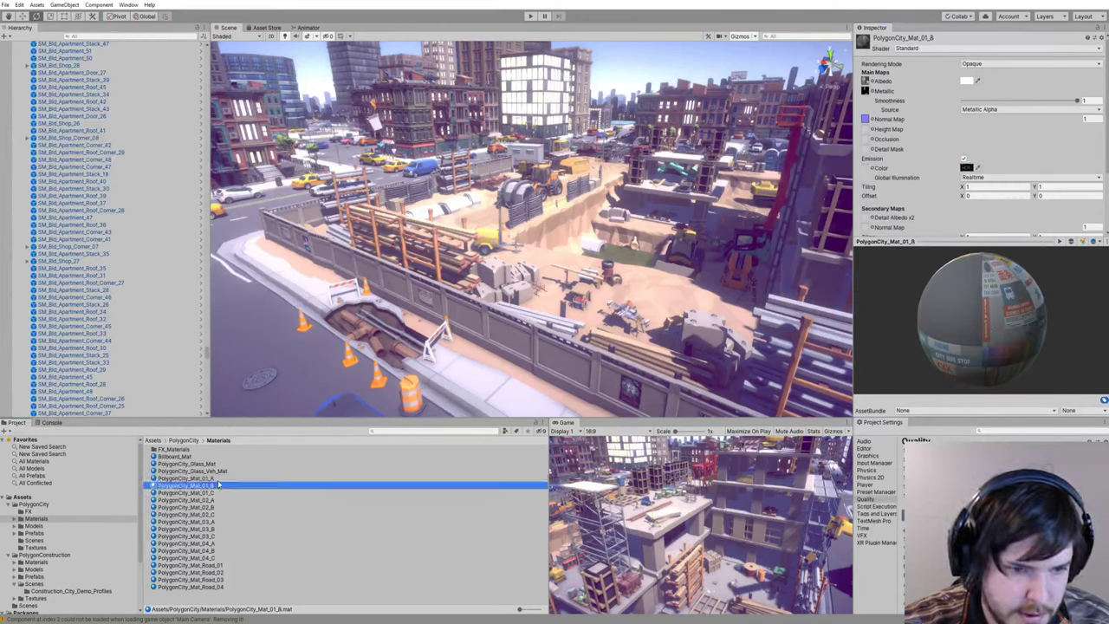
{"action": "left_click", "coordinate": [217, 479]}
{"action": "left_click", "coordinate": [213, 558], "text": "shift"}
{"action": "left_click", "coordinate": [967, 167]}
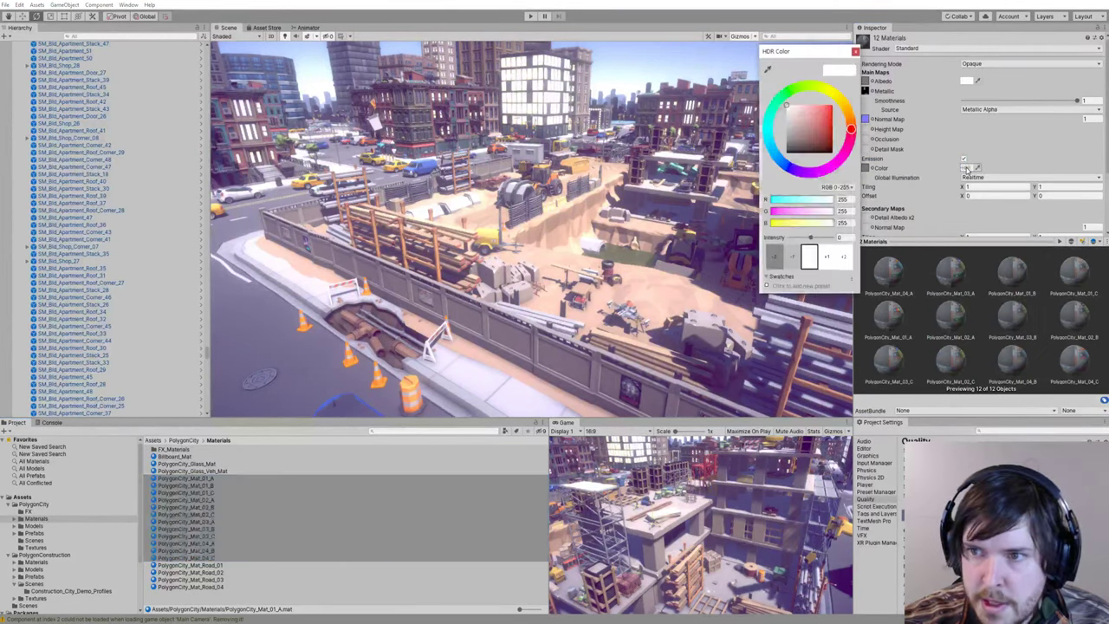
{"action": "mouse_move", "coordinate": [822, 121]}
{"action": "left_mouse_down"}
{"action": "mouse_move", "coordinate": [812, 100]}
{"action": "mouse_move", "coordinate": [855, 104]}
{"action": "mouse_move", "coordinate": [791, 106]}
{"action": "mouse_move", "coordinate": [820, 104]}
{"action": "left_mouse_up"}
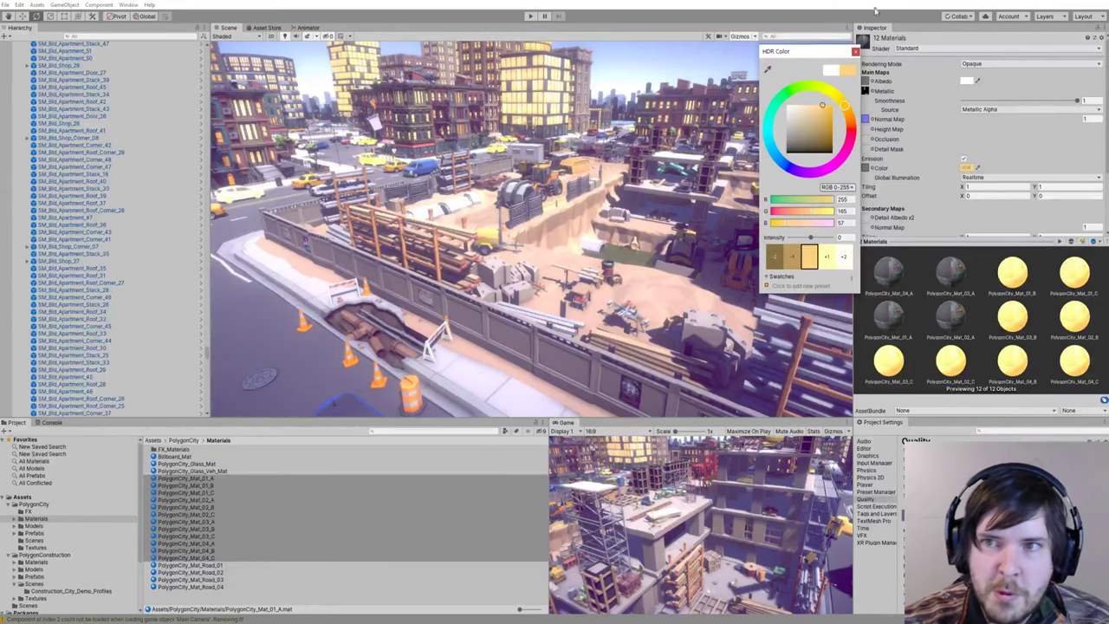
{"action": "left_click", "coordinate": [856, 52]}
{"action": "right_click_drag", "start_coordinate": [600, 368], "coordinate": [608, 323]}
{"action": "left_click", "coordinate": [608, 322]}
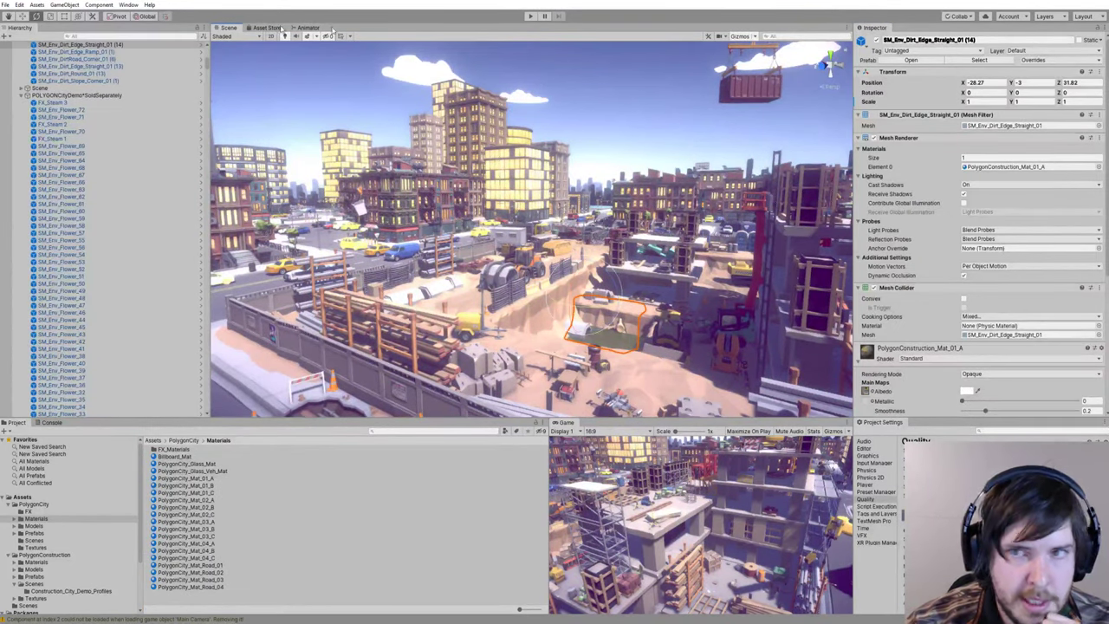
{"action": "right_click_drag", "start_coordinate": [554, 251], "coordinate": [567, 263]}
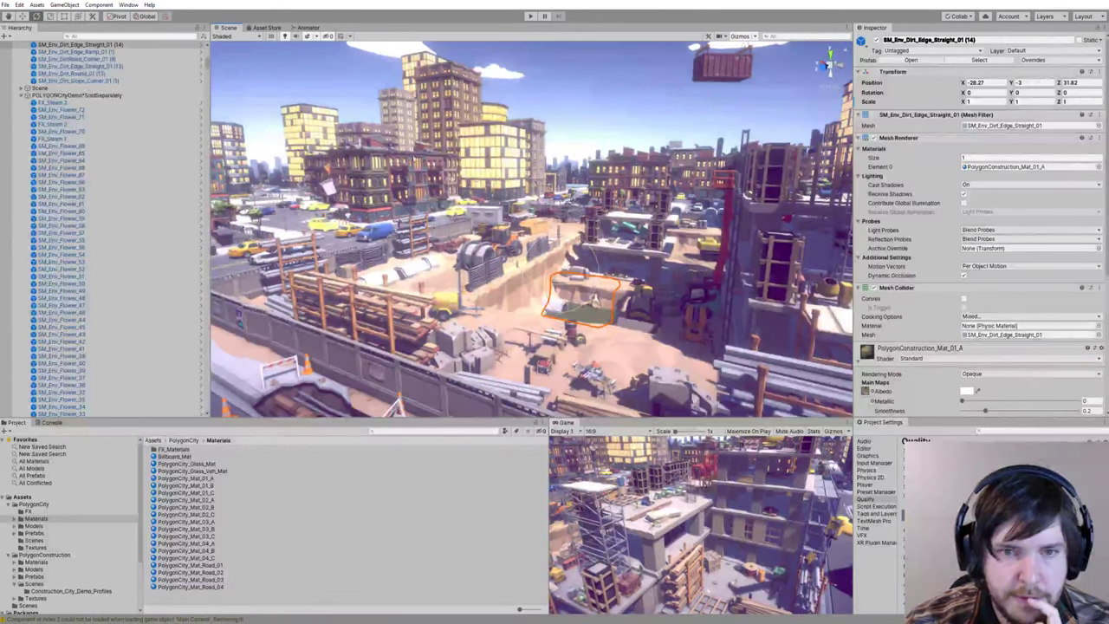
Step: Filter the hierarchy for "dir" to locate the scene's directional lights, and deactivate the blue Directional Light (1)
{"action": "left_click", "coordinate": [84, 36]}
{"action": "type", "text": "dir"}
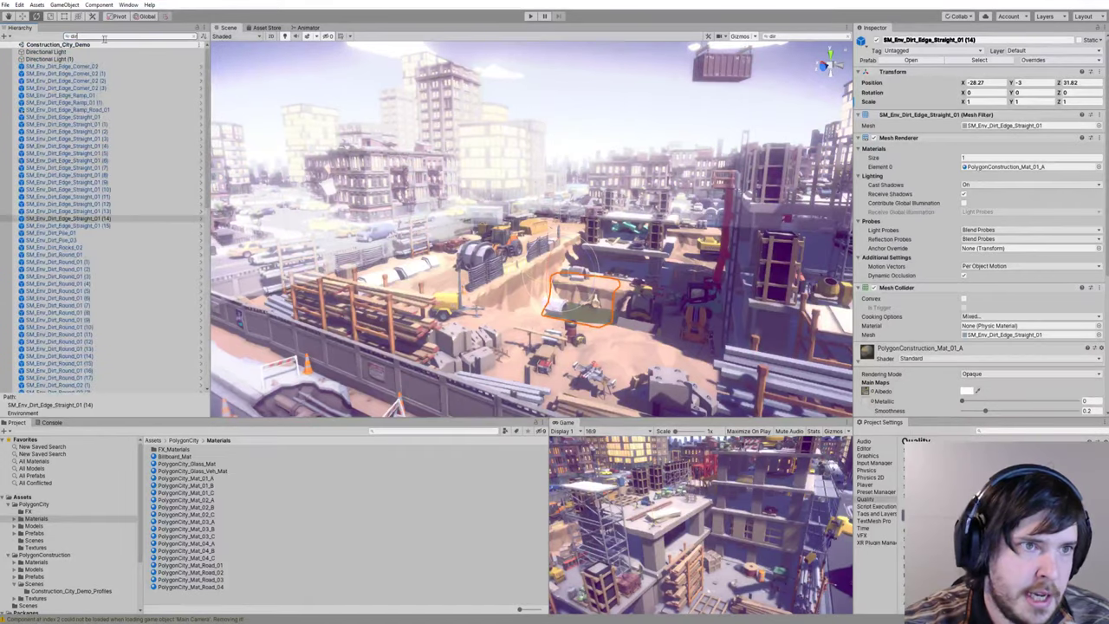
{"action": "left_click", "coordinate": [47, 51]}
{"action": "left_click", "coordinate": [199, 36]}
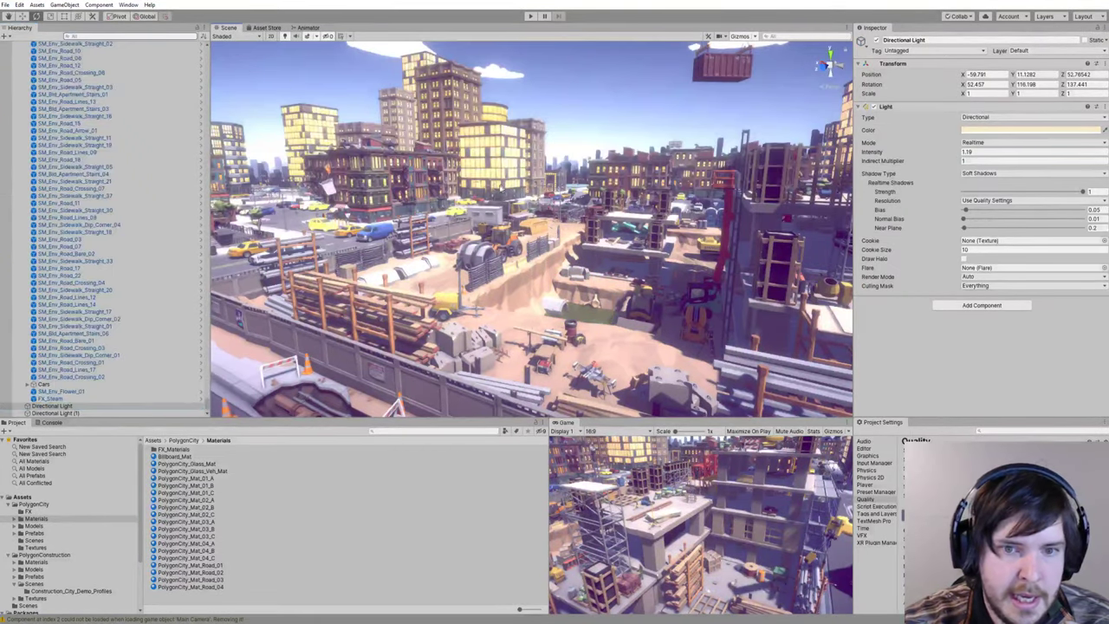
{"action": "key", "text": "s"}
{"action": "right_click_drag", "start_coordinate": [466, 212], "coordinate": [442, 230]}
{"action": "key", "text": "s"}
{"action": "key", "text": "d"}
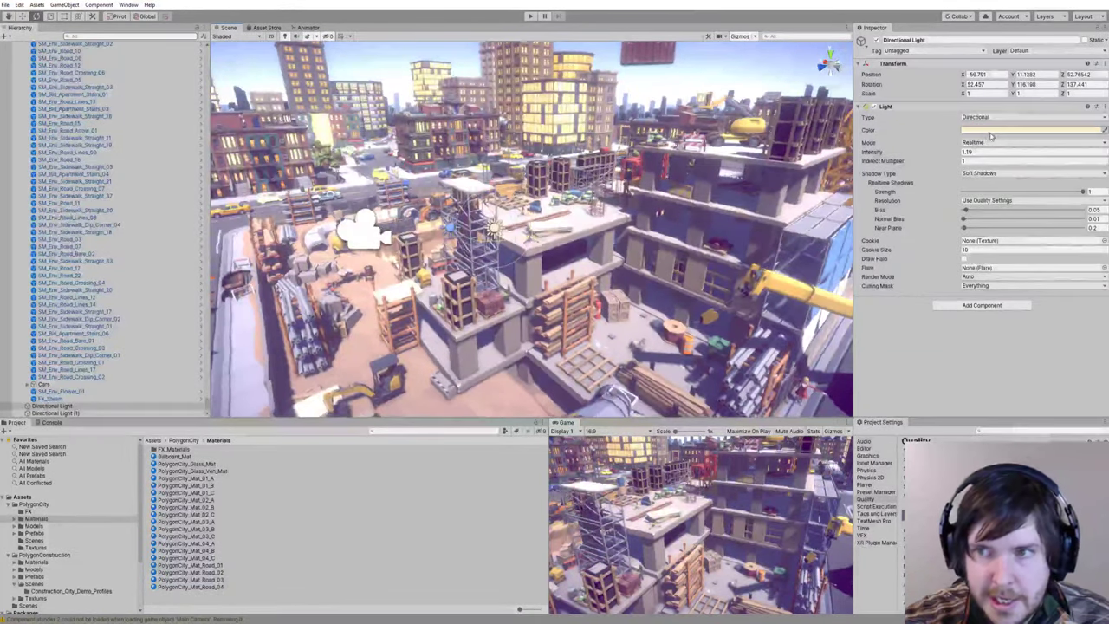
{"action": "left_click", "coordinate": [56, 413]}
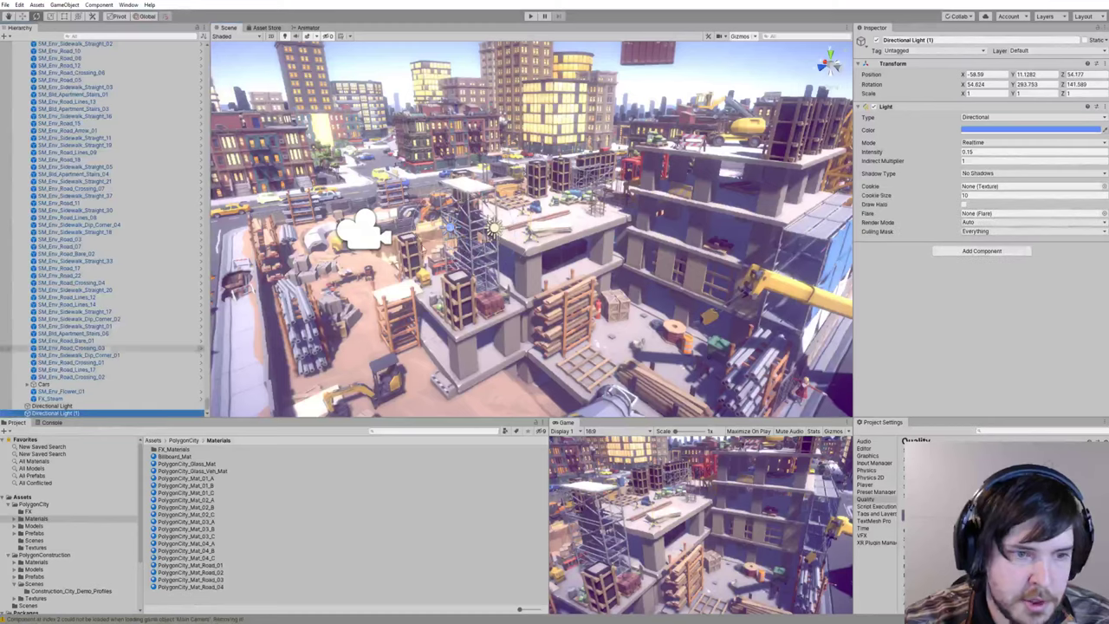
{"action": "left_click", "coordinate": [877, 40]}
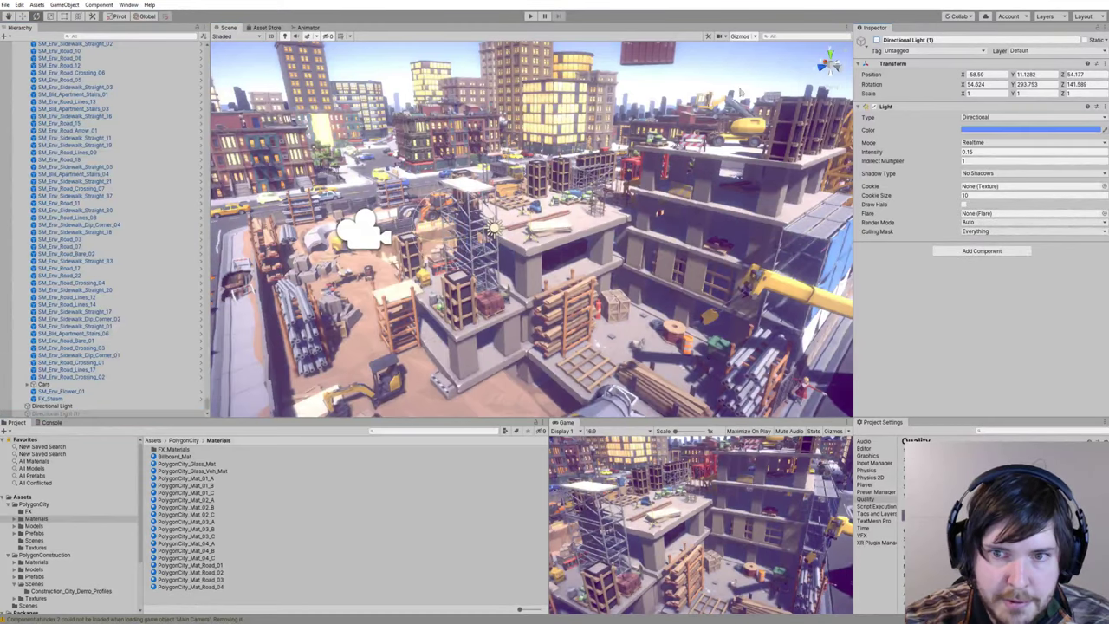
Step: Lower the main Directional Light's intensity to 0.5 and tint it pale blue, RGB 206, 233, 255
{"action": "left_click", "coordinate": [95, 406]}
{"action": "left_click_drag", "start_coordinate": [959, 152], "coordinate": [938, 156]}
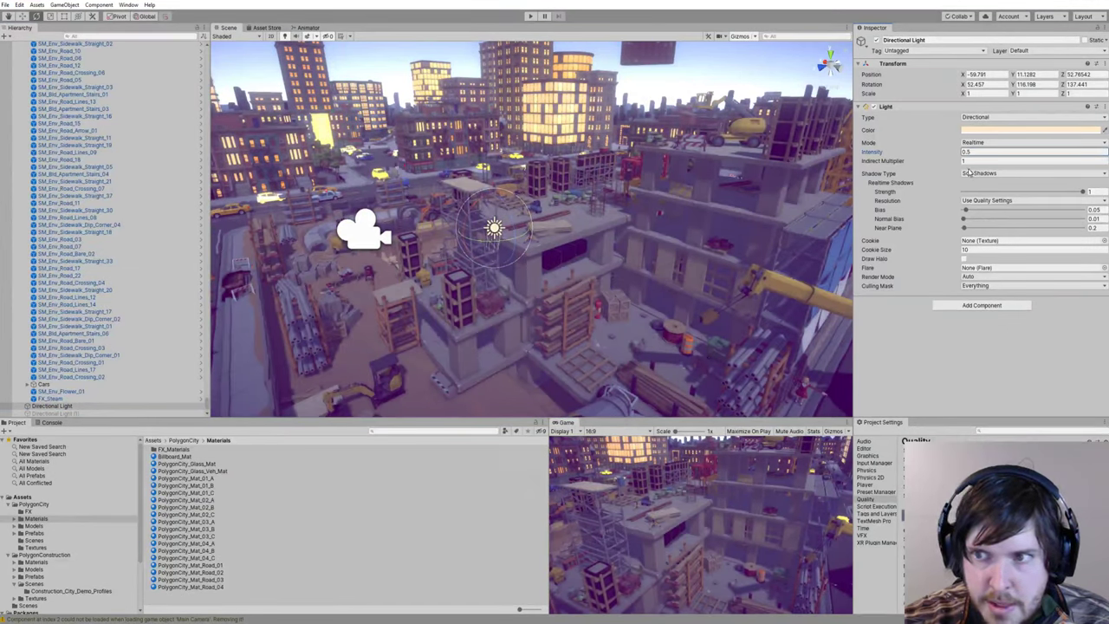
{"action": "left_click", "coordinate": [971, 130]}
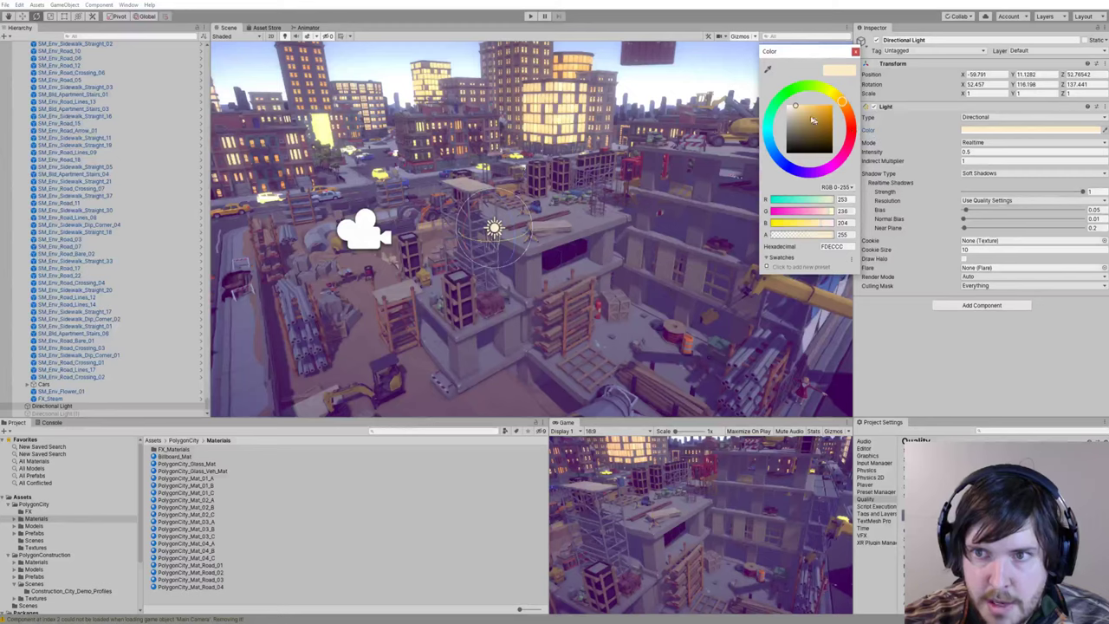
{"action": "left_click", "coordinate": [773, 150]}
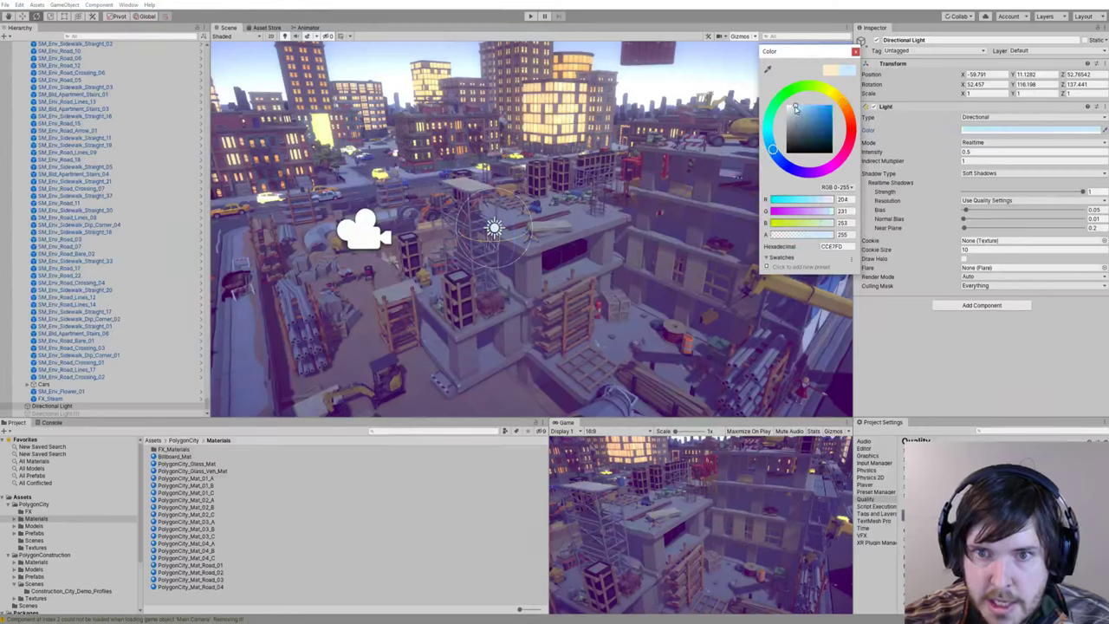
{"action": "left_click_drag", "start_coordinate": [796, 108], "coordinate": [795, 105]}
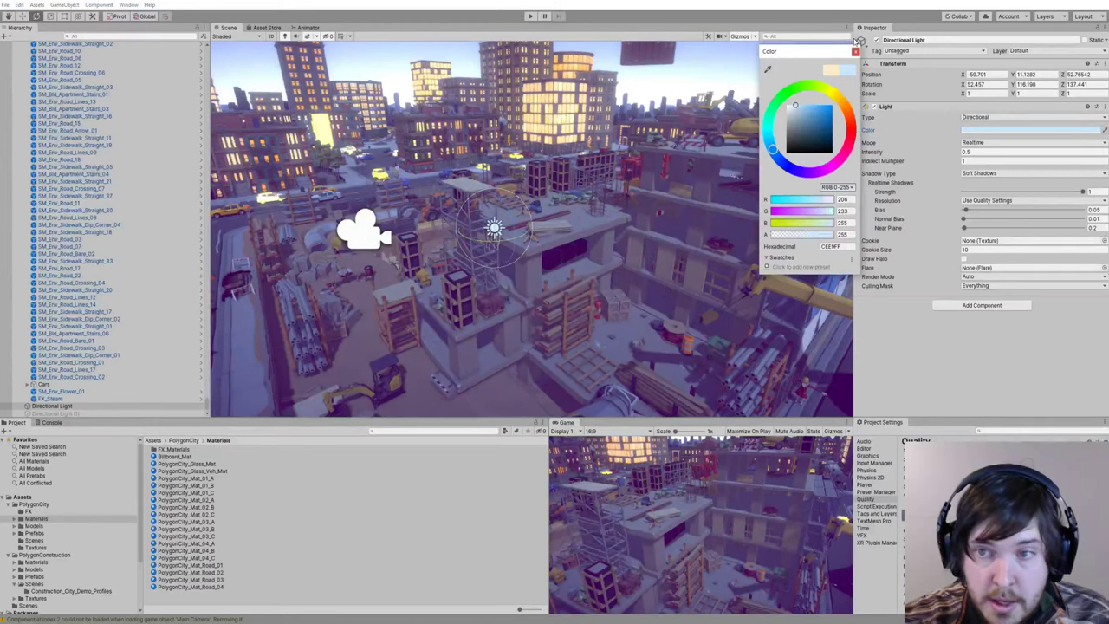
{"action": "left_click", "coordinate": [855, 52]}
Step: Raise the main Directional Light's intensity to 0.8 and deselect it
{"action": "left_click_drag", "start_coordinate": [946, 153], "coordinate": [954, 153]}
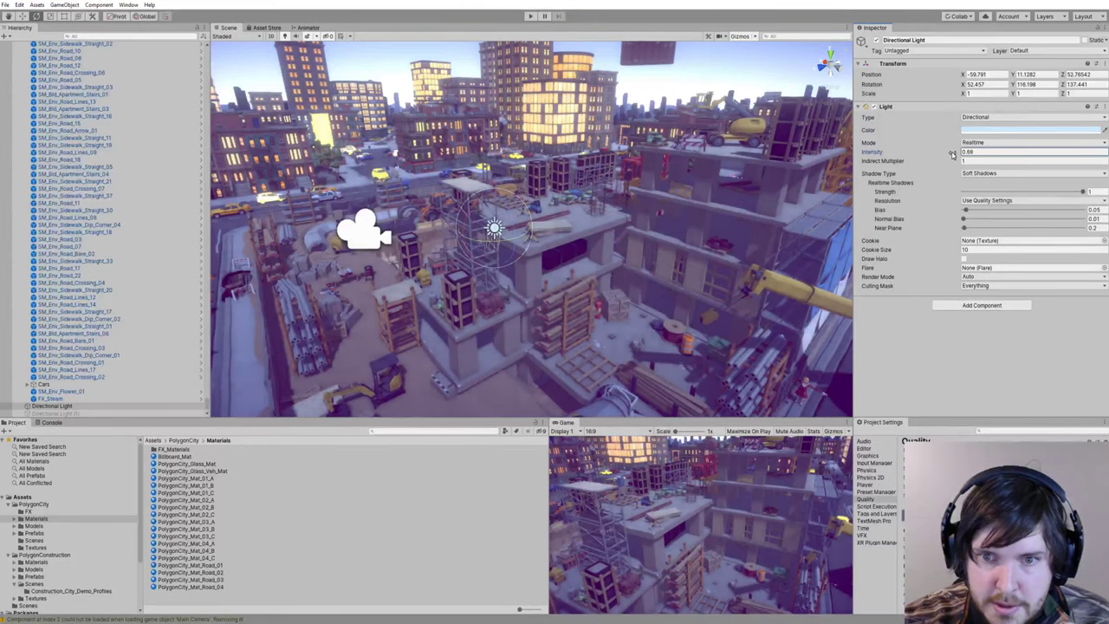
{"action": "right_click_drag", "start_coordinate": [646, 203], "coordinate": [739, 206]}
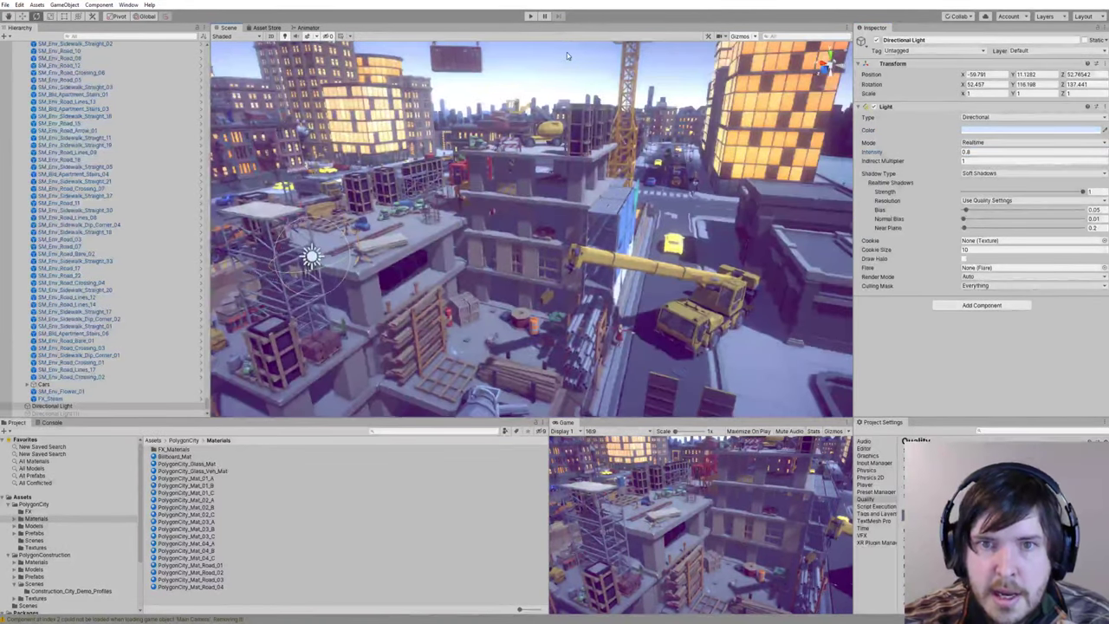
{"action": "left_click", "coordinate": [603, 72]}
{"action": "right_click_drag", "start_coordinate": [631, 160], "coordinate": [620, 284]}
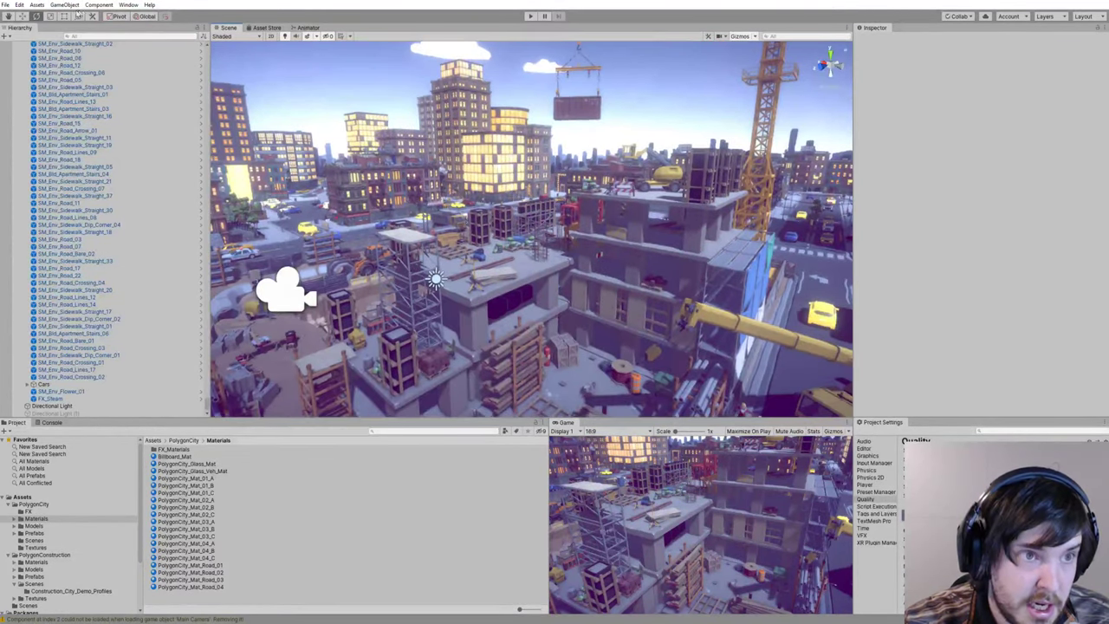
Step: Open the scene's lighting settings and enable fog, keeping the city view visible beside them
{"action": "left_click", "coordinate": [64, 5]}
{"action": "mouse_move", "coordinate": [105, 7]}
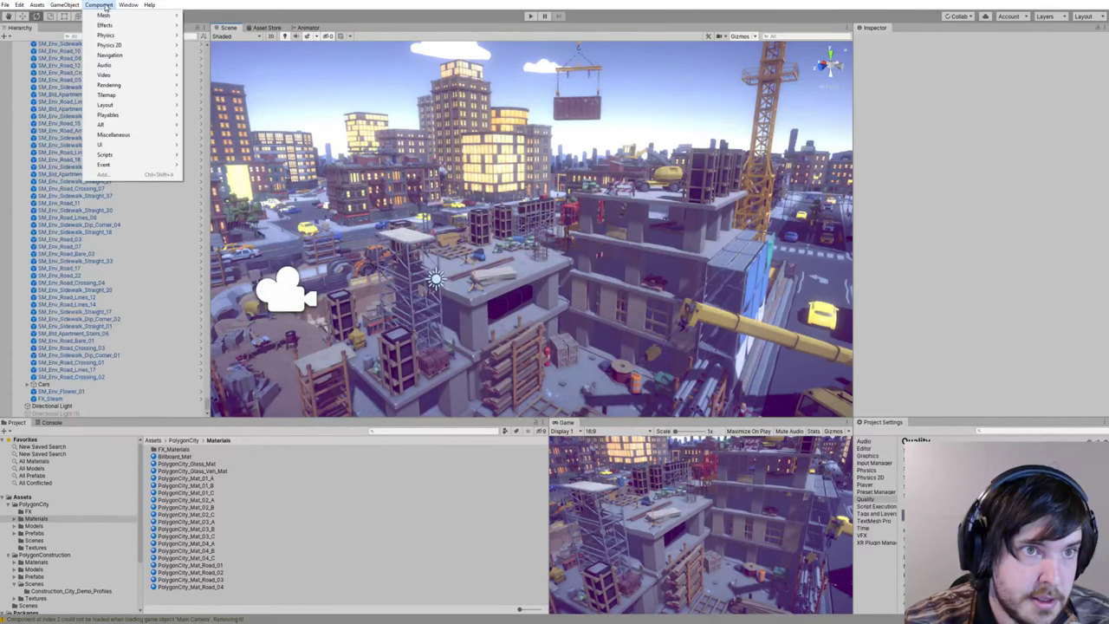
{"action": "left_click", "coordinate": [106, 7]}
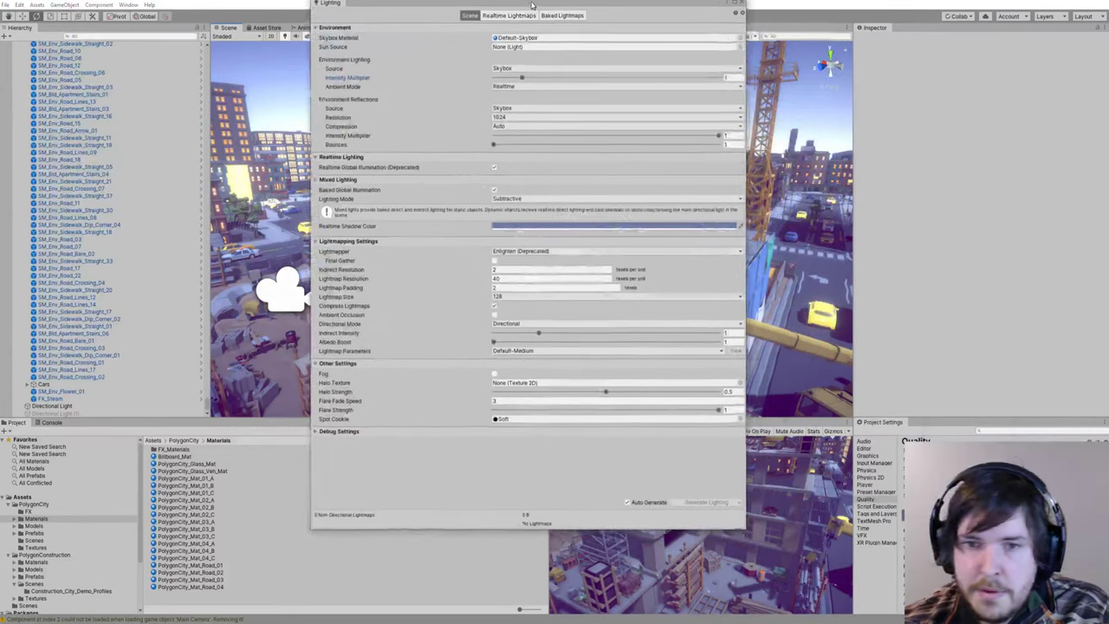
{"action": "left_click_drag", "start_coordinate": [532, 3], "coordinate": [515, 29]}
{"action": "left_click", "coordinate": [476, 401]}
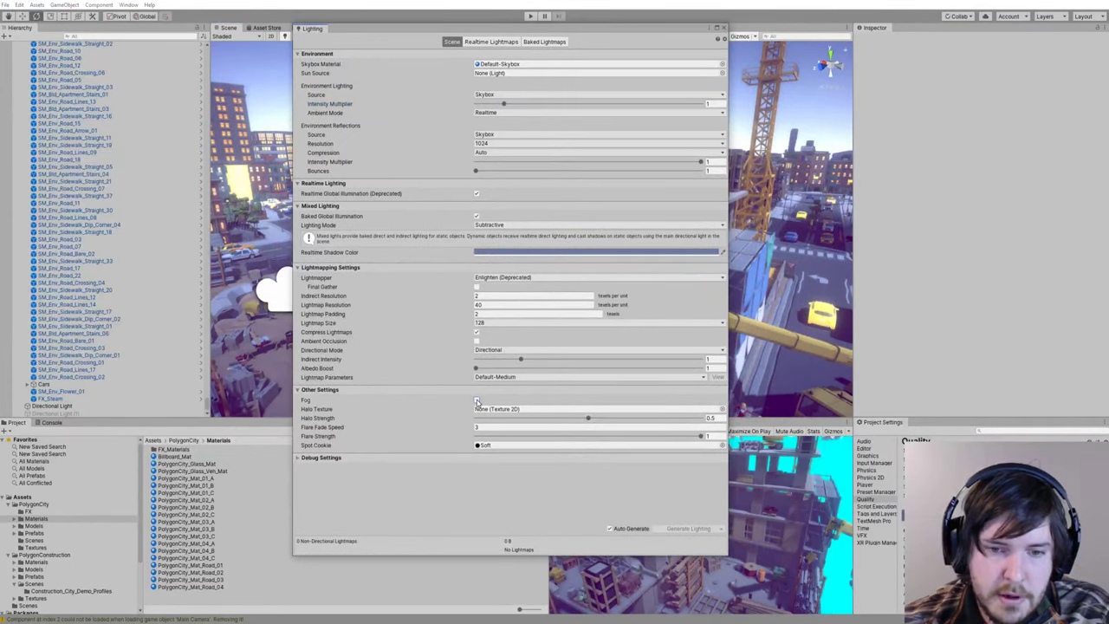
{"action": "left_click_drag", "start_coordinate": [585, 33], "coordinate": [907, 51]}
{"action": "right_click_drag", "start_coordinate": [421, 191], "coordinate": [405, 179]}
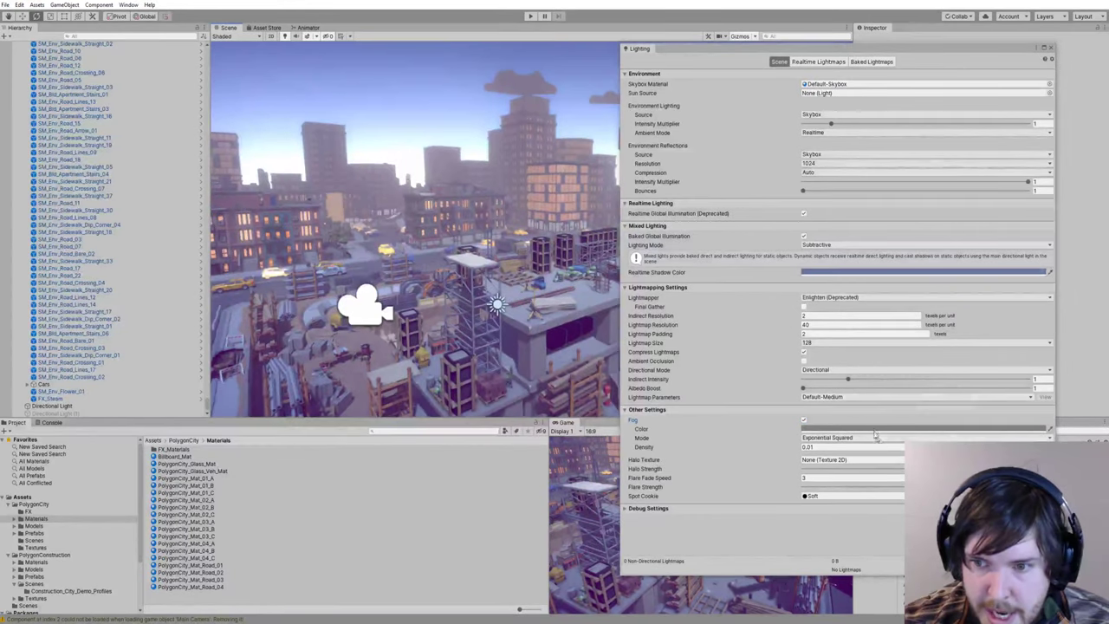
Step: Set the fog density to 0.005
{"action": "left_click", "coordinate": [830, 446]}
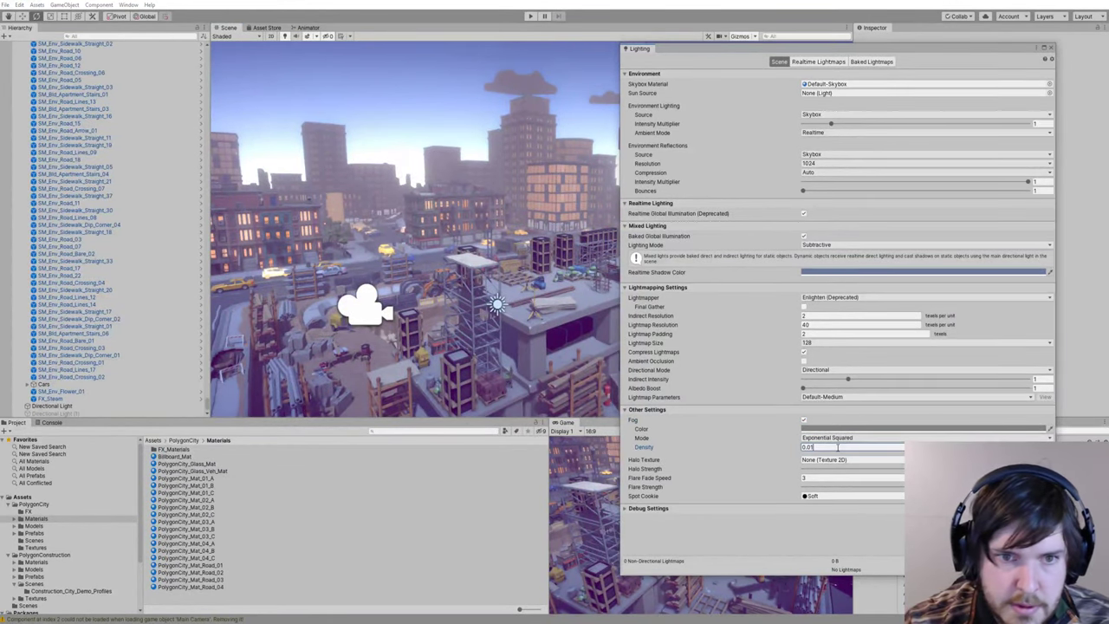
{"action": "key", "text": "BackSpace"}
{"action": "type", "text": "2"}
{"action": "key", "text": "BackSpace"}
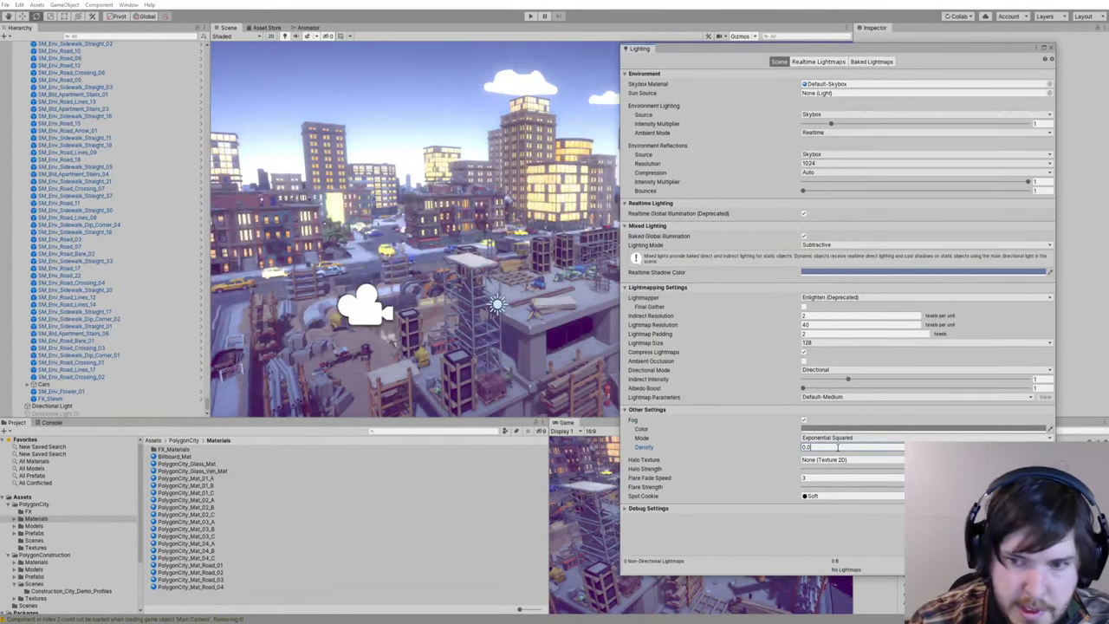
{"action": "type", "text": "05"}
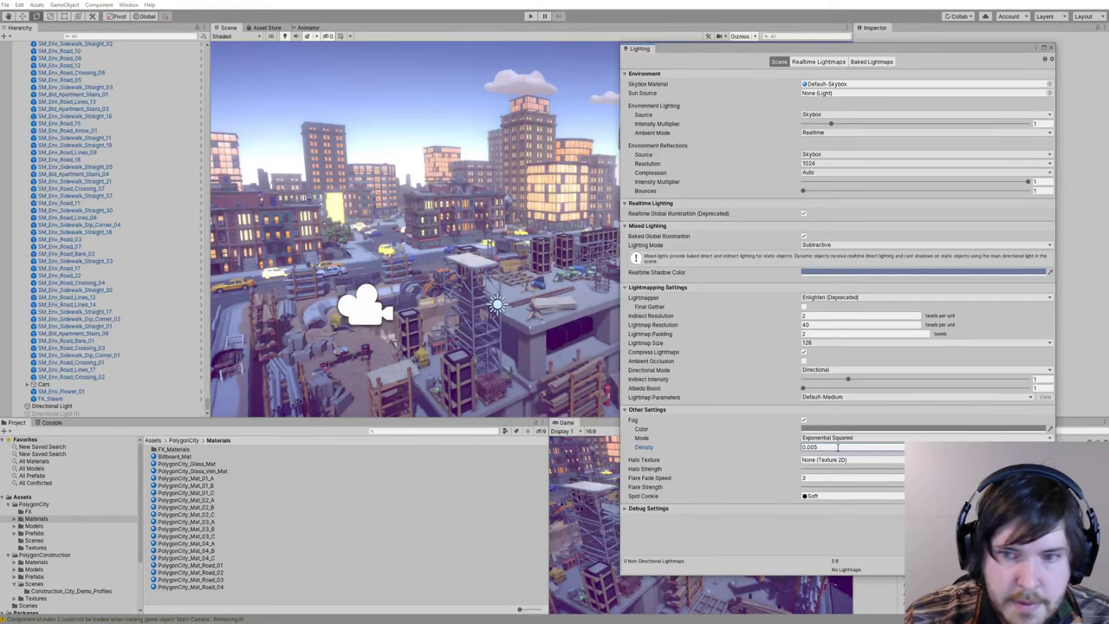
Step: Set the fog colour to a muted blue, RGB 46, 97, 145, and close the lighting settings
{"action": "left_click", "coordinate": [820, 428]}
{"action": "left_click", "coordinate": [821, 122]}
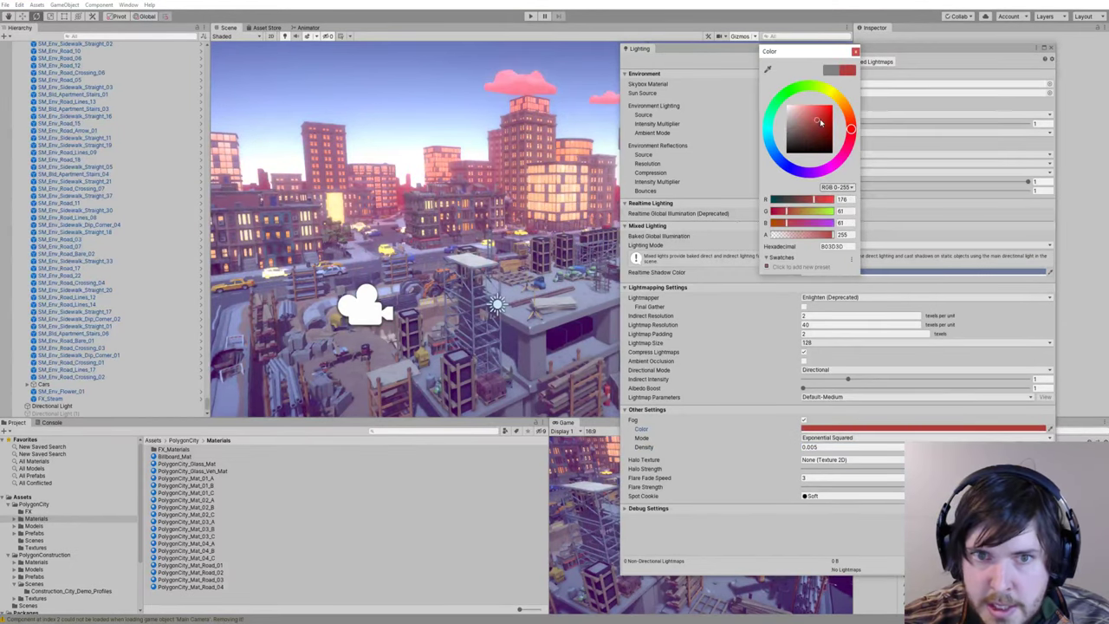
{"action": "mouse_move", "coordinate": [822, 123]}
{"action": "left_mouse_down"}
{"action": "mouse_move", "coordinate": [837, 128]}
{"action": "mouse_move", "coordinate": [810, 89]}
{"action": "mouse_move", "coordinate": [769, 130]}
{"action": "mouse_move", "coordinate": [789, 144]}
{"action": "left_mouse_up"}
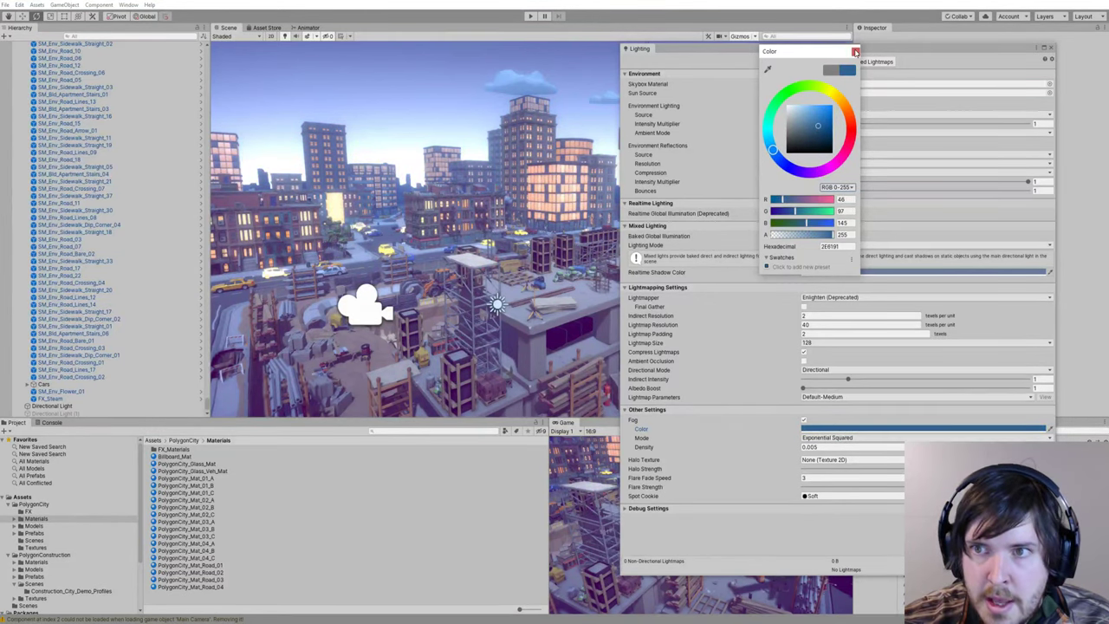
{"action": "left_click", "coordinate": [855, 51]}
{"action": "left_click_drag", "start_coordinate": [864, 47], "coordinate": [898, 60]}
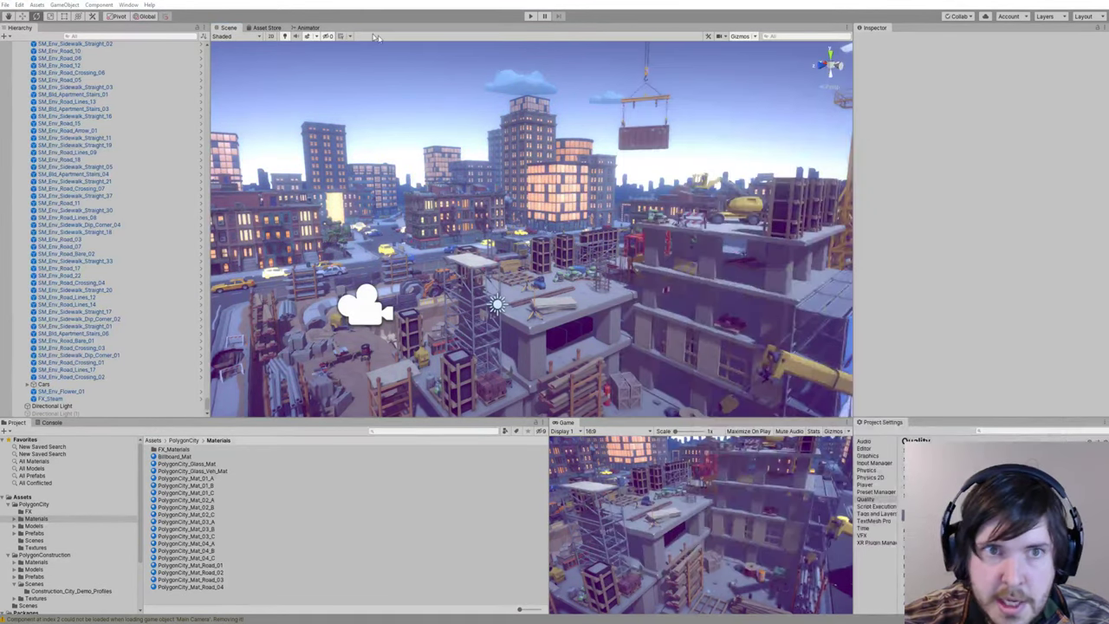
Step: Search the Asset Store for "simple sky" and import the free Simple Sky - Cartoon assets package
{"action": "left_click", "coordinate": [269, 27]}
{"action": "left_click", "coordinate": [604, 69]}
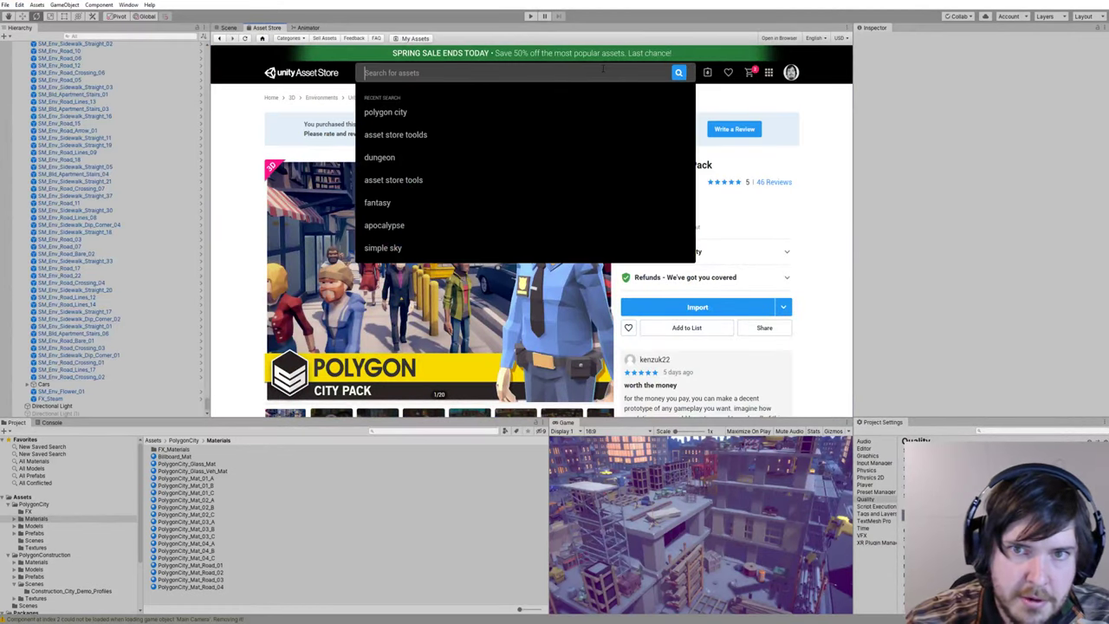
{"action": "type", "text": "simple sky"}
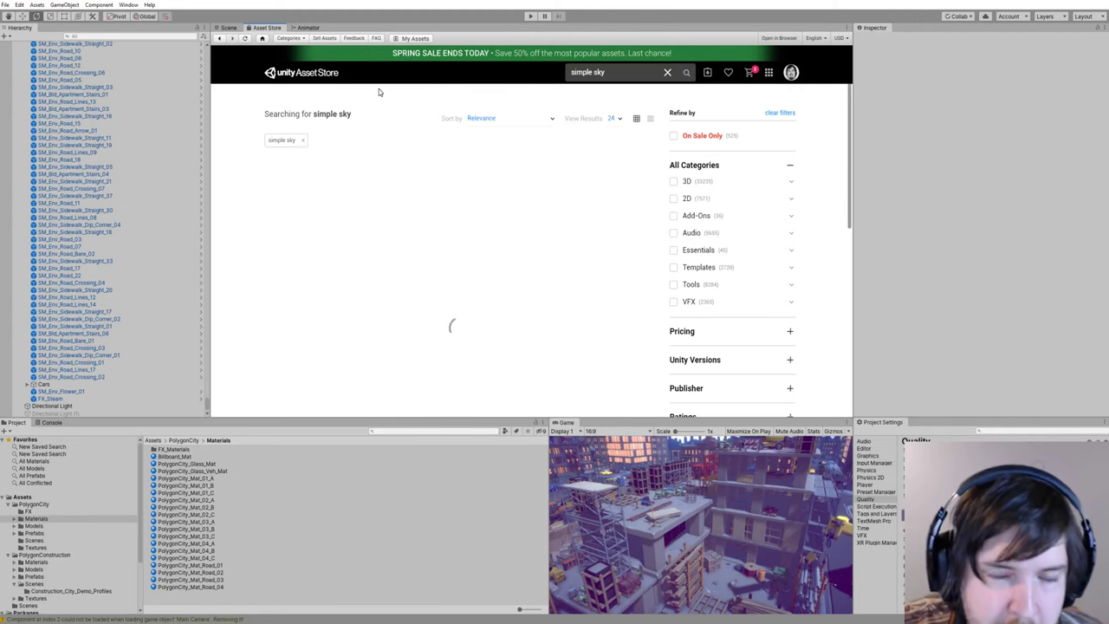
{"action": "left_click", "coordinate": [316, 170]}
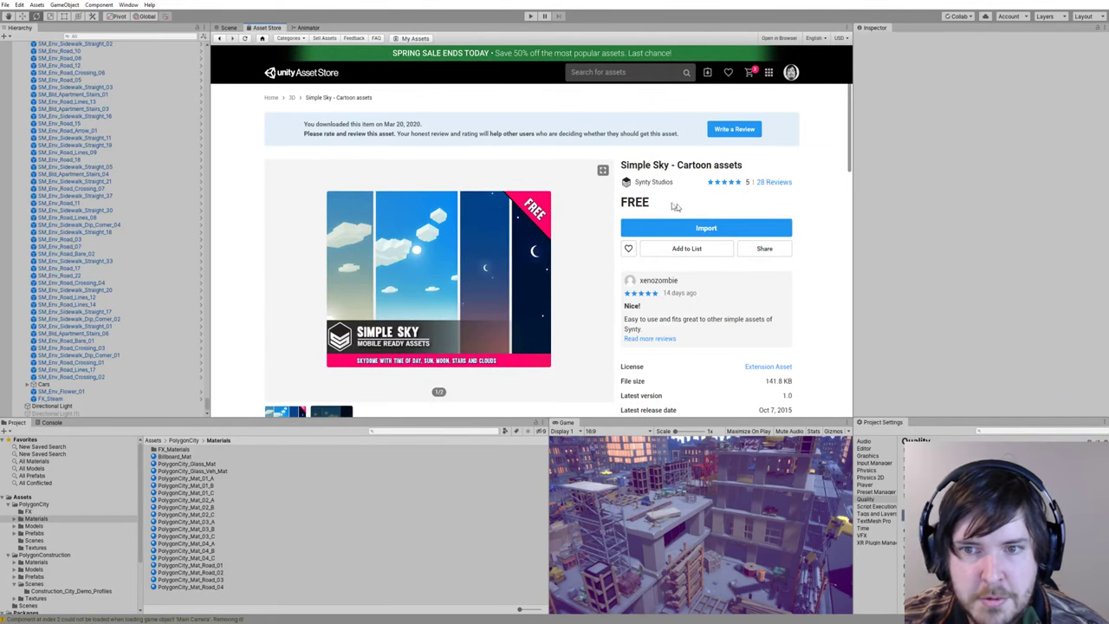
{"action": "left_click", "coordinate": [708, 230]}
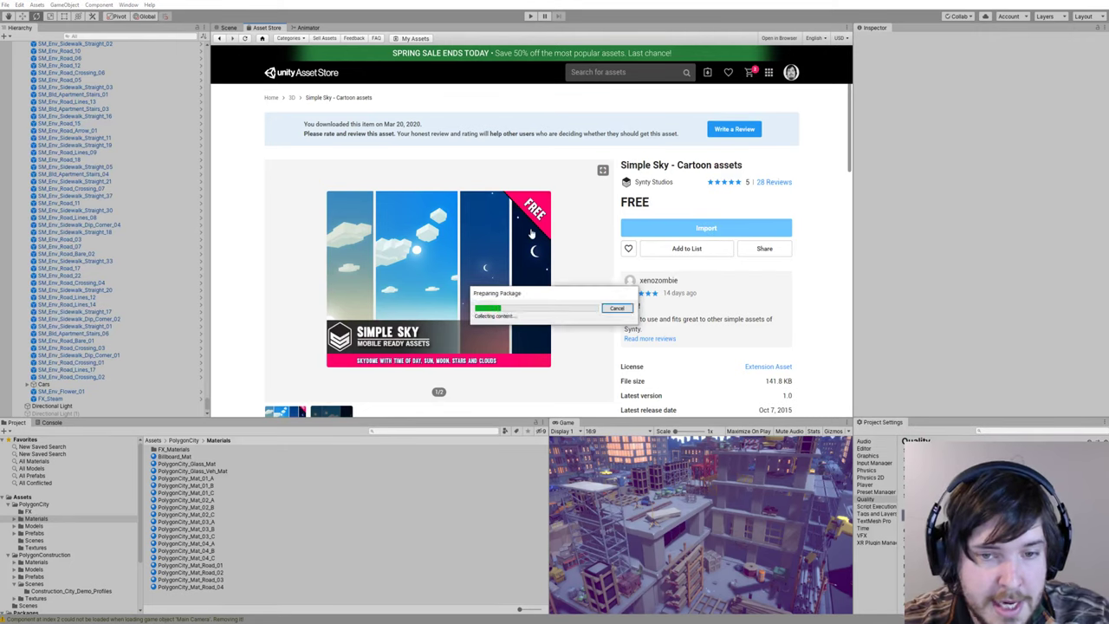
{"action": "left_click", "coordinate": [360, 424]}
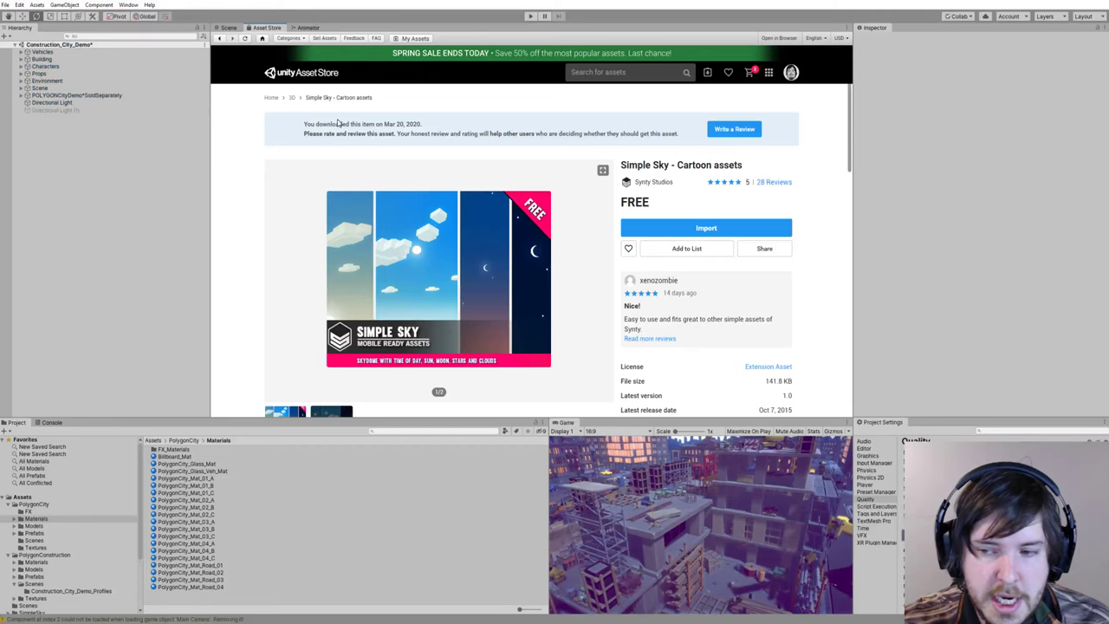
Step: Add the SkyDome prefab from SimpleSky's _Prefabs folder to the scene and scale it up to about 36.1
{"action": "left_click", "coordinate": [227, 27]}
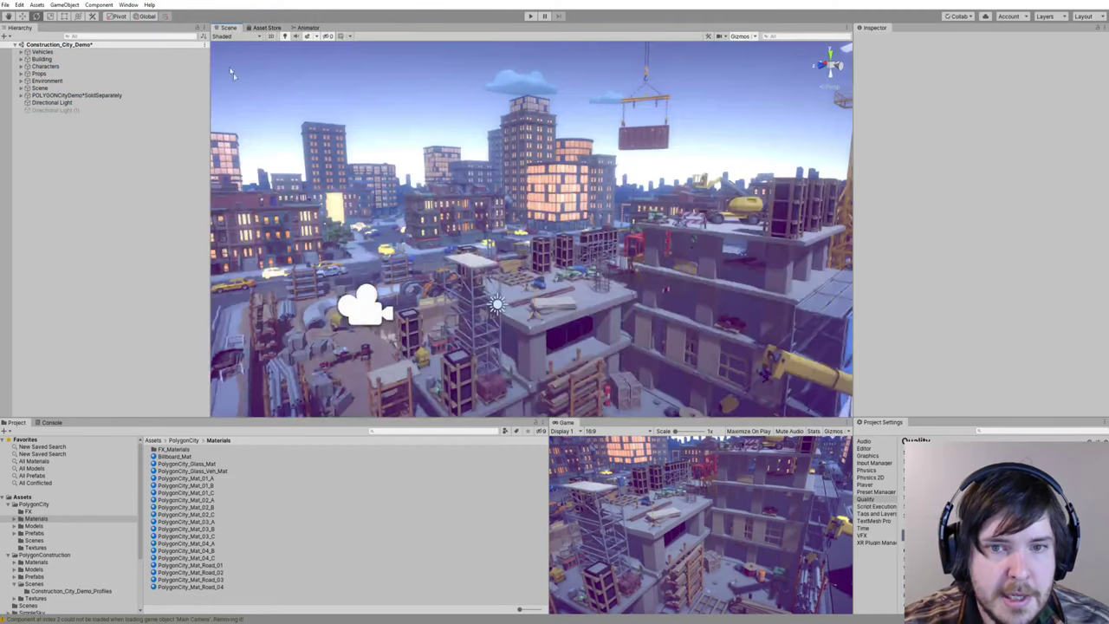
{"action": "scroll", "coordinate": [52, 529], "scroll_direction": "down", "scroll_amount": 3}
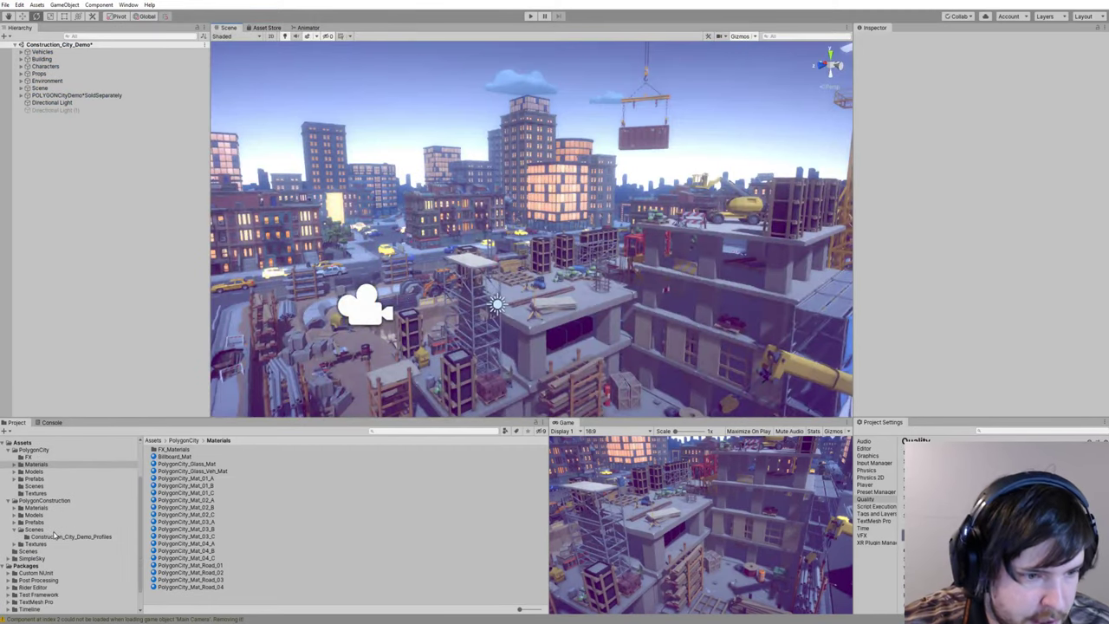
{"action": "left_click", "coordinate": [8, 558]}
{"action": "left_click", "coordinate": [61, 586]}
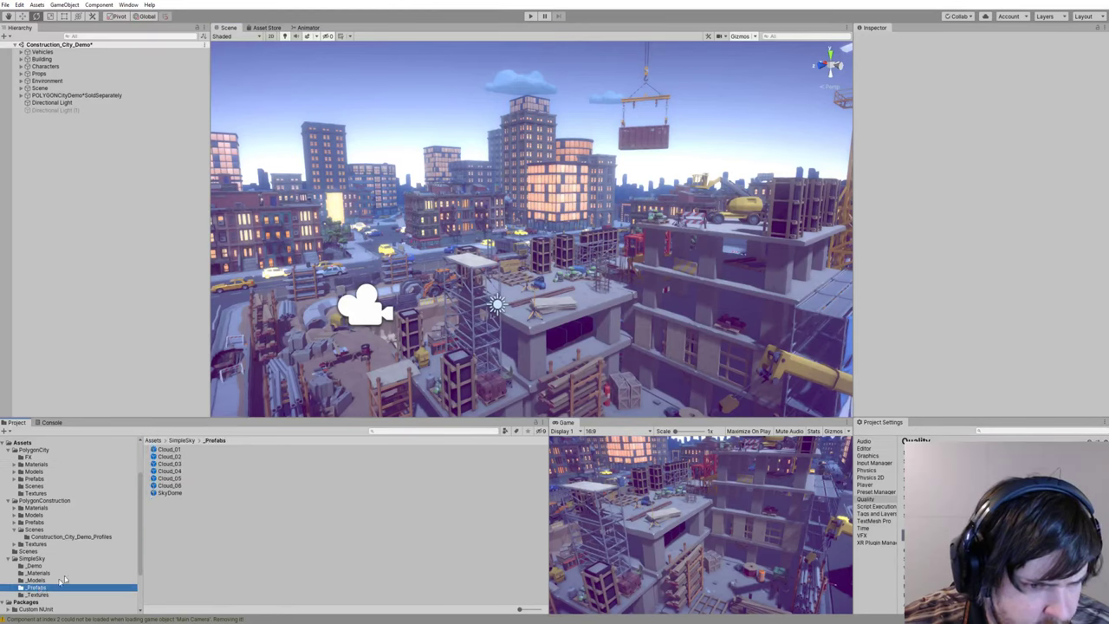
{"action": "left_click_drag", "start_coordinate": [164, 493], "coordinate": [104, 260]}
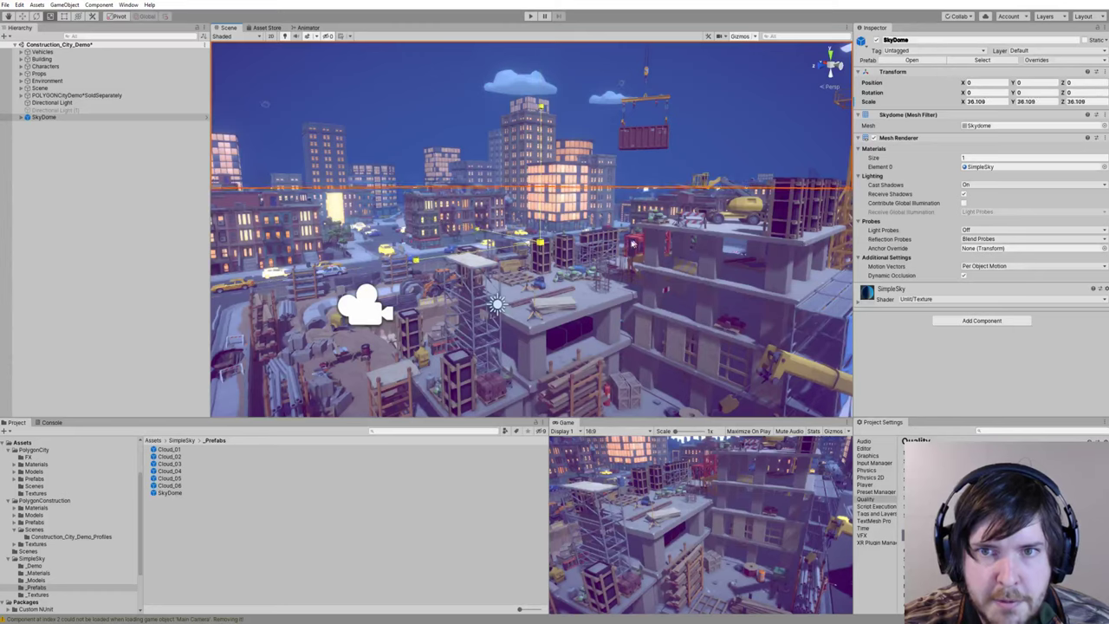
{"action": "left_click", "coordinate": [707, 299]}
{"action": "right_click_drag", "start_coordinate": [586, 238], "coordinate": [628, 238]}
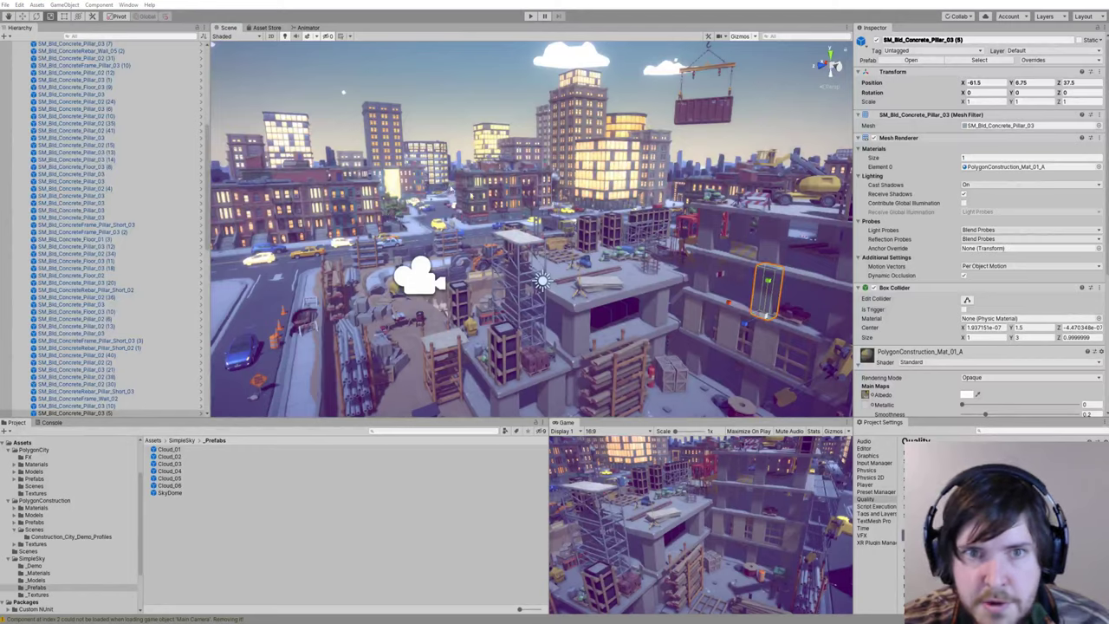
{"action": "right_click_drag", "start_coordinate": [431, 202], "coordinate": [444, 145]}
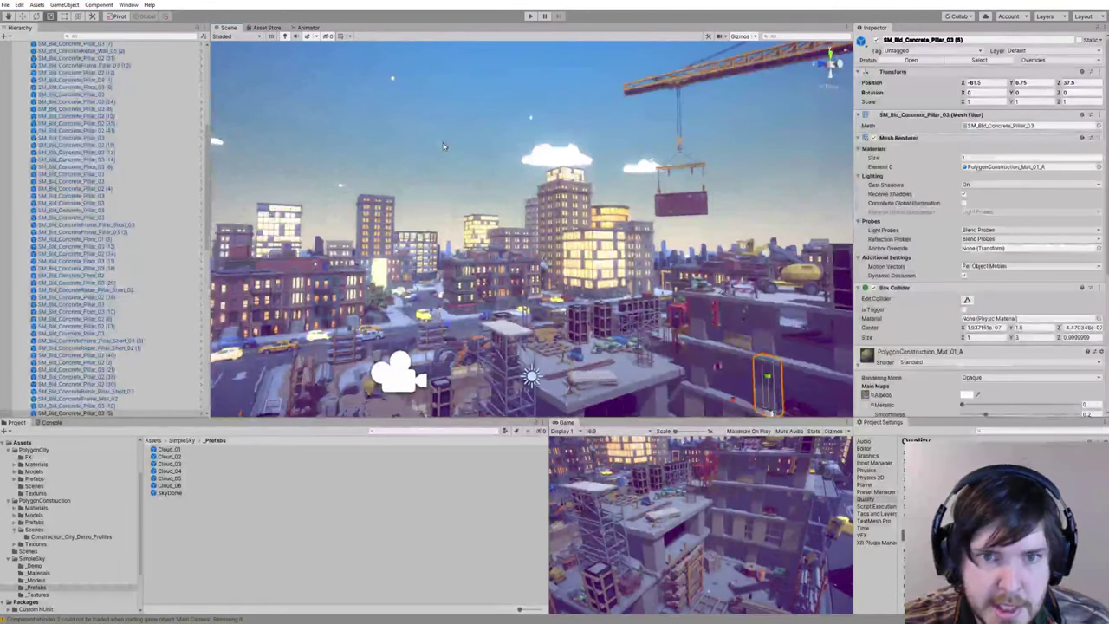
Step: Set the horizontal texture offset of the SkyDome prefab's SimpleSky material to 0.21 for a purple dusk sky
{"action": "left_click", "coordinate": [443, 145]}
{"action": "left_click", "coordinate": [165, 493]}
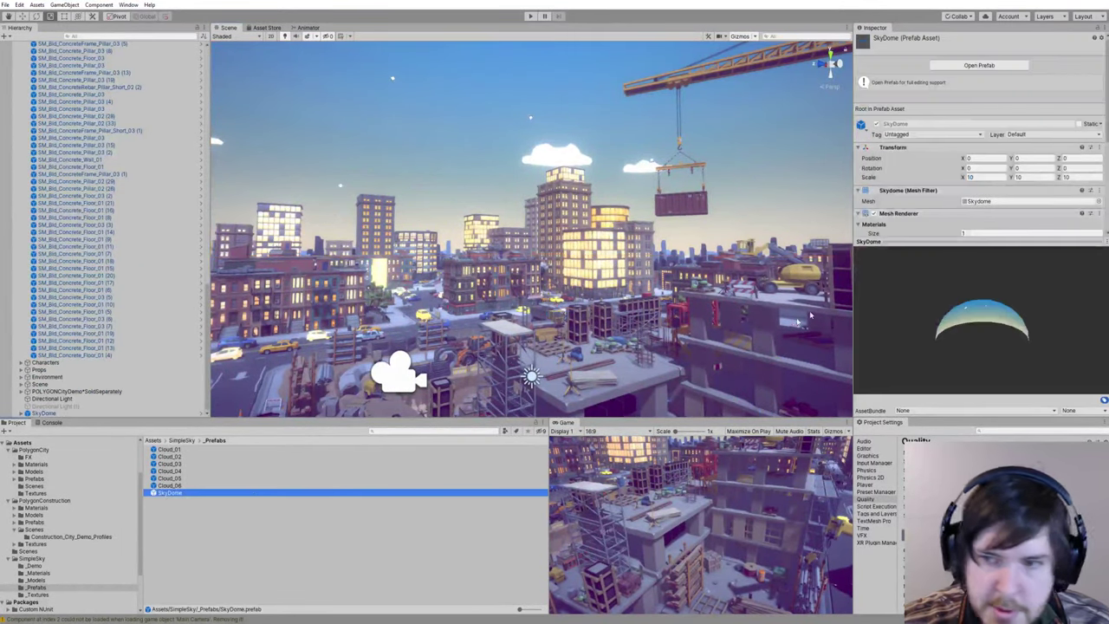
{"action": "scroll", "coordinate": [901, 195], "scroll_direction": "down", "scroll_amount": 5}
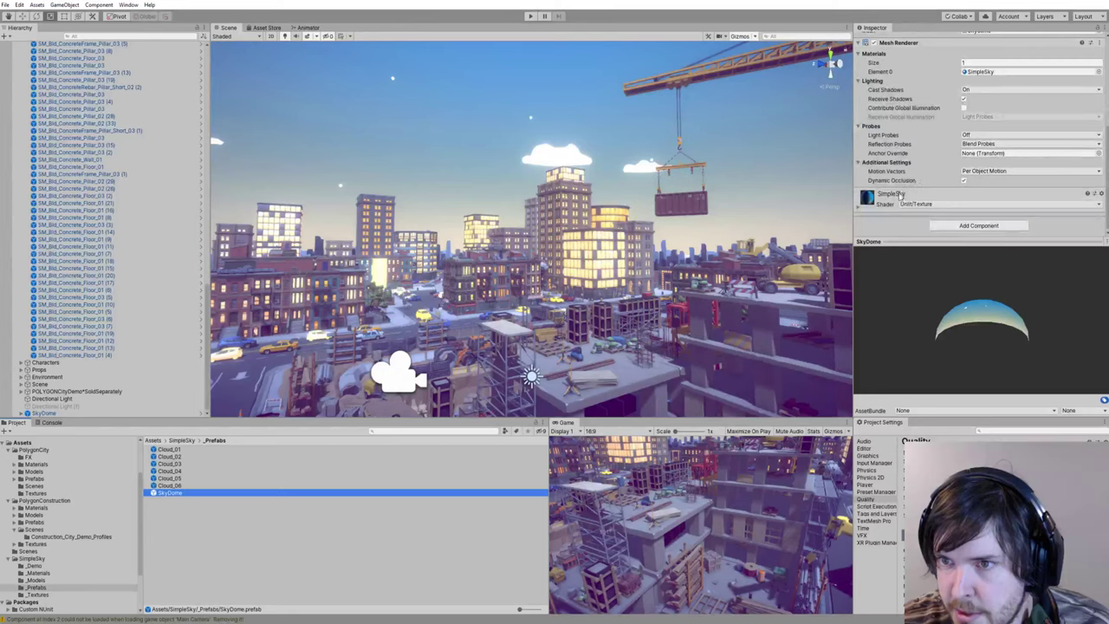
{"action": "left_click", "coordinate": [862, 200]}
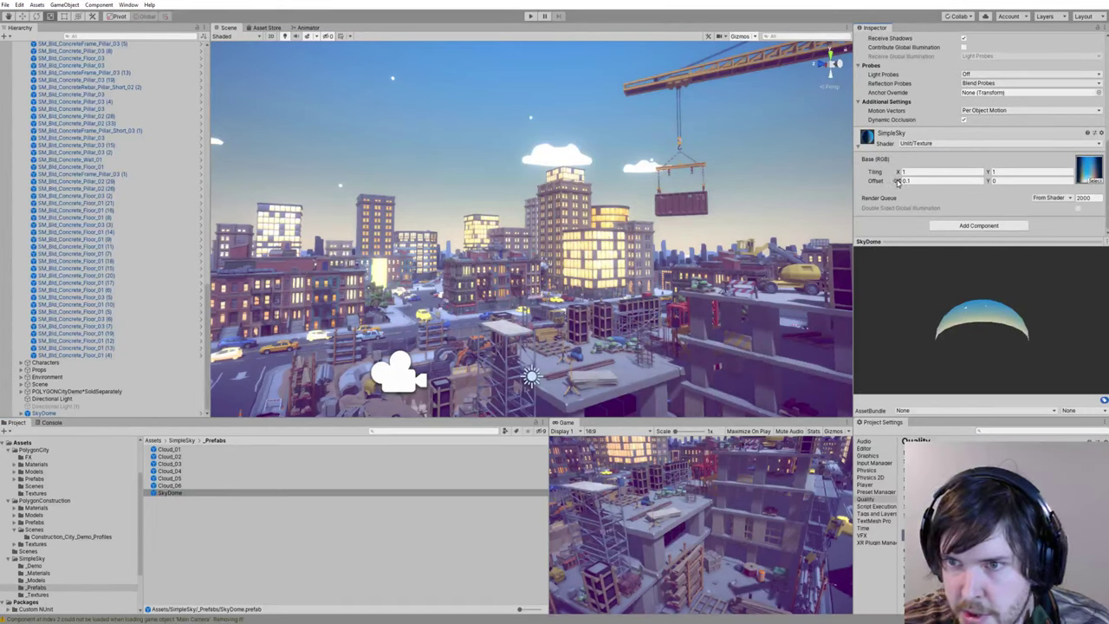
{"action": "left_click", "coordinate": [899, 182]}
{"action": "left_click_drag", "start_coordinate": [900, 181], "coordinate": [903, 182]}
{"action": "right_click_drag", "start_coordinate": [746, 198], "coordinate": [732, 238]}
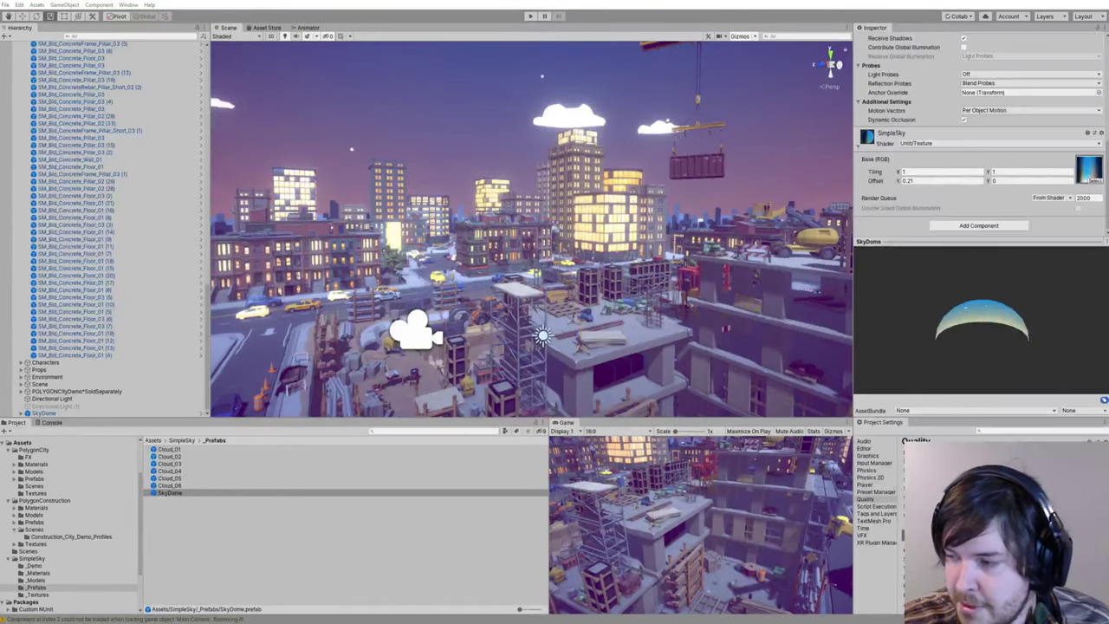
{"action": "left_click_drag", "start_coordinate": [373, 207], "coordinate": [443, 258], "text": "alt"}
{"action": "right_click_drag", "start_coordinate": [442, 259], "coordinate": [415, 233]}
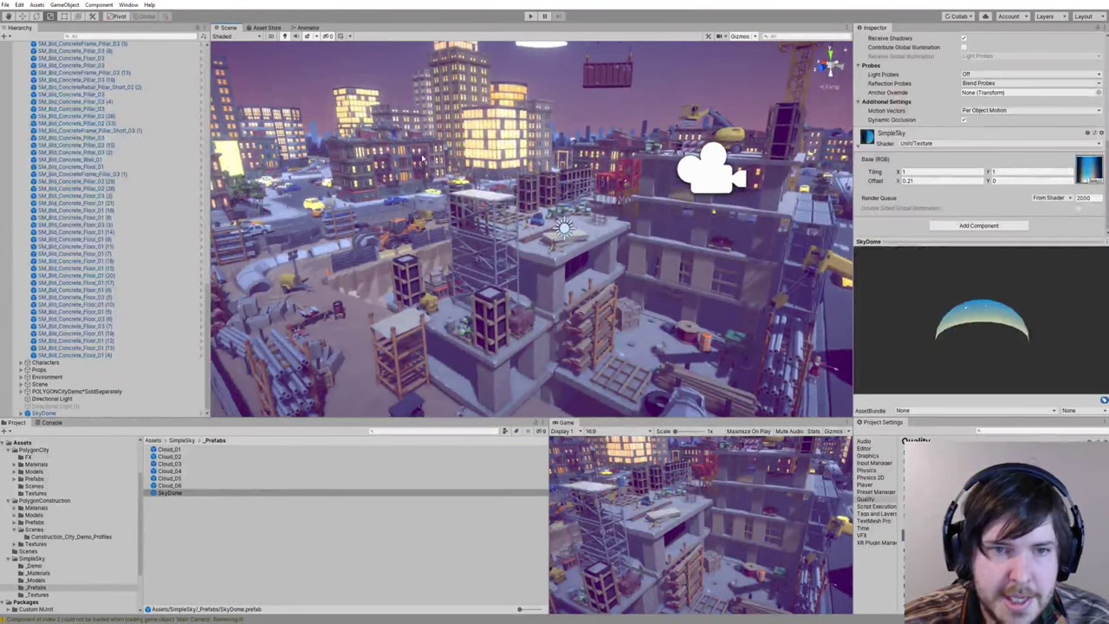
Step: Find Main Camera (1) in the scene and set its Bloom threshold to 0.85 and intensity to 5.91
{"action": "left_click", "coordinate": [82, 36]}
{"action": "type", "text": "cam"}
{"action": "left_click", "coordinate": [69, 52]}
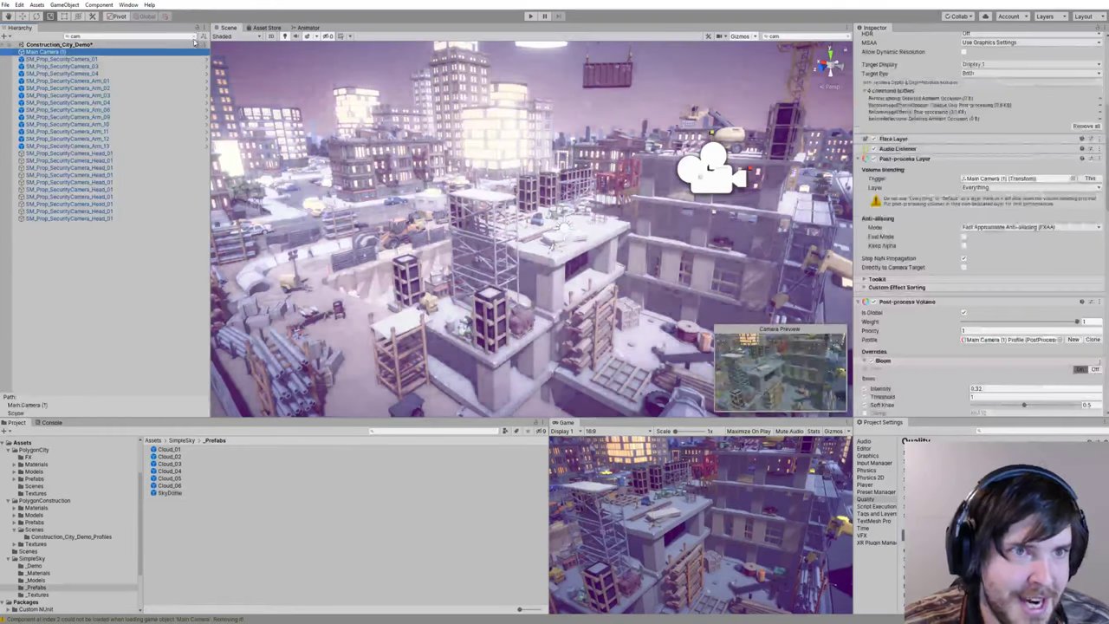
{"action": "left_click", "coordinate": [194, 36]}
{"action": "scroll", "coordinate": [1024, 408], "scroll_direction": "down", "scroll_amount": 5}
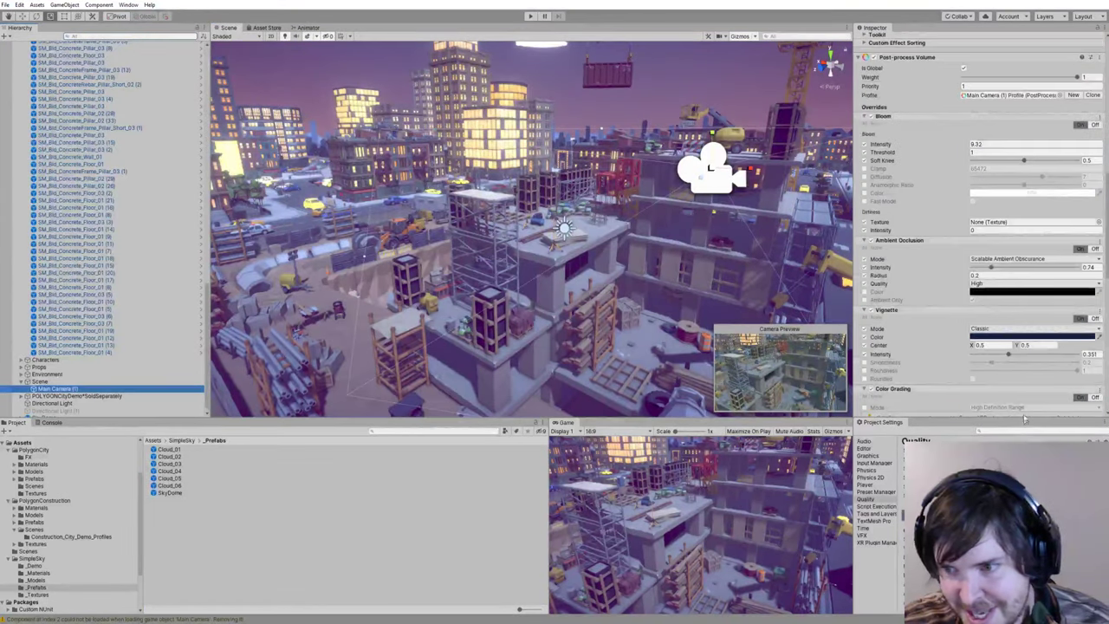
{"action": "scroll", "coordinate": [1019, 399], "scroll_direction": "down", "scroll_amount": 4}
{"action": "scroll", "coordinate": [995, 217], "scroll_direction": "up", "scroll_amount": 15}
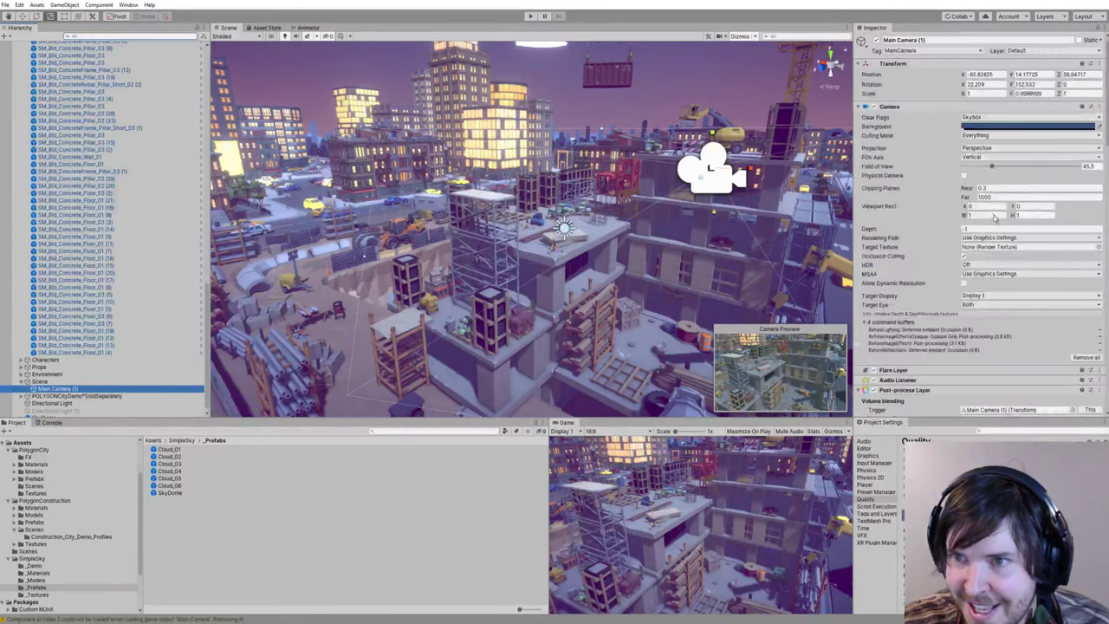
{"action": "scroll", "coordinate": [942, 232], "scroll_direction": "down", "scroll_amount": 10}
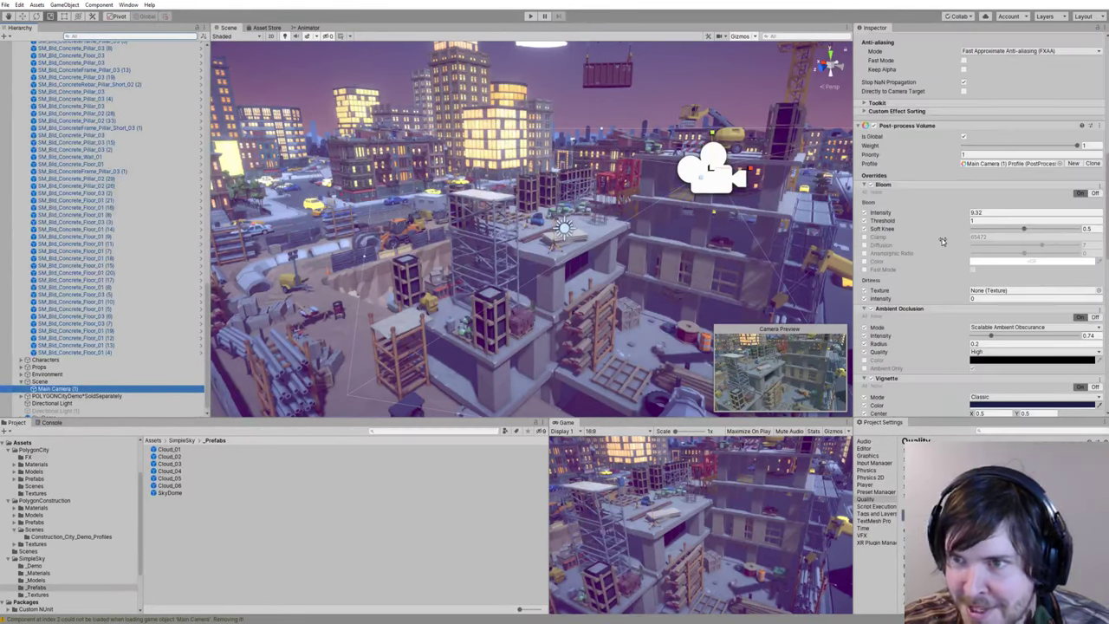
{"action": "left_click_drag", "start_coordinate": [966, 213], "coordinate": [652, 207]}
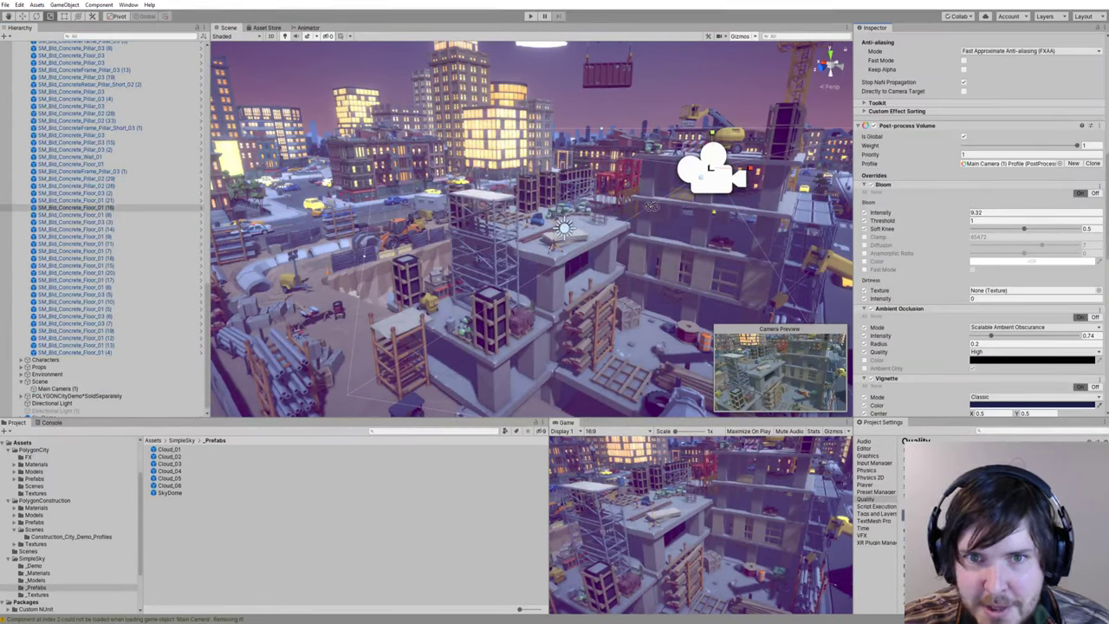
{"action": "mouse_move", "coordinate": [949, 216]}
{"action": "left_mouse_down"}
{"action": "mouse_move", "coordinate": [960, 215]}
{"action": "mouse_move", "coordinate": [901, 213]}
{"action": "mouse_move", "coordinate": [1027, 222]}
{"action": "mouse_move", "coordinate": [956, 222]}
{"action": "left_mouse_up"}
{"action": "left_click_drag", "start_coordinate": [932, 213], "coordinate": [590, 229]}
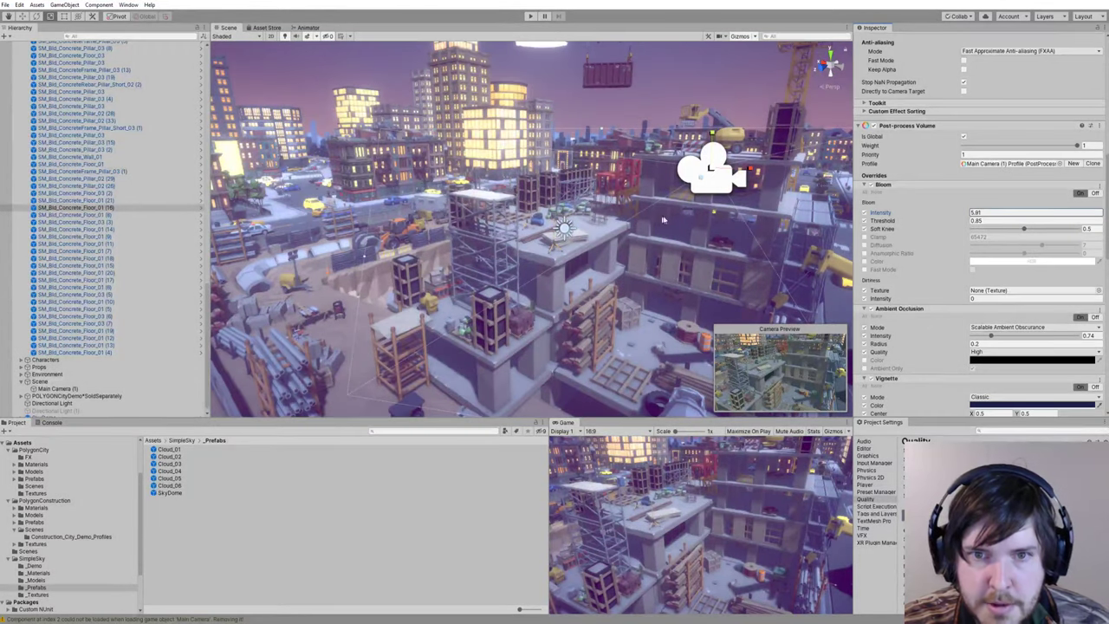
Step: Set the emission colour of the twelve PolygonCity materials from Mat_01_A to Mat_04_C to RGB 255, 175, 81
{"action": "right_click_drag", "start_coordinate": [666, 219], "coordinate": [494, 213]}
{"action": "key", "text": "w"}
{"action": "key", "text": "s"}
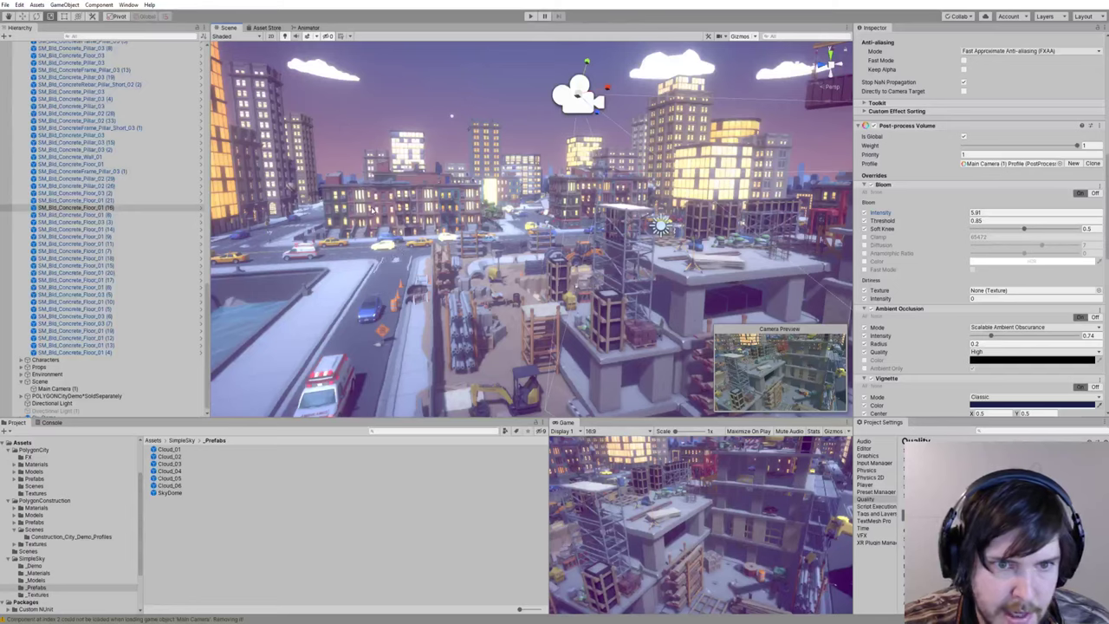
{"action": "left_click", "coordinate": [372, 205]}
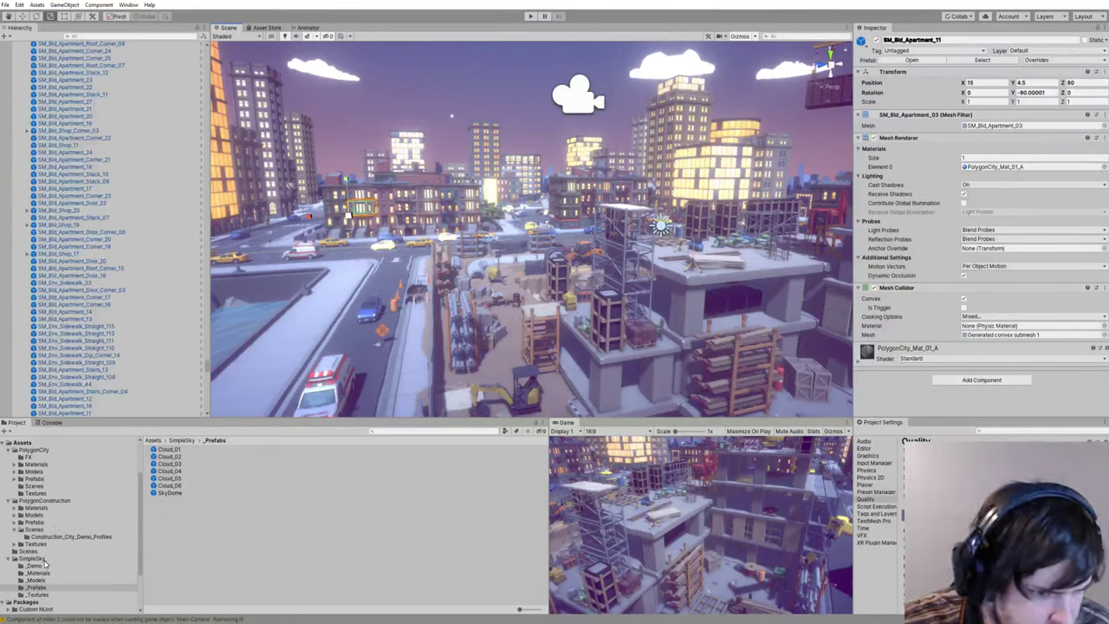
{"action": "left_click", "coordinate": [38, 465]}
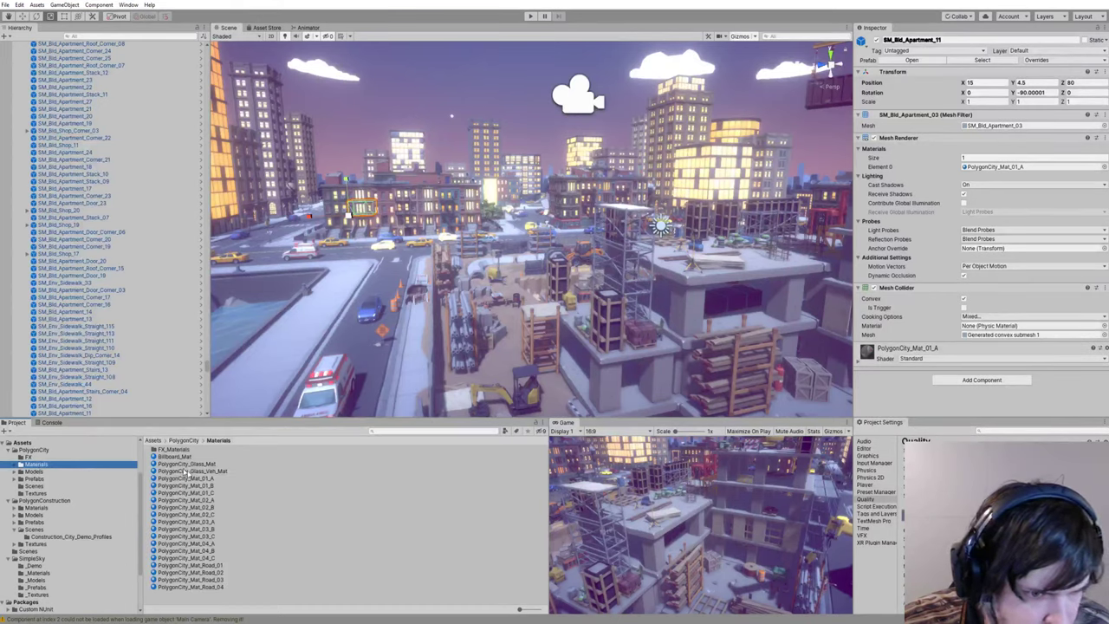
{"action": "left_click", "coordinate": [204, 478]}
{"action": "left_click", "coordinate": [211, 558], "text": "shift"}
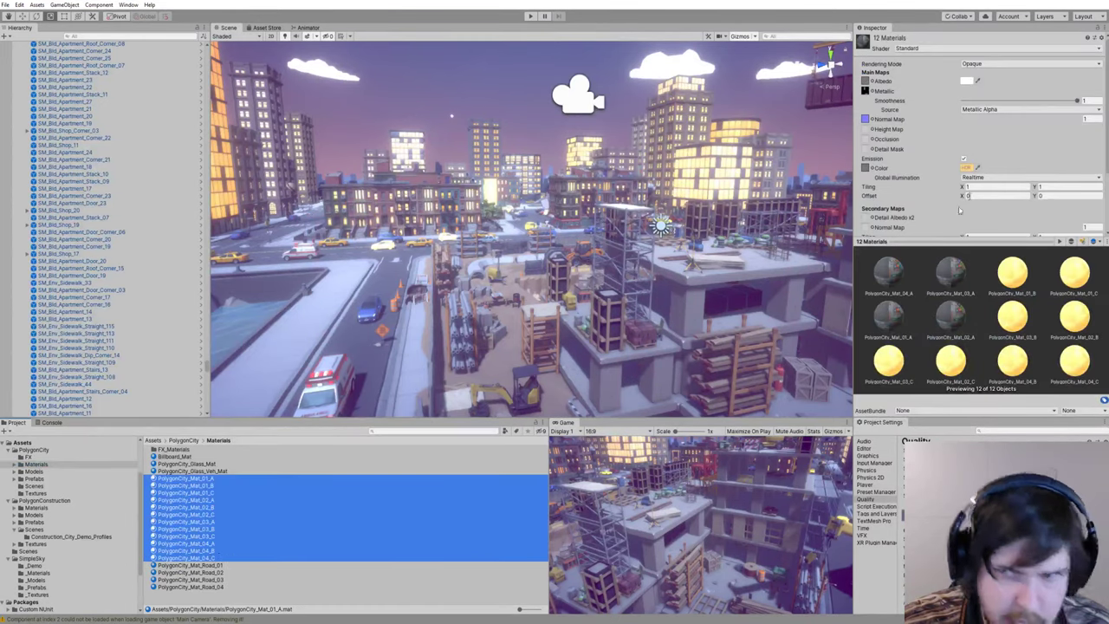
{"action": "left_click", "coordinate": [969, 166]}
{"action": "mouse_move", "coordinate": [823, 110]}
{"action": "left_mouse_down"}
{"action": "mouse_move", "coordinate": [820, 126]}
{"action": "mouse_move", "coordinate": [822, 110]}
{"action": "mouse_move", "coordinate": [802, 113]}
{"action": "mouse_move", "coordinate": [803, 126]}
{"action": "mouse_move", "coordinate": [818, 130]}
{"action": "mouse_move", "coordinate": [818, 105]}
{"action": "left_mouse_up"}
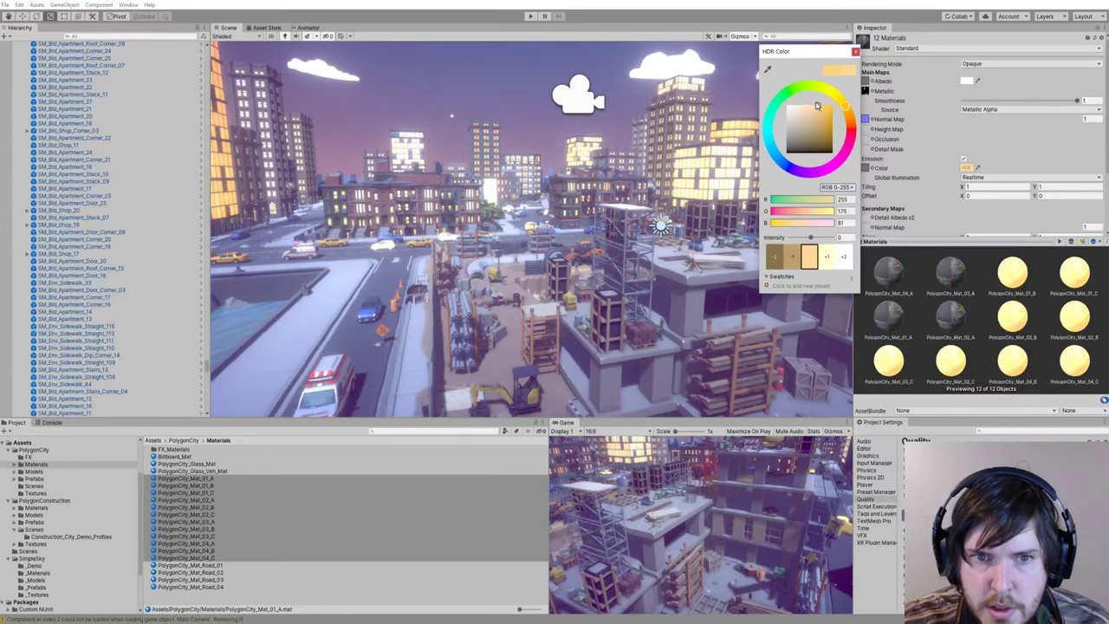
{"action": "left_click", "coordinate": [856, 53]}
Step: Select a cloud in the sky and tint its Cloud_Mat albedo light pink, RGB 255, 187, 187
{"action": "scroll", "coordinate": [598, 251], "scroll_direction": "down", "scroll_amount": 3}
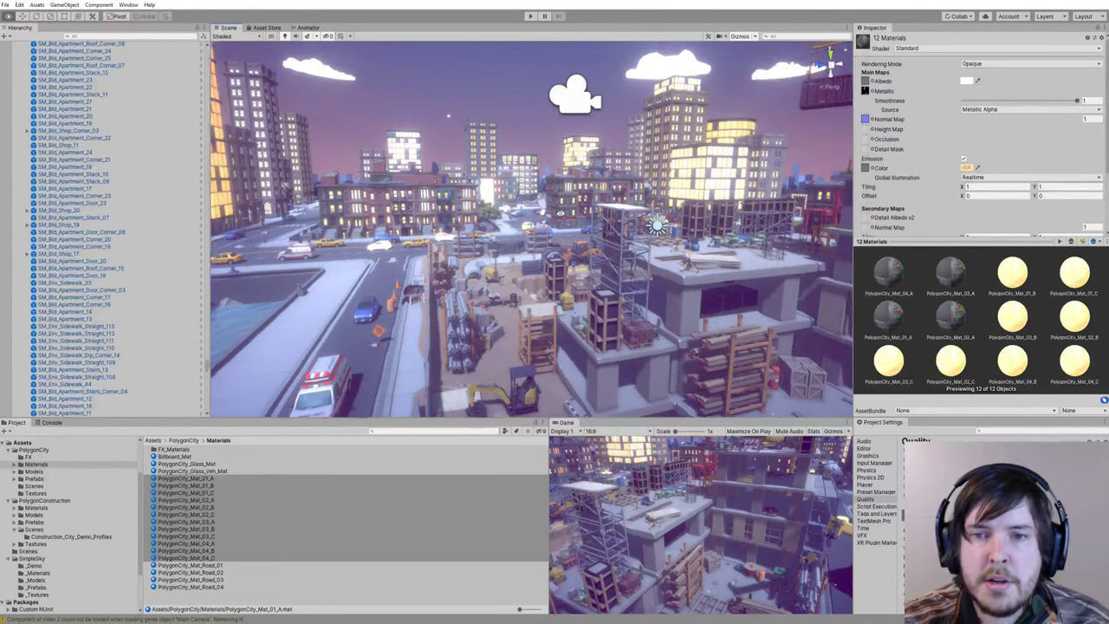
{"action": "right_click_drag", "start_coordinate": [572, 260], "coordinate": [462, 89]}
{"action": "left_click", "coordinate": [599, 354]}
{"action": "left_click", "coordinate": [506, 108]}
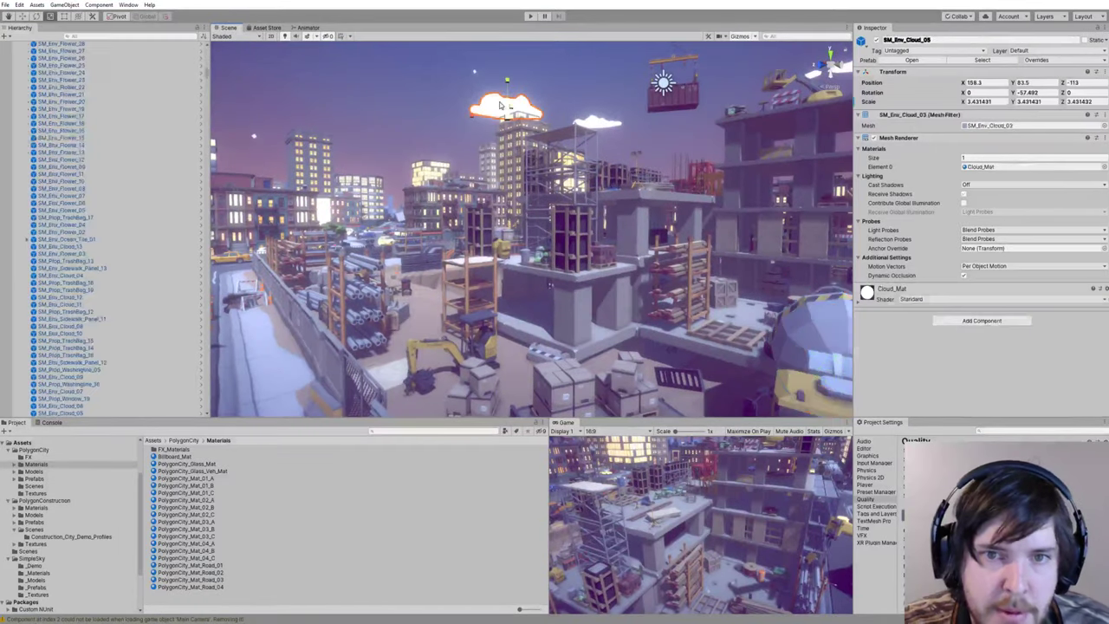
{"action": "left_click", "coordinate": [862, 302]}
{"action": "left_click", "coordinate": [967, 331]}
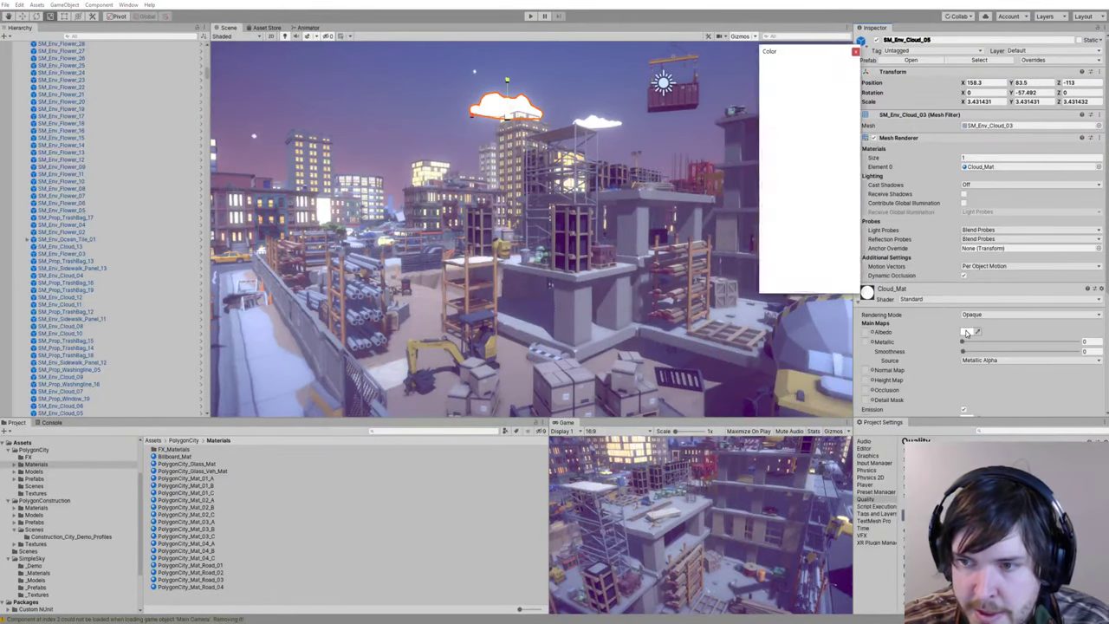
{"action": "left_click_drag", "start_coordinate": [828, 110], "coordinate": [800, 103]}
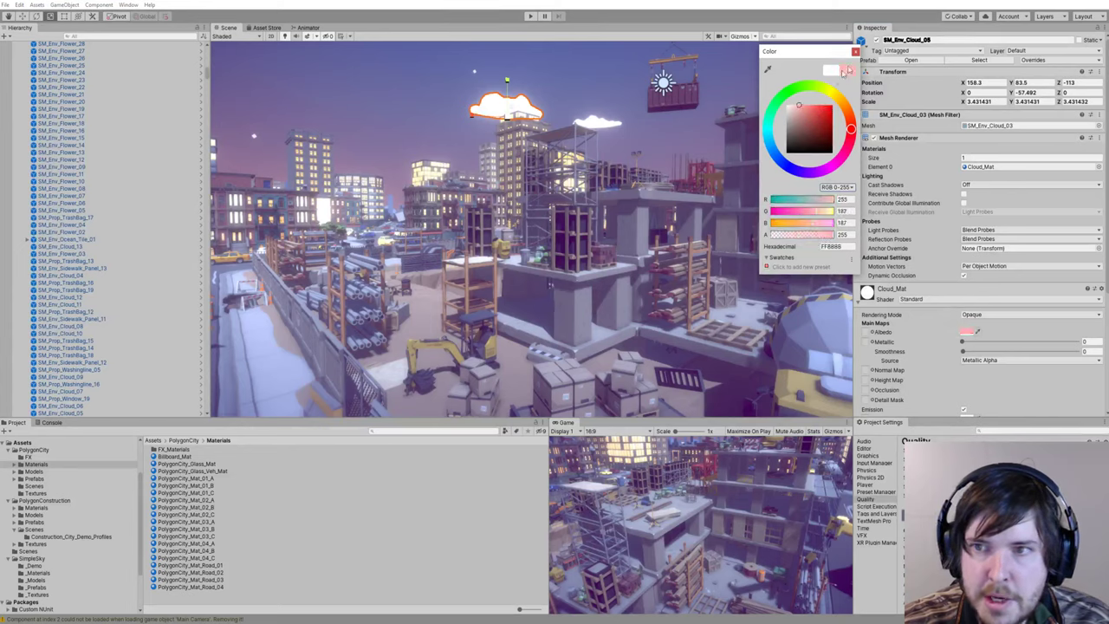
{"action": "left_click", "coordinate": [857, 52]}
Step: Give Cloud_Mat a muted orange emission colour and a dark grey albedo, RGB 75, 75, 75
{"action": "scroll", "coordinate": [969, 359], "scroll_direction": "down", "scroll_amount": 5}
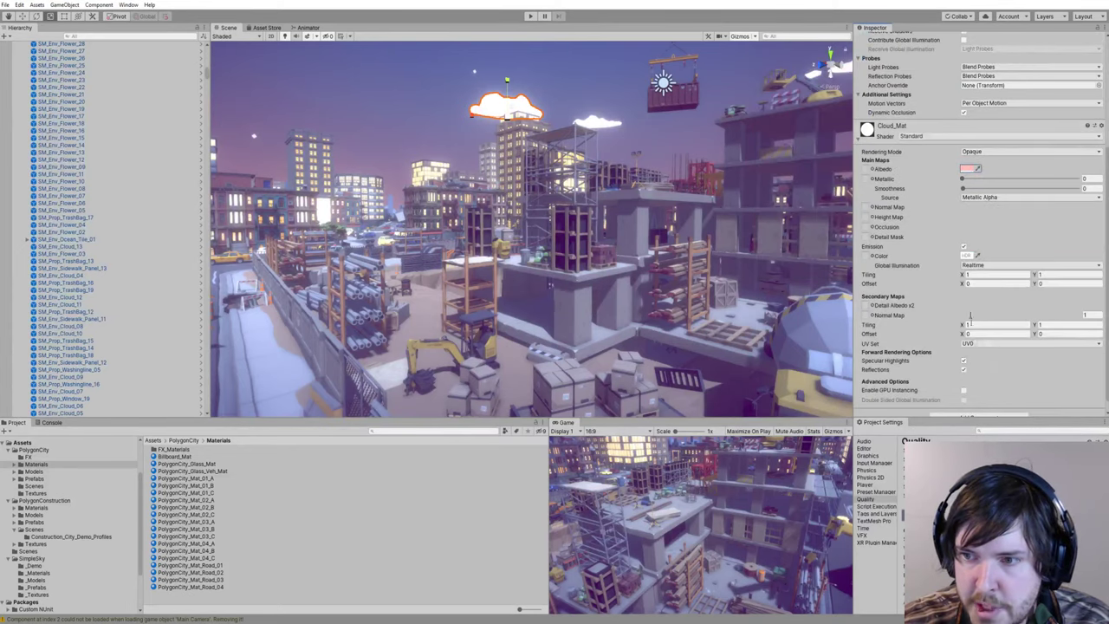
{"action": "left_click", "coordinate": [969, 257]}
{"action": "left_click_drag", "start_coordinate": [799, 122], "coordinate": [779, 141]}
{"action": "left_click", "coordinate": [967, 169]}
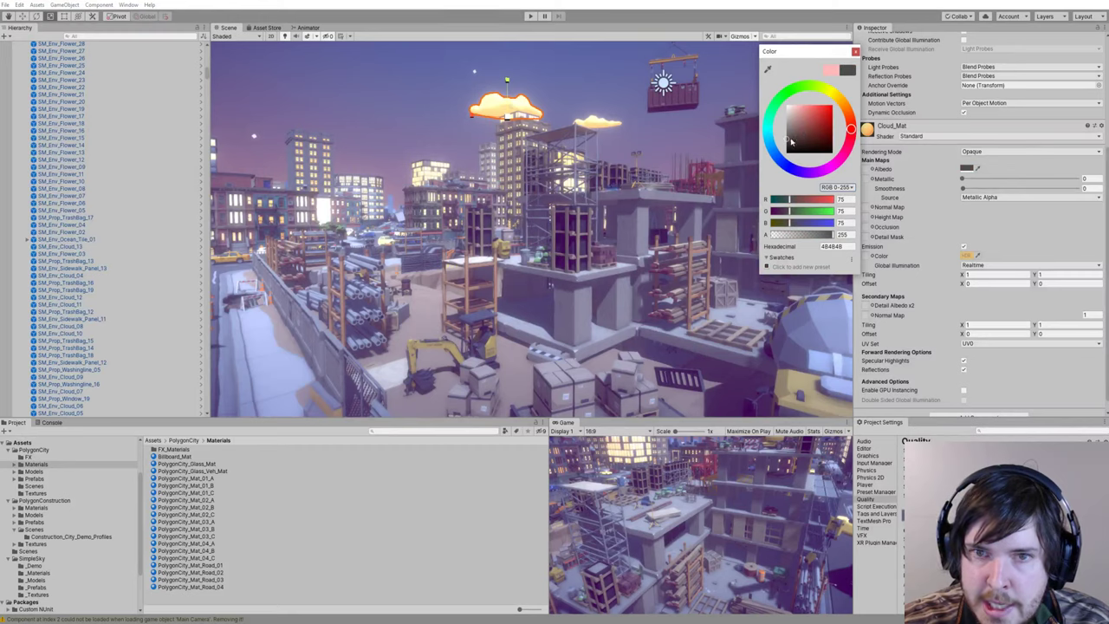
{"action": "left_click", "coordinate": [855, 51]}
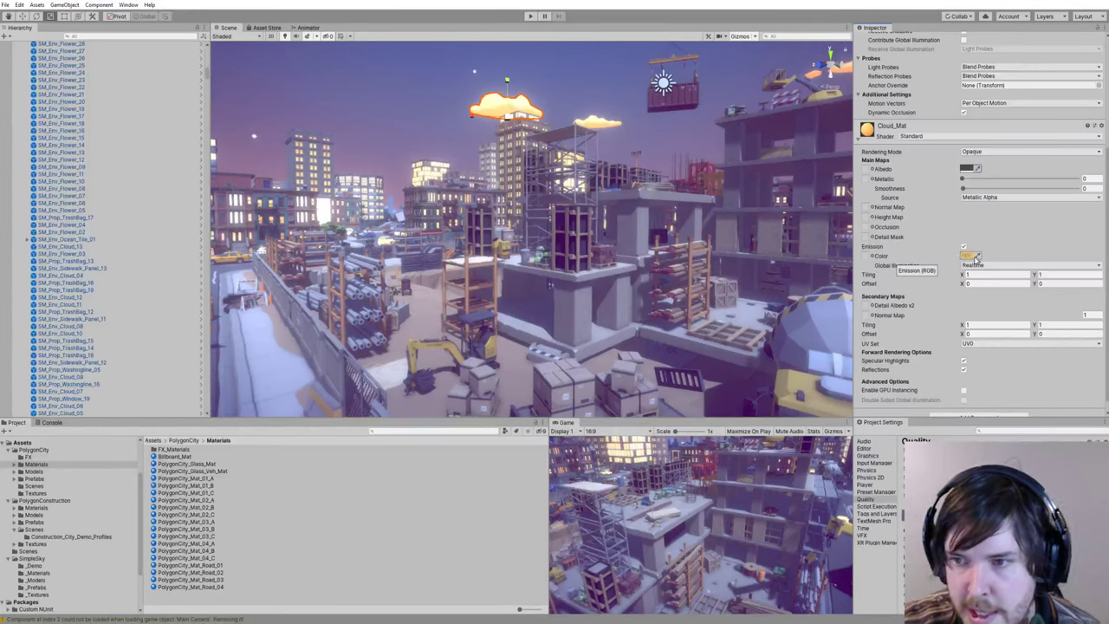
{"action": "left_click", "coordinate": [970, 256]}
{"action": "left_click_drag", "start_coordinate": [825, 119], "coordinate": [820, 130]}
{"action": "left_click", "coordinate": [856, 52]}
Step: Examine the recoloured clouds, the sky dome and the construction site from several viewpoints
{"action": "right_click_drag", "start_coordinate": [347, 411], "coordinate": [423, 386]}
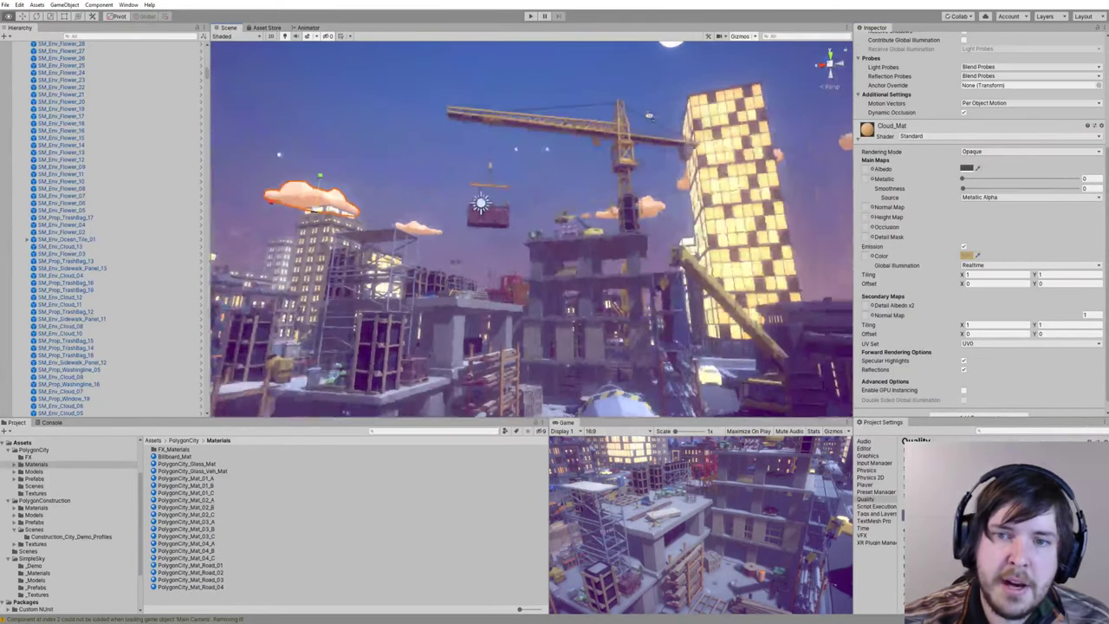
{"action": "left_click", "coordinate": [637, 331]}
{"action": "right_click_drag", "start_coordinate": [763, 321], "coordinate": [464, 299]}
{"action": "left_click", "coordinate": [425, 351]}
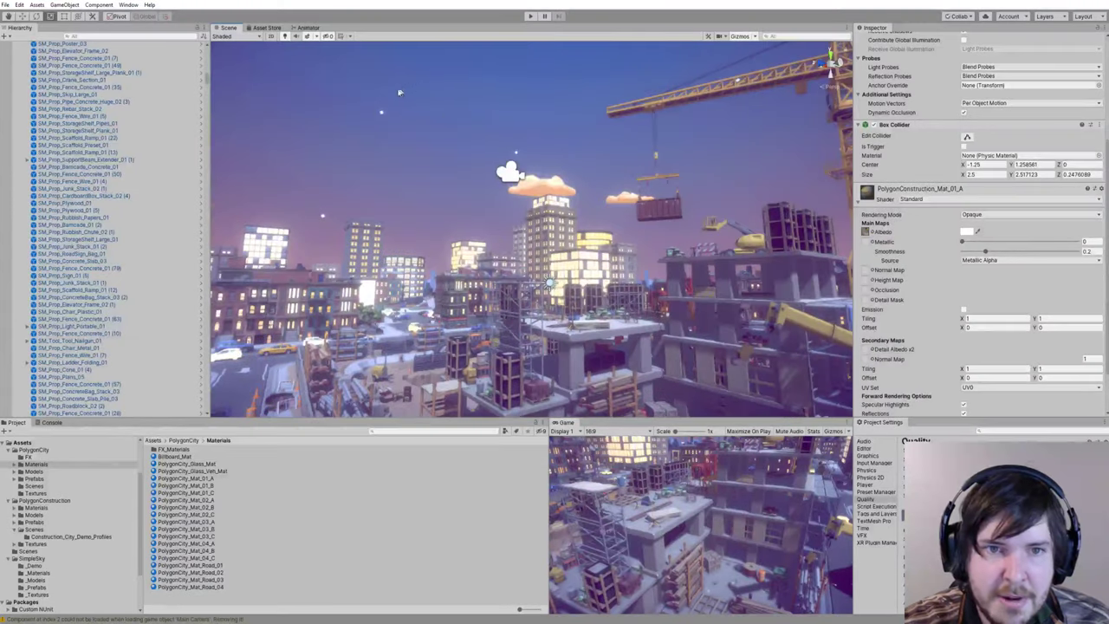
{"action": "left_click", "coordinate": [386, 120]}
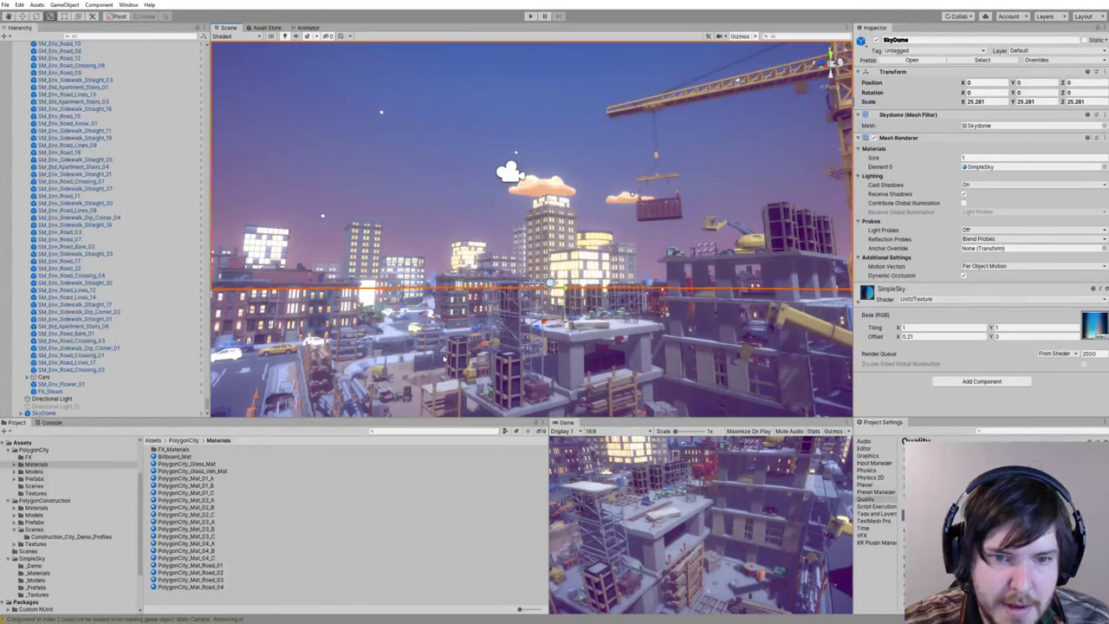
{"action": "left_click", "coordinate": [444, 358]}
{"action": "right_click_drag", "start_coordinate": [444, 358], "coordinate": [604, 253]}
{"action": "left_click", "coordinate": [352, 389]}
{"action": "left_click", "coordinate": [727, 341]}
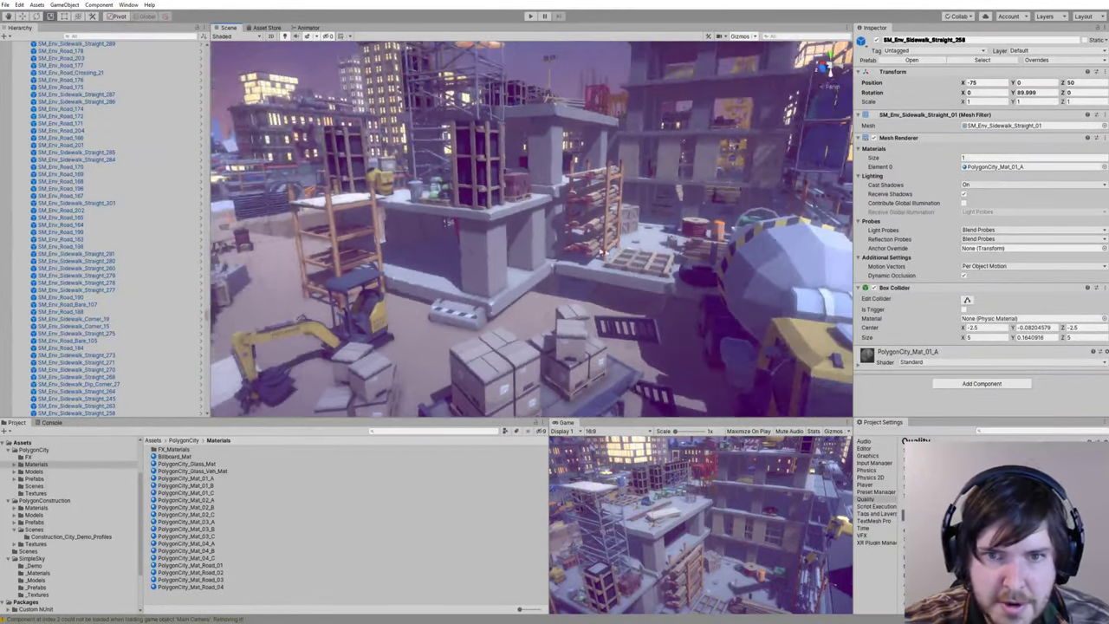
{"action": "left_click", "coordinate": [411, 271]}
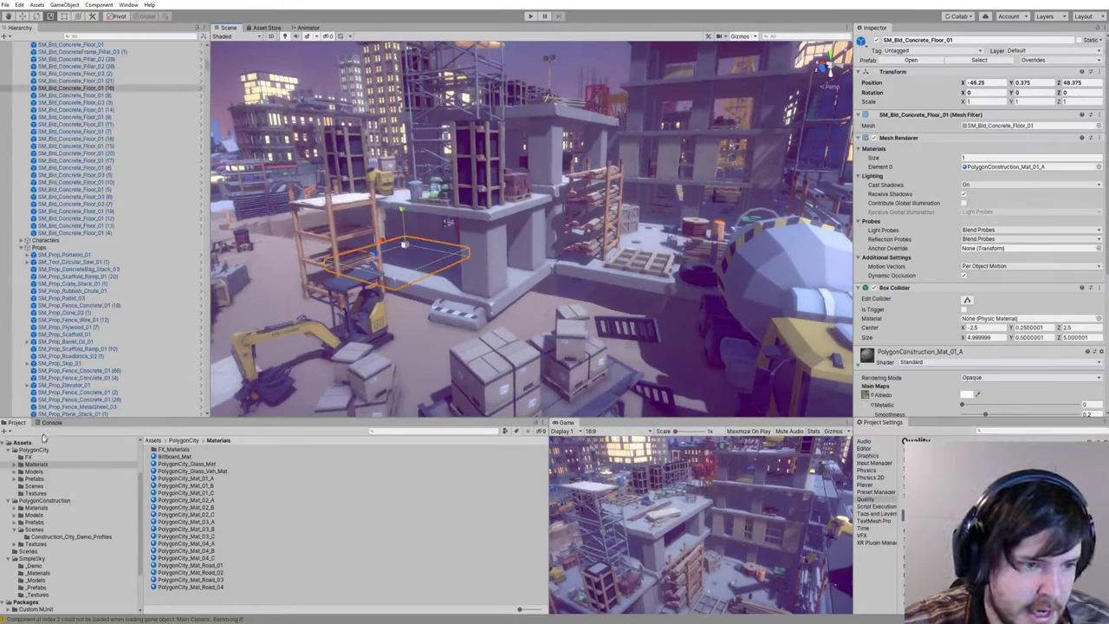
Step: In the Main Camera (1) Profile from Construction_City_Demo_Profiles, set the Color Grading temperature to -7.4 and saturation to 17.7
{"action": "left_click", "coordinate": [35, 486]}
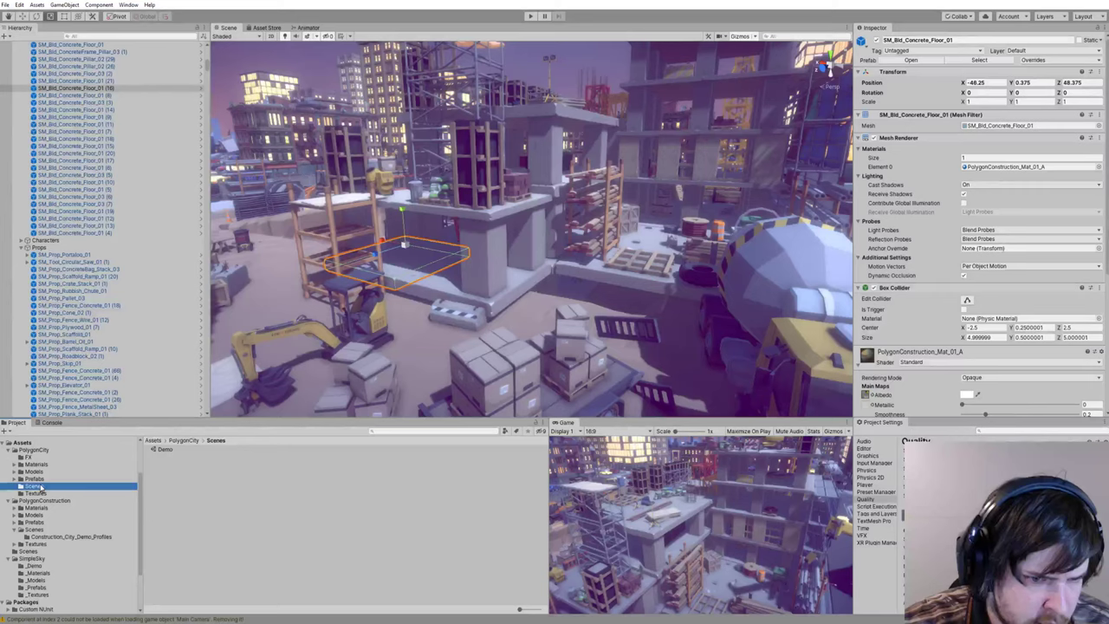
{"action": "left_click", "coordinate": [44, 530]}
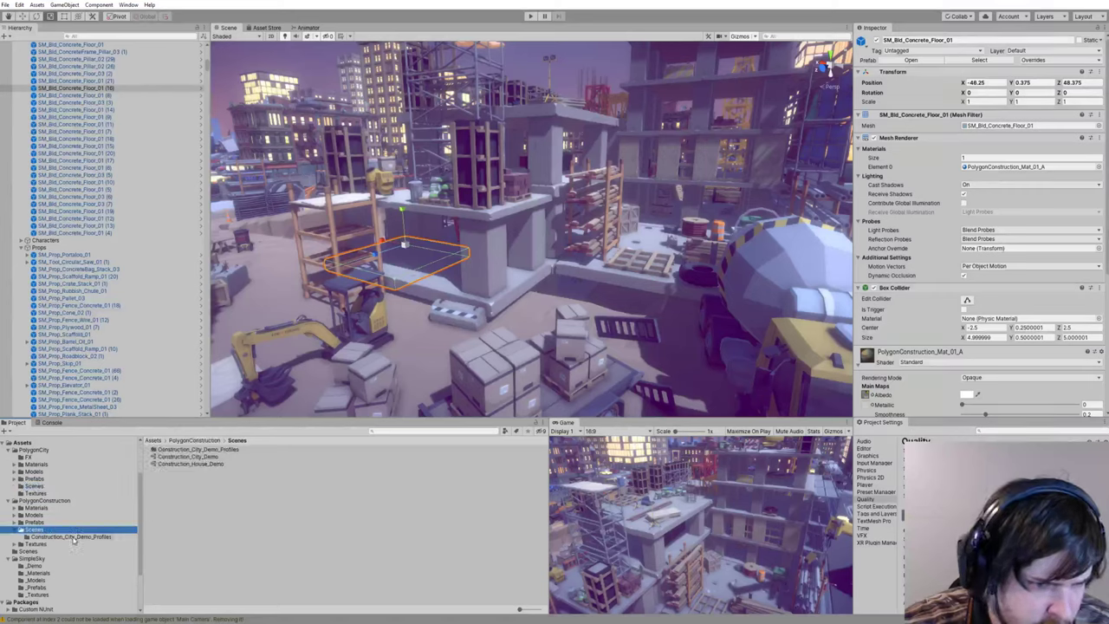
{"action": "left_click", "coordinate": [73, 538]}
{"action": "left_click", "coordinate": [197, 449]}
{"action": "scroll", "coordinate": [951, 250], "scroll_direction": "down", "scroll_amount": 5}
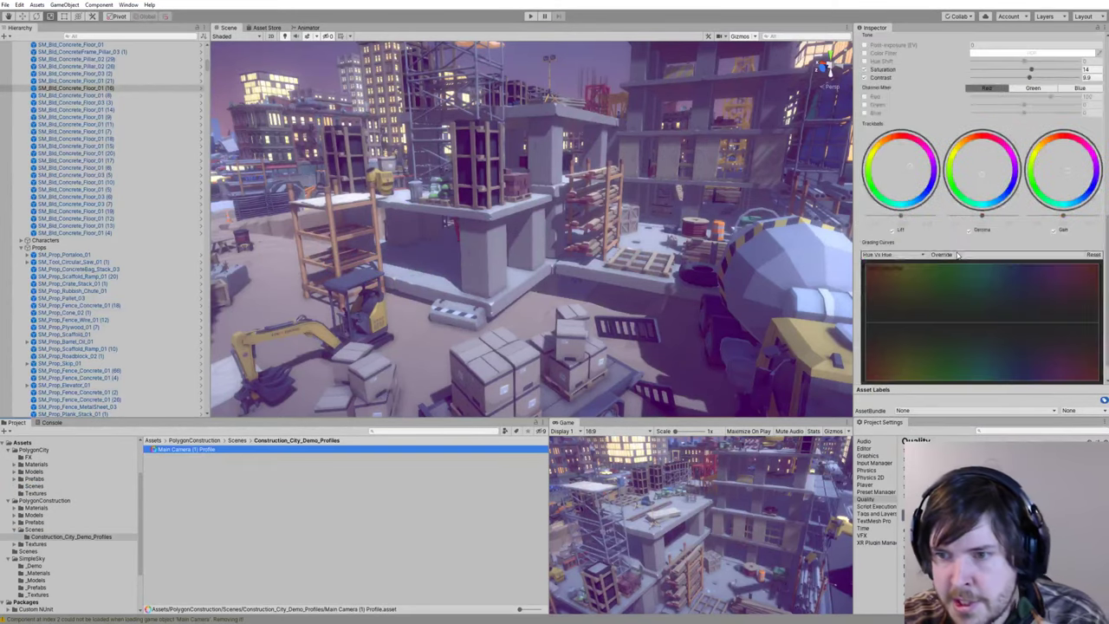
{"action": "left_click_drag", "start_coordinate": [1030, 179], "coordinate": [1016, 180]}
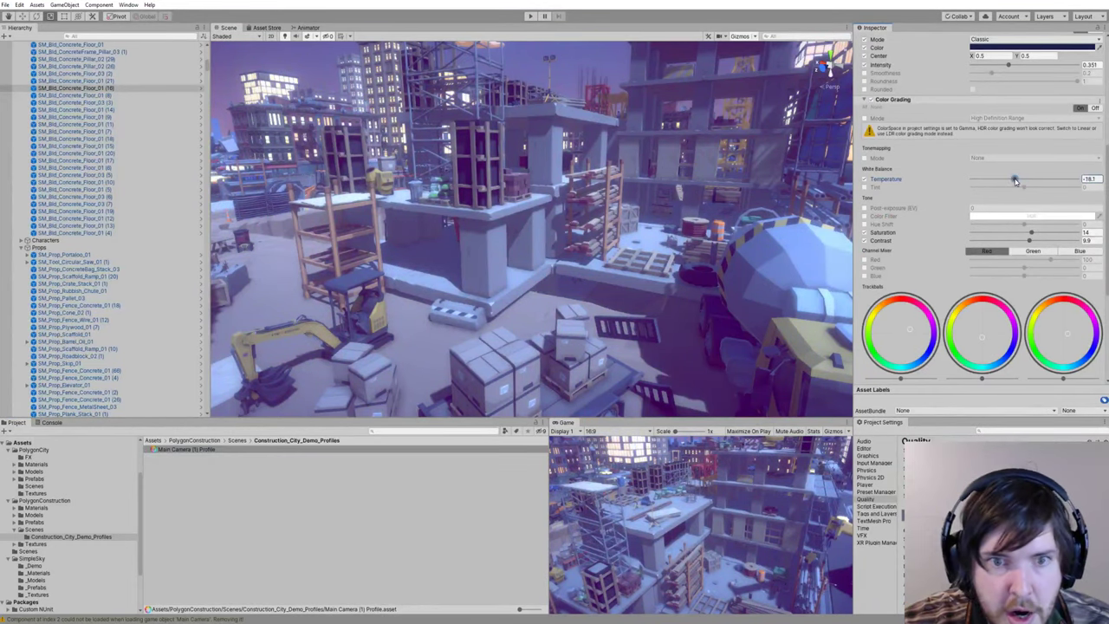
{"action": "right_click_drag", "start_coordinate": [668, 212], "coordinate": [620, 217]}
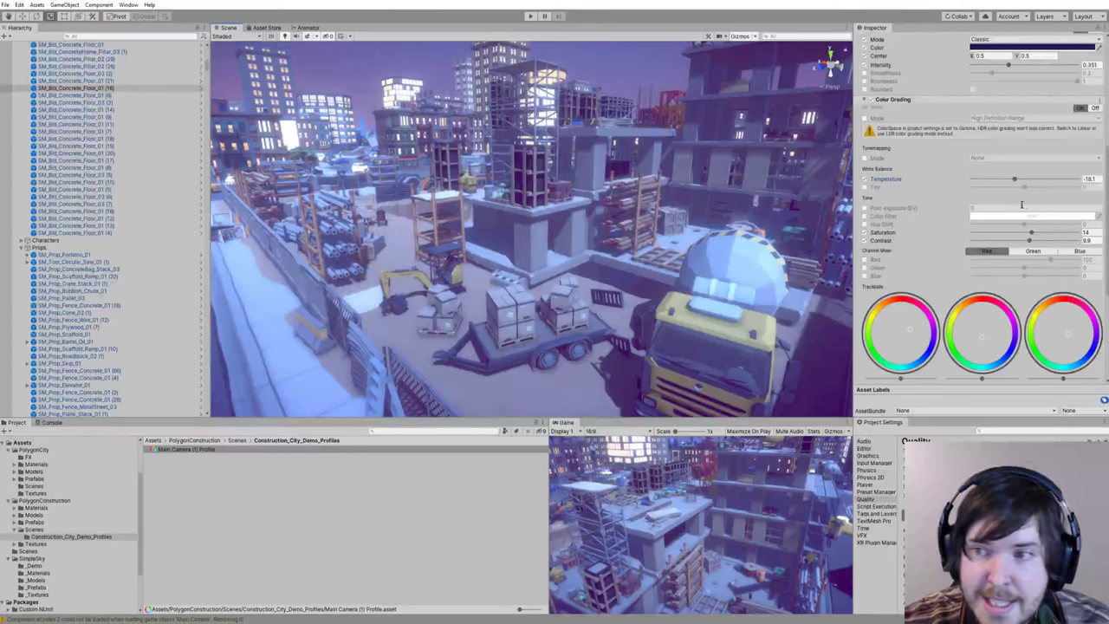
{"action": "mouse_move", "coordinate": [1015, 180]}
{"action": "left_mouse_down"}
{"action": "mouse_move", "coordinate": [1040, 185]}
{"action": "mouse_move", "coordinate": [1022, 184]}
{"action": "left_mouse_up"}
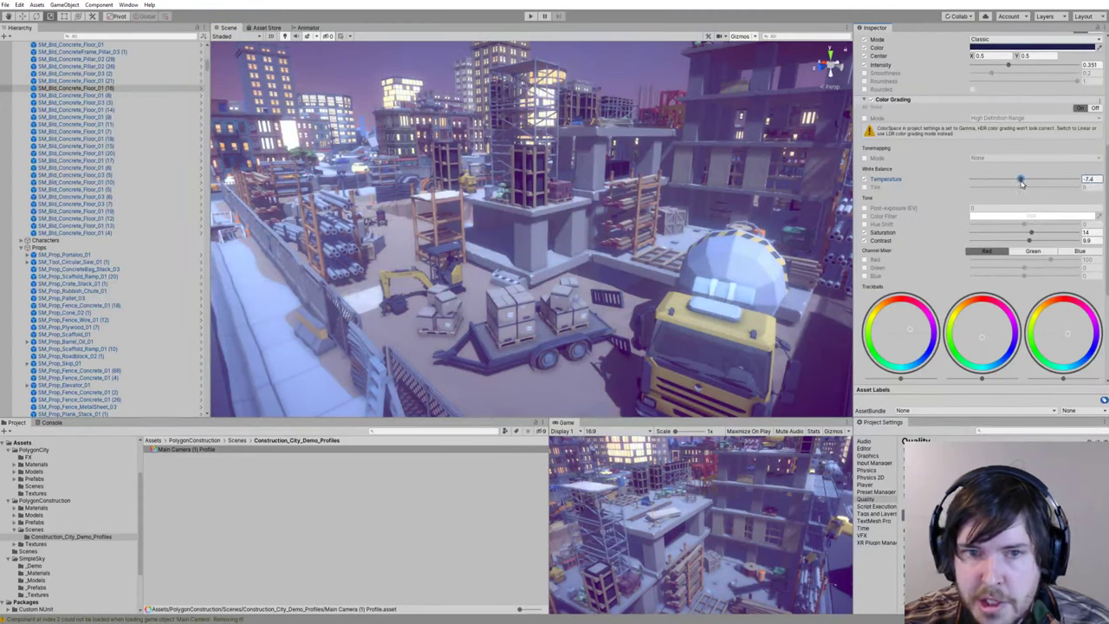
{"action": "mouse_move", "coordinate": [1033, 234]}
{"action": "left_mouse_down"}
{"action": "mouse_move", "coordinate": [1007, 237]}
{"action": "mouse_move", "coordinate": [1045, 234]}
{"action": "mouse_move", "coordinate": [1034, 234]}
{"action": "left_mouse_up"}
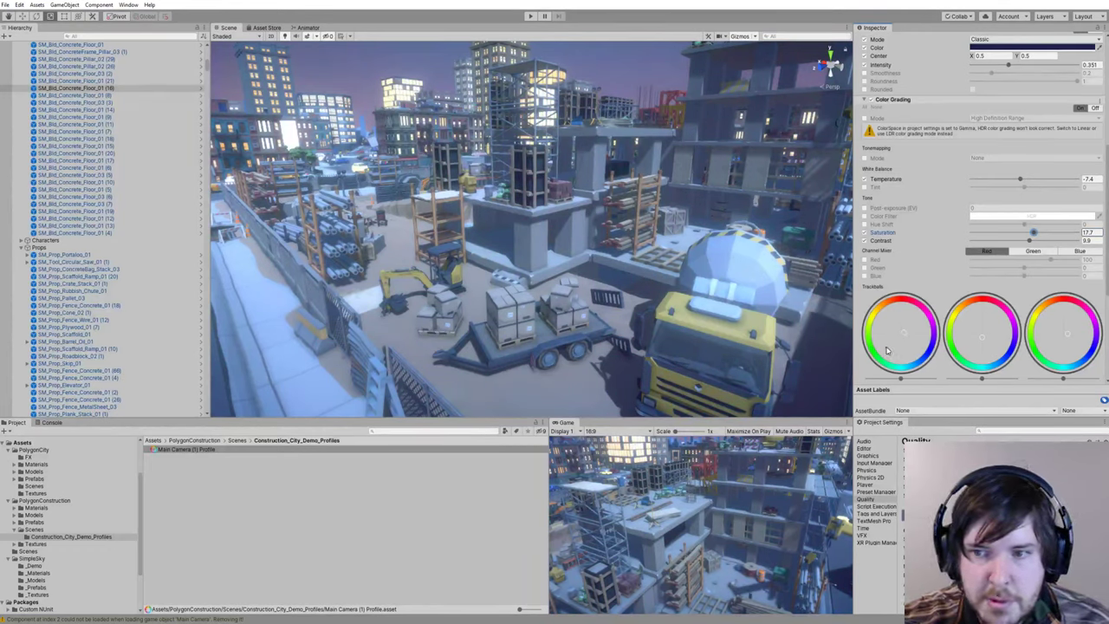
Step: In the Main Camera (1) Profile, nudge the Color Grading trackballs and set the Ambient Occlusion radius to 0.3 and intensity to 0.74
{"action": "mouse_move", "coordinate": [866, 363]}
{"action": "left_mouse_down"}
{"action": "mouse_move", "coordinate": [820, 385]}
{"action": "mouse_move", "coordinate": [900, 379]}
{"action": "mouse_move", "coordinate": [883, 355]}
{"action": "left_mouse_up"}
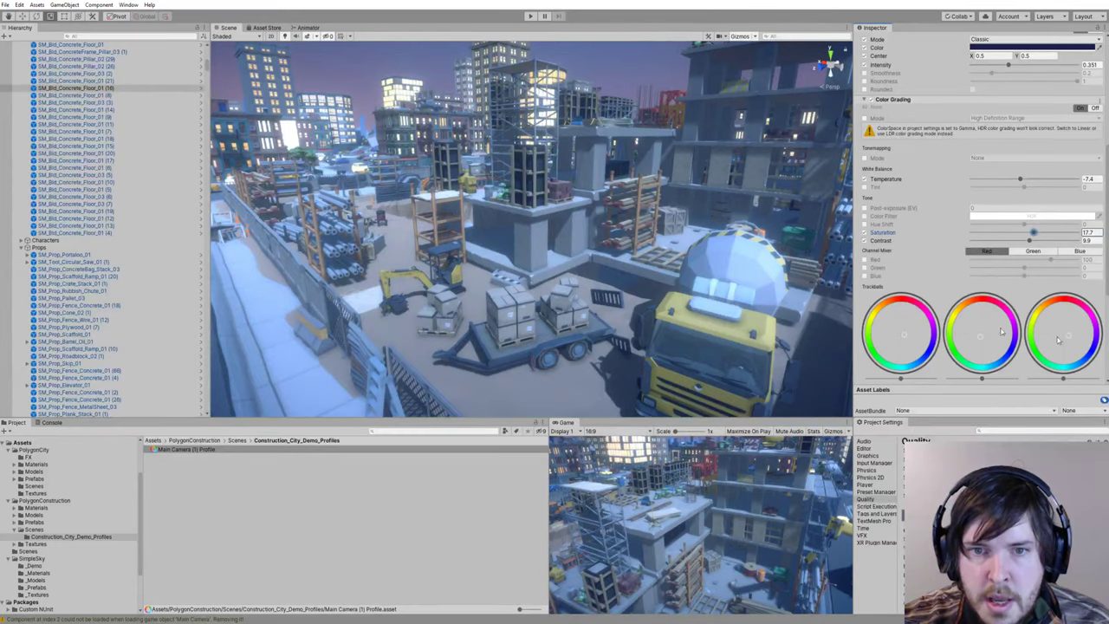
{"action": "right_click_drag", "start_coordinate": [736, 286], "coordinate": [1022, 156]}
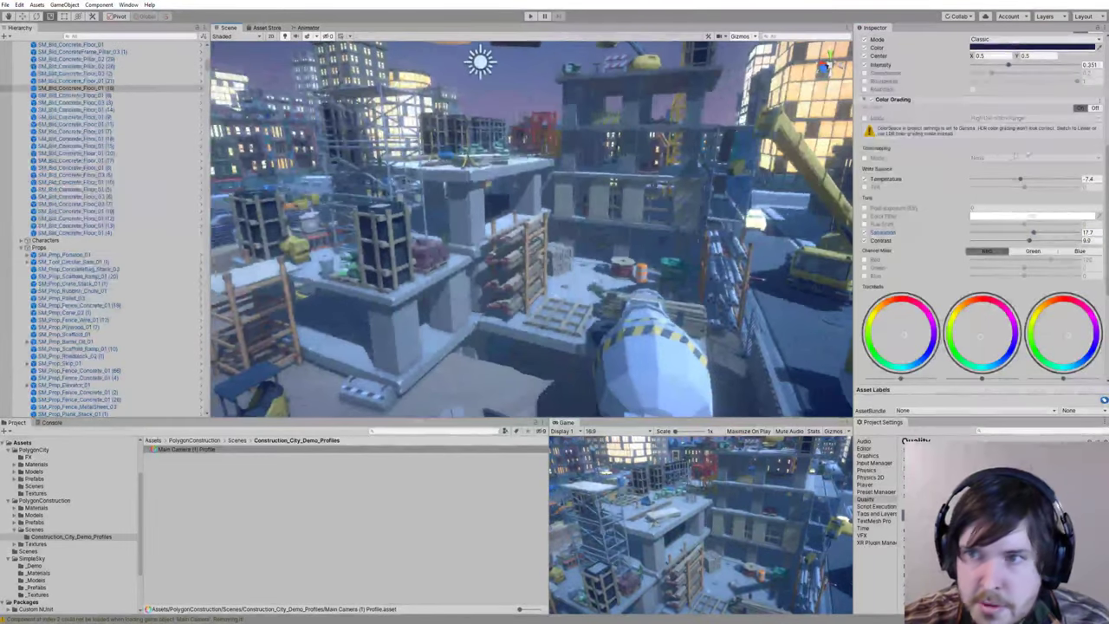
{"action": "scroll", "coordinate": [987, 196], "scroll_direction": "up", "scroll_amount": 7}
{"action": "scroll", "coordinate": [981, 197], "scroll_direction": "down", "scroll_amount": 10}
{"action": "scroll", "coordinate": [979, 197], "scroll_direction": "up", "scroll_amount": 10}
{"action": "right_click_drag", "start_coordinate": [641, 190], "coordinate": [578, 218]}
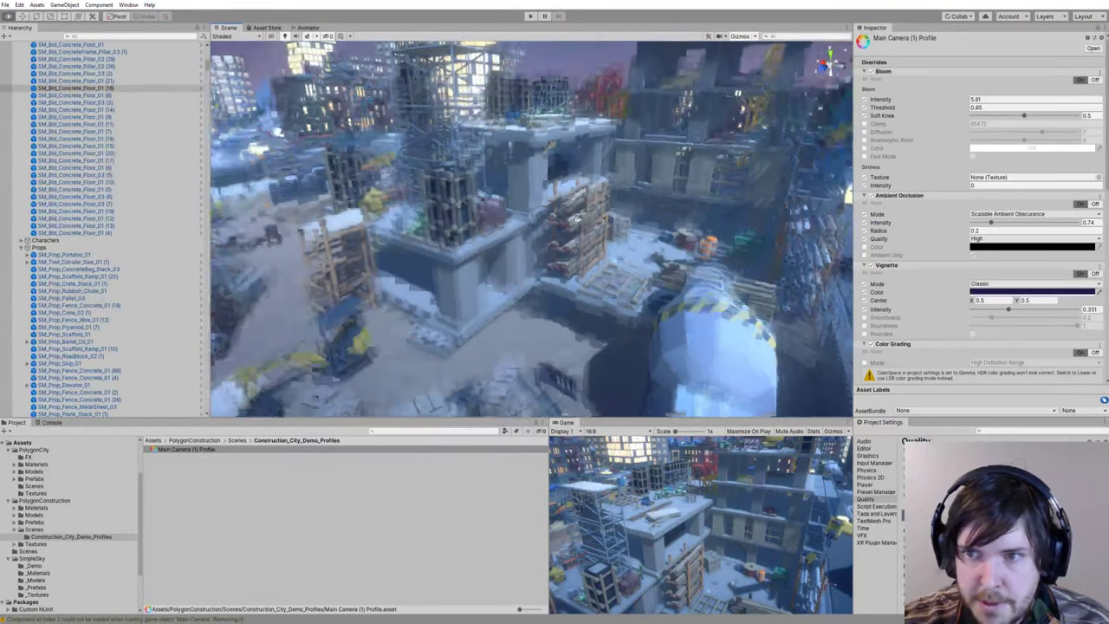
{"action": "left_click_drag", "start_coordinate": [991, 222], "coordinate": [1028, 223]}
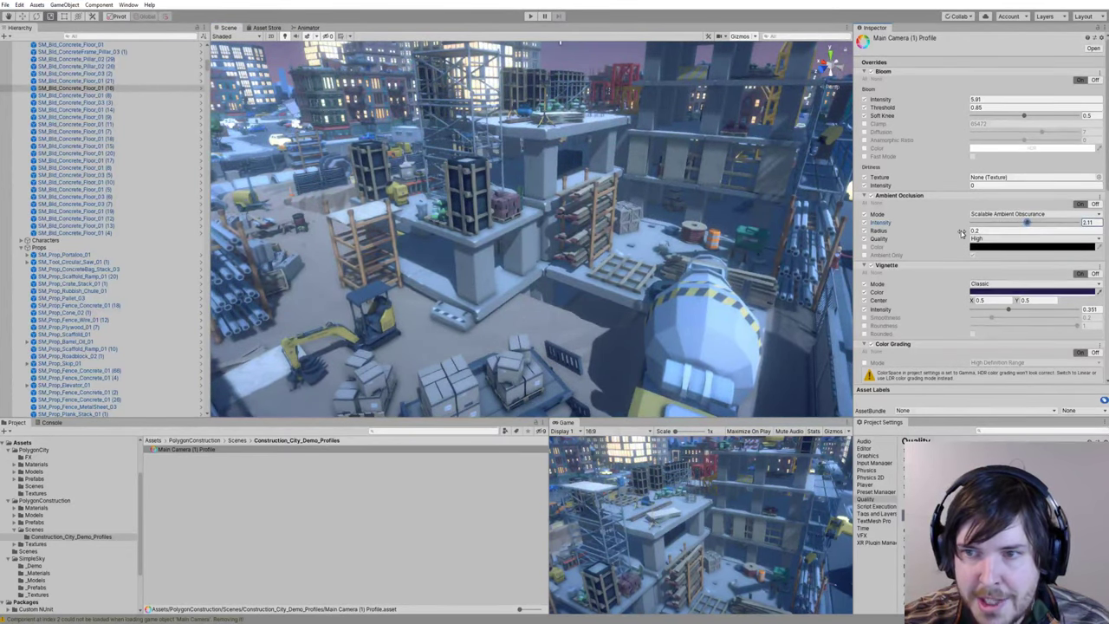
{"action": "mouse_move", "coordinate": [961, 232]}
{"action": "left_mouse_down"}
{"action": "mouse_move", "coordinate": [949, 232]}
{"action": "mouse_move", "coordinate": [959, 234]}
{"action": "left_mouse_up"}
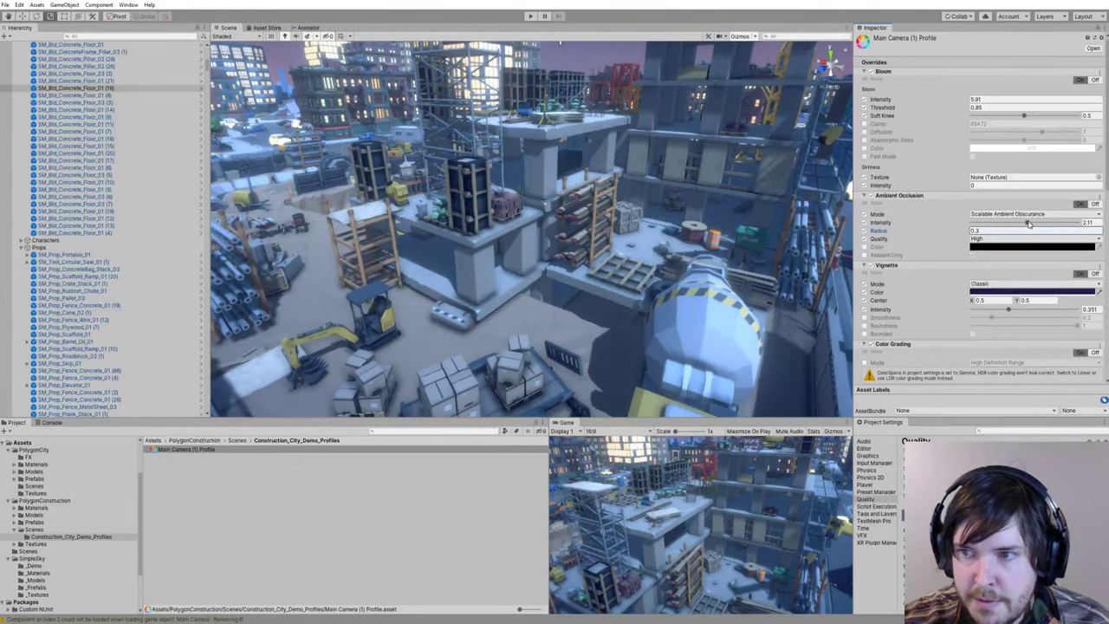
{"action": "left_click_drag", "start_coordinate": [1029, 223], "coordinate": [991, 224]}
Step: Add a spotlight to the scene near the mini loader in the shaded part of the construction site
{"action": "right_click_drag", "start_coordinate": [617, 201], "coordinate": [659, 250]}
{"action": "key", "text": "a"}
{"action": "left_click_drag", "start_coordinate": [659, 248], "coordinate": [653, 230], "text": "alt"}
{"action": "mouse_move", "coordinate": [653, 230]}
{"action": "right_mouse_down"}
{"action": "mouse_move", "coordinate": [648, 211]}
{"action": "mouse_move", "coordinate": [634, 227]}
{"action": "right_mouse_up"}
{"action": "left_click", "coordinate": [54, 5]}
{"action": "mouse_move", "coordinate": [100, 70]}
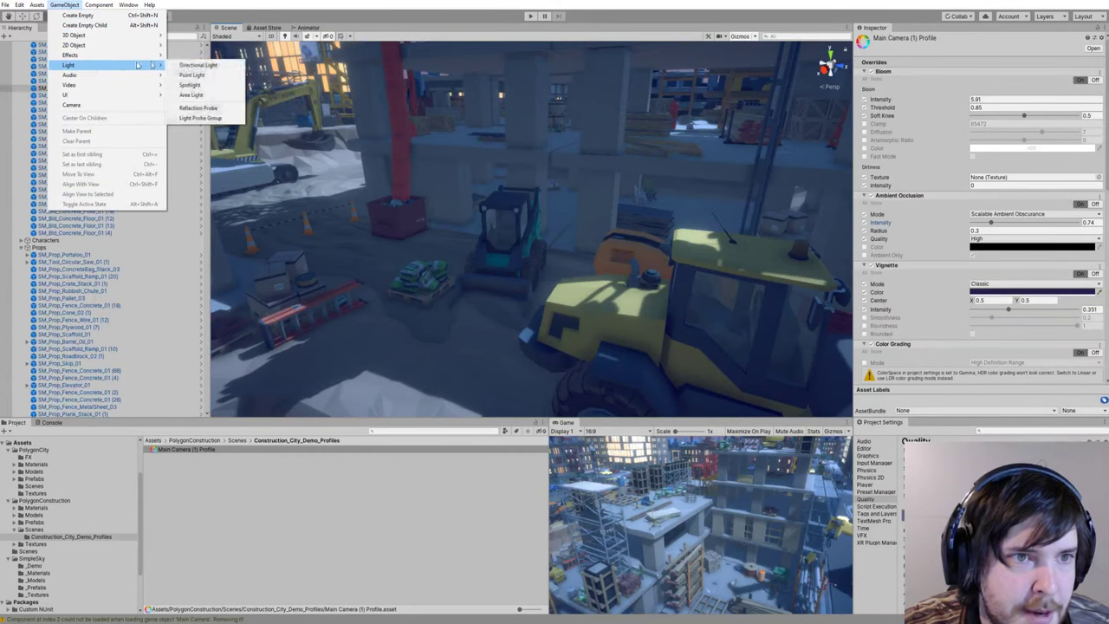
{"action": "left_click", "coordinate": [192, 85]}
Step: Position and aim the spotlight as a headlight at the front of the mini loader, with an intensity of 3.96
{"action": "right_click_drag", "start_coordinate": [521, 138], "coordinate": [537, 175]}
{"action": "key", "text": "e"}
{"action": "left_click_drag", "start_coordinate": [521, 139], "coordinate": [494, 166]}
{"action": "key", "text": "w"}
{"action": "right_click_drag", "start_coordinate": [497, 170], "coordinate": [626, 193]}
{"action": "left_click_drag", "start_coordinate": [633, 166], "coordinate": [568, 187]}
{"action": "right_click_drag", "start_coordinate": [603, 183], "coordinate": [520, 204]}
{"action": "key", "text": "e"}
{"action": "left_click_drag", "start_coordinate": [525, 180], "coordinate": [523, 176]}
{"action": "key", "text": "w"}
{"action": "left_click_drag", "start_coordinate": [947, 172], "coordinate": [990, 174]}
{"action": "right_click_drag", "start_coordinate": [806, 171], "coordinate": [736, 168]}
Step: Duplicate the spotlight and place the copy beside the first as the mini loader's second headlight
{"action": "key", "text": "ctrl+d"}
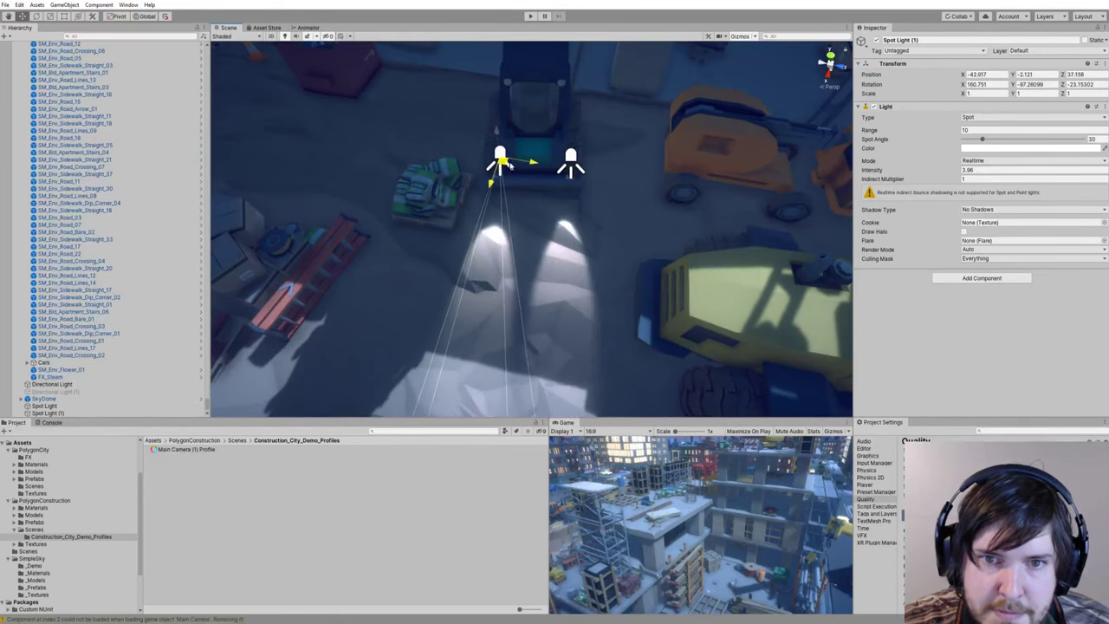
{"action": "left_click_drag", "start_coordinate": [517, 159], "coordinate": [517, 161]}
{"action": "key", "text": "e"}
{"action": "right_click_drag", "start_coordinate": [532, 175], "coordinate": [373, 130]}
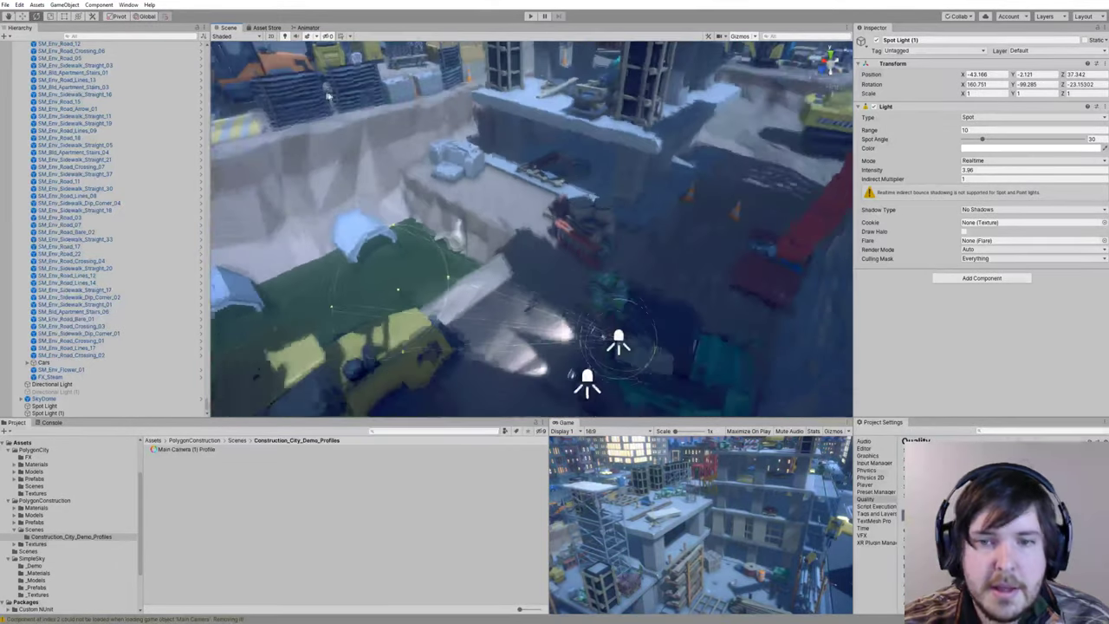
Step: Rotate the truck crane's upper section, SM_Veh_Crane_01_Top, to swing its boom around
{"action": "left_click", "coordinate": [520, 173]}
{"action": "right_click_drag", "start_coordinate": [520, 173], "coordinate": [763, 210]}
{"action": "mouse_move", "coordinate": [763, 210]}
{"action": "left_mouse_down", "text": "alt"}
{"action": "mouse_move", "coordinate": [828, 212]}
{"action": "mouse_move", "coordinate": [624, 177]}
{"action": "mouse_move", "coordinate": [777, 194]}
{"action": "left_mouse_up", "text": "alt"}
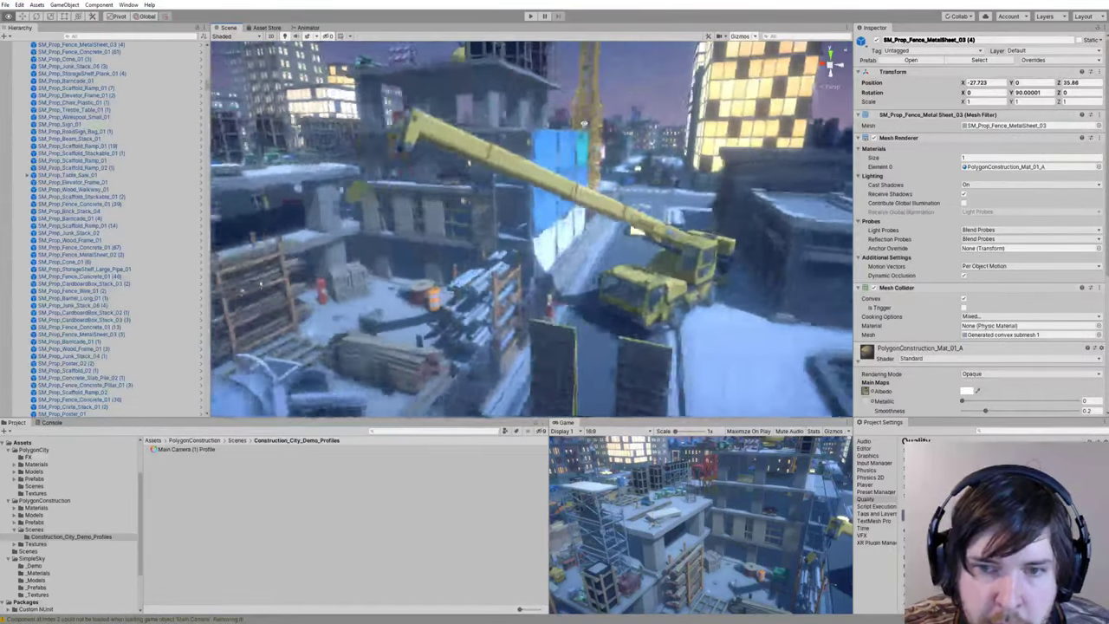
{"action": "right_click_drag", "start_coordinate": [551, 137], "coordinate": [594, 171]}
{"action": "left_click", "coordinate": [614, 178]}
{"action": "left_click", "coordinate": [614, 178]}
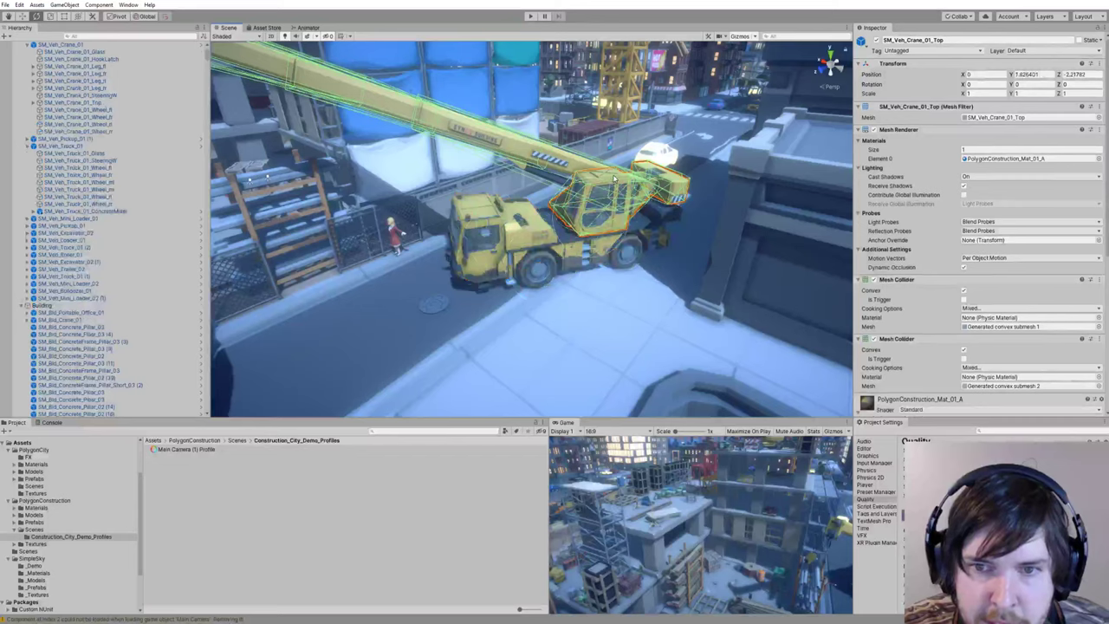
{"action": "left_click_drag", "start_coordinate": [611, 235], "coordinate": [512, 280]}
Step: Try lowering the crane's front-left leg shaft to a Y position of 0.005
{"action": "left_click", "coordinate": [513, 281]}
{"action": "right_click_drag", "start_coordinate": [511, 280], "coordinate": [539, 210]}
{"action": "left_click", "coordinate": [521, 168]}
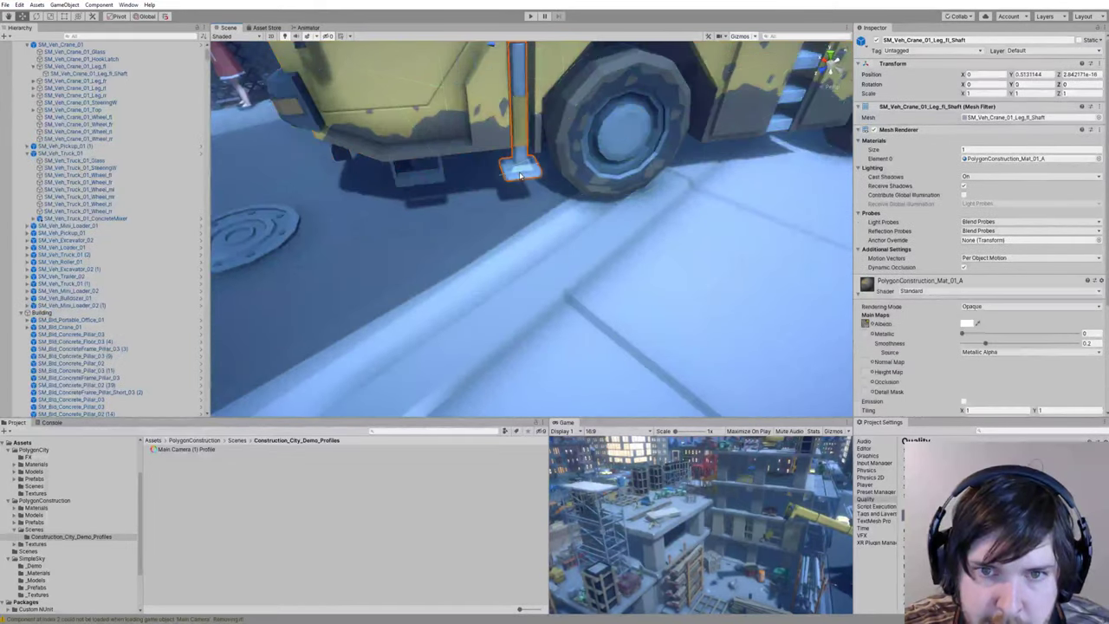
{"action": "mouse_move", "coordinate": [526, 113]}
{"action": "right_mouse_down"}
{"action": "mouse_move", "coordinate": [528, 96]}
{"action": "mouse_move", "coordinate": [537, 111]}
{"action": "right_mouse_up"}
{"action": "key", "text": "s"}
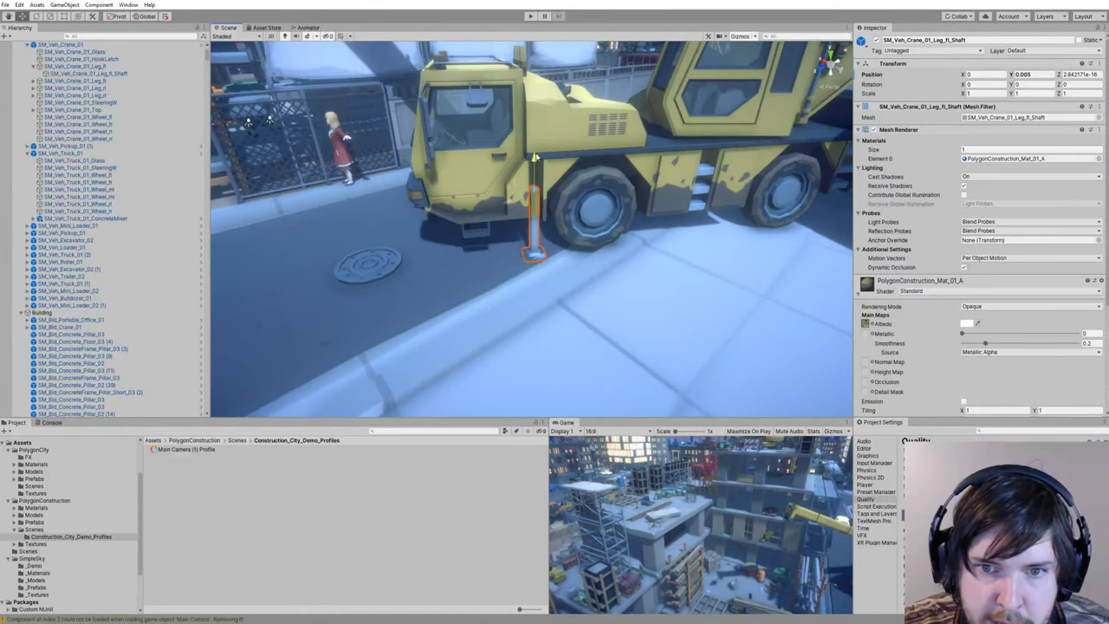
{"action": "right_click_drag", "start_coordinate": [536, 157], "coordinate": [413, 111]}
{"action": "key", "text": "ctrl+z"}
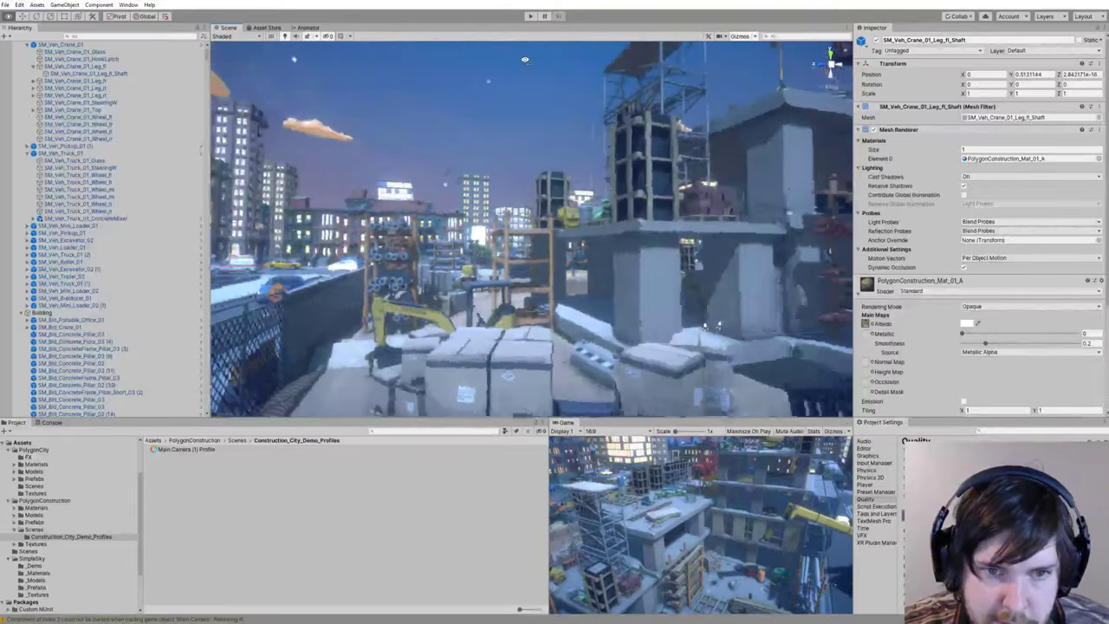
Step: Move the elevator platform SM_Prop_Elevator_01 upward on the construction site to a Y position of 3.37
{"action": "right_click_drag", "start_coordinate": [524, 60], "coordinate": [475, 65]}
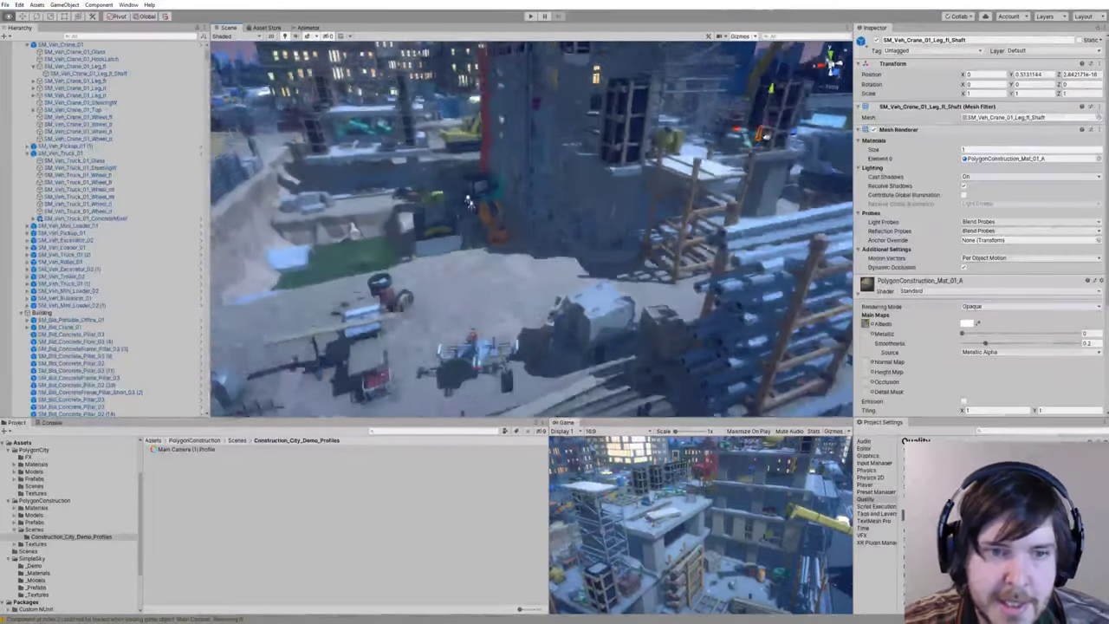
{"action": "right_click_drag", "start_coordinate": [469, 203], "coordinate": [407, 211]}
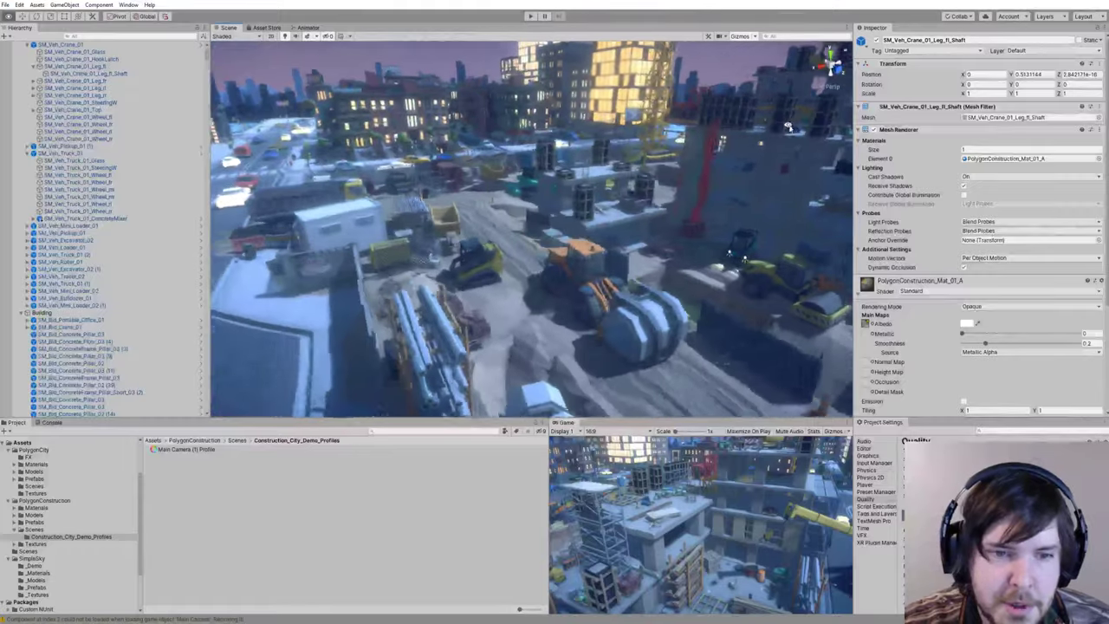
{"action": "right_click_drag", "start_coordinate": [789, 128], "coordinate": [562, 211]}
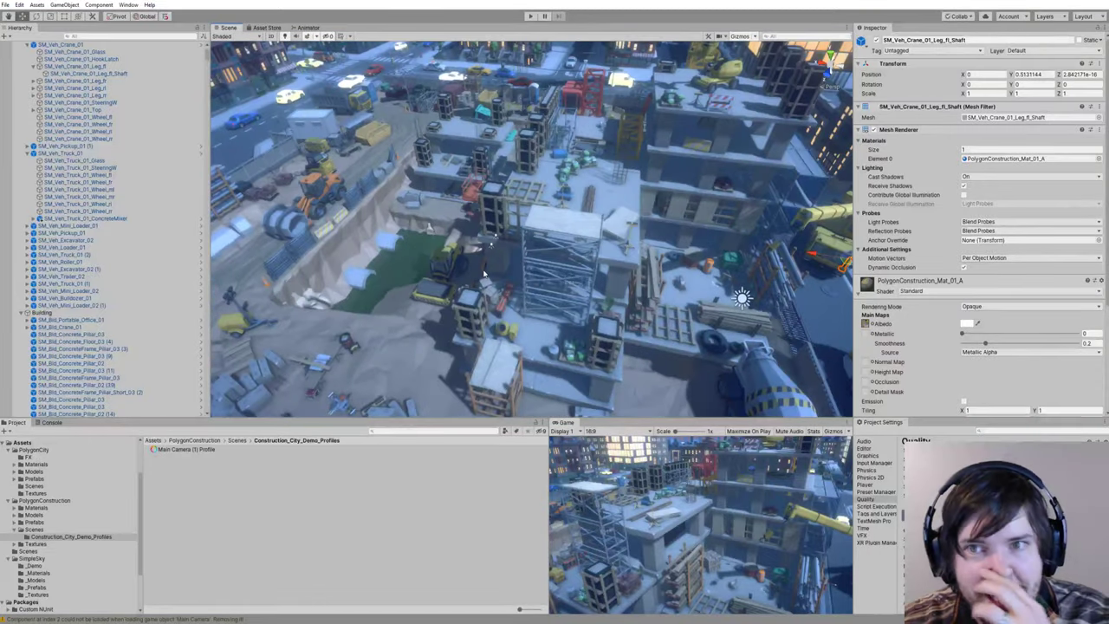
{"action": "right_click_drag", "start_coordinate": [485, 273], "coordinate": [572, 206]}
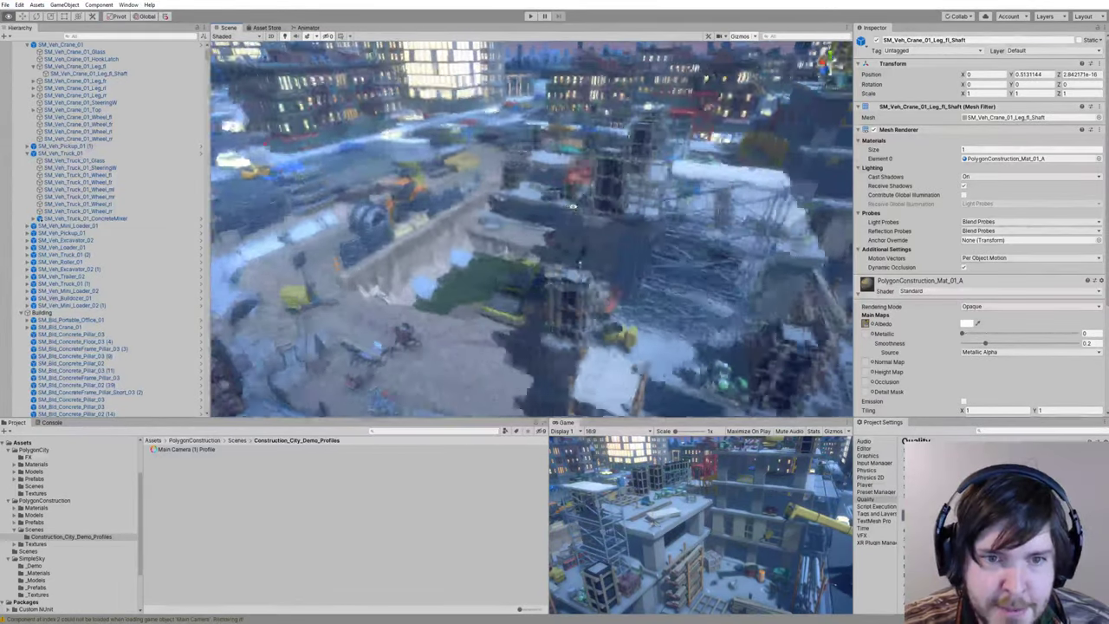
{"action": "right_click_drag", "start_coordinate": [573, 251], "coordinate": [517, 222]}
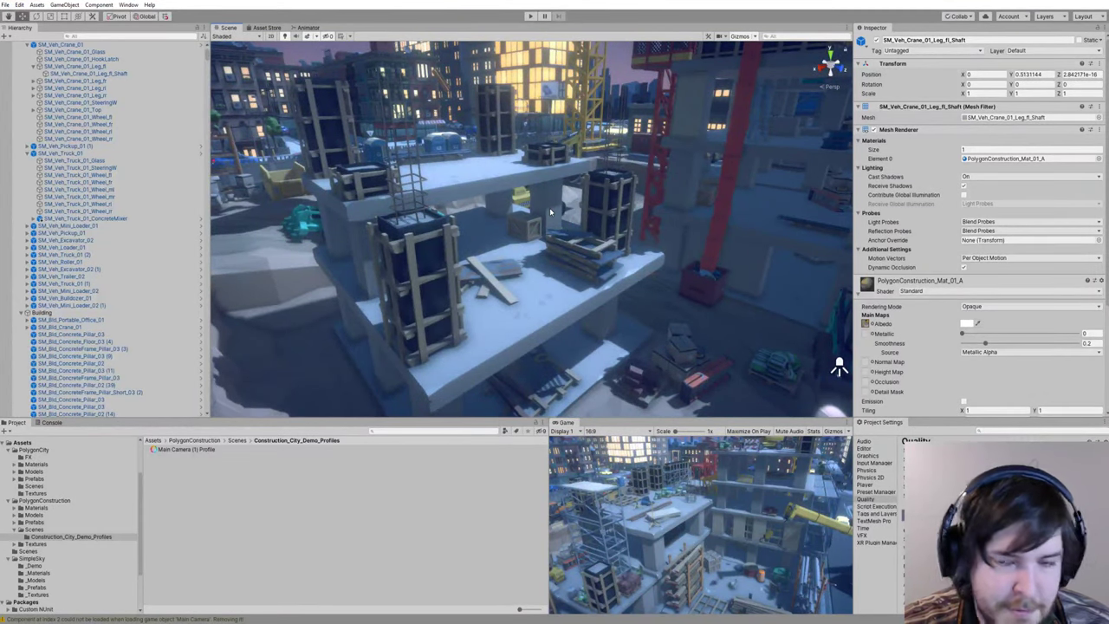
{"action": "right_click_drag", "start_coordinate": [550, 212], "coordinate": [610, 227]}
{"action": "left_click", "coordinate": [585, 258]}
{"action": "left_click_drag", "start_coordinate": [584, 366], "coordinate": [575, 148]}
{"action": "right_click_drag", "start_coordinate": [575, 146], "coordinate": [263, 257]}
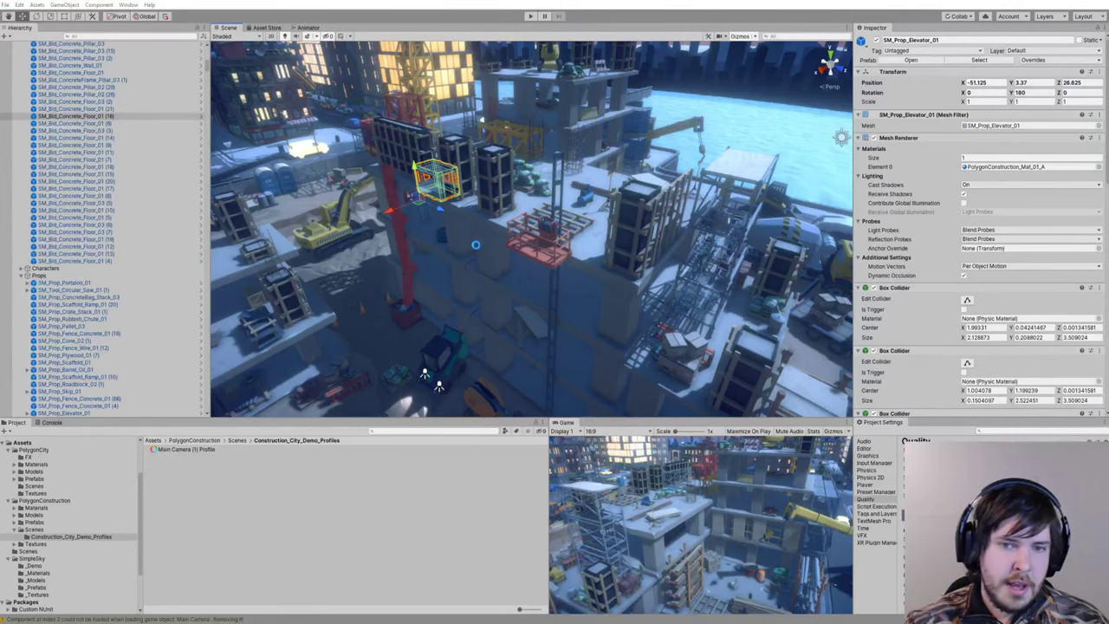
Step: Inspect the concrete floor slabs, elevator platforms and shaded ground level of the unfinished building
{"action": "left_click", "coordinate": [490, 254]}
{"action": "left_click", "coordinate": [491, 254]}
{"action": "left_click", "coordinate": [598, 268]}
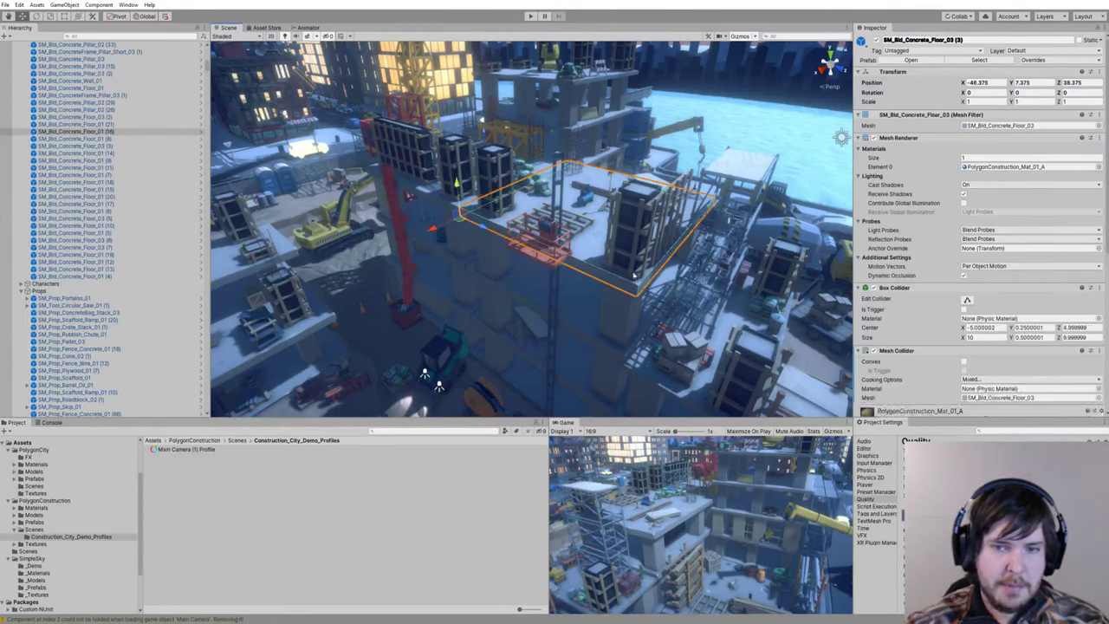
{"action": "left_click", "coordinate": [635, 229]}
{"action": "mouse_move", "coordinate": [657, 232]}
{"action": "right_mouse_down"}
{"action": "mouse_move", "coordinate": [690, 235]}
{"action": "mouse_move", "coordinate": [646, 246]}
{"action": "mouse_move", "coordinate": [677, 256]}
{"action": "mouse_move", "coordinate": [663, 252]}
{"action": "right_mouse_up"}
{"action": "key", "text": "w"}
{"action": "key", "text": "s"}
{"action": "left_click", "coordinate": [596, 243]}
{"action": "key", "text": "a"}
{"action": "right_click_drag", "start_coordinate": [595, 244], "coordinate": [583, 275]}
{"action": "left_click", "coordinate": [575, 303]}
{"action": "key", "text": "w"}
{"action": "key", "text": "a"}
{"action": "key", "text": "s"}
{"action": "key", "text": "w"}
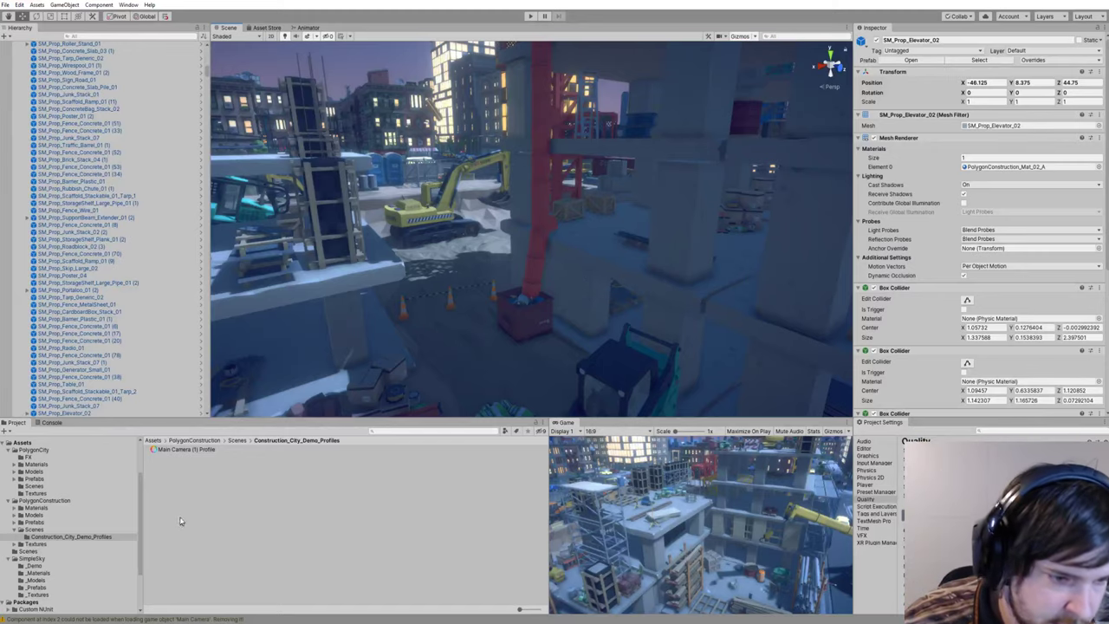
Step: Open the Construction_House_Demo scene from PolygonConstruction's Scenes folder, saving the changes to Construction_City_Demo
{"action": "left_click", "coordinate": [39, 573]}
{"action": "key", "text": "s"}
{"action": "right_click_drag", "start_coordinate": [557, 282], "coordinate": [425, 278]}
{"action": "right_click_drag", "start_coordinate": [712, 310], "coordinate": [663, 289]}
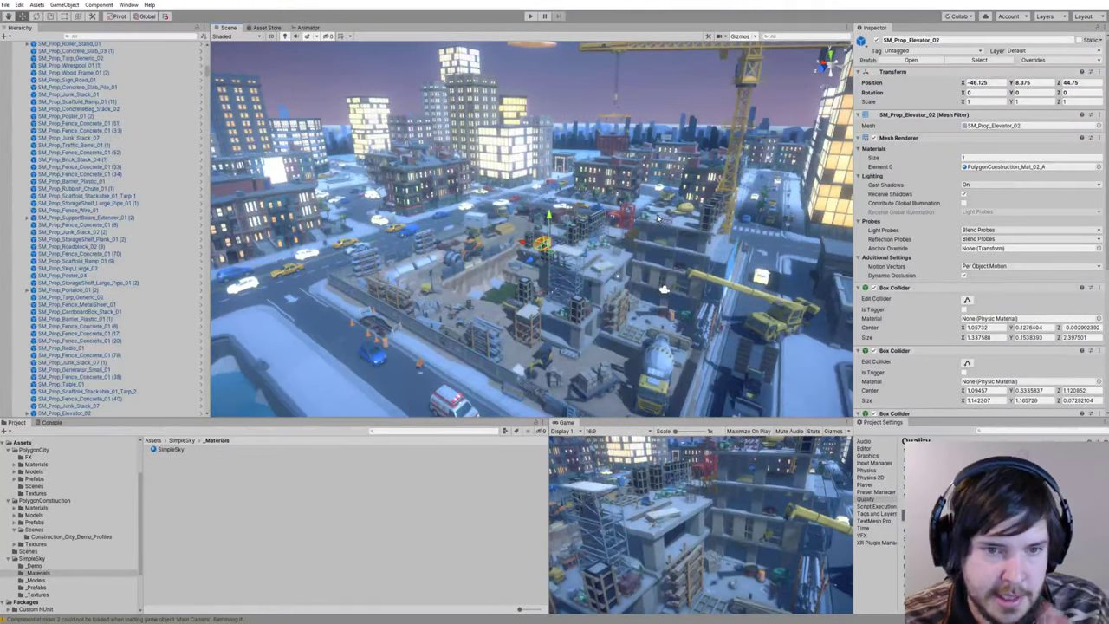
{"action": "left_click", "coordinate": [34, 529]}
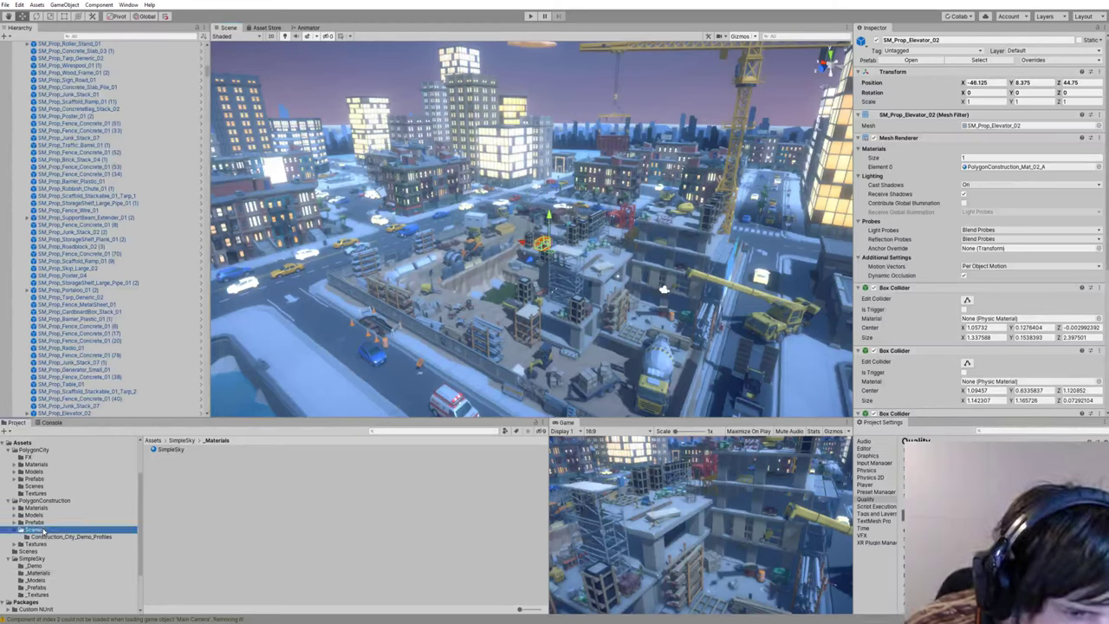
{"action": "double_click", "coordinate": [205, 465]}
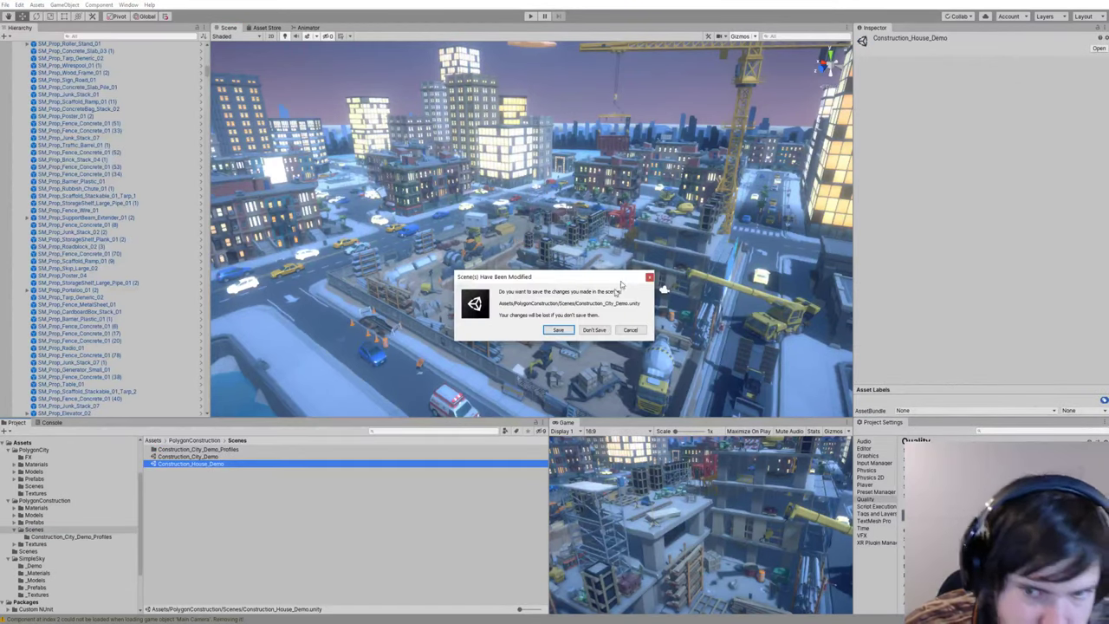
{"action": "left_click", "coordinate": [571, 330]}
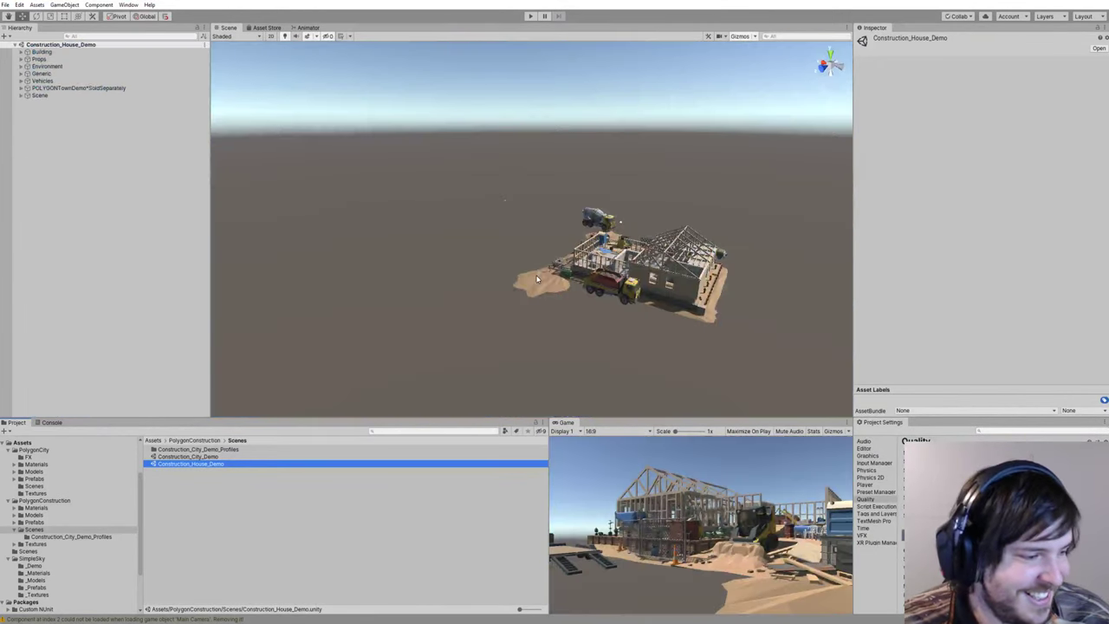
Step: Examine the half-built house, its dirt lot and the surrounding vehicles from several viewpoints
{"action": "right_click_drag", "start_coordinate": [557, 237], "coordinate": [583, 232]}
{"action": "key", "text": "w"}
{"action": "key", "text": "d"}
{"action": "right_click_drag", "start_coordinate": [561, 232], "coordinate": [152, 224]}
{"action": "key", "text": "s"}
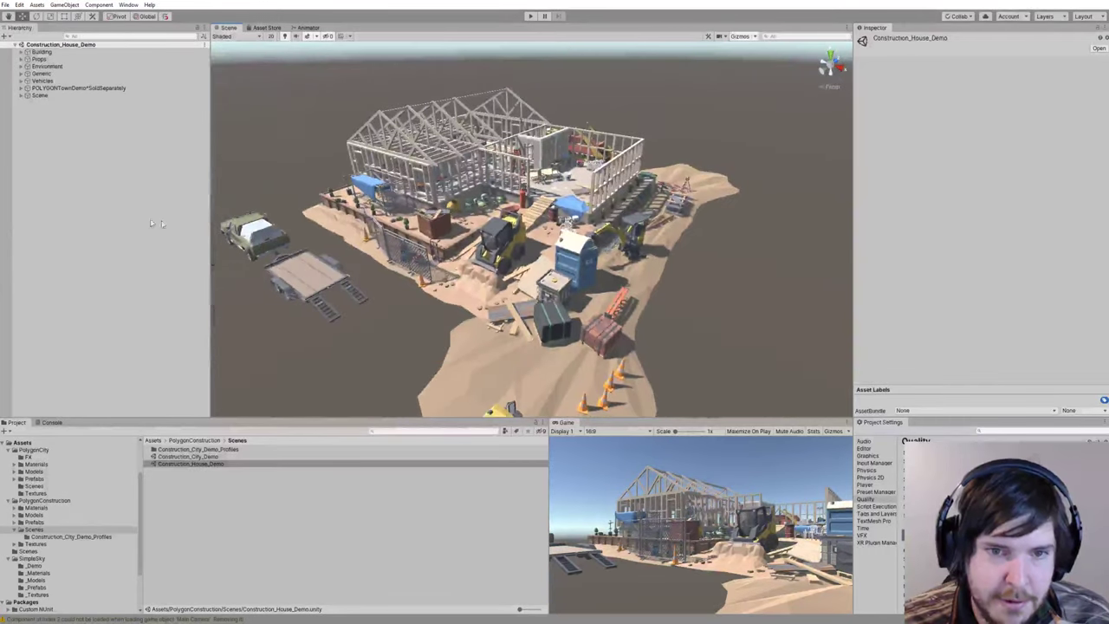
{"action": "right_click_drag", "start_coordinate": [600, 232], "coordinate": [564, 228]}
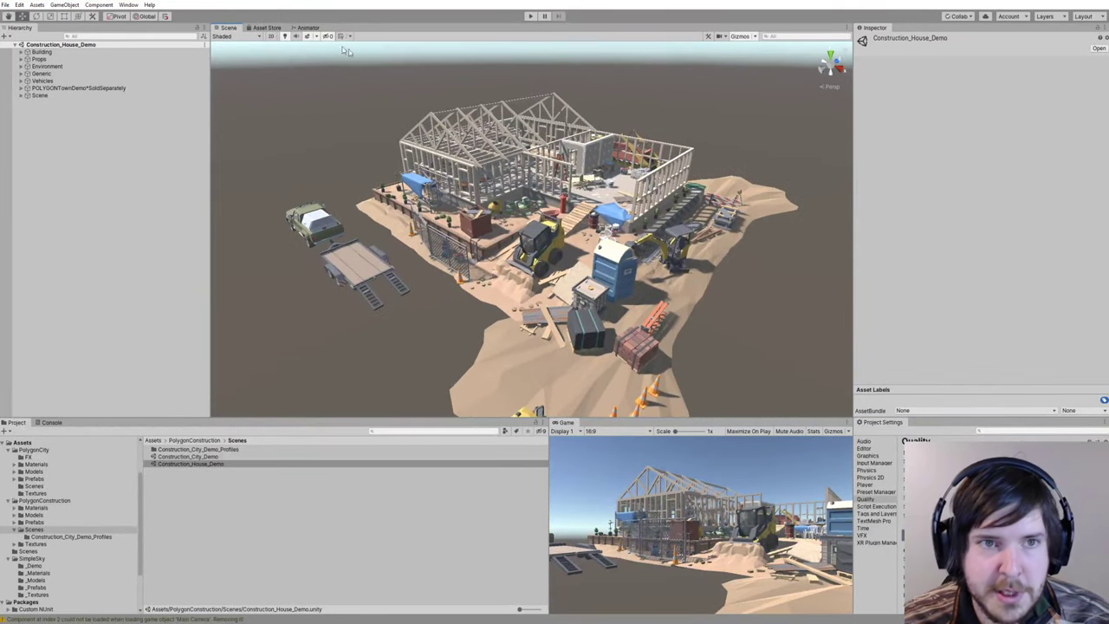
{"action": "right_click_drag", "start_coordinate": [450, 186], "coordinate": [468, 208]}
{"action": "key", "text": "s"}
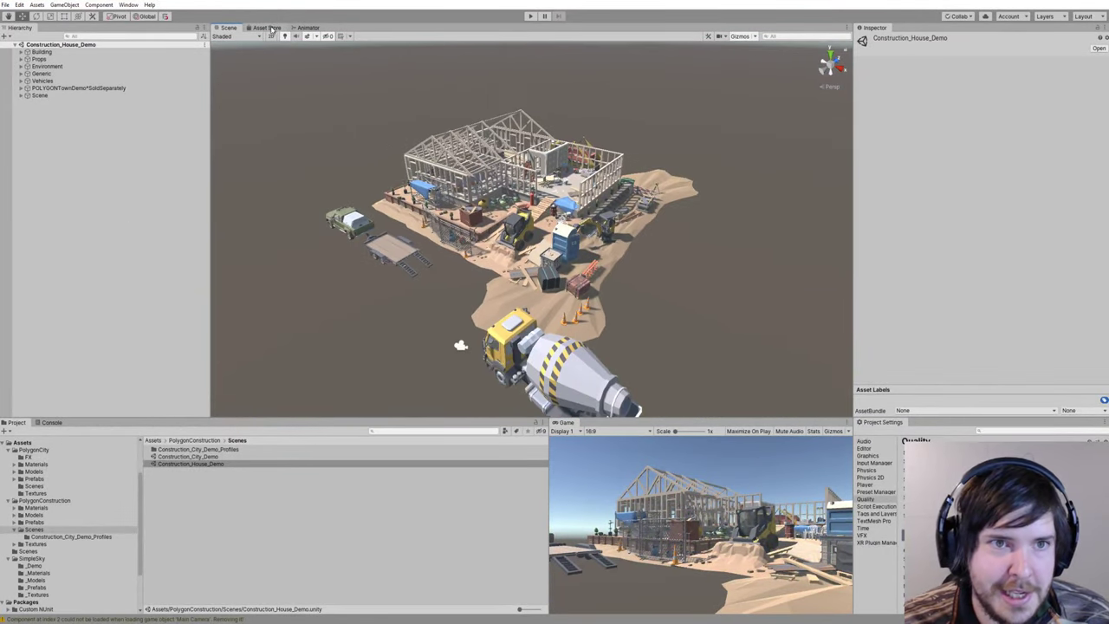
Step: Search the Asset Store for "polygon town"
{"action": "left_click", "coordinate": [272, 28]}
{"action": "left_click", "coordinate": [602, 74]}
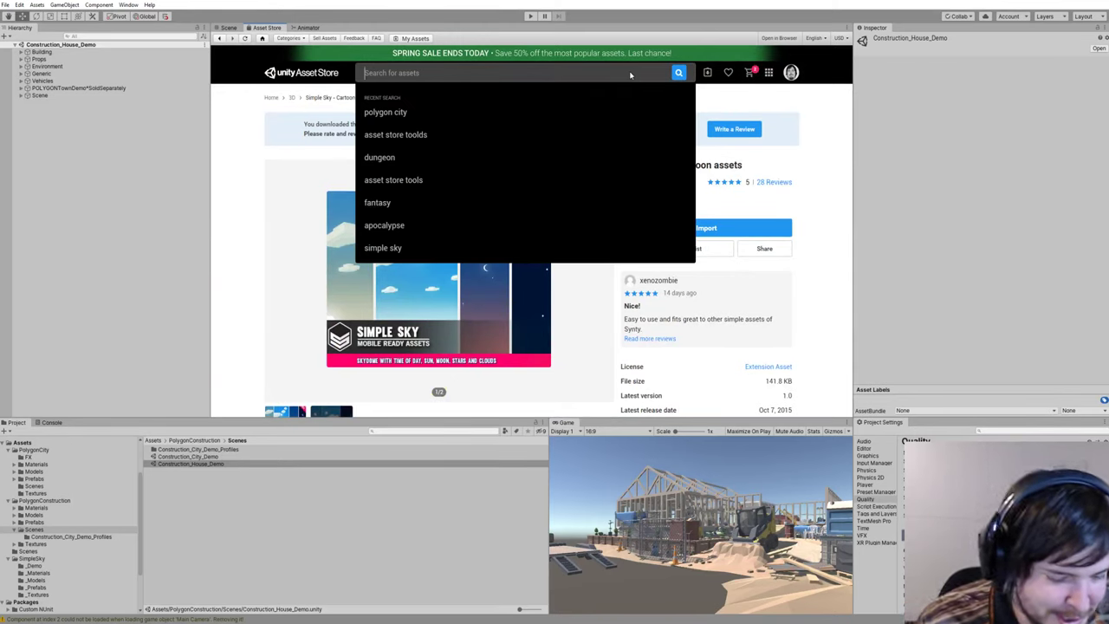
{"action": "type", "text": "polygon tow"}
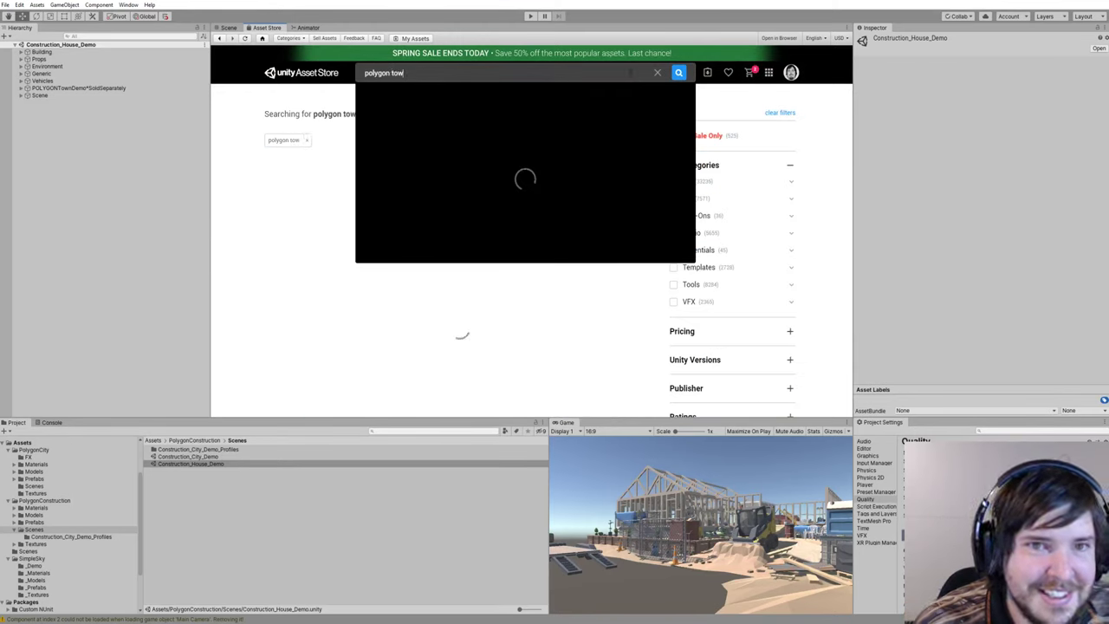
{"action": "type", "text": "n"}
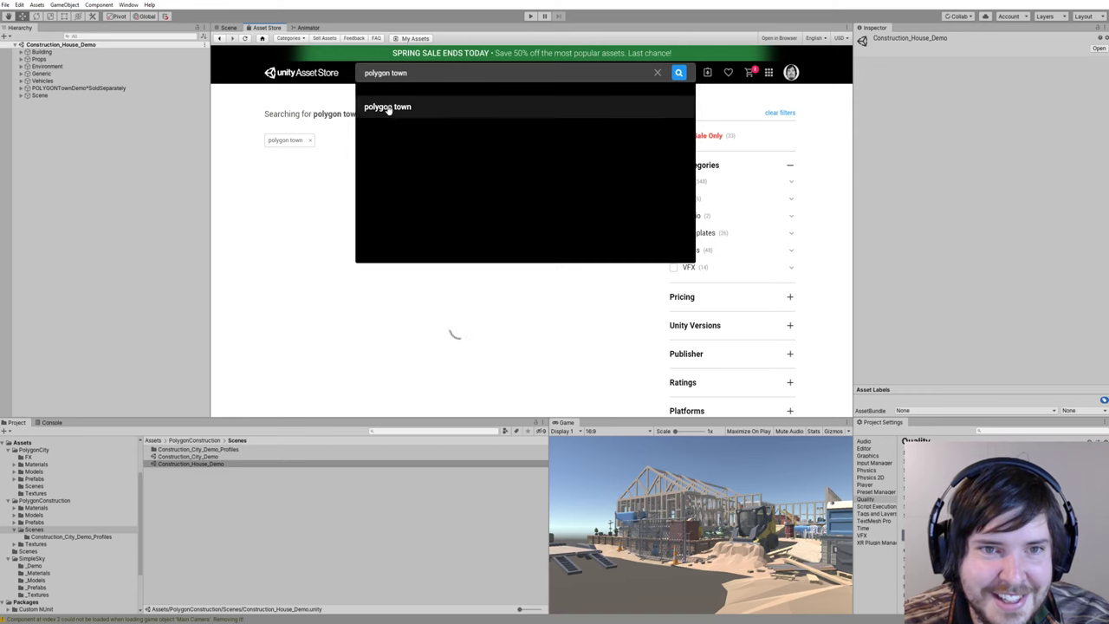
{"action": "left_click", "coordinate": [387, 108]}
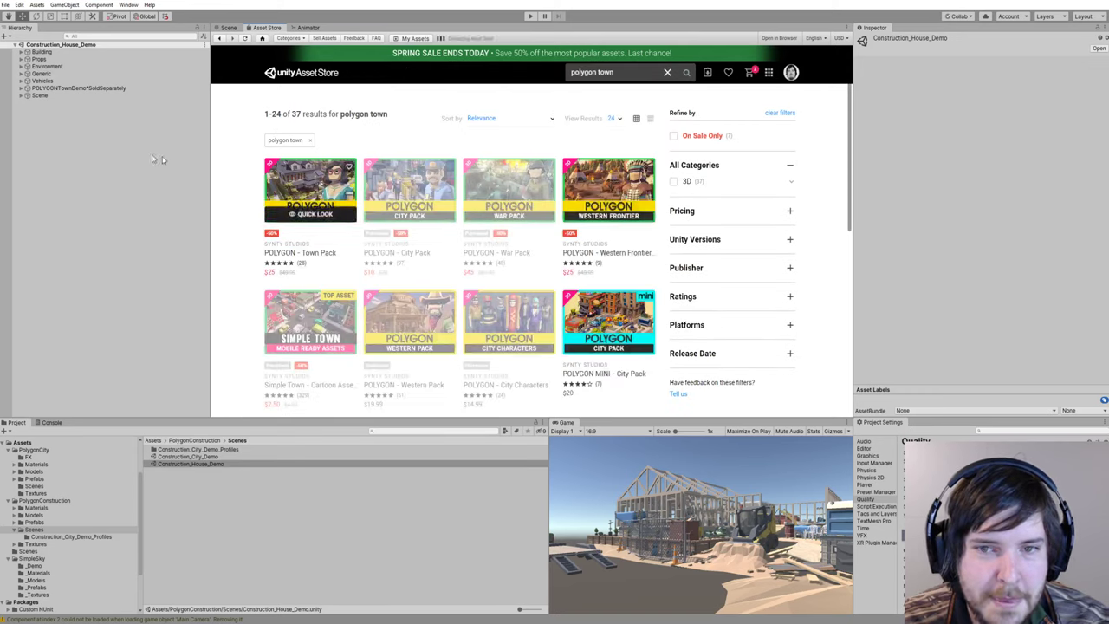
Step: Open the POLYGON - Town Pack page and import the complete package into the project
{"action": "left_click", "coordinate": [348, 172]}
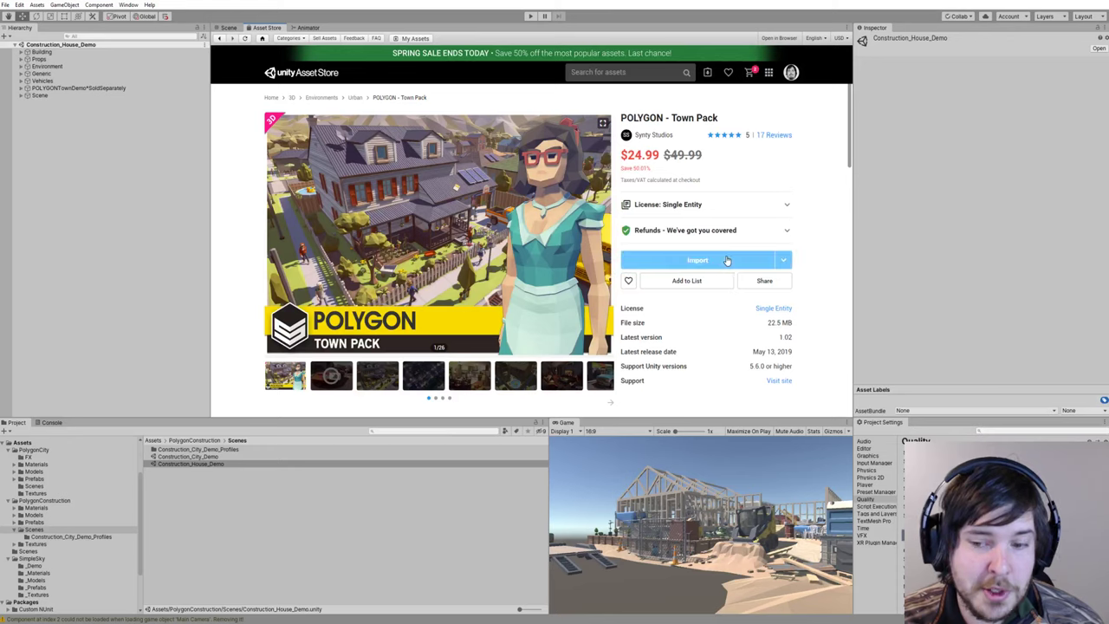
{"action": "left_click", "coordinate": [697, 260]}
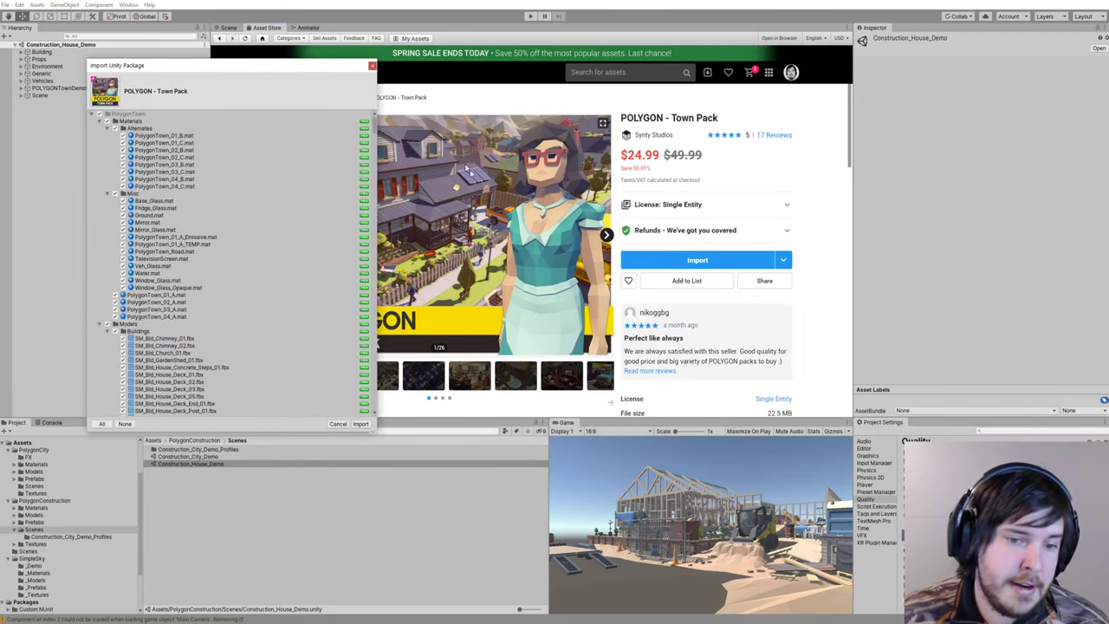
{"action": "left_click", "coordinate": [362, 423]}
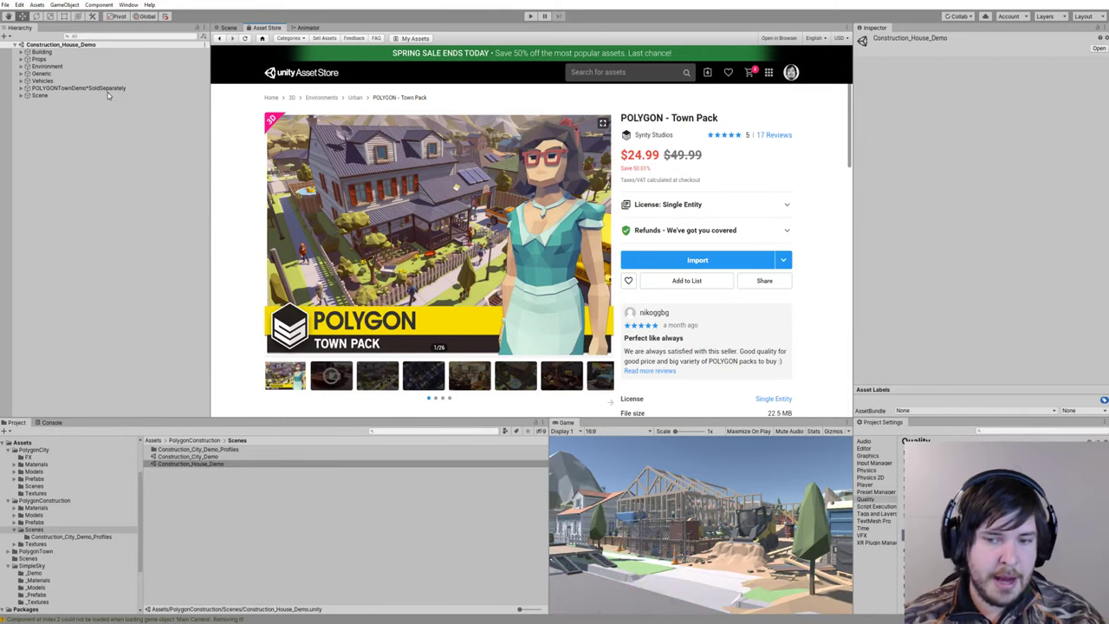
Step: Deactivate the POLYGONTownDemo*SoldSeparately object in the scene and view the construction lot without its town surroundings
{"action": "left_click", "coordinate": [228, 28]}
{"action": "right_click_drag", "start_coordinate": [611, 186], "coordinate": [367, 154]}
{"action": "right_click_drag", "start_coordinate": [425, 227], "coordinate": [598, 239]}
{"action": "right_click_drag", "start_coordinate": [805, 116], "coordinate": [624, 100]}
{"action": "right_click_drag", "start_coordinate": [562, 135], "coordinate": [615, 229]}
{"action": "left_click", "coordinate": [57, 88]}
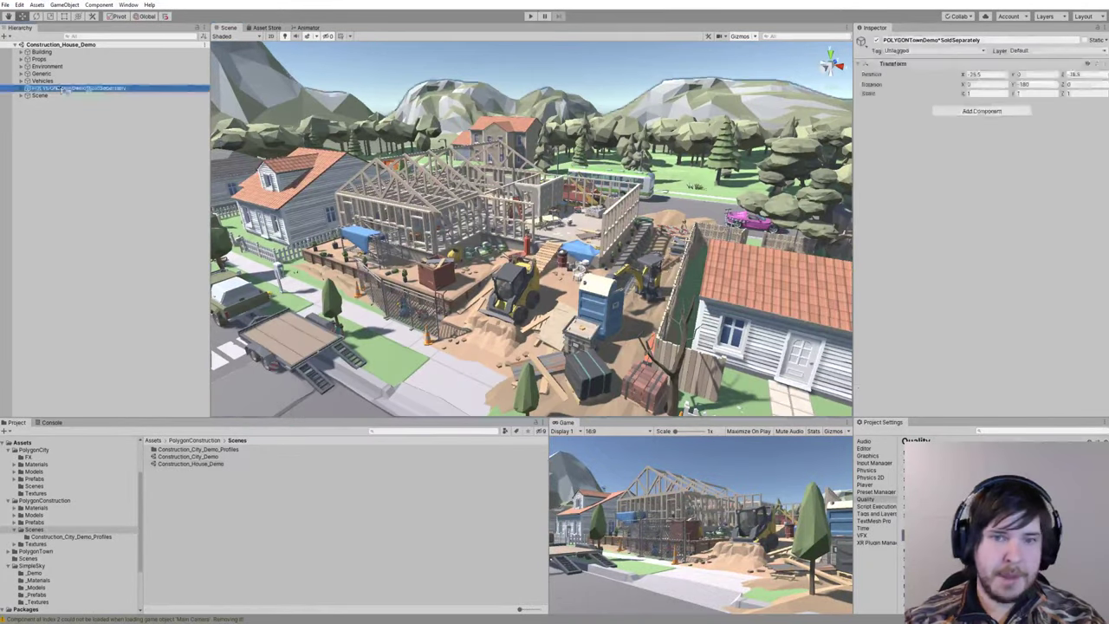
{"action": "left_click", "coordinate": [878, 40]}
{"action": "left_click", "coordinate": [701, 165]}
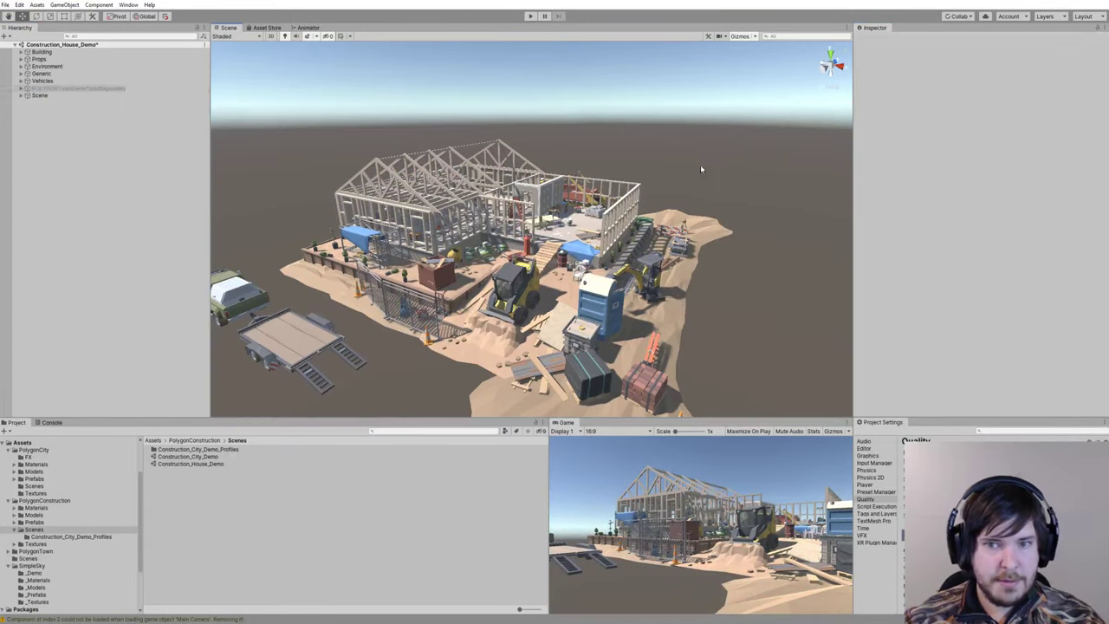
{"action": "right_click_drag", "start_coordinate": [700, 164], "coordinate": [933, 218]}
{"action": "mouse_move", "coordinate": [714, 213]}
{"action": "right_mouse_down"}
{"action": "mouse_move", "coordinate": [637, 212]}
{"action": "mouse_move", "coordinate": [700, 218]}
{"action": "right_mouse_up"}
Step: Reactivate the POLYGONTownDemo*SoldSeparately object and inspect the house lot together with the neighbouring town buildings
{"action": "left_click", "coordinate": [75, 88]}
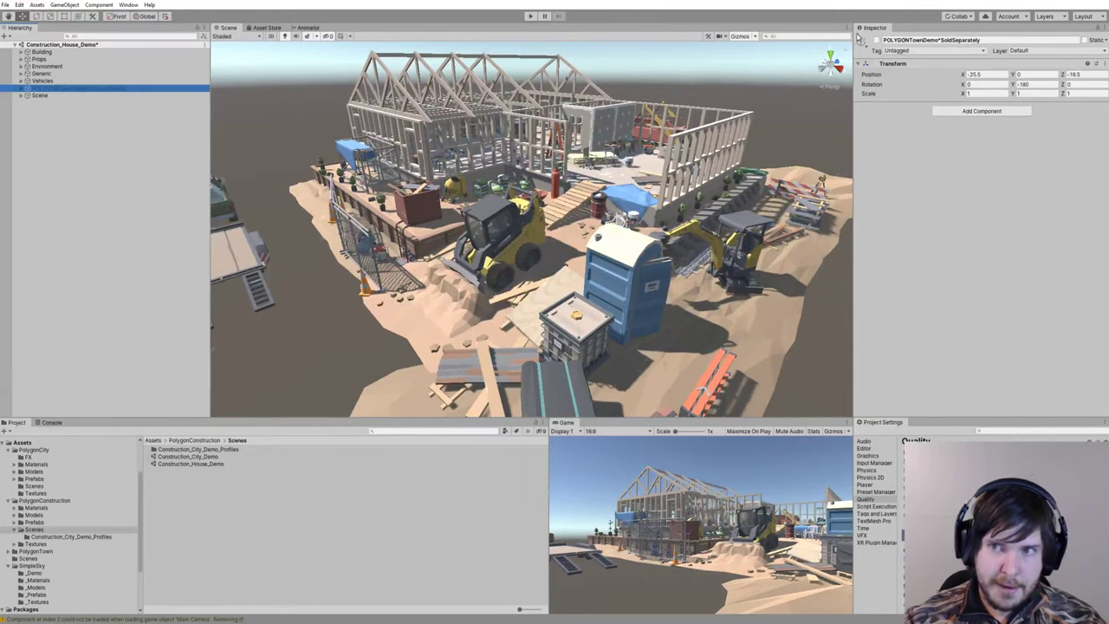
{"action": "left_click", "coordinate": [876, 41]}
{"action": "left_click", "coordinate": [749, 115]}
{"action": "right_click_drag", "start_coordinate": [750, 116], "coordinate": [830, 130]}
{"action": "left_click", "coordinate": [756, 203]}
{"action": "right_click_drag", "start_coordinate": [756, 204], "coordinate": [703, 216]}
{"action": "right_click_drag", "start_coordinate": [661, 167], "coordinate": [607, 130]}
{"action": "right_click_drag", "start_coordinate": [650, 187], "coordinate": [671, 218]}
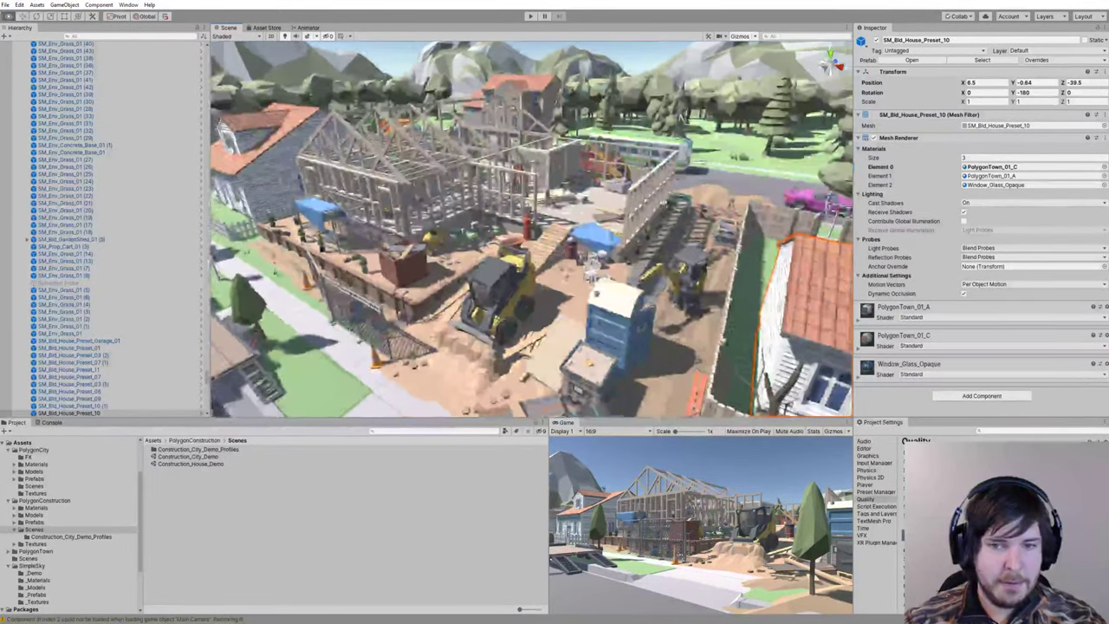
Step: Open the Construction_City_Demo scene from PolygonConstruction's Scenes folder, saving the changes to Construction_House_Demo
{"action": "double_click", "coordinate": [196, 457]}
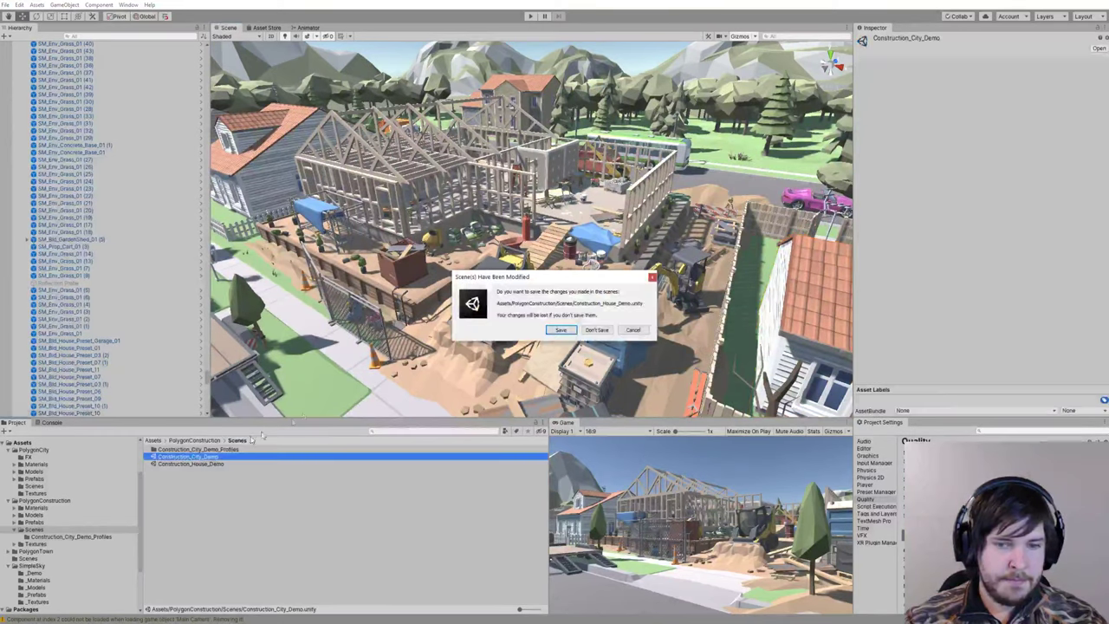
{"action": "left_click", "coordinate": [569, 330]}
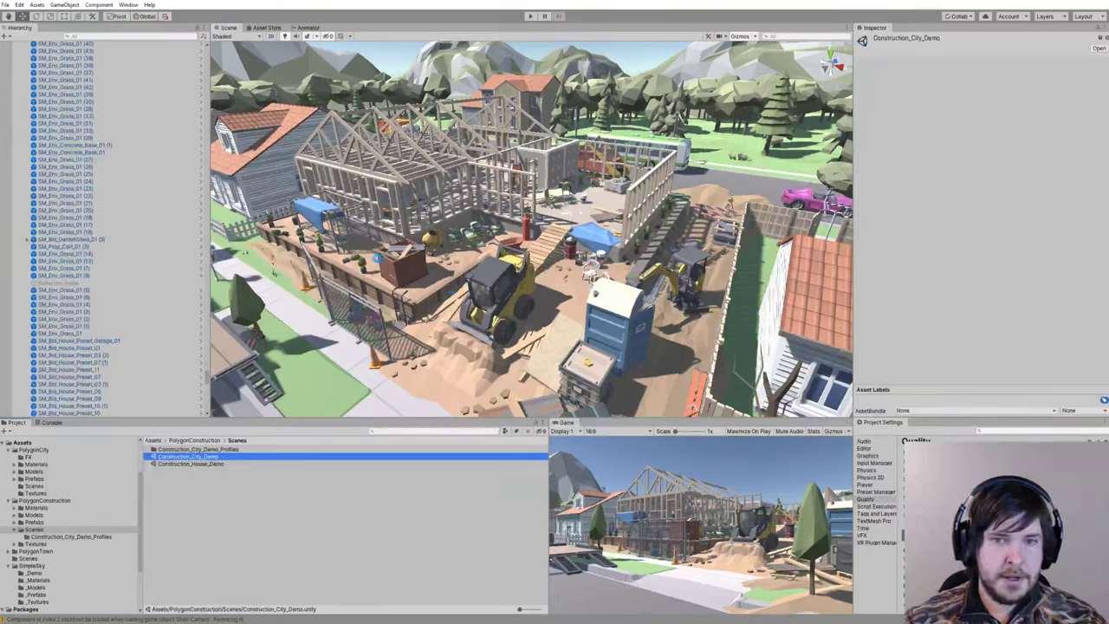